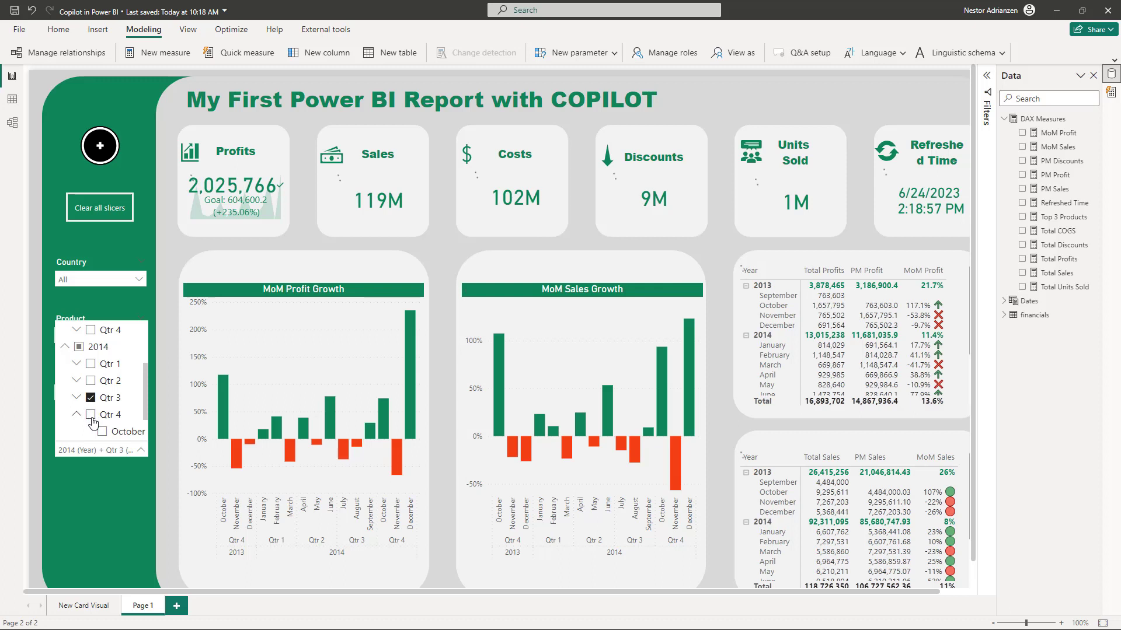
Add Qtr 4 of 2014 to the Qtr 3 selection in the date slicer
ctrl+click(90, 414)
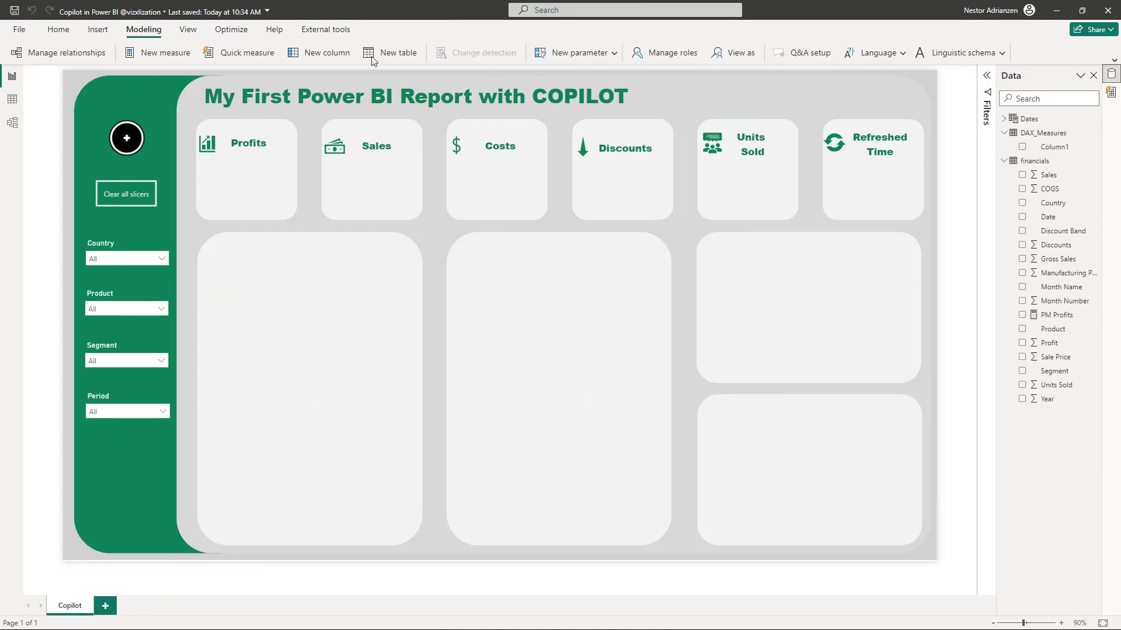
Review the global preview features in the options, including Quick measure suggestions, and close them without changes
click(19, 29)
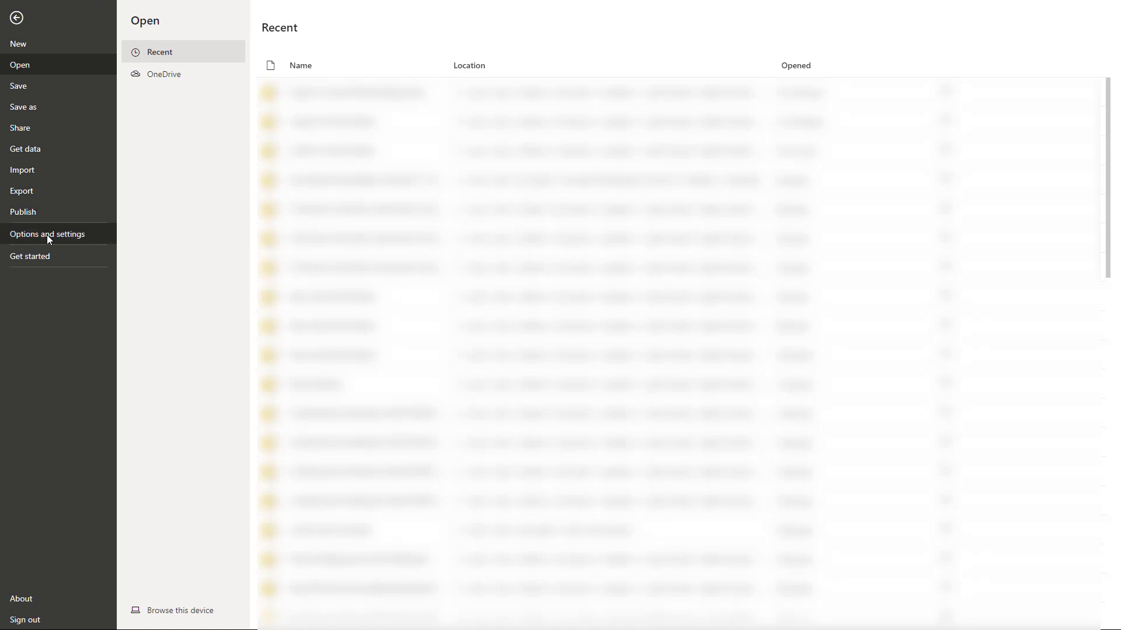
click(47, 234)
key(Escape)
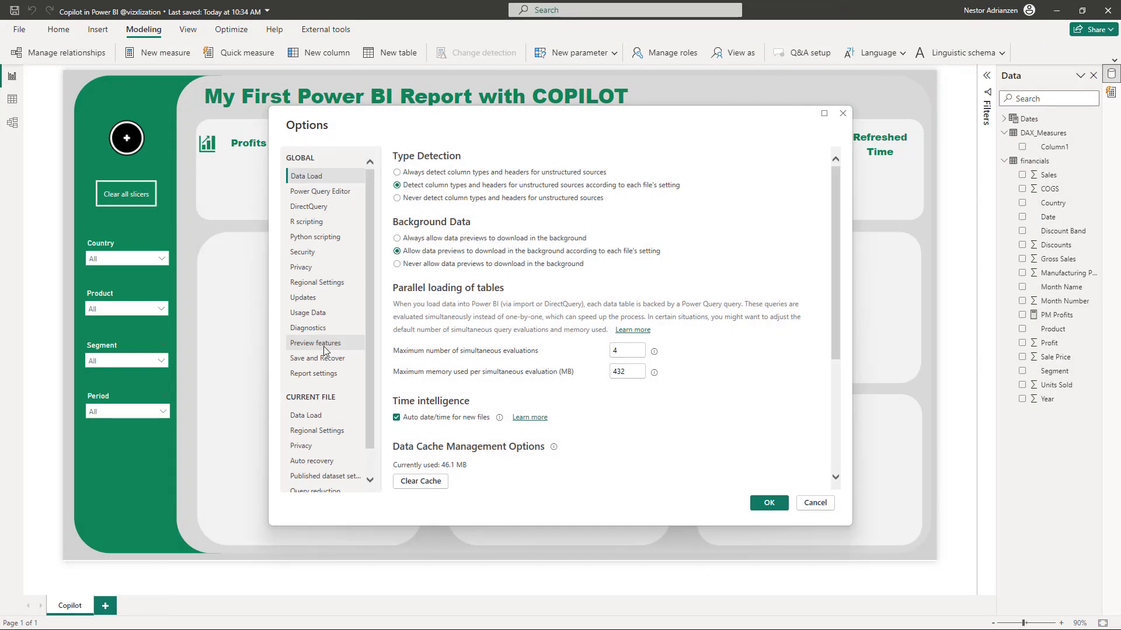
click(325, 349)
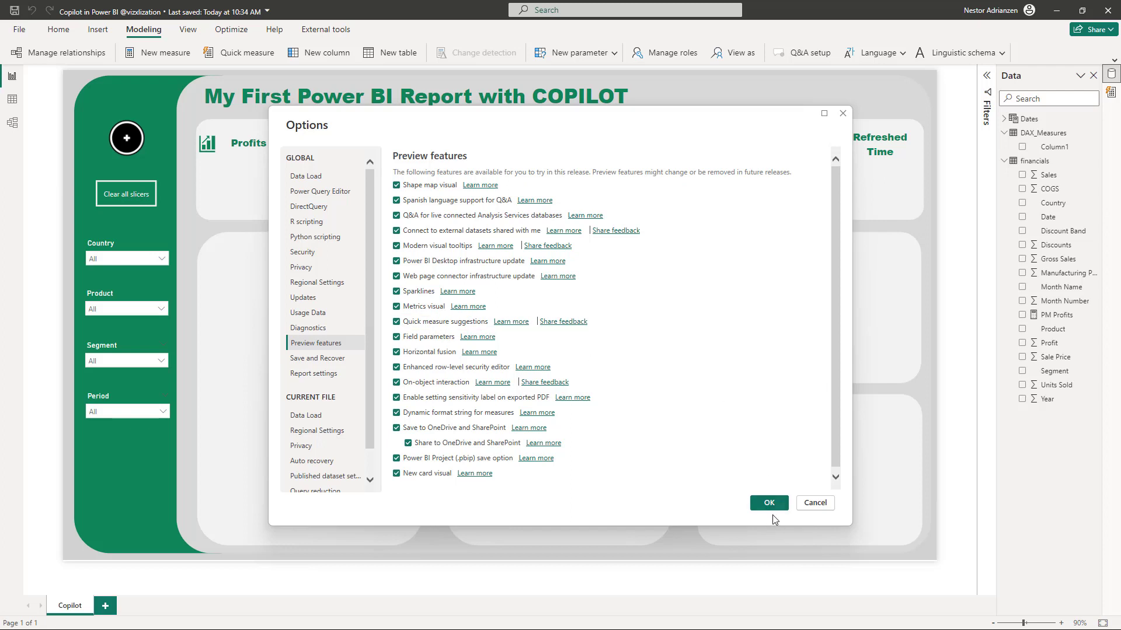
click(842, 114)
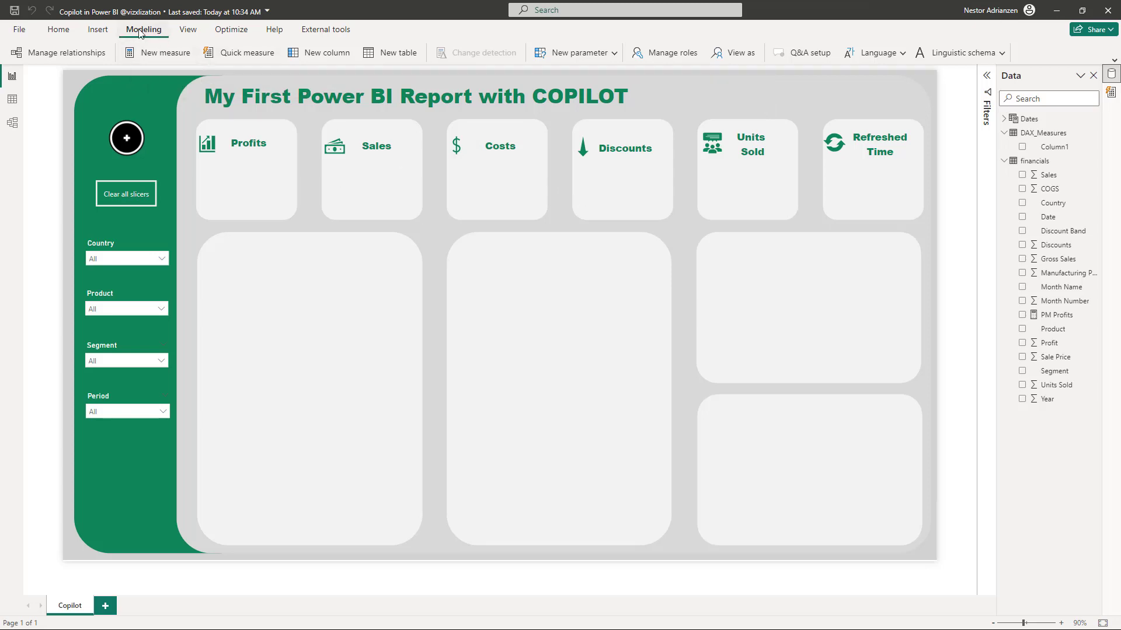
Generate a quick measure suggestion with Copilot from the description "Total profit"
click(244, 55)
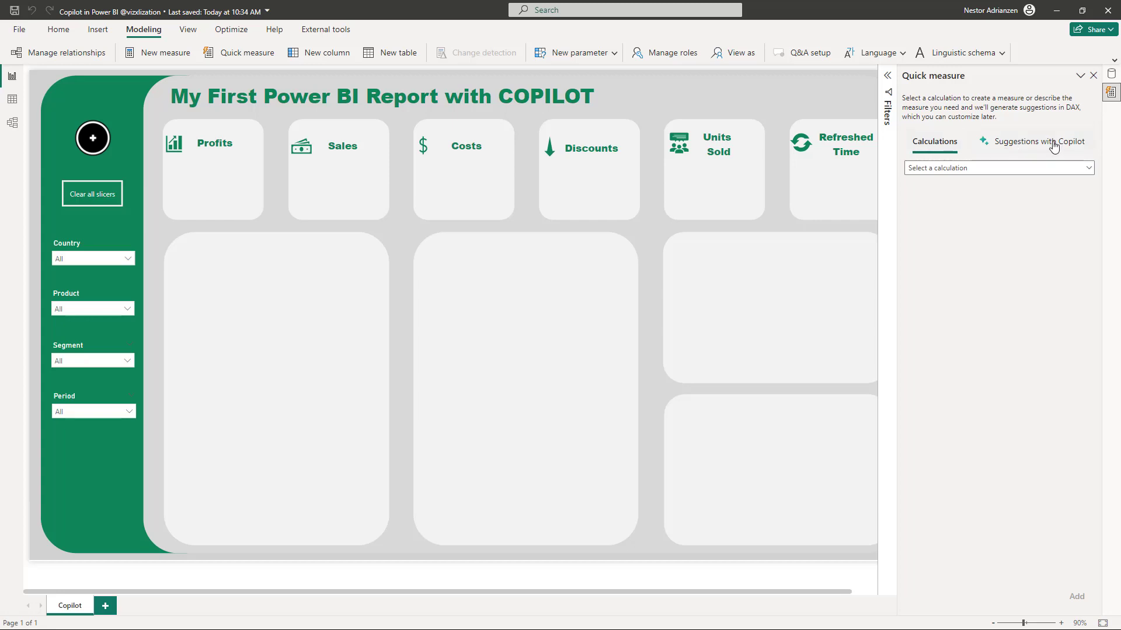
click(1023, 148)
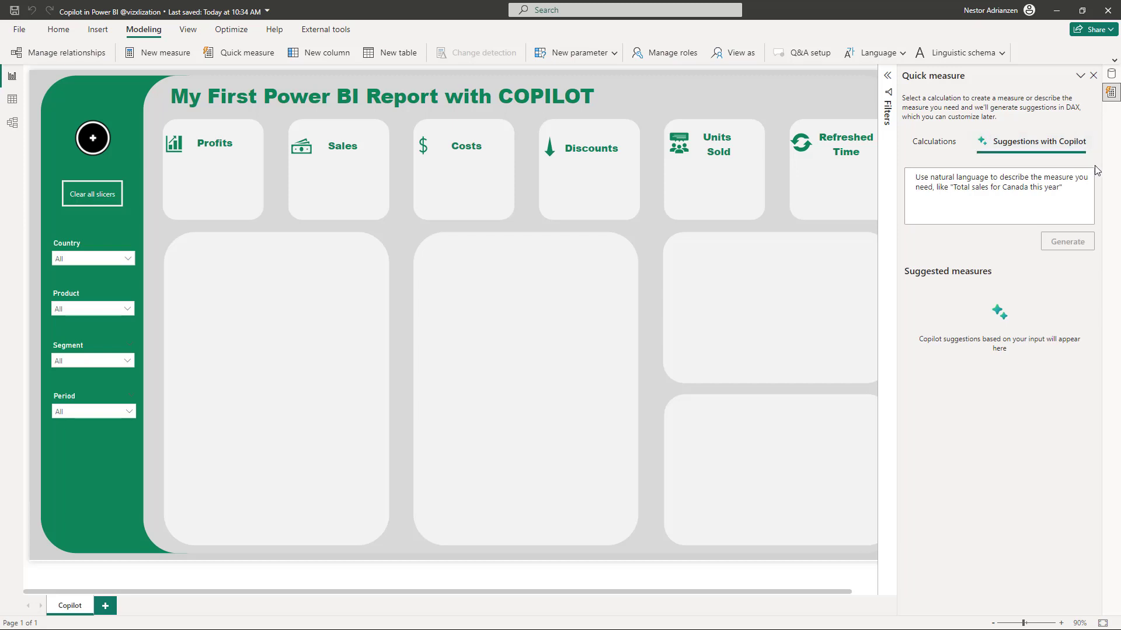
text(Total)
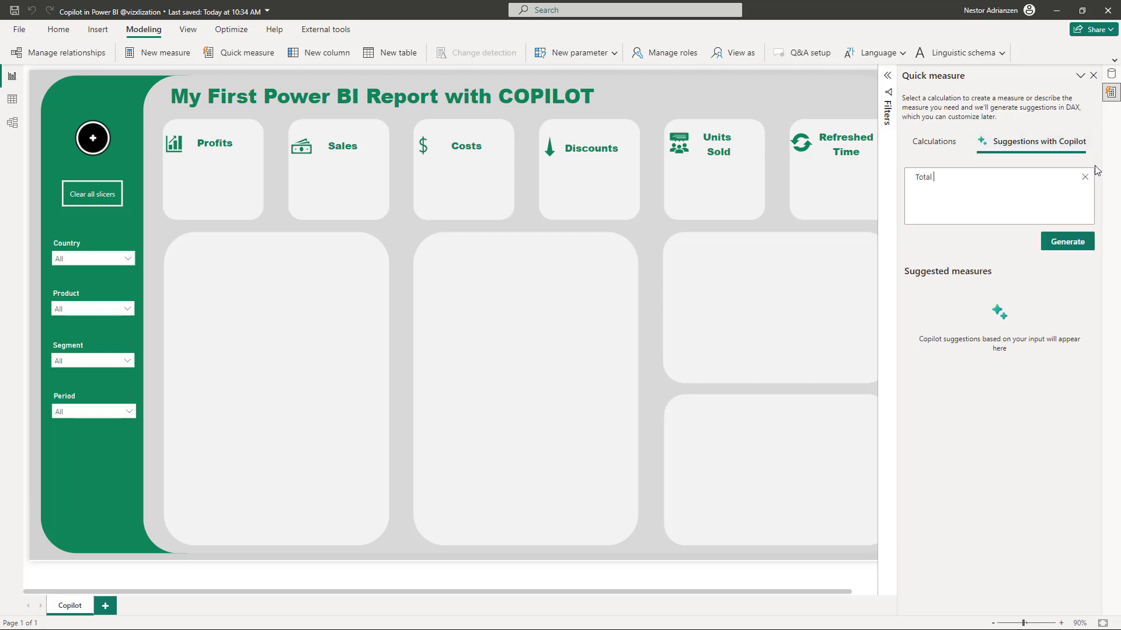
text( pro)
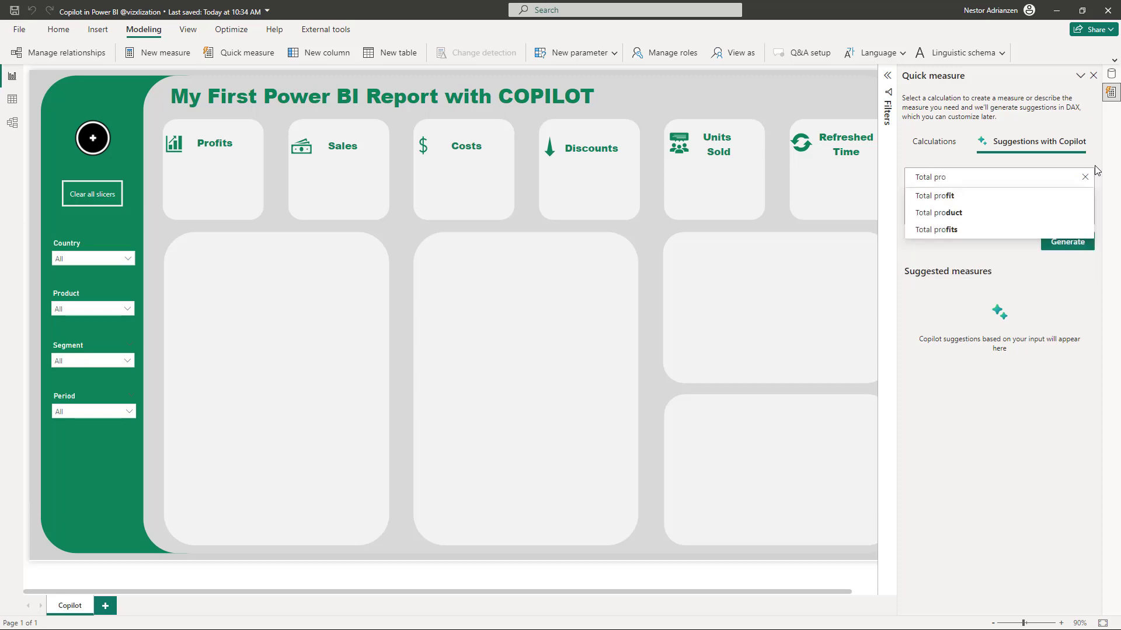
text(fit)
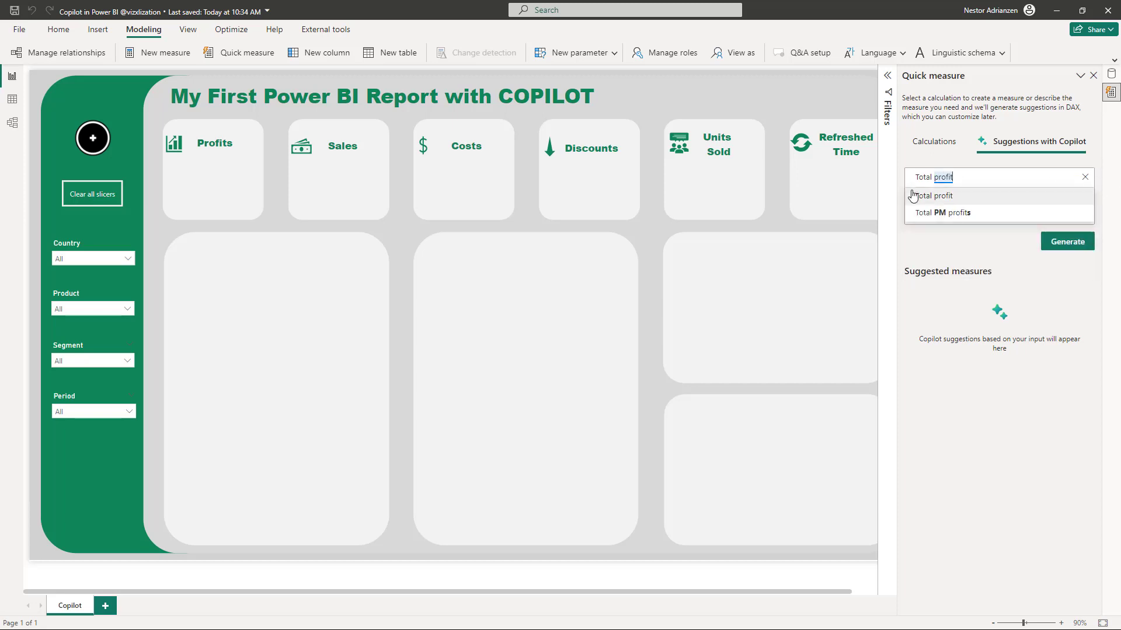
click(913, 195)
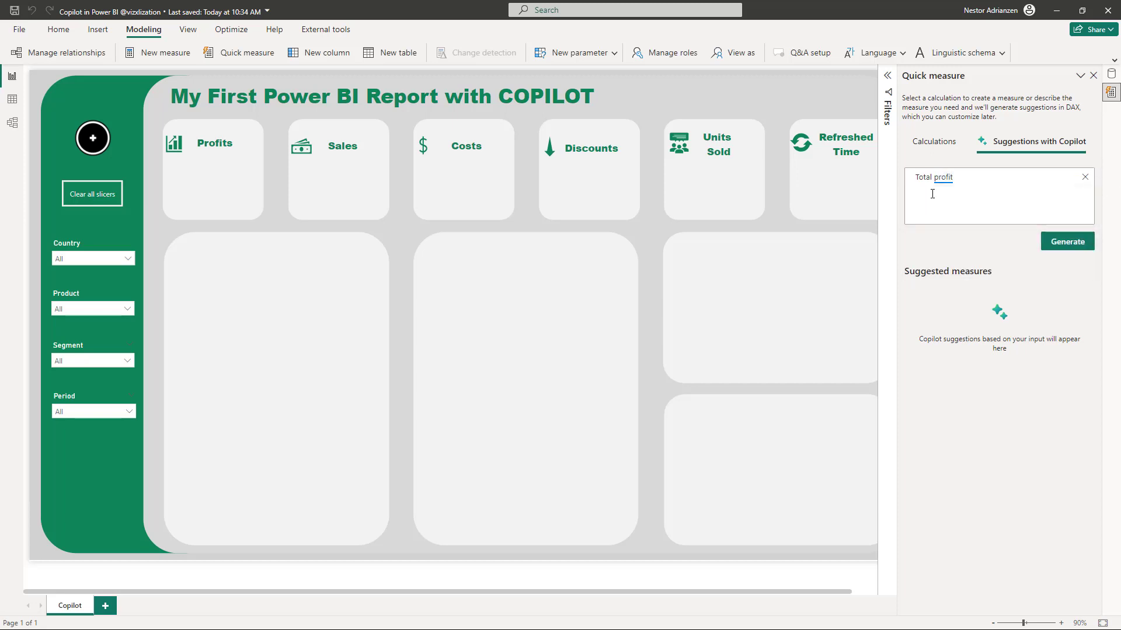
click(1065, 247)
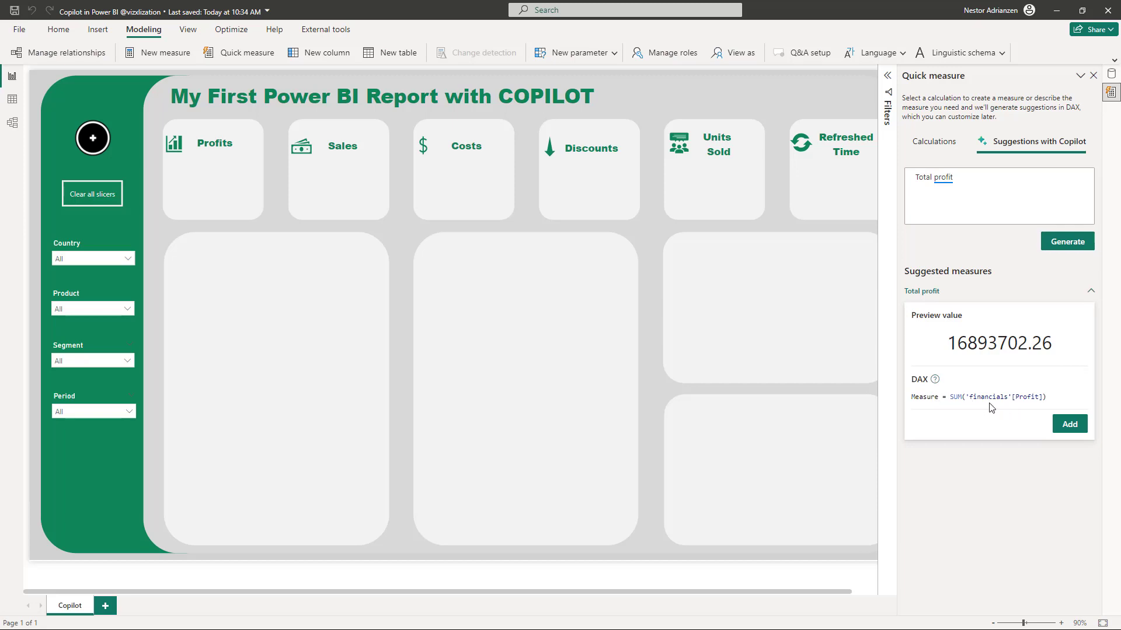
Add the suggested profit measure to the model and name it Total Profits
click(1067, 430)
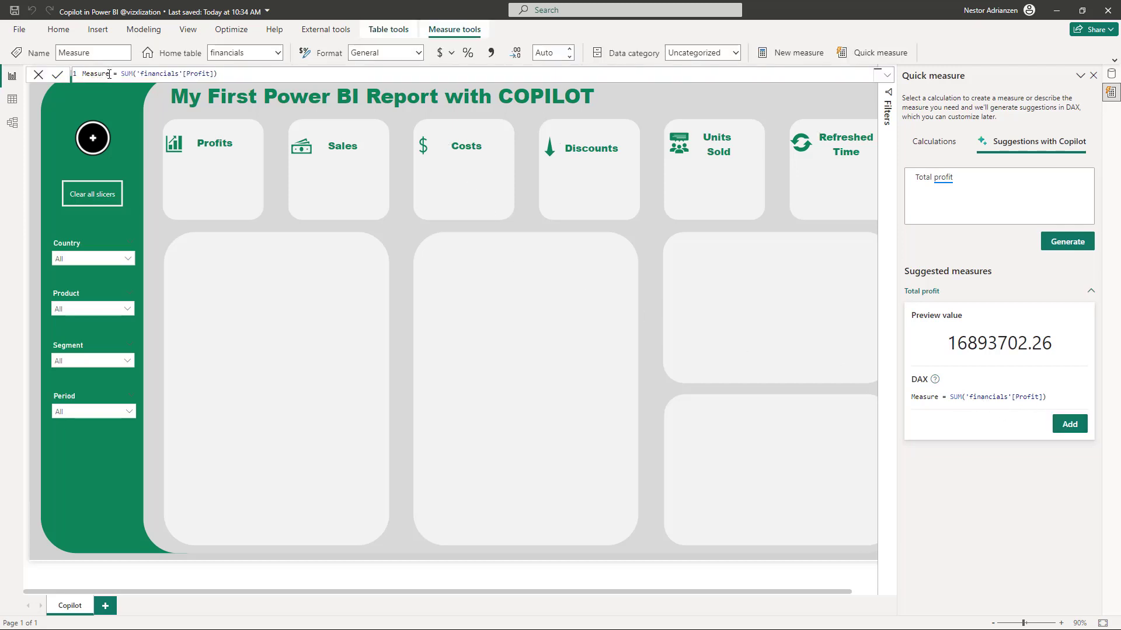
double_click(109, 73)
text(Total Profits)
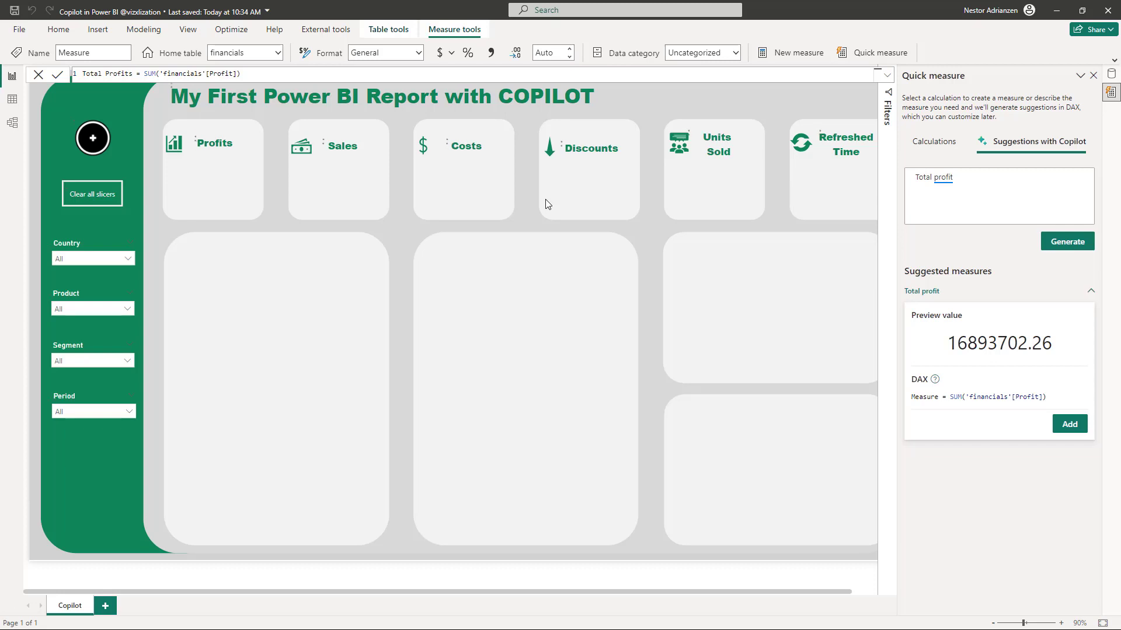
key(Return)
Move Total Profits to the DAX_Measures home table and format it with a thousands separator and 0 decimal places
click(278, 55)
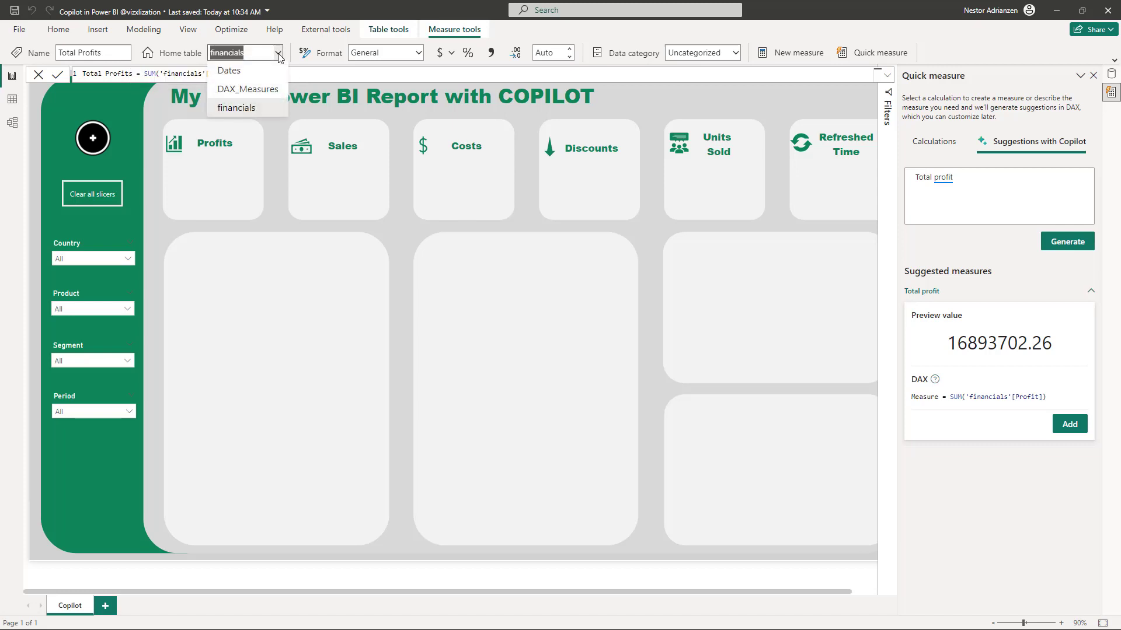
click(248, 91)
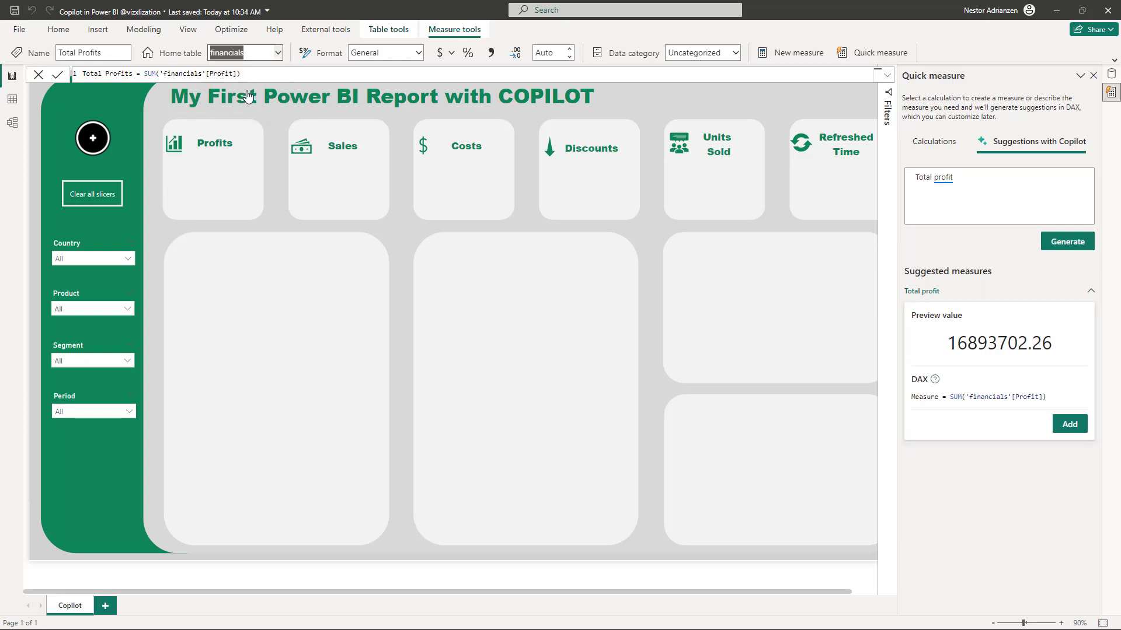
click(491, 54)
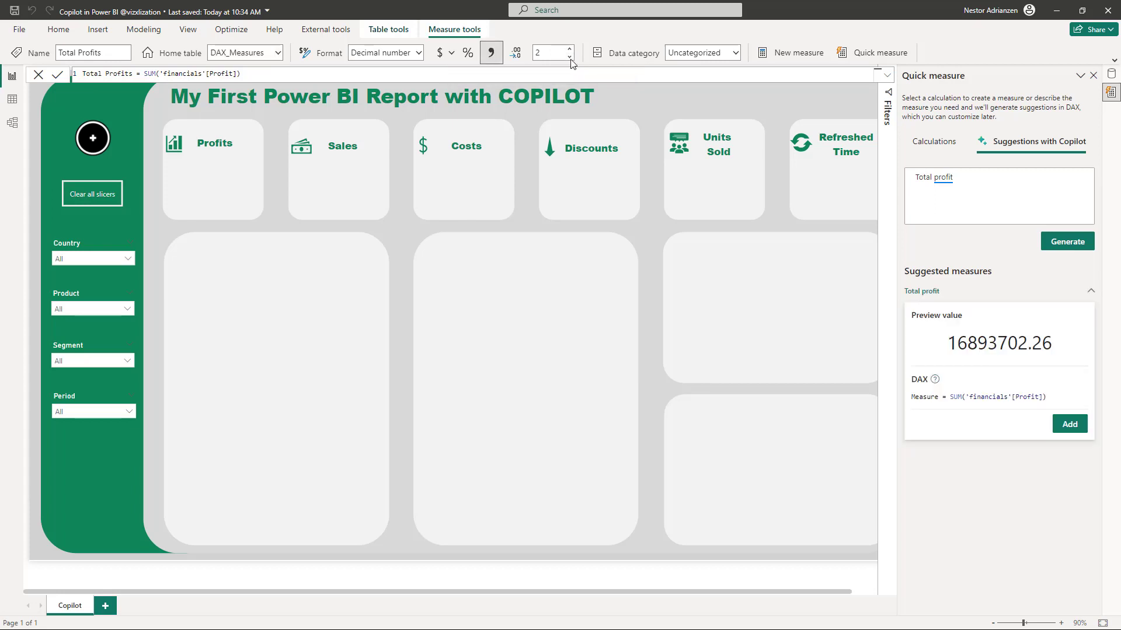
click(569, 57)
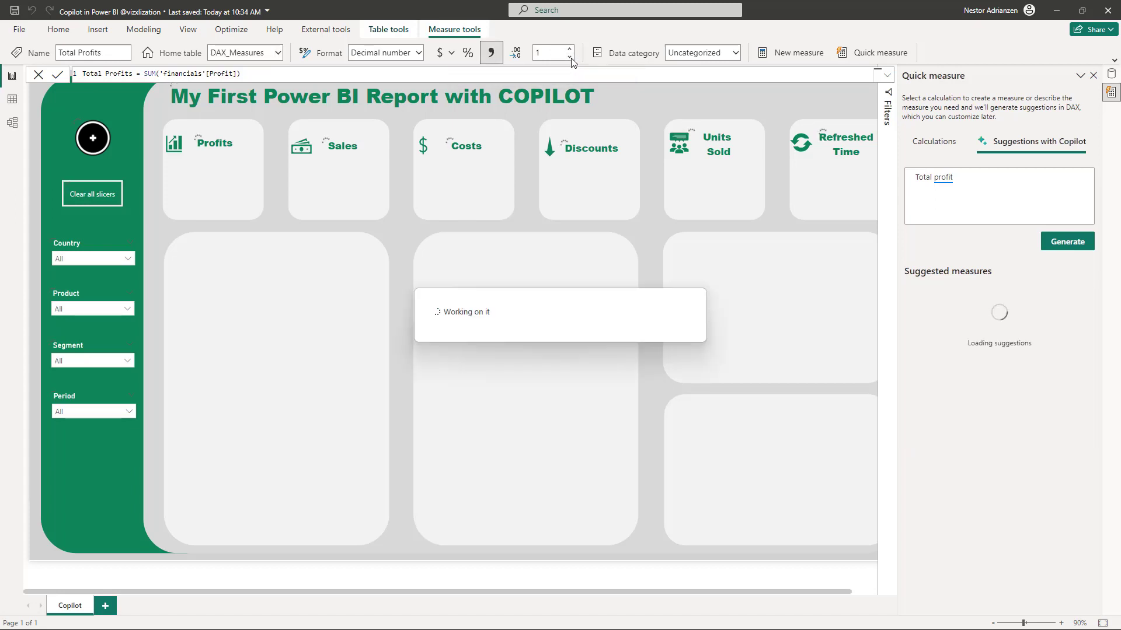
click(570, 57)
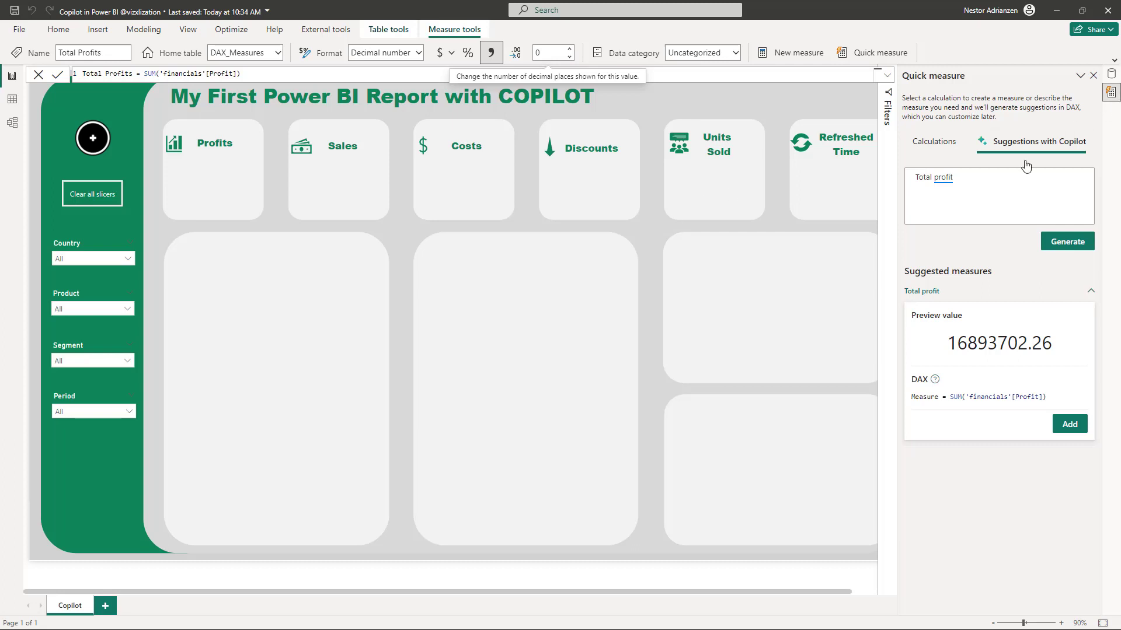
Change the Copilot measure description to "Total sales" and generate a suggestion
double_click(943, 178)
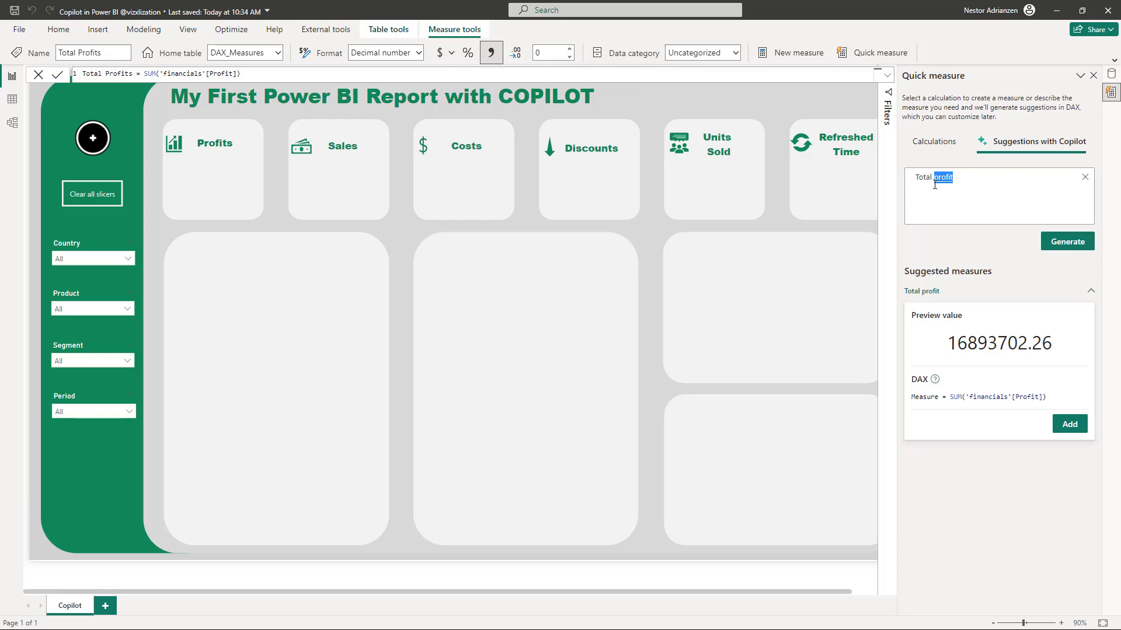
text(sales)
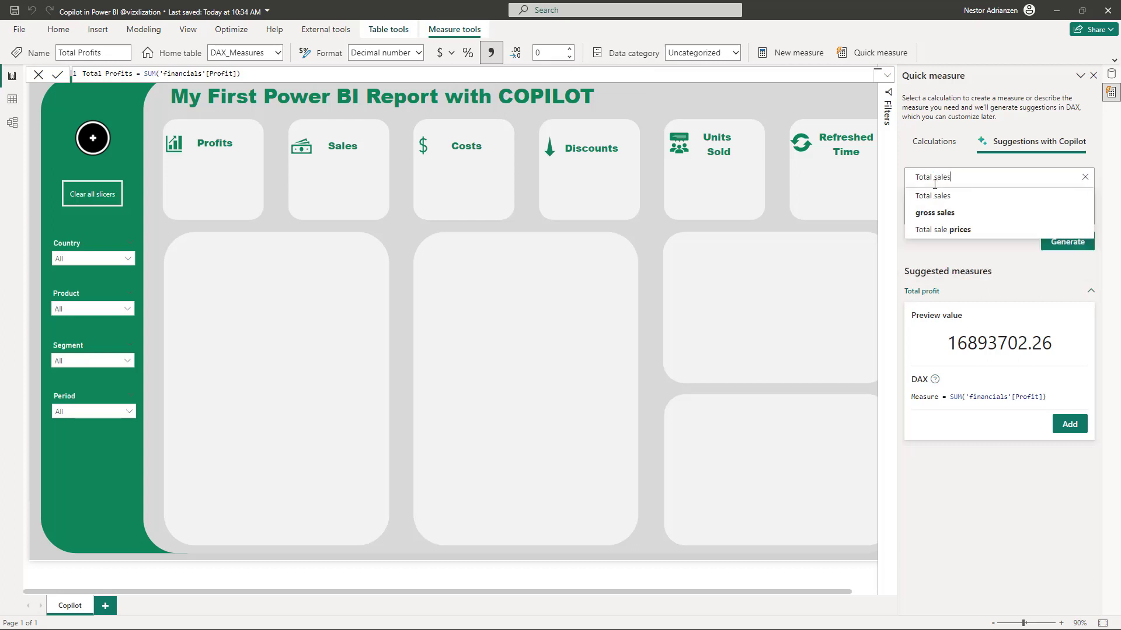
click(1009, 211)
click(1067, 241)
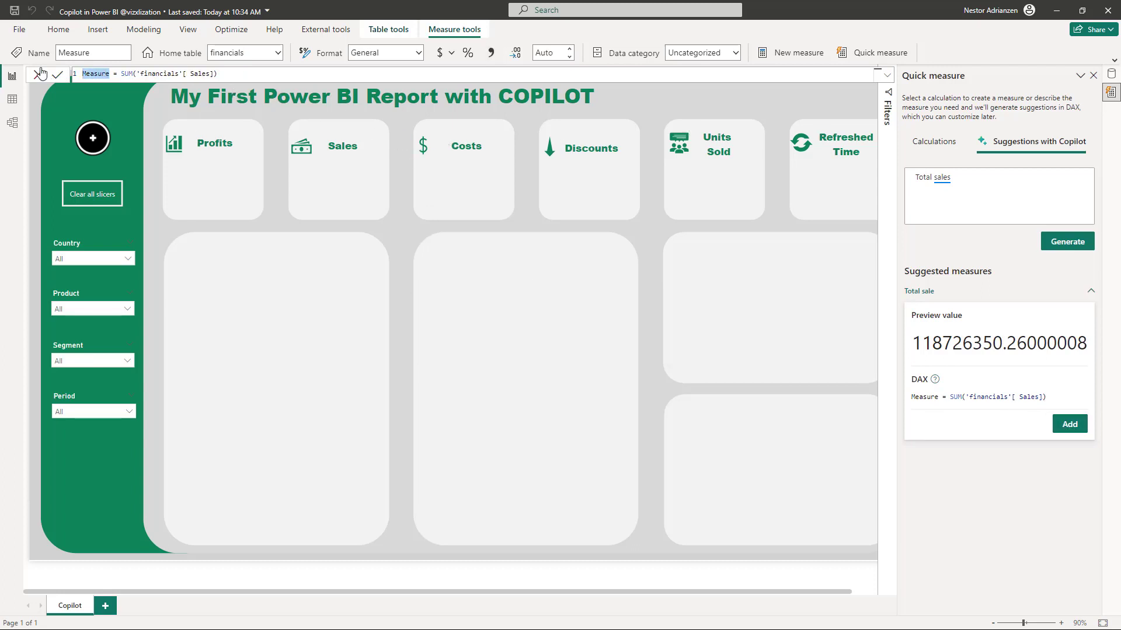
Add the suggested sales measure to the model under the name Total Sales
text(Total S)
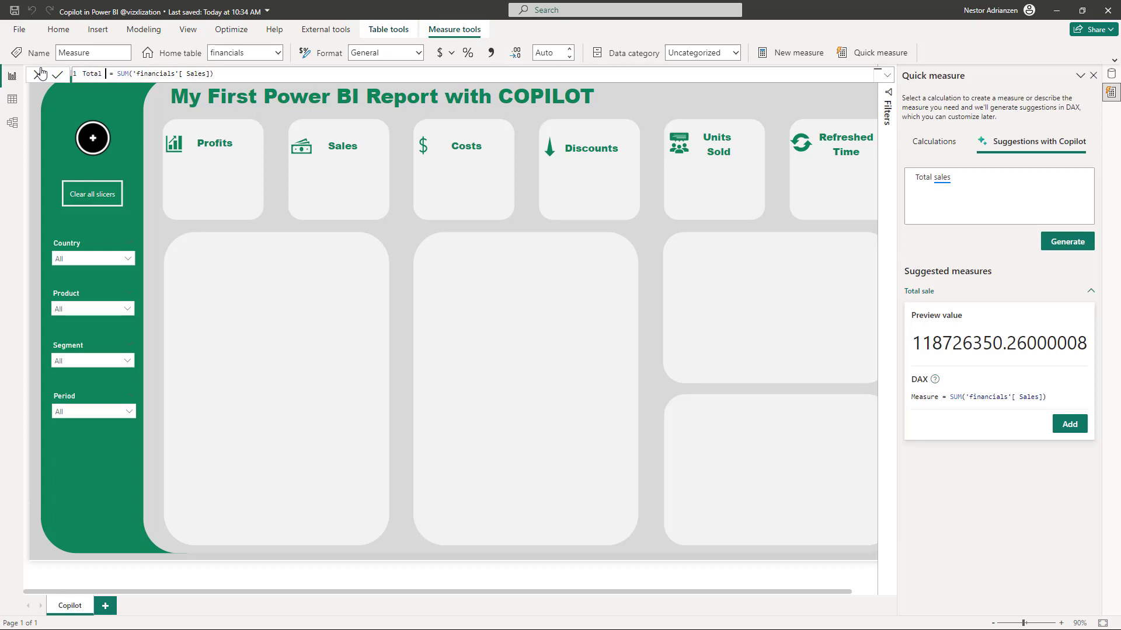
text(ales)
click(58, 74)
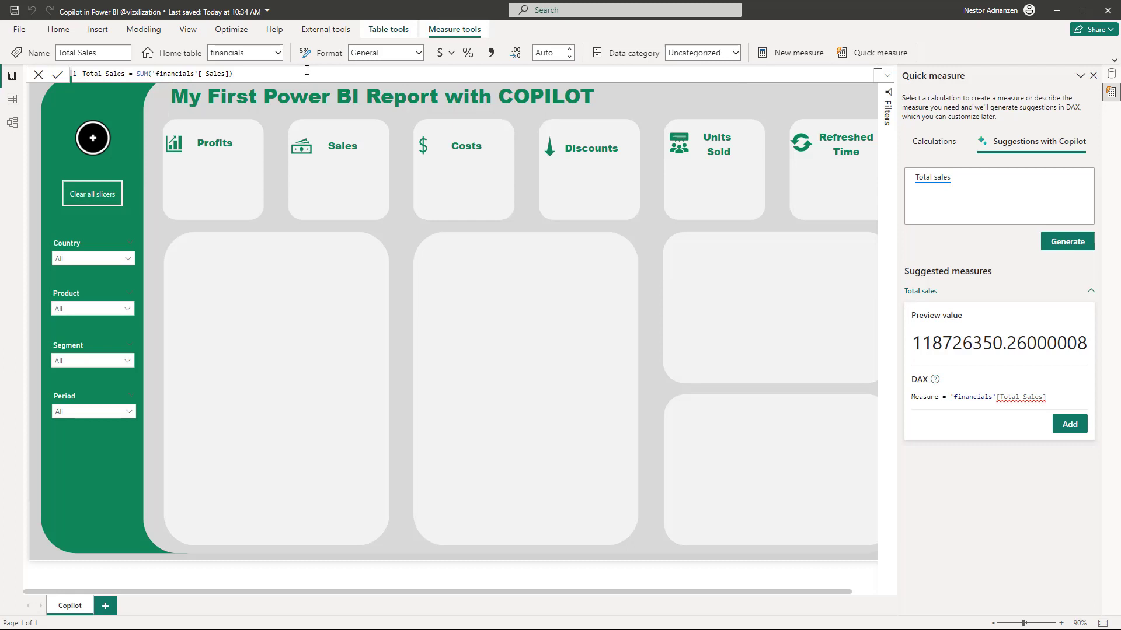
Set Total Sales' home table to DAX_Measures and format it with a thousands separator and 0 decimal places
click(278, 53)
click(272, 88)
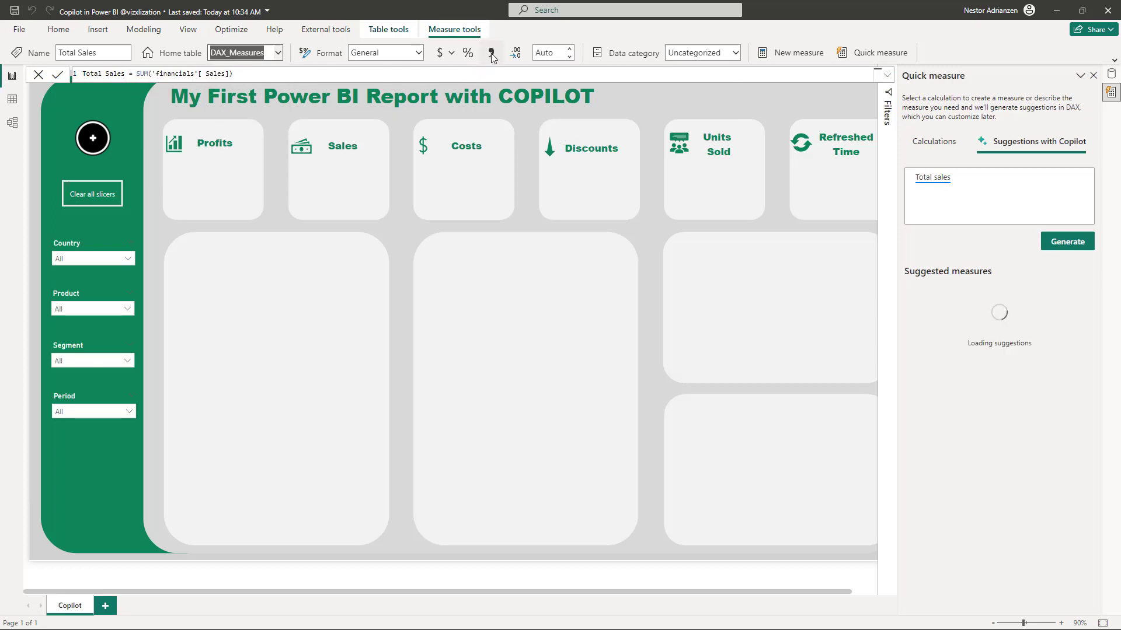
double_click(548, 53)
text(2)
key(Return)
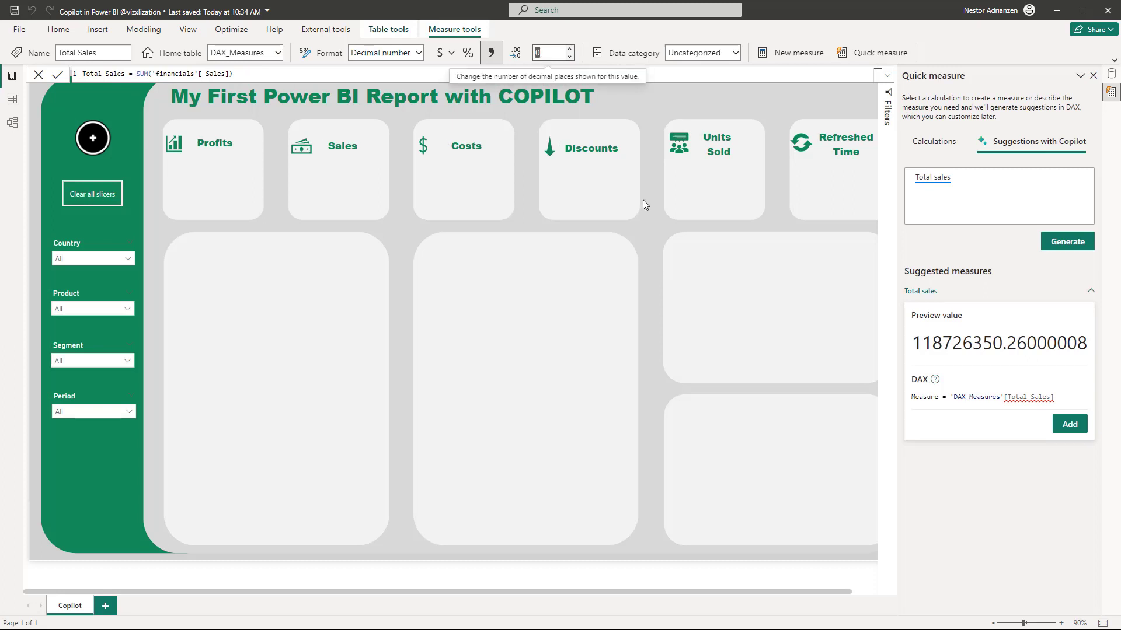
Change the Copilot measure description to "Total COGS" and generate a suggestion
click(970, 180)
double_click(940, 177)
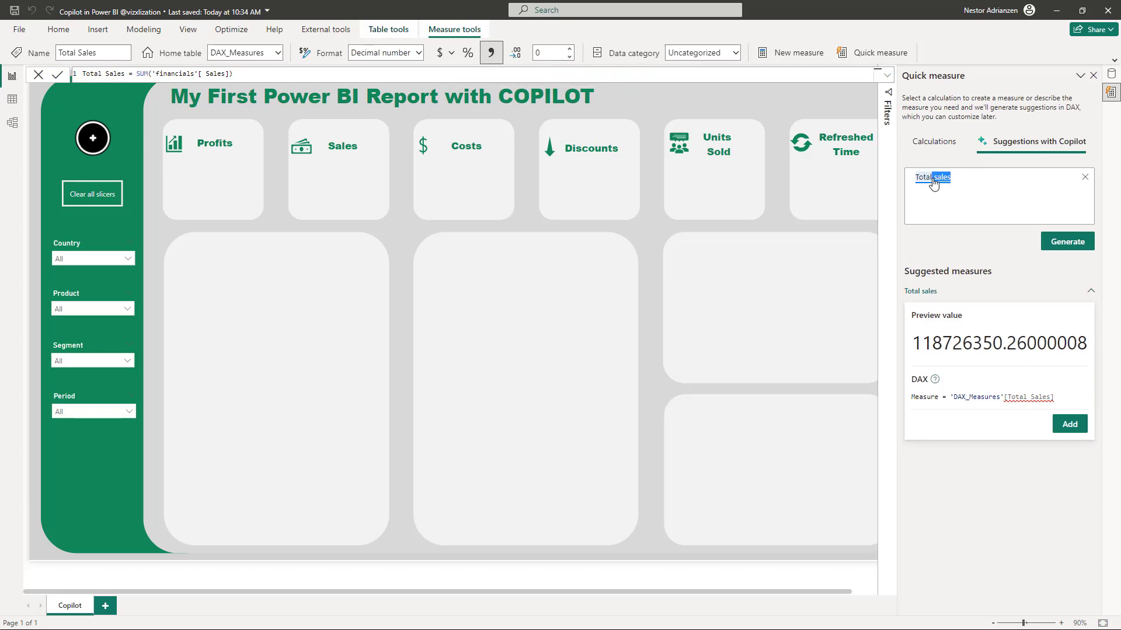
text(COGS)
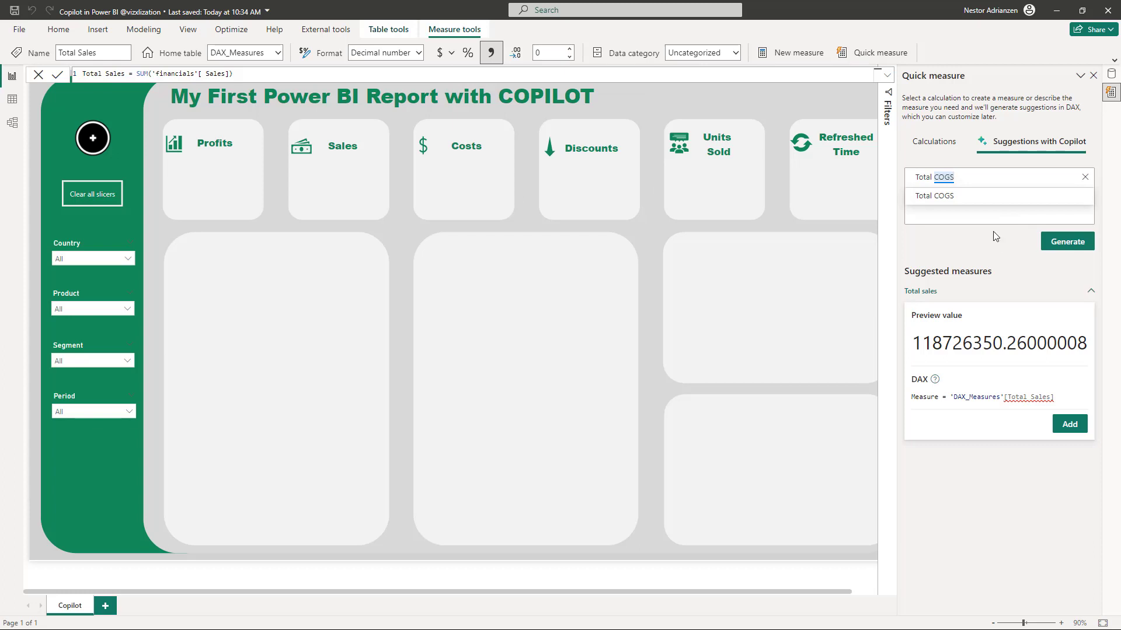
click(950, 198)
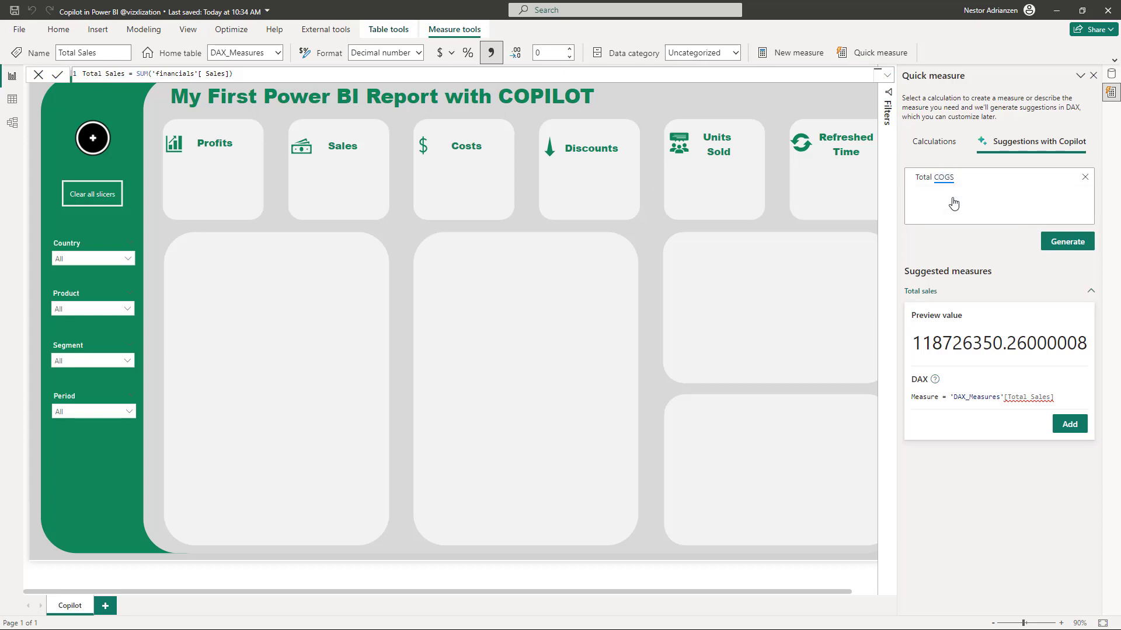
click(1057, 245)
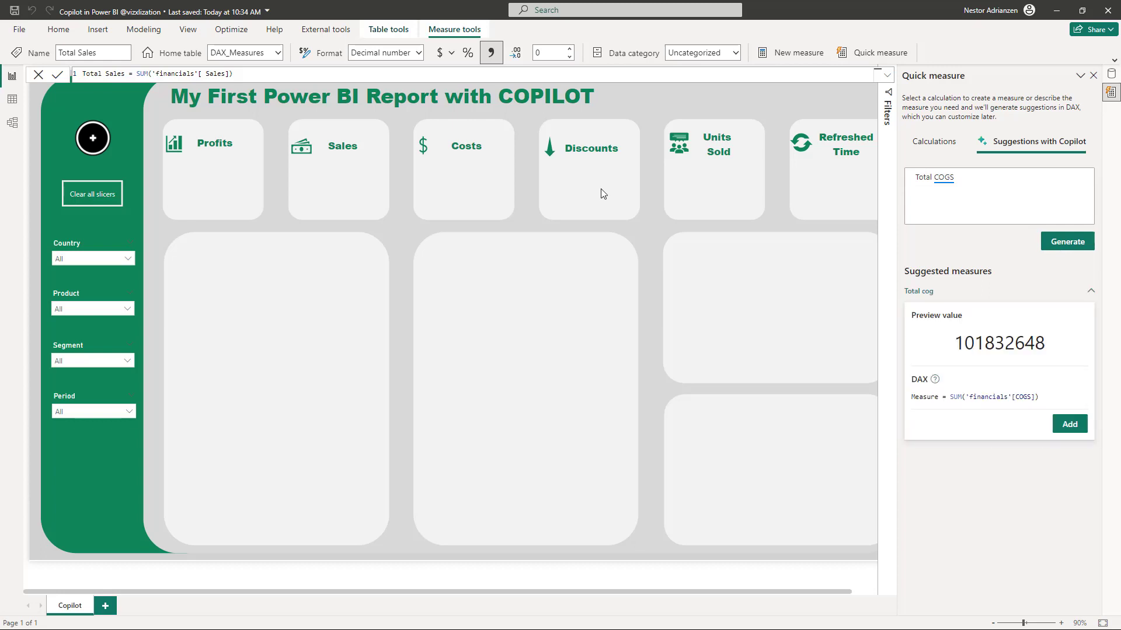
Add the suggested COGS measure to the model and name it Total COGS
click(1070, 424)
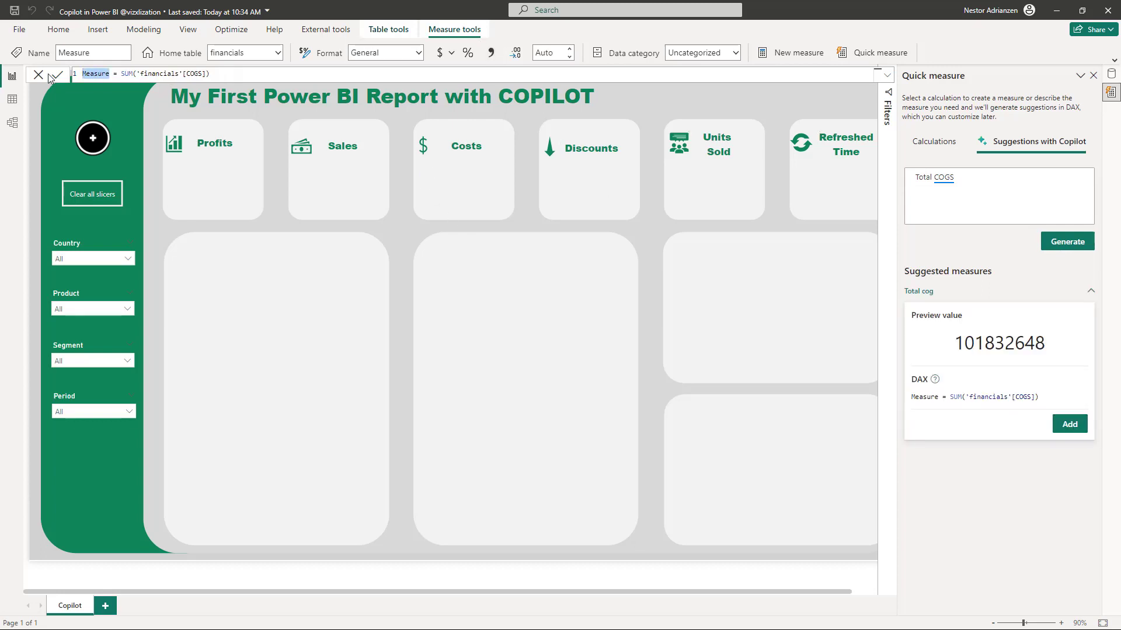
text(Total C)
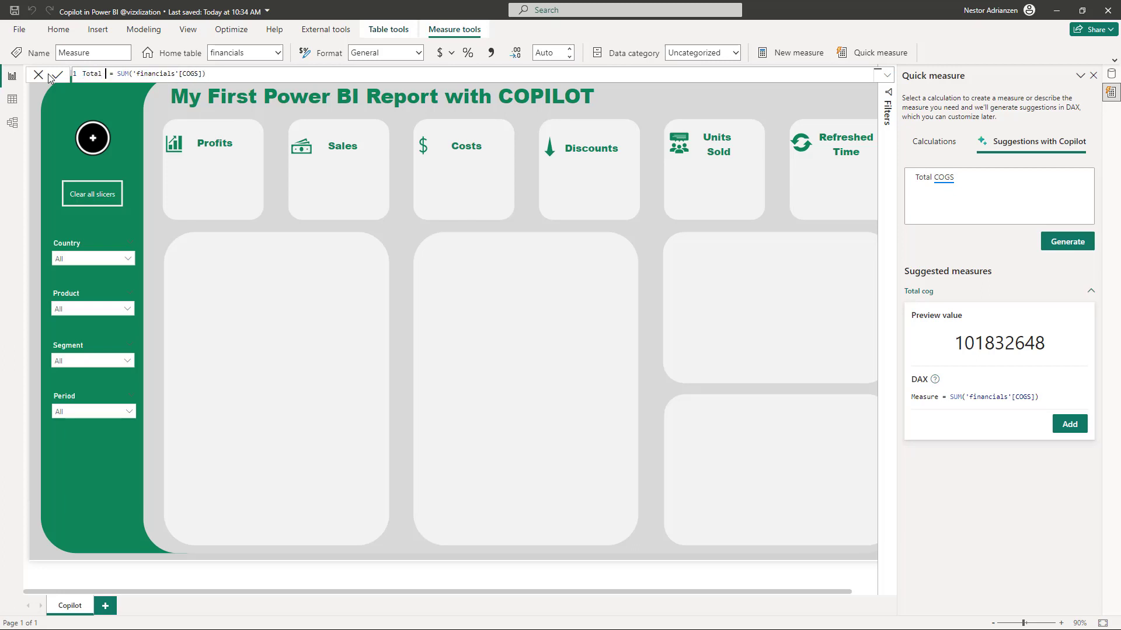
text(OGS)
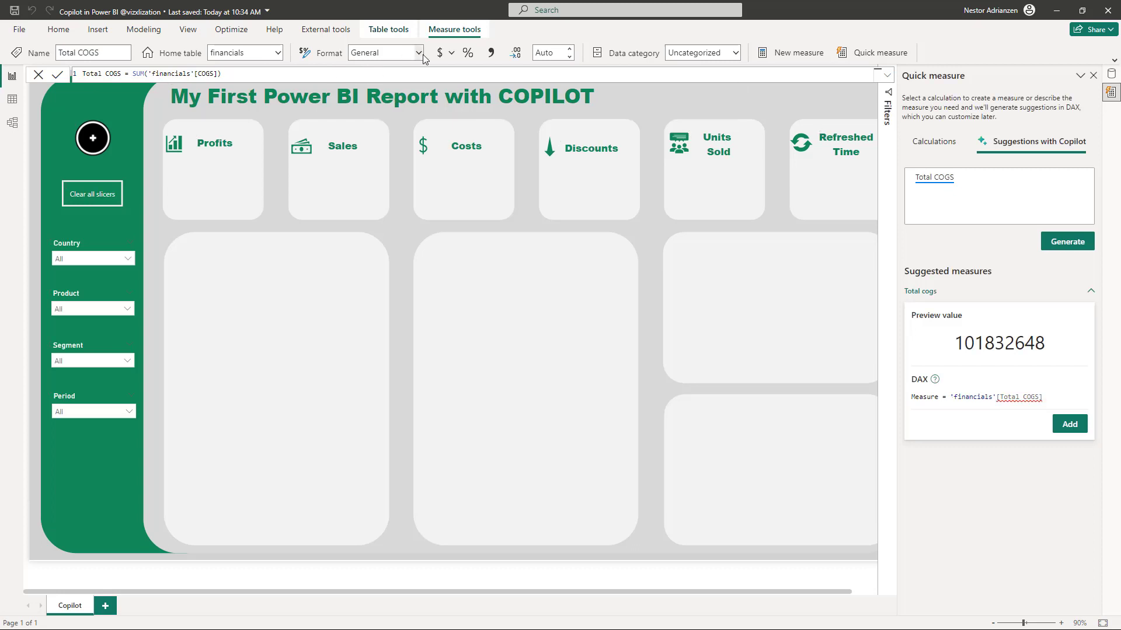
Set Total COGS' home table to DAX_Measures and format the measure with a thousands separator
click(282, 55)
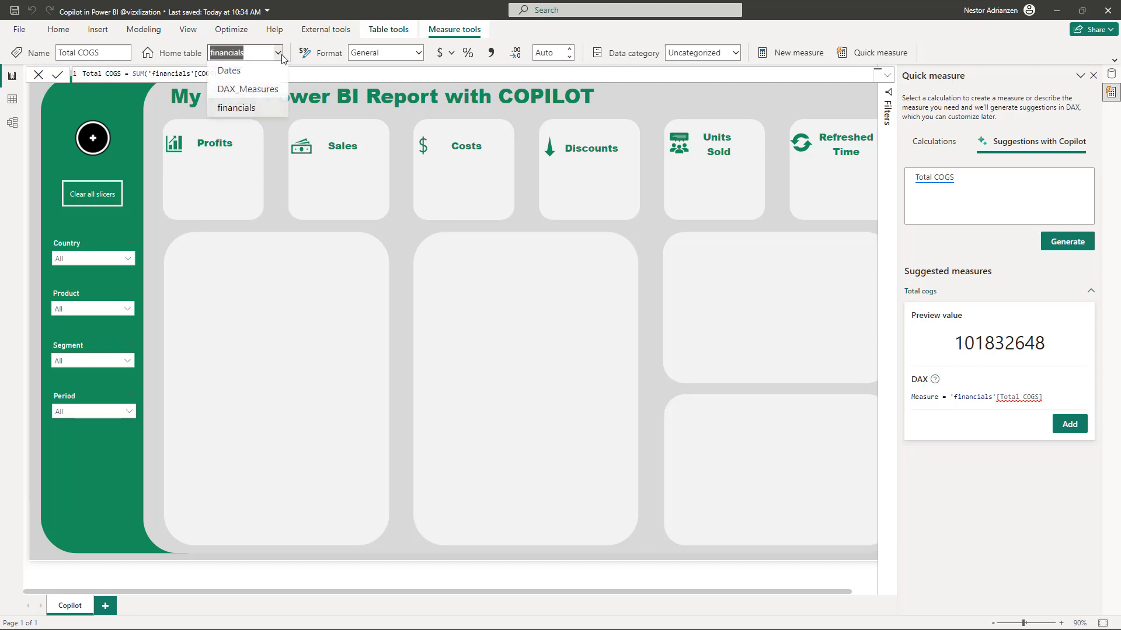
click(253, 94)
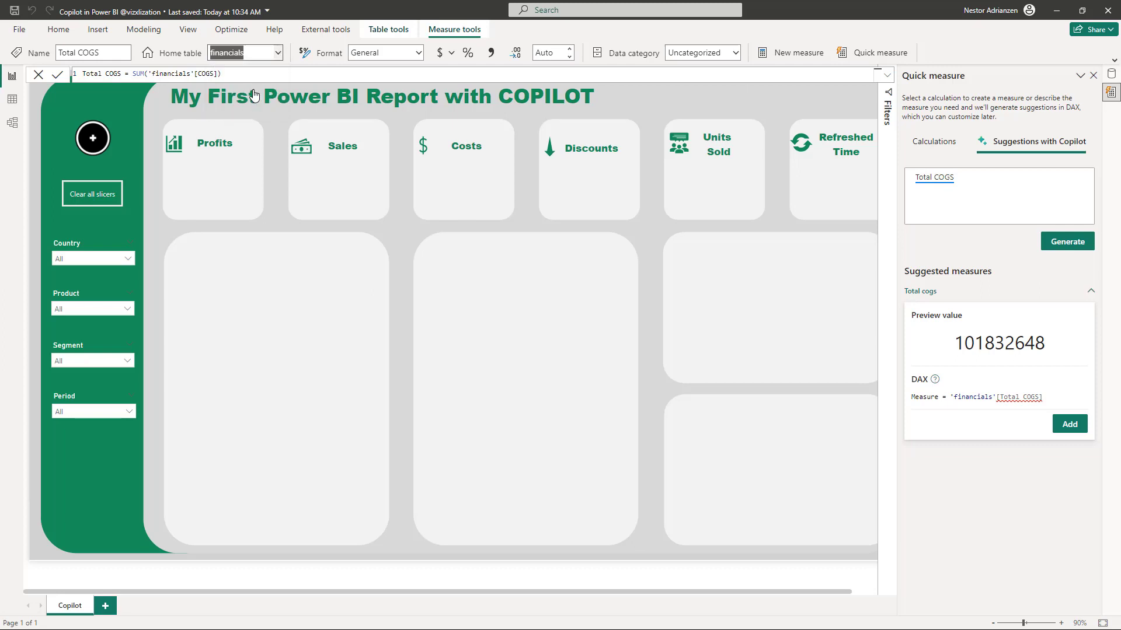
click(491, 54)
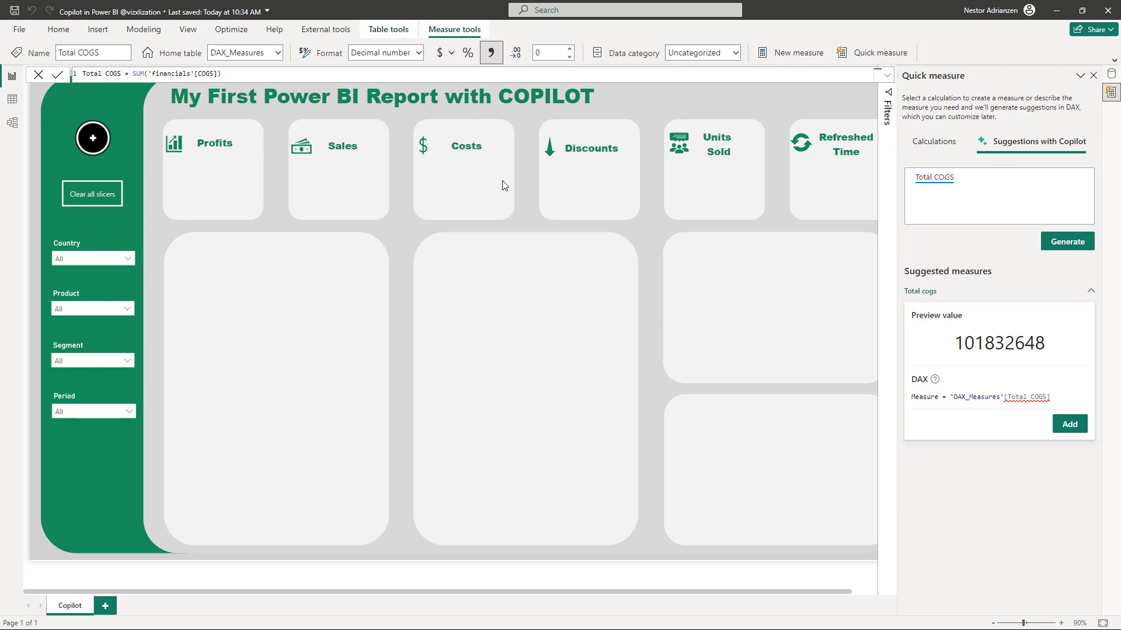
Generate a Copilot suggestion for "Total Discounts" and add it to the model under the name Total Discounts
double_click(936, 178)
text(Discounts)
click(952, 212)
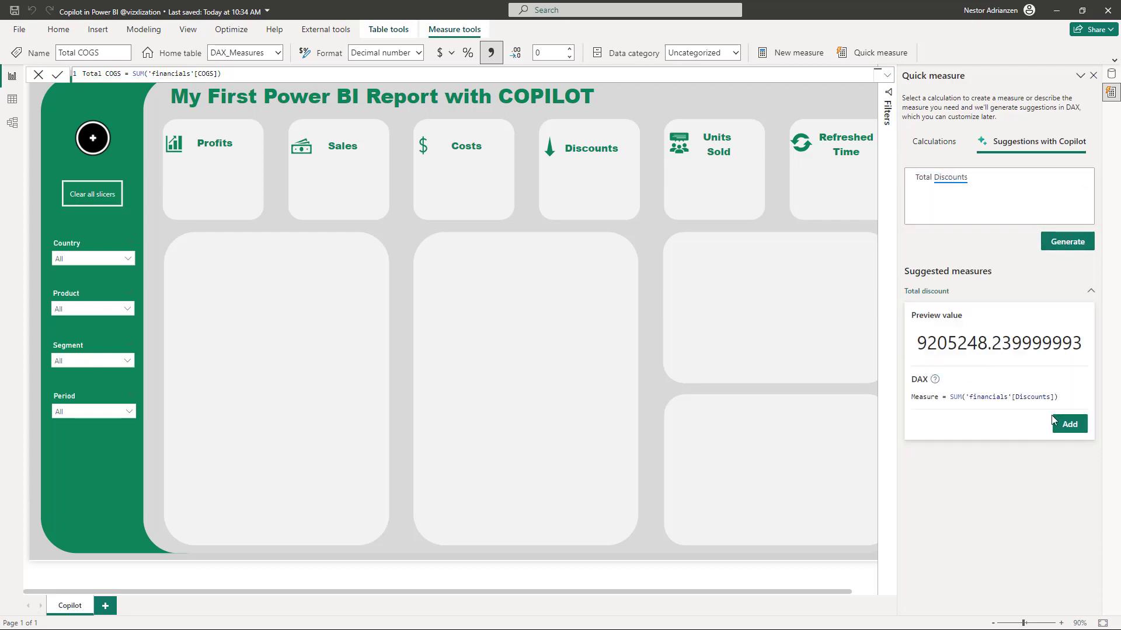
click(1069, 424)
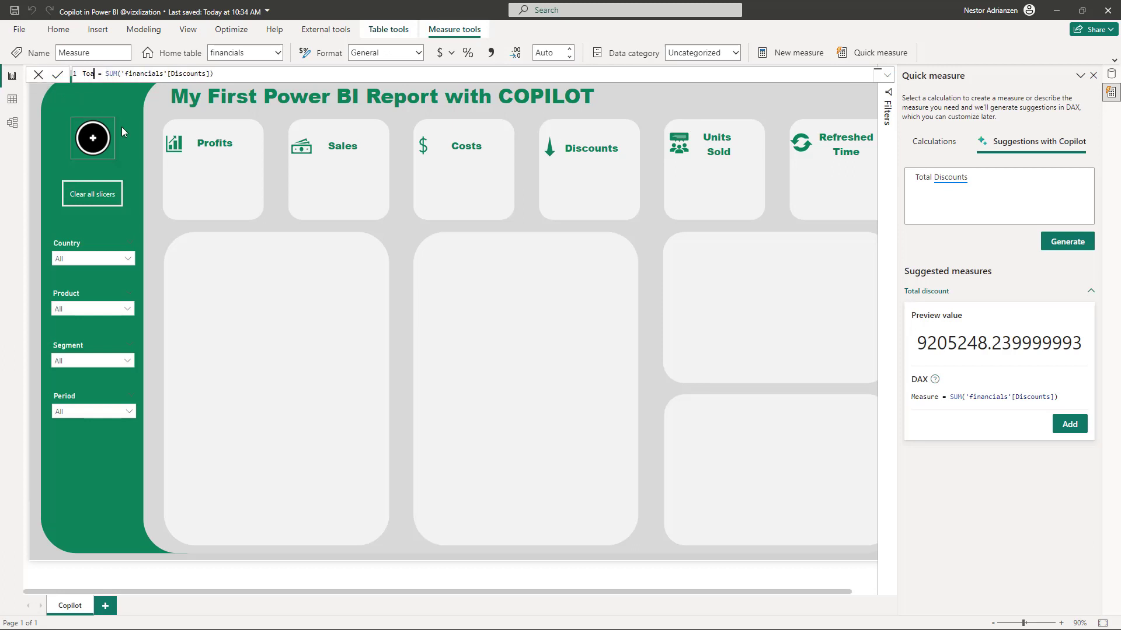
text(Total Discounts)
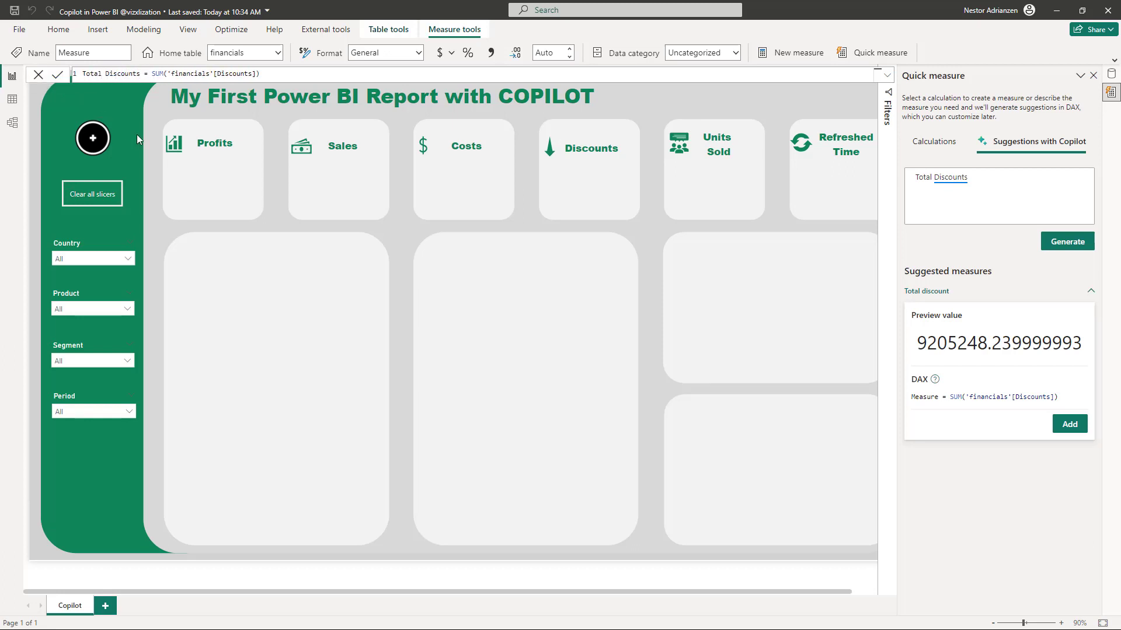
Set Total Discounts' home table to DAX_Measures and format it with a thousands separator and 0 decimal places
click(278, 53)
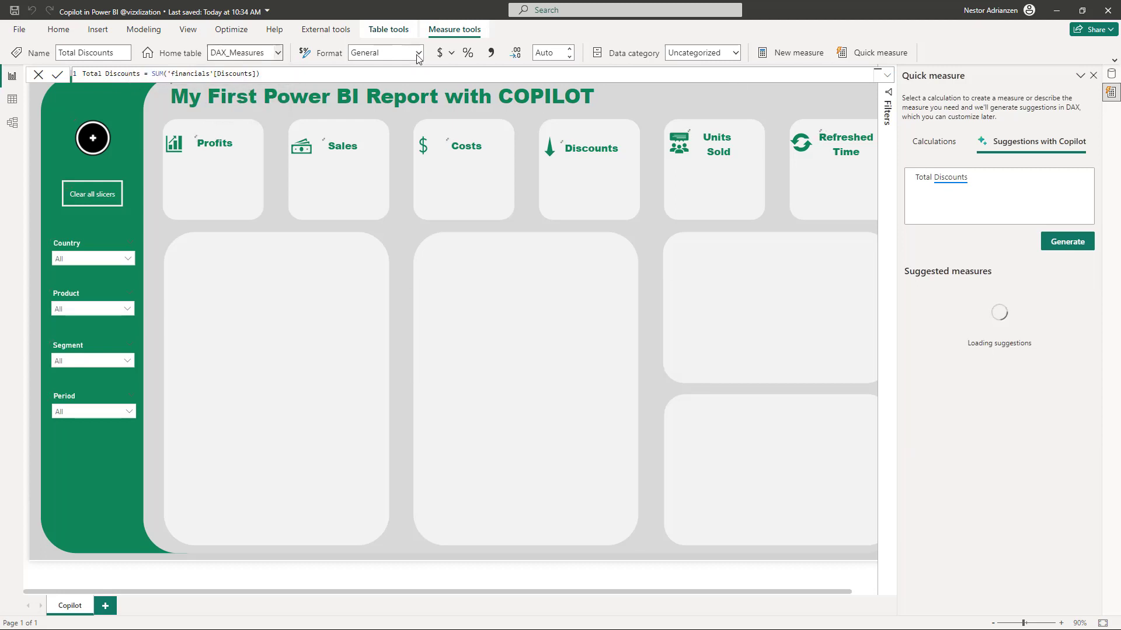
click(492, 56)
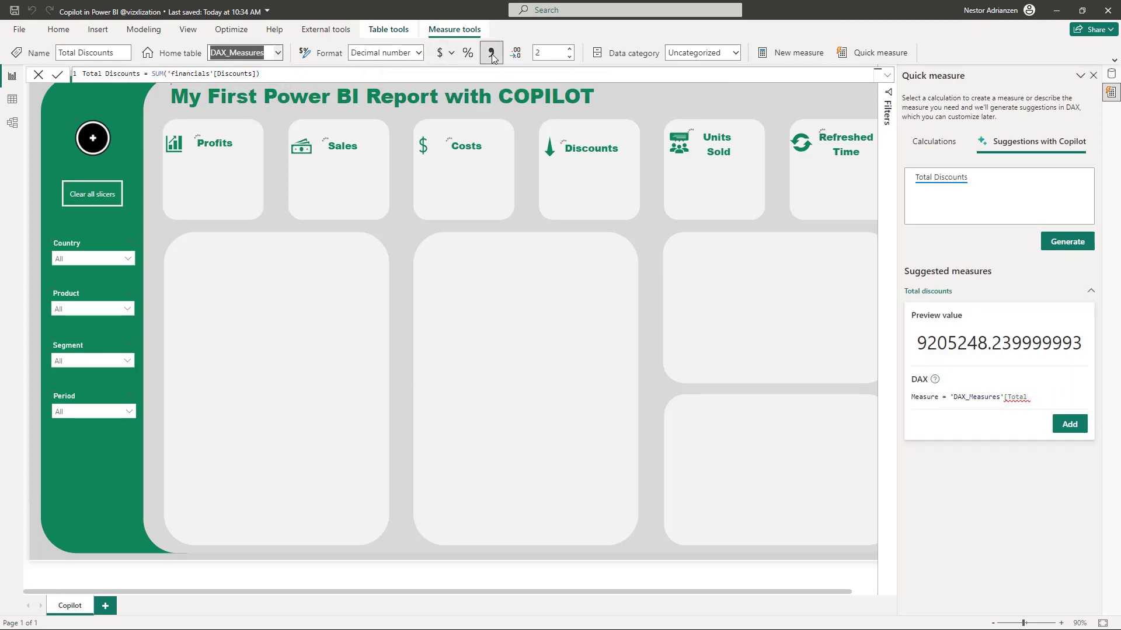
click(569, 57)
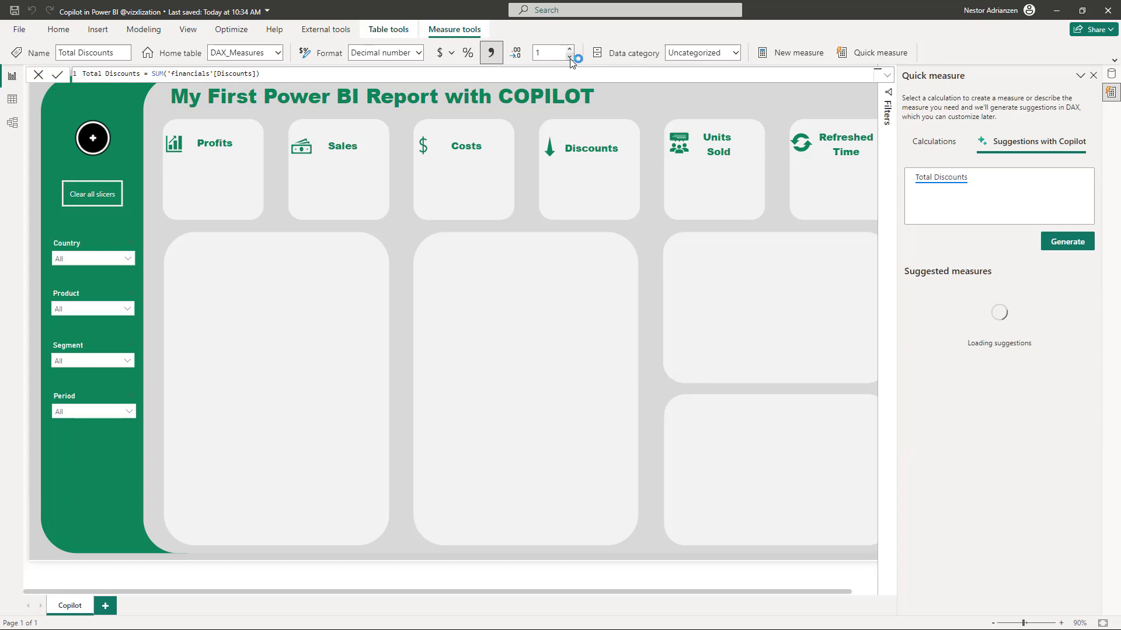
click(570, 57)
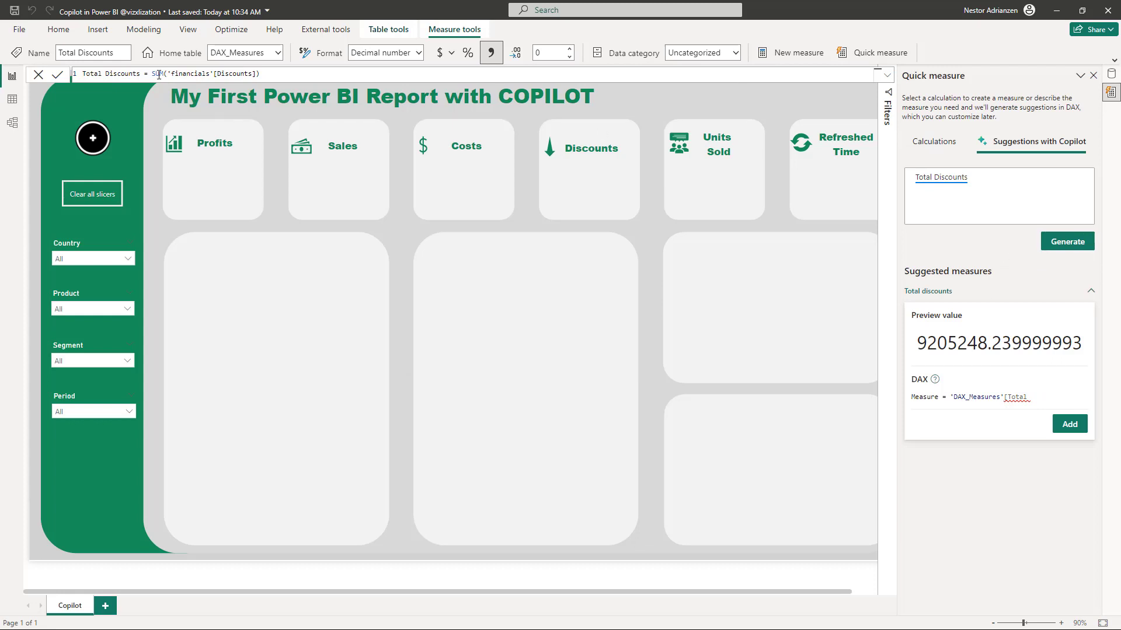
drag(259, 73, 78, 79)
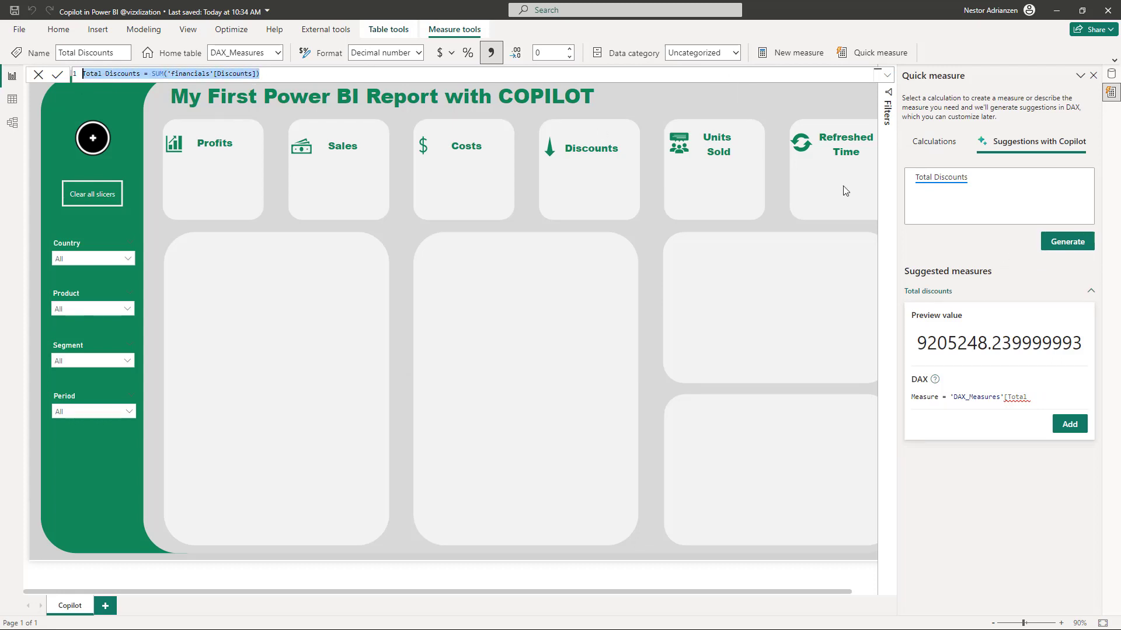
Change the Copilot measure description to "Total unit sold" and generate a suggestion
drag(978, 180, 938, 182)
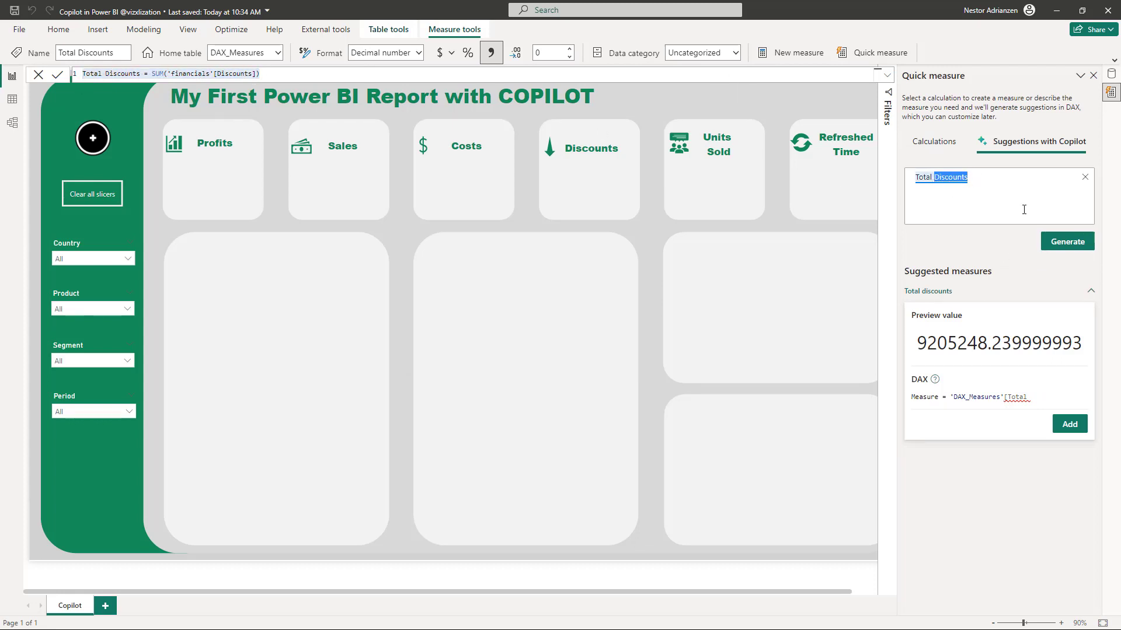
text(unit sold)
click(1067, 241)
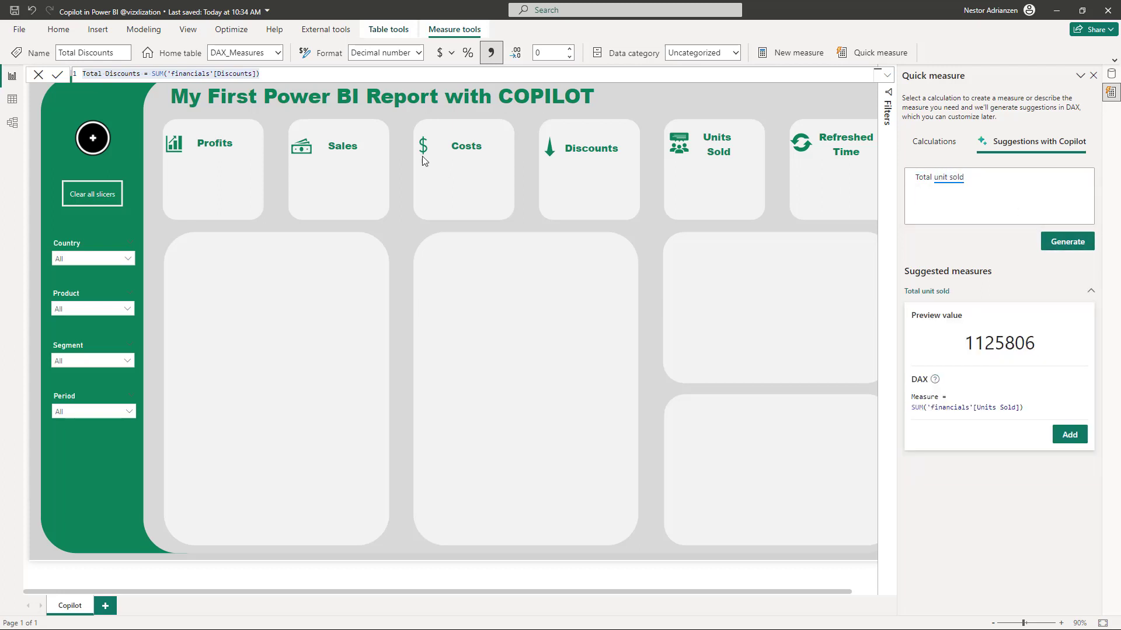
Add the suggested units sold measure to the model and name it Total Units Sold
click(1069, 435)
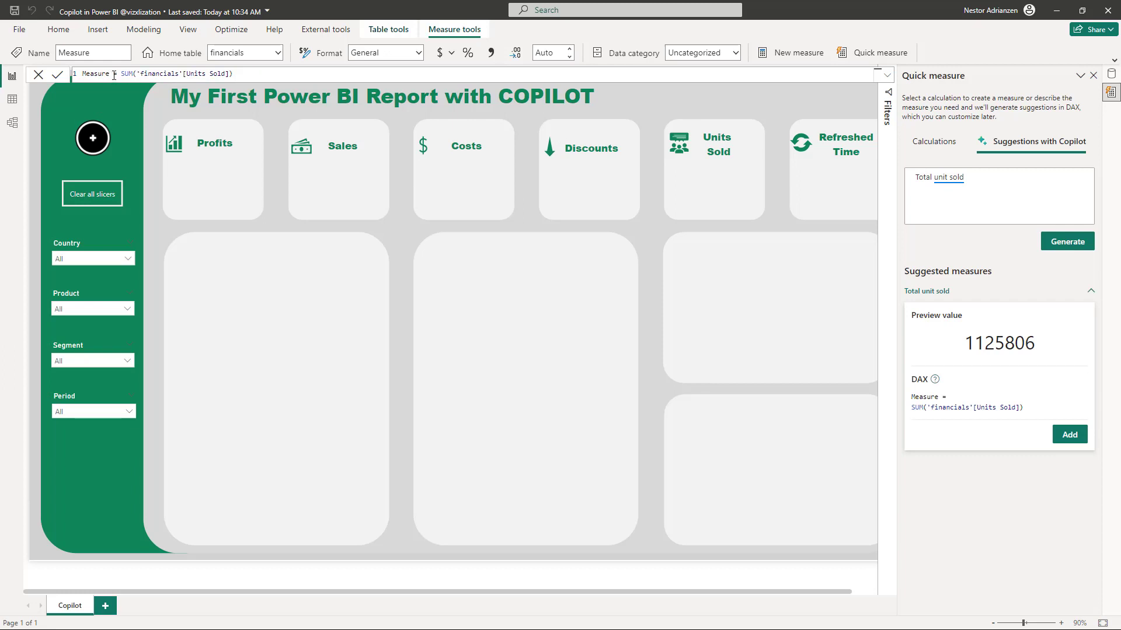
text(Total )
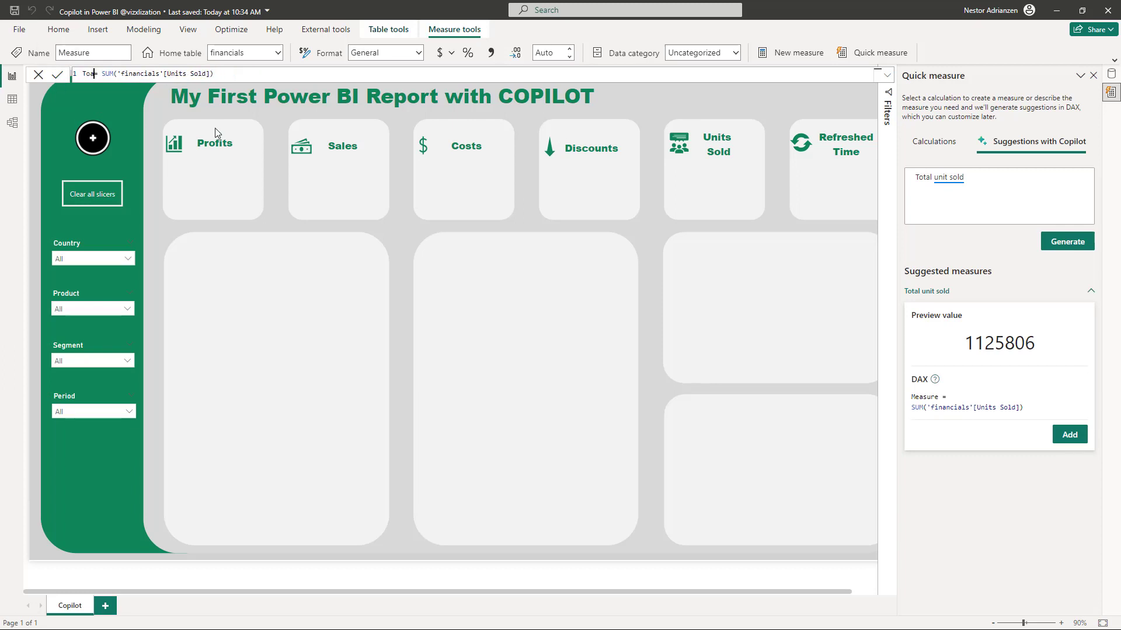
text(Units Sold)
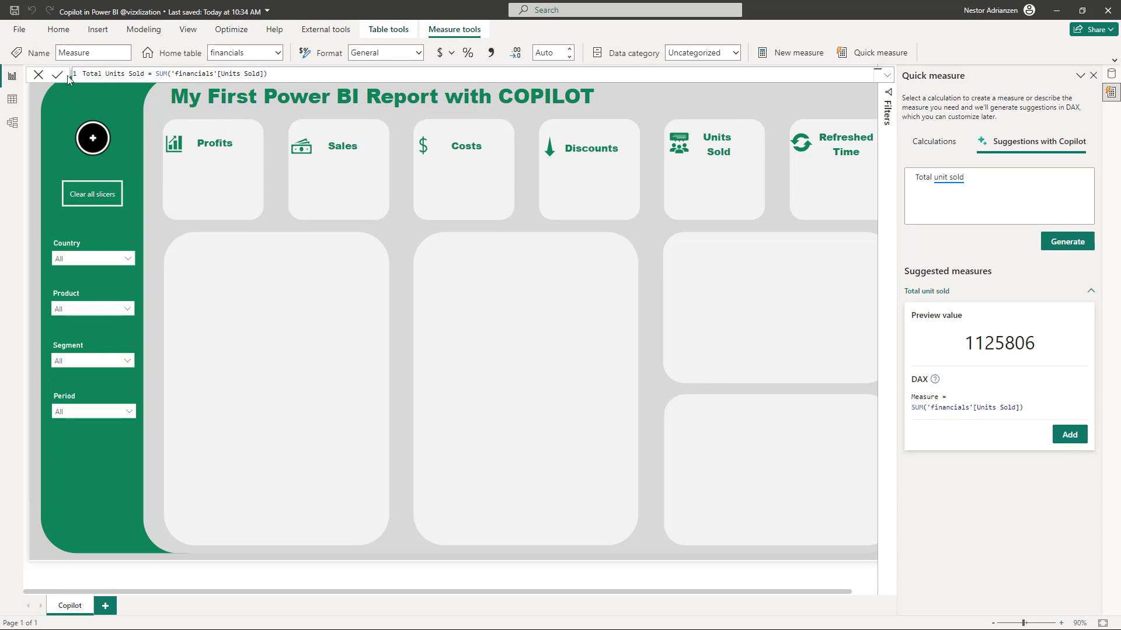
click(57, 74)
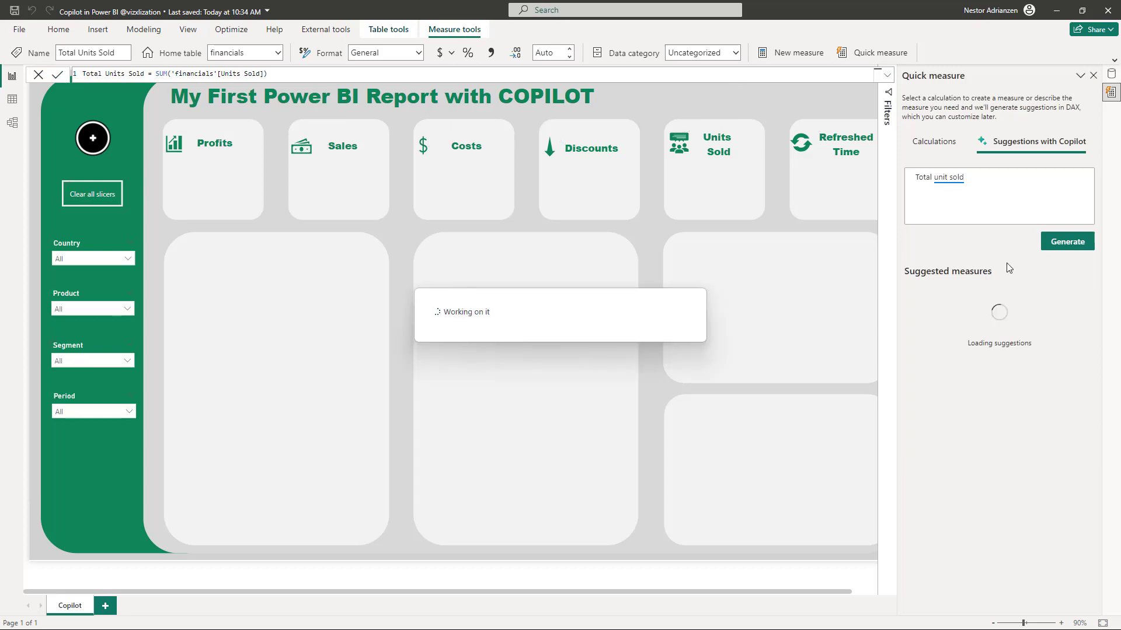
Set Total Units Sold's home table to DAX_Measures and format it with a thousands separator and 0 decimal places
click(245, 53)
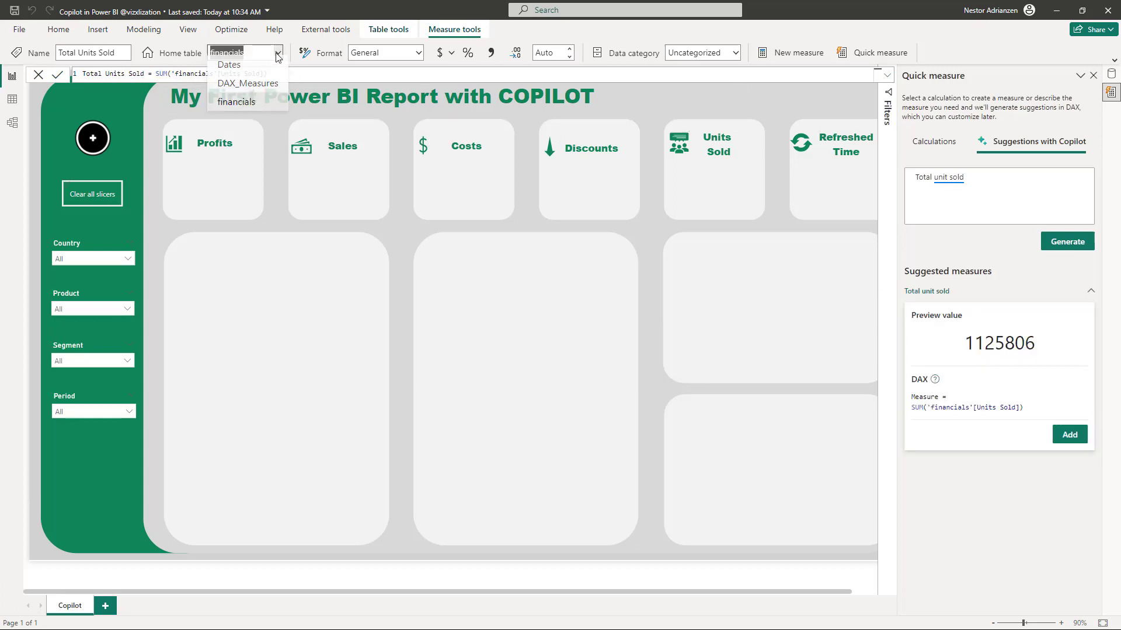
click(230, 82)
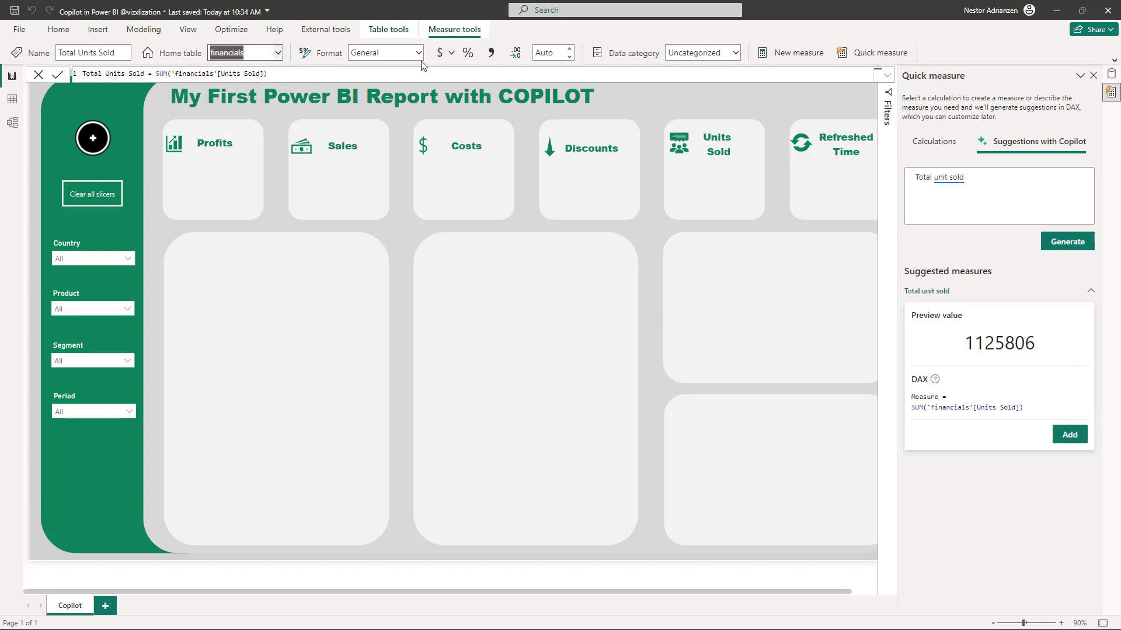
click(492, 53)
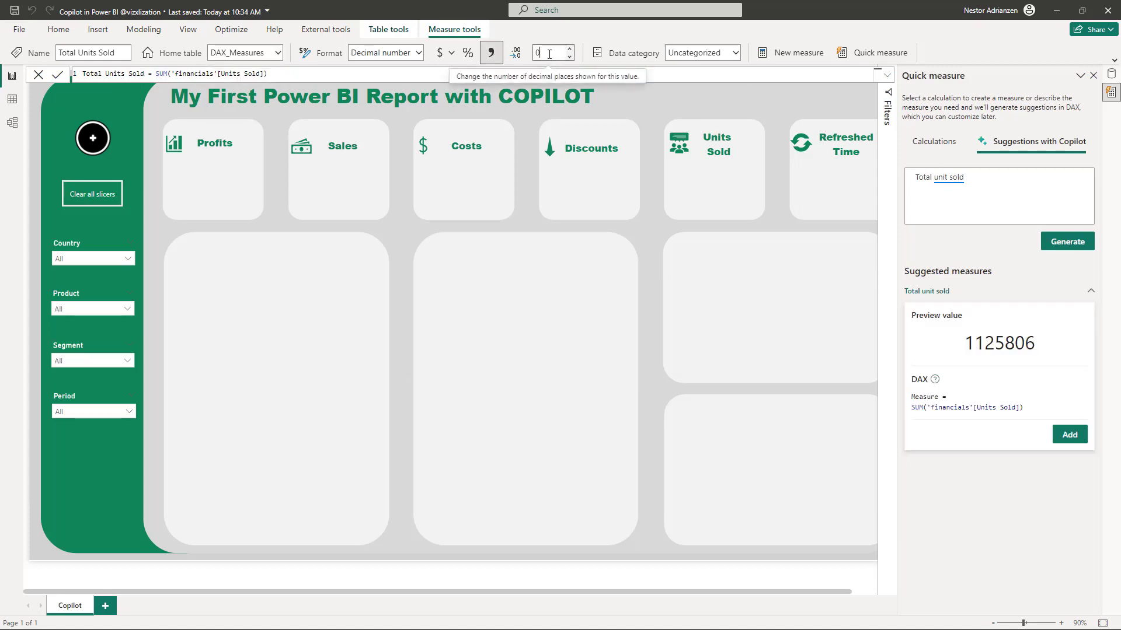
key(BackSpace)
text(2)
double_click(569, 56)
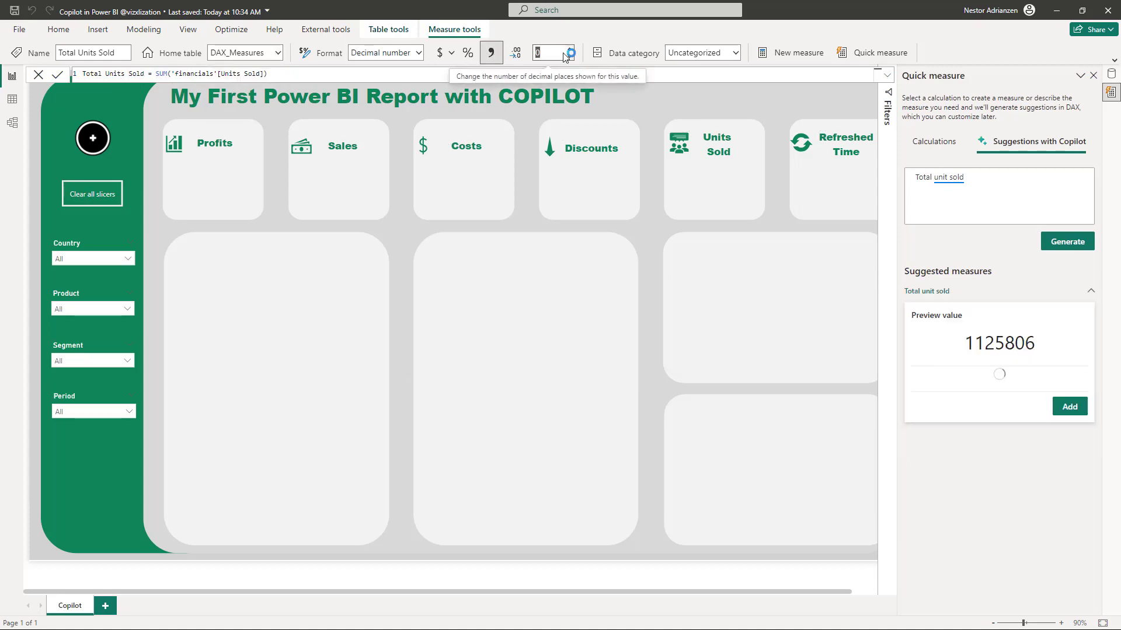
Replace the Copilot measure description with "now" and generate a suggestion
drag(966, 178, 935, 188)
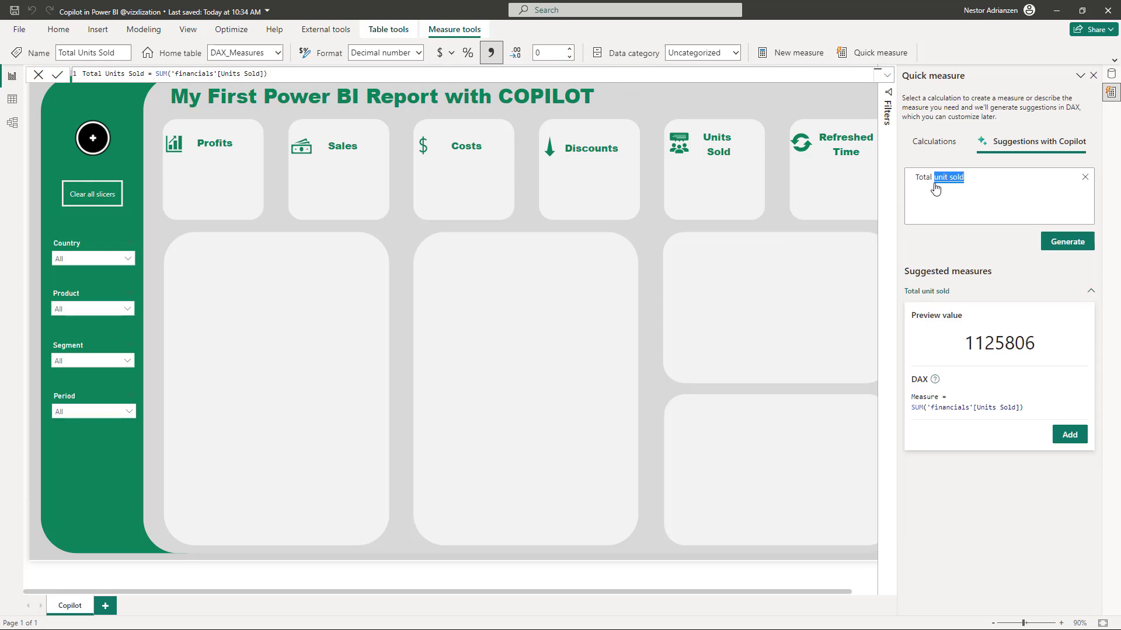
key(BackSpace)
key(BackSpace)
key(BackSpace)
key(BackSpace)
key(BackSpace)
key(BackSpace)
key(BackSpace)
text(now)
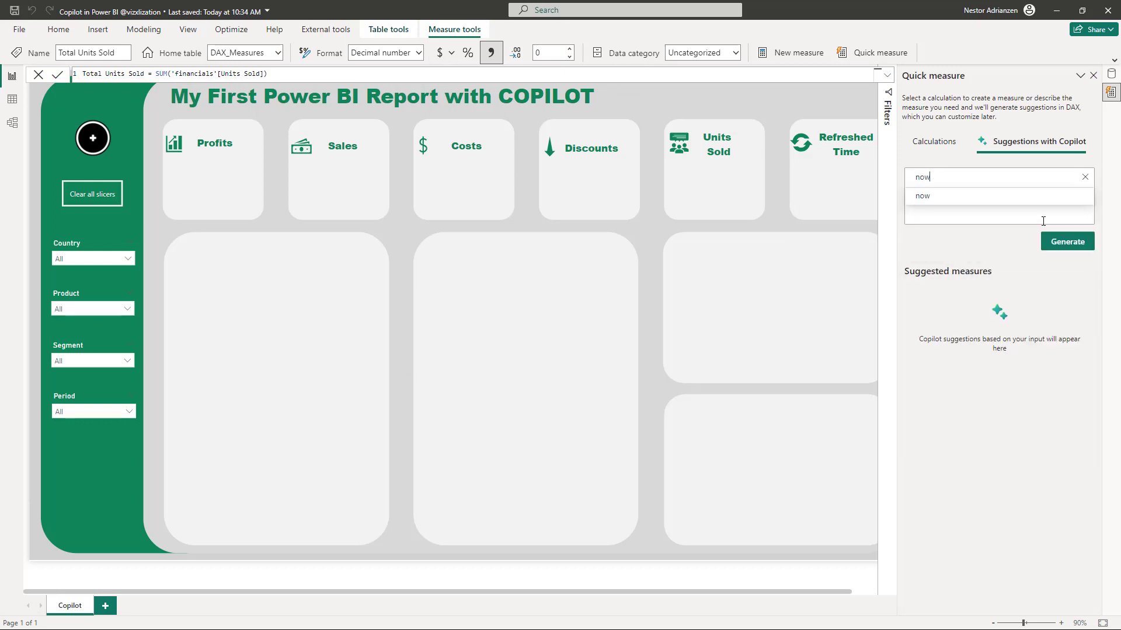
click(1067, 241)
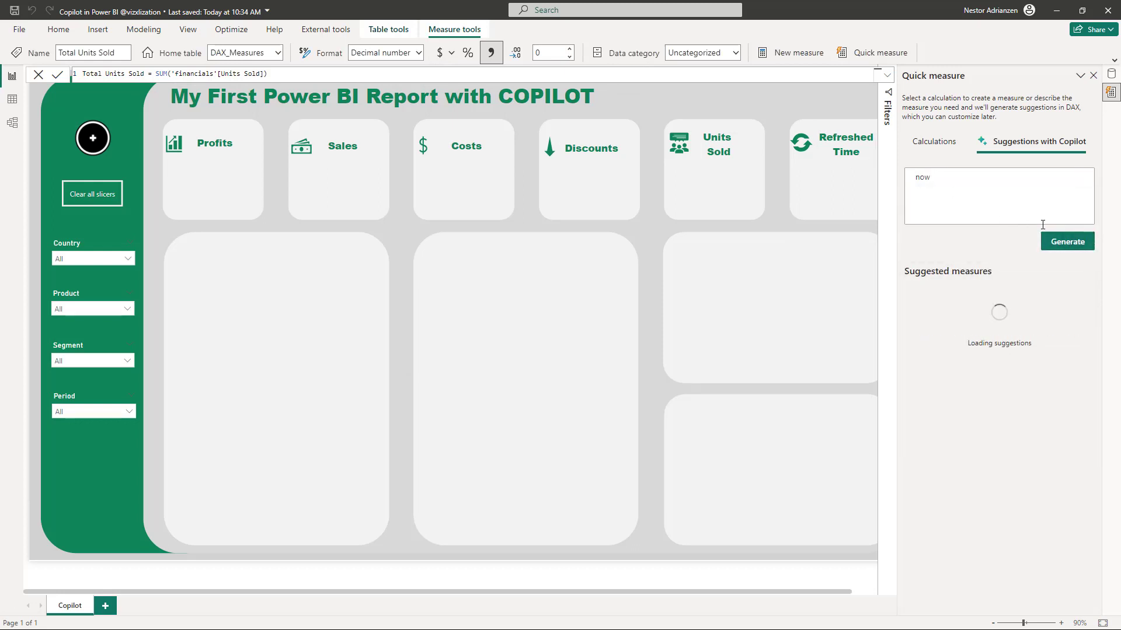
Add the suggested NOW() measure to the model and name it Refreshed Time
click(1069, 423)
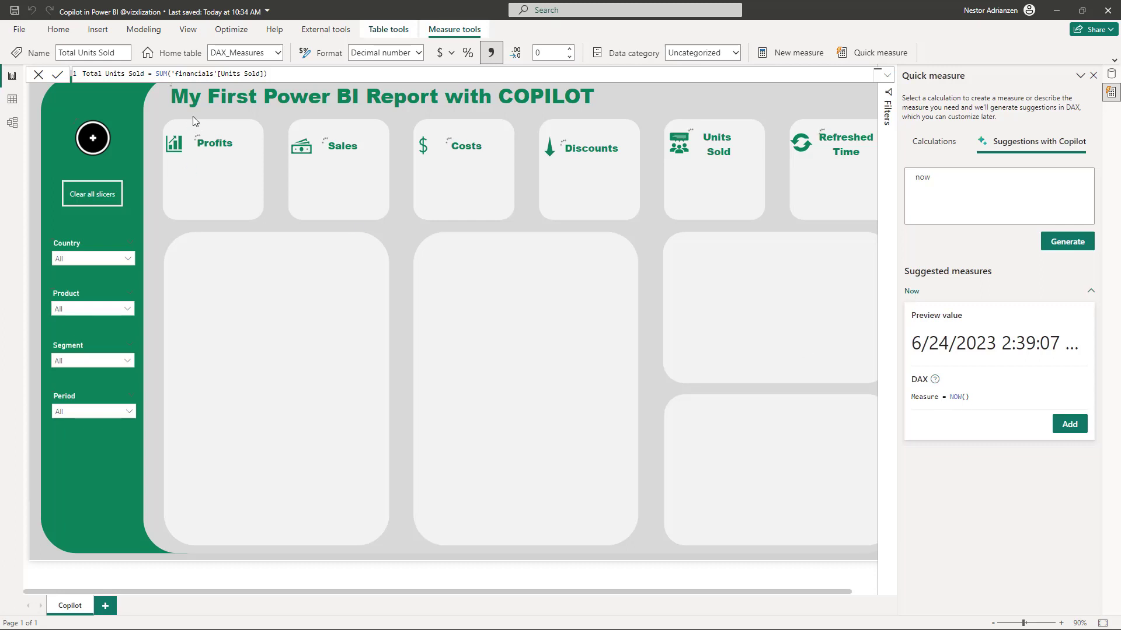
double_click(96, 74)
text(Refresded = NOW()
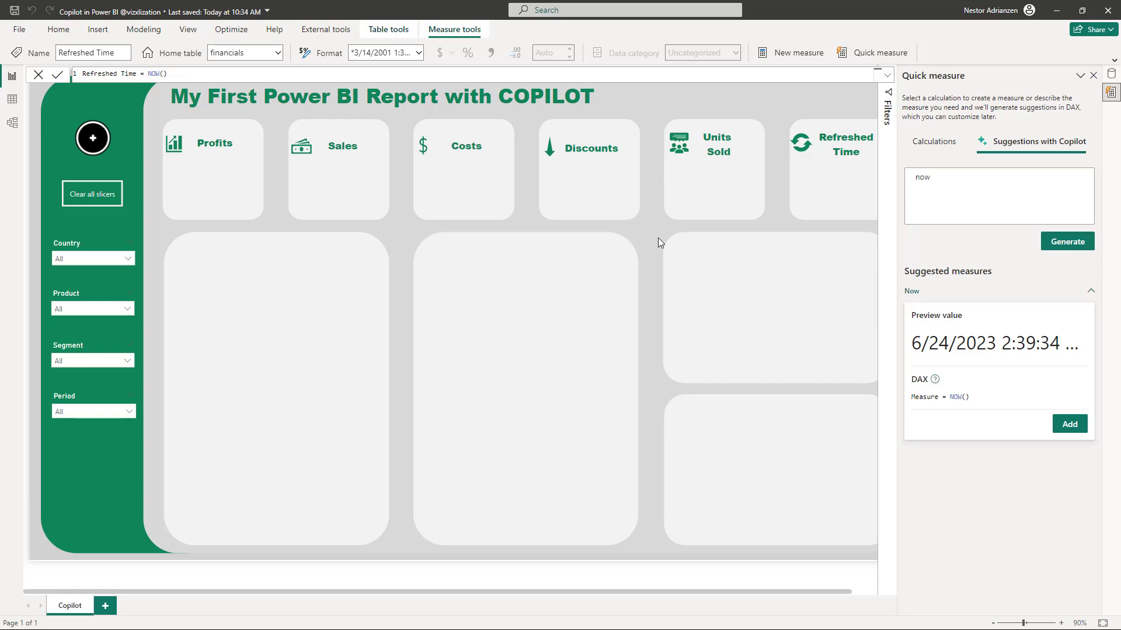
Change the Copilot measure description to "Previous month profit" and generate a suggestion
drag(961, 183, 892, 178)
text(PM)
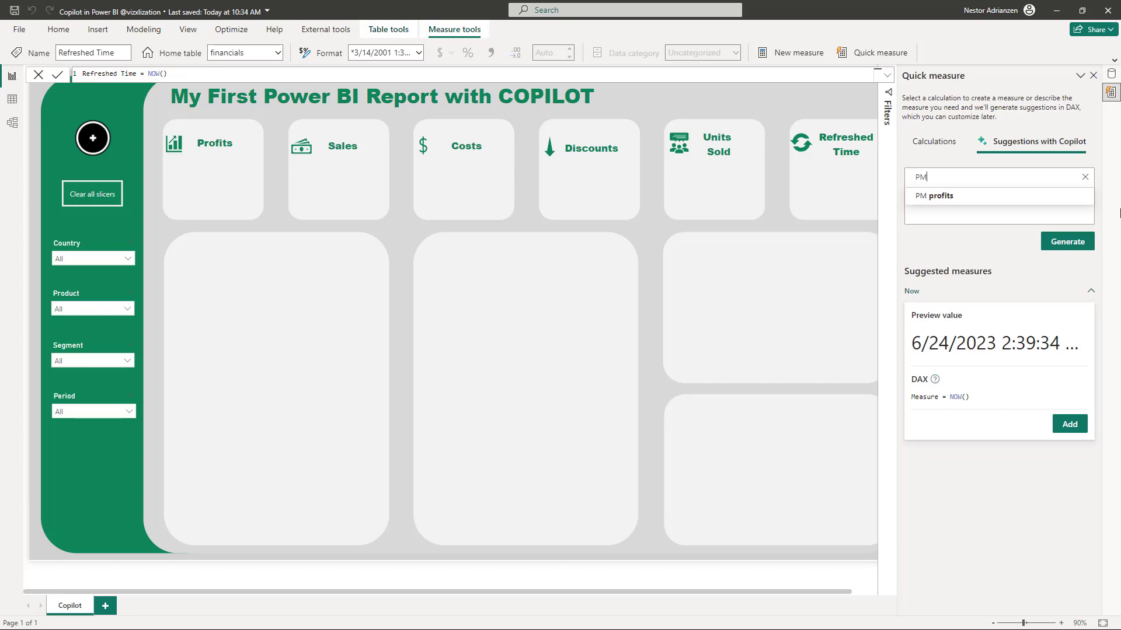
key(BackSpace)
text(revious )
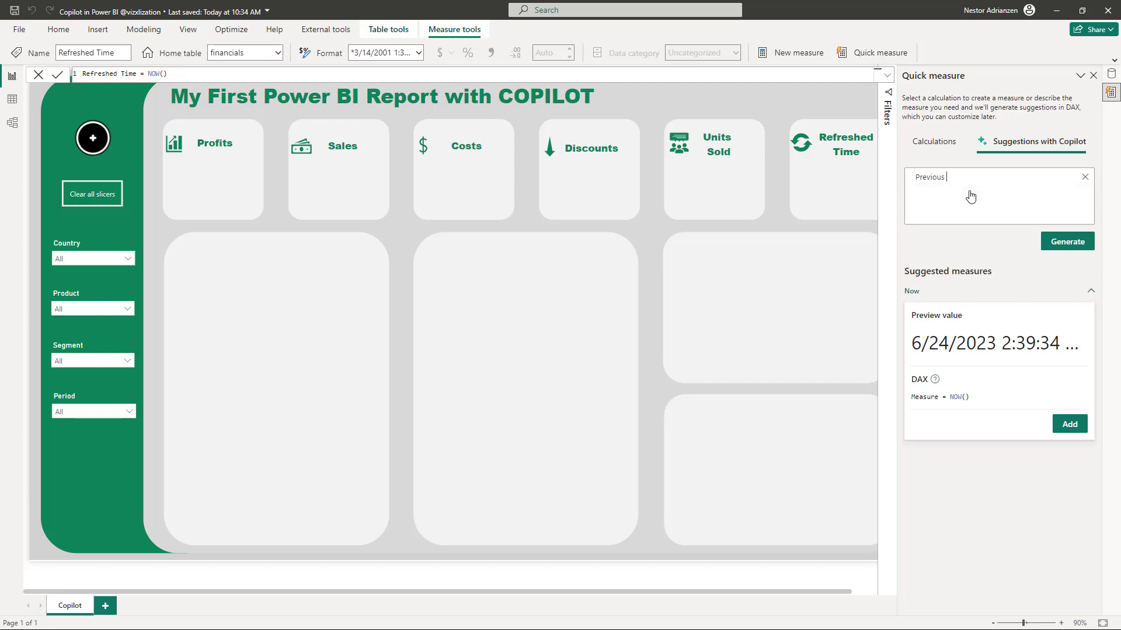
text(month pro)
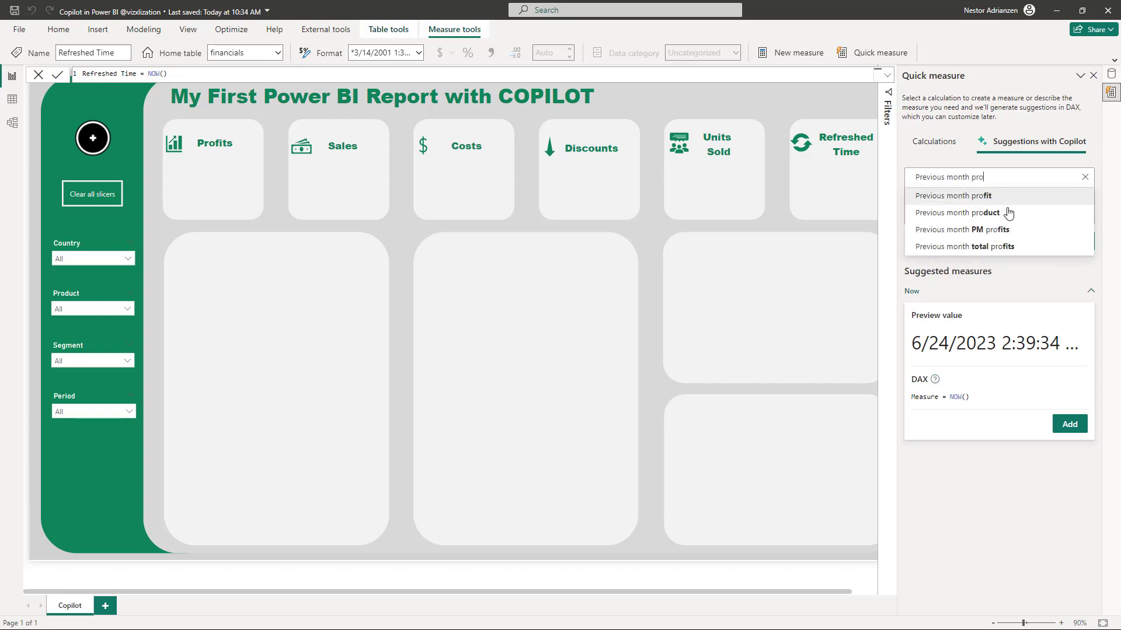
click(983, 194)
Expand the suggested previous-month profit DAX and add it to the model under the name PM Profit
click(951, 471)
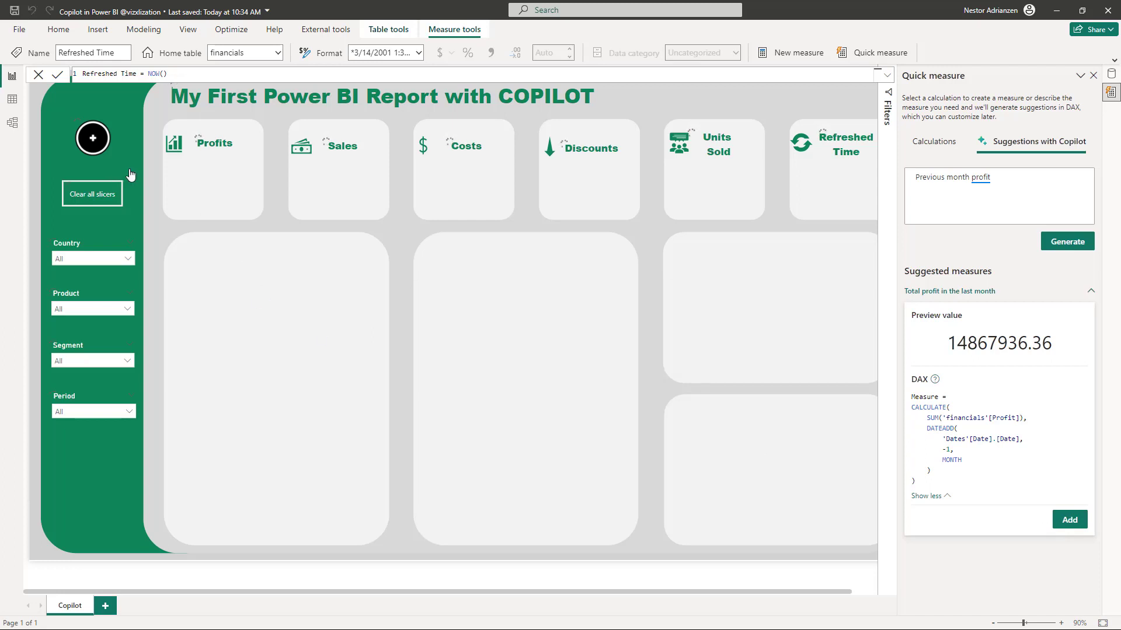
double_click(96, 73)
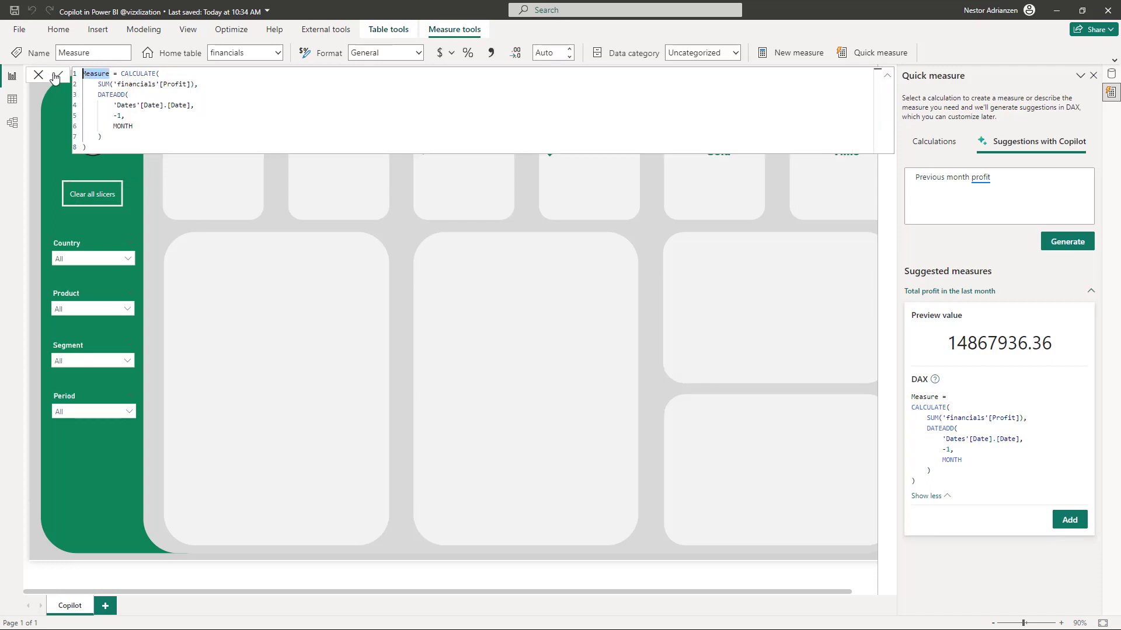
text(PM Profit)
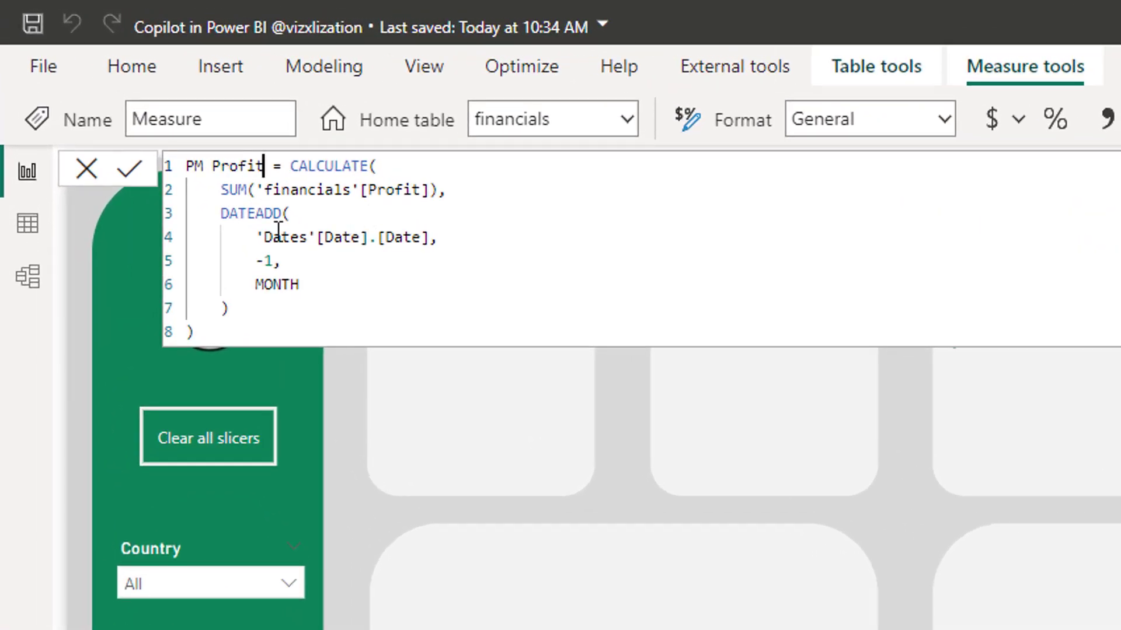
Change the date argument of DATEADD in the PM Profit formula to Dates[Date]
double_click(308, 246)
click(360, 238)
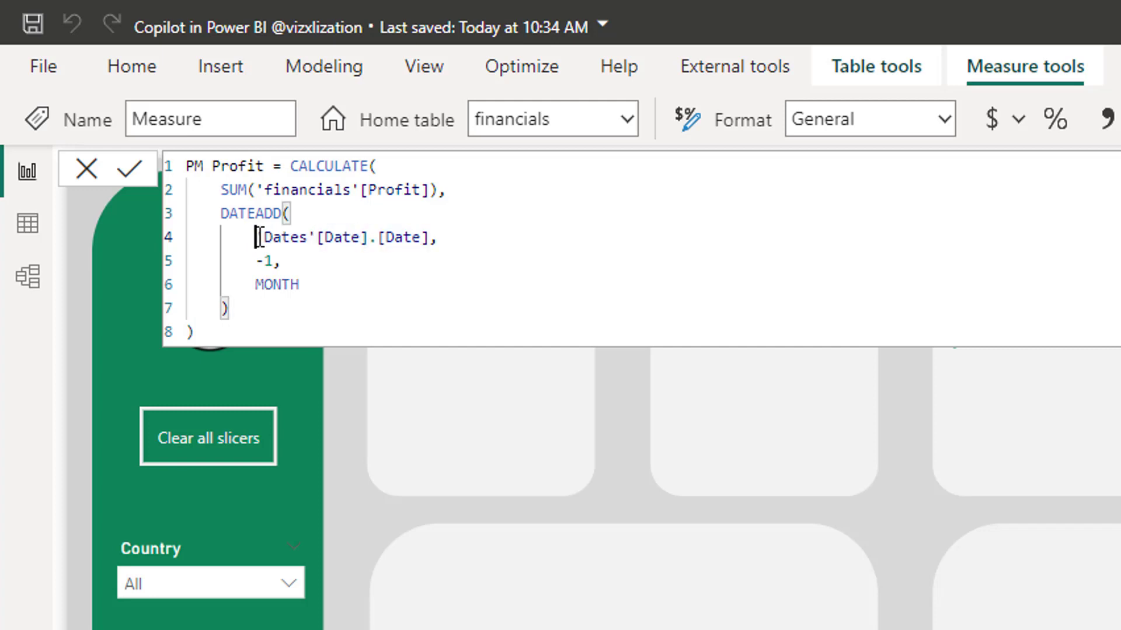
drag(257, 237, 431, 238)
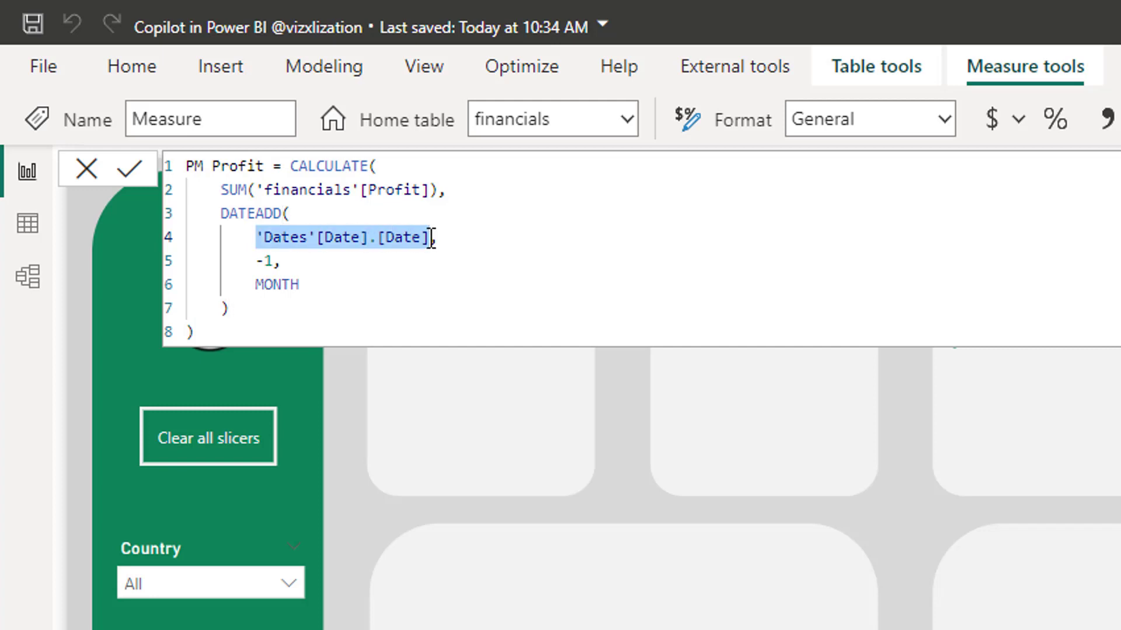
text(date)
click(388, 308)
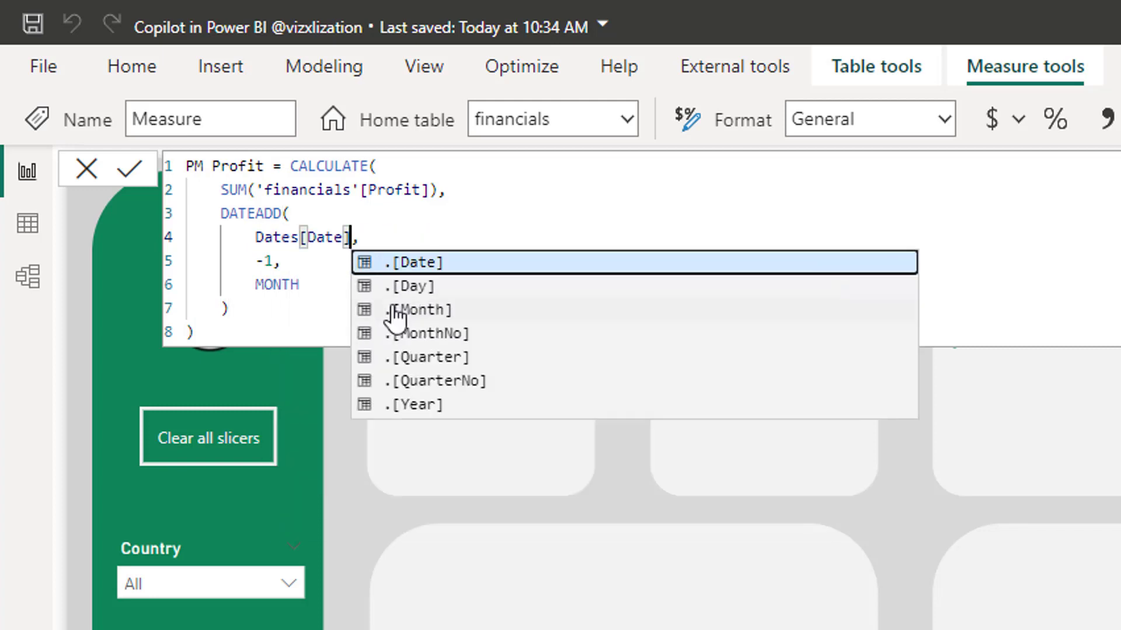
Move the CALCULATE expression of the PM Profit formula onto its own line and commit the measure
click(366, 206)
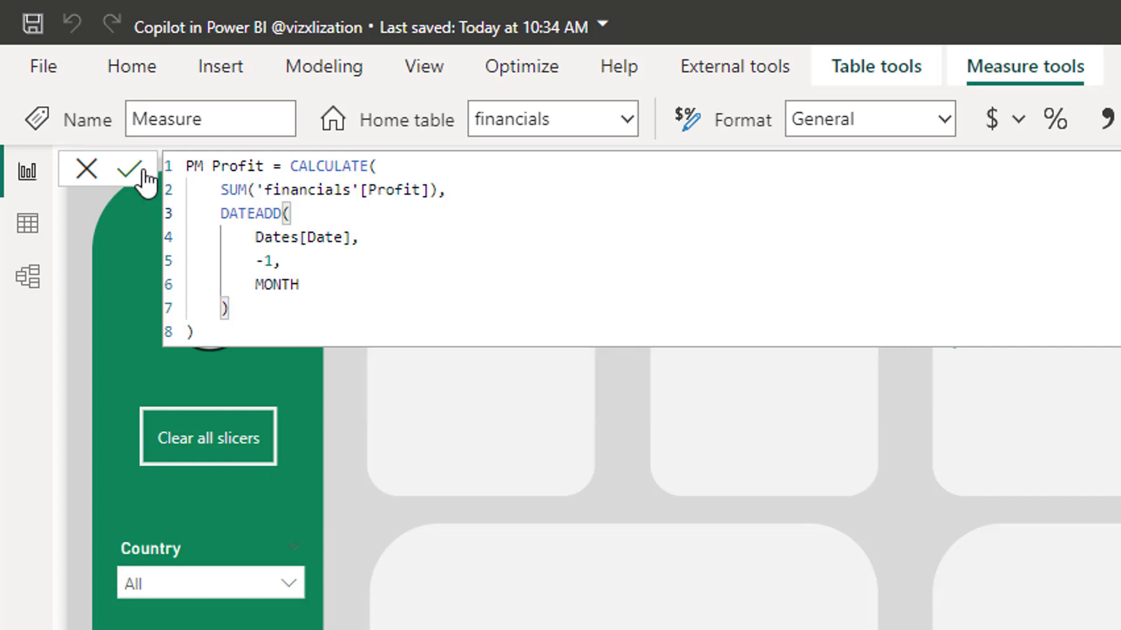
click(293, 168)
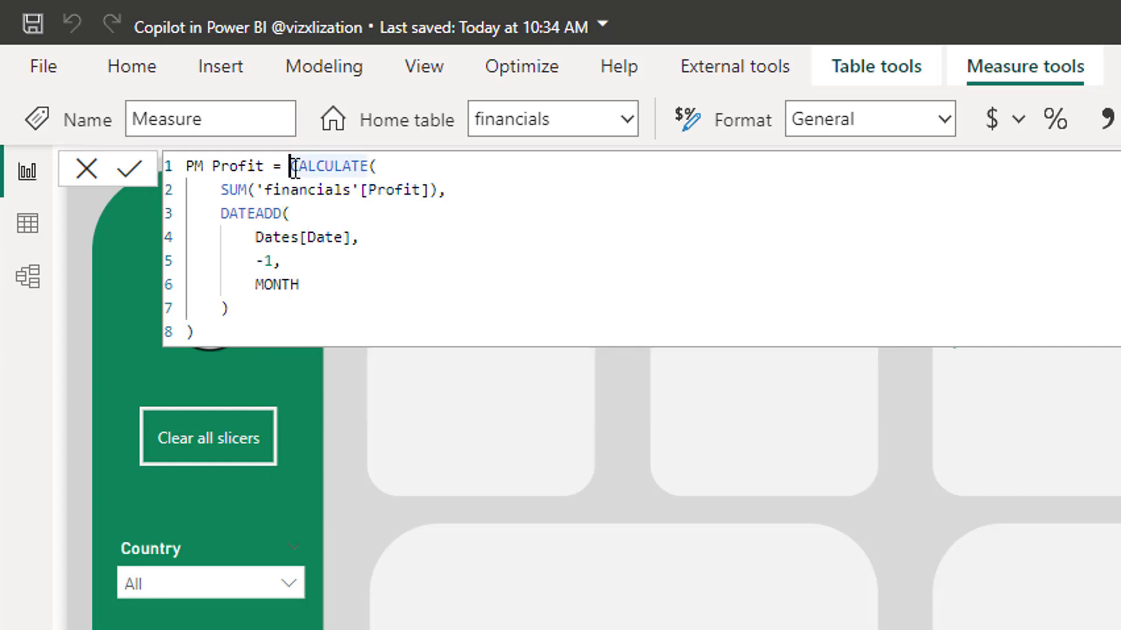
key(Return)
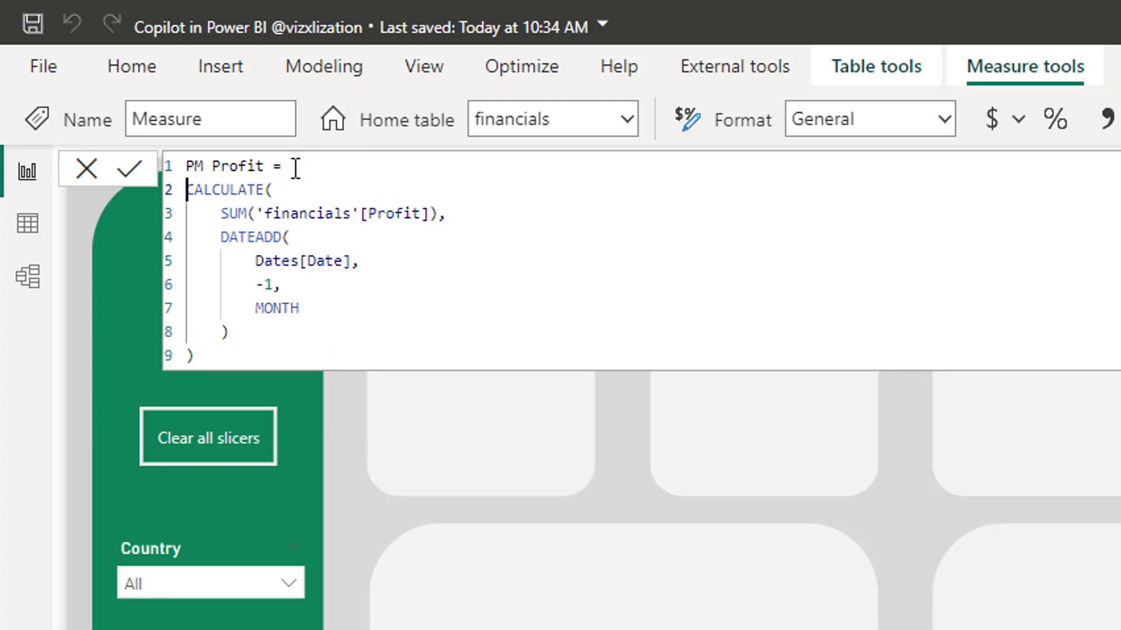
key(alt)
click(363, 190)
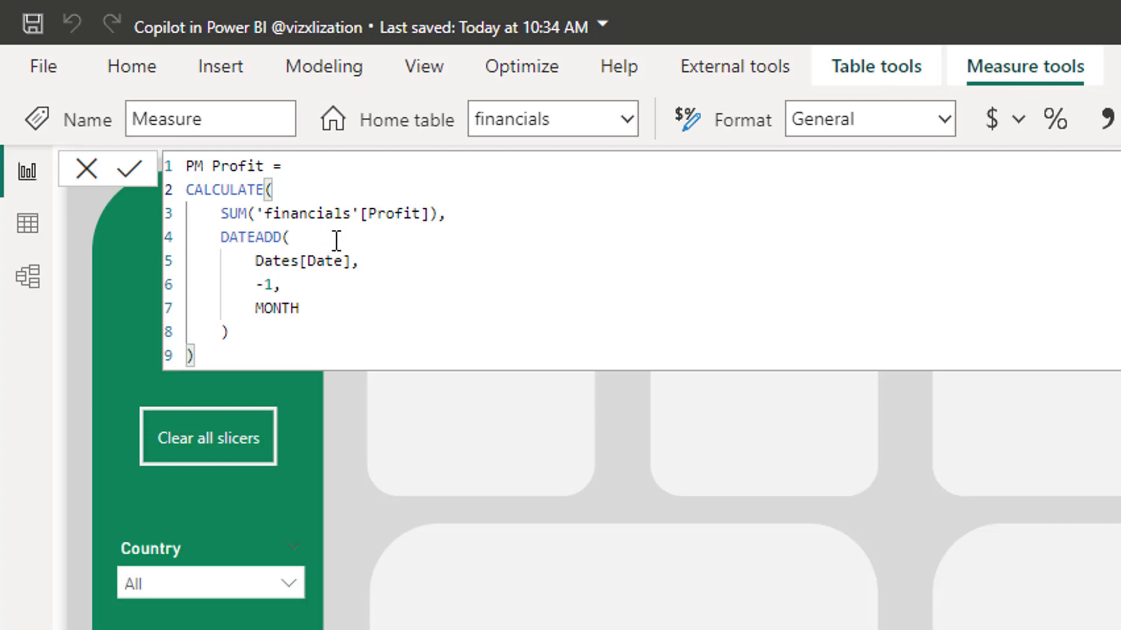
click(145, 169)
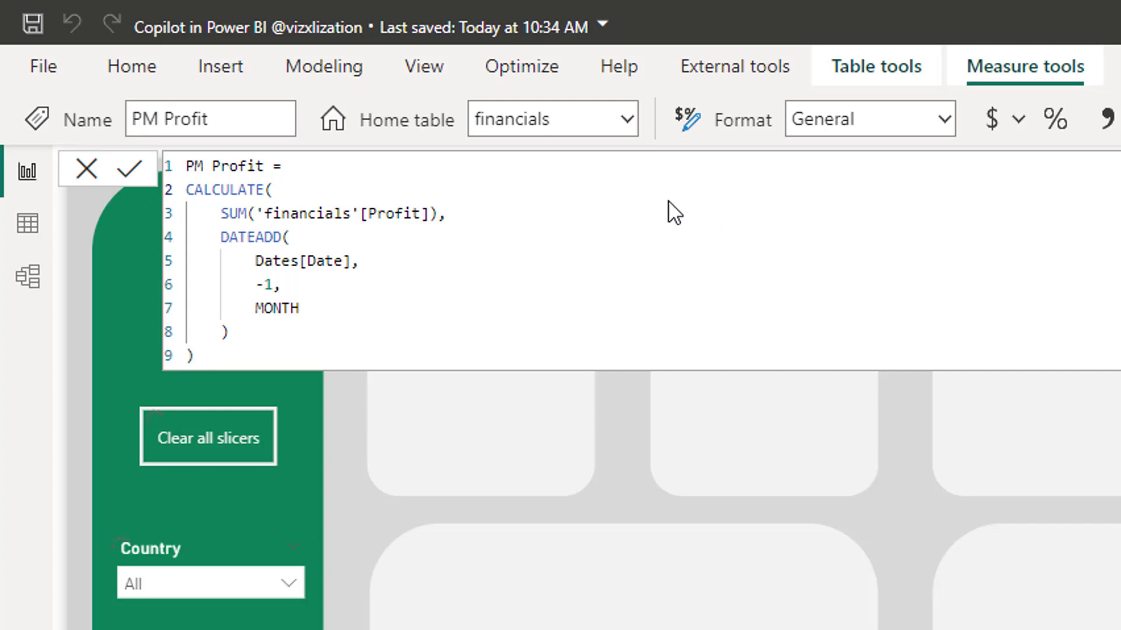
Set the PM Profit measure's home table to DAX_Measures and format it with a thousands separator and 0 decimal places
click(629, 119)
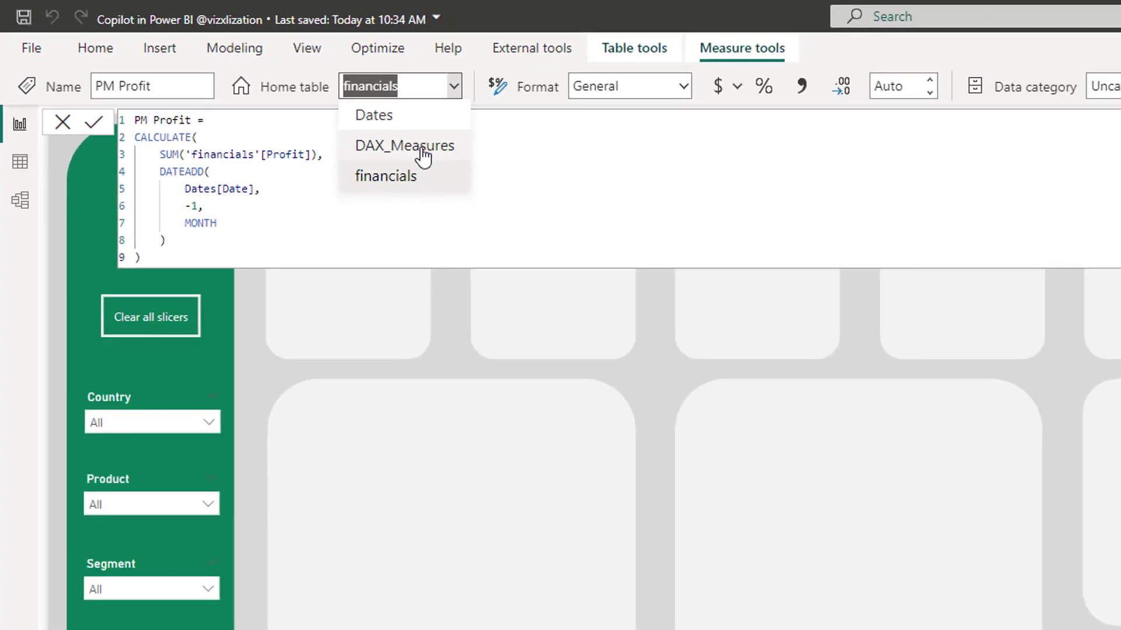
click(422, 149)
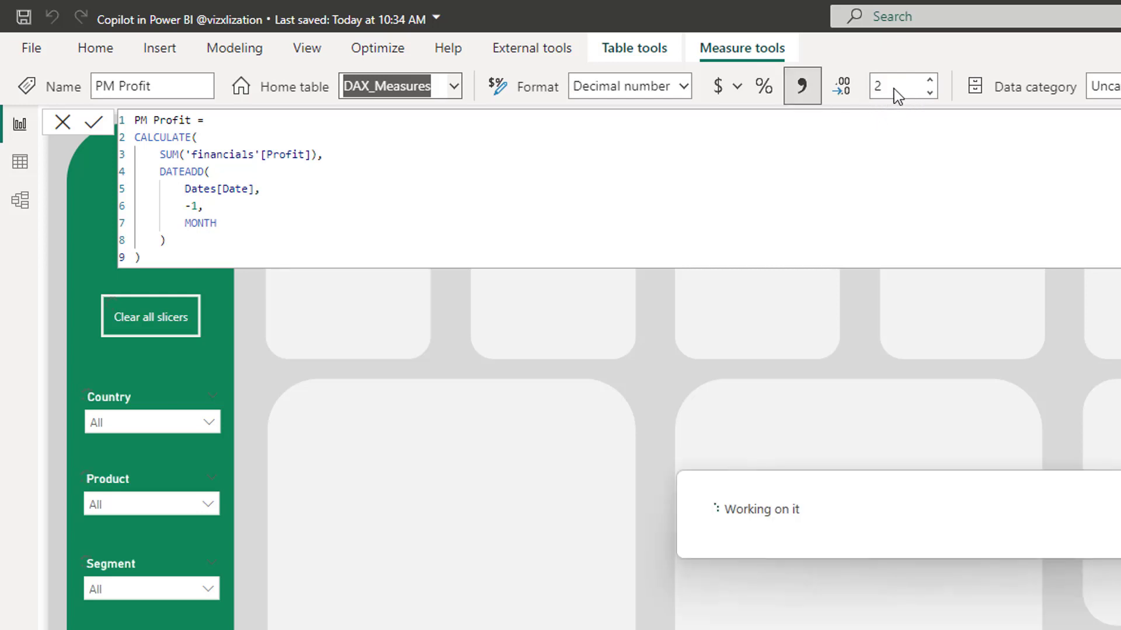
click(892, 87)
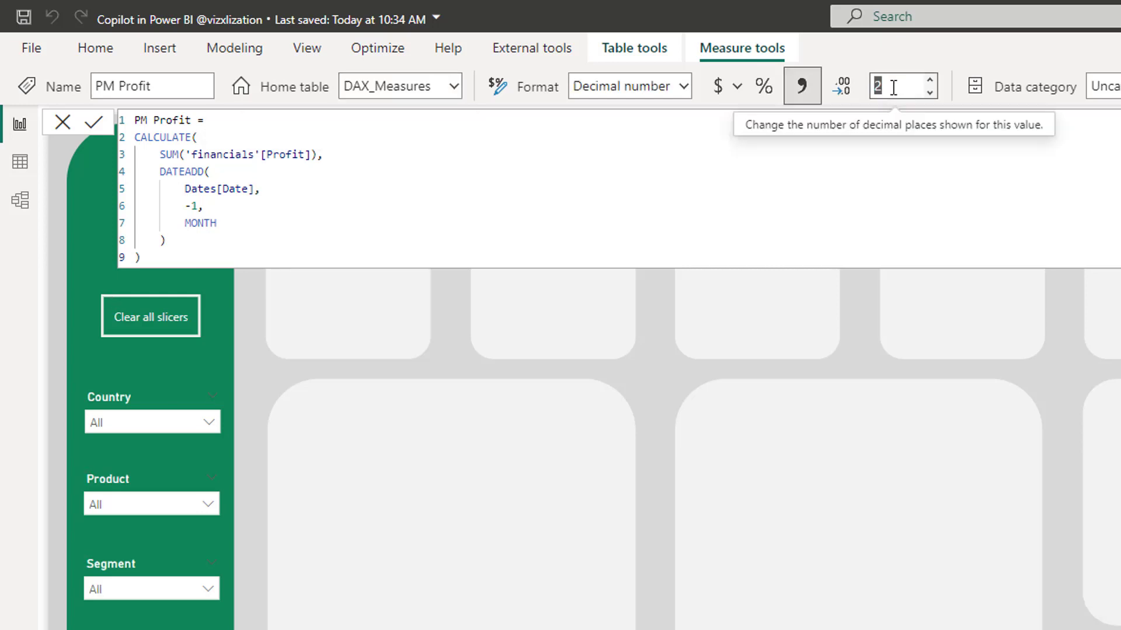
text(0)
key(BackSpace)
text(2)
key(BackSpace)
text(0)
key(Return)
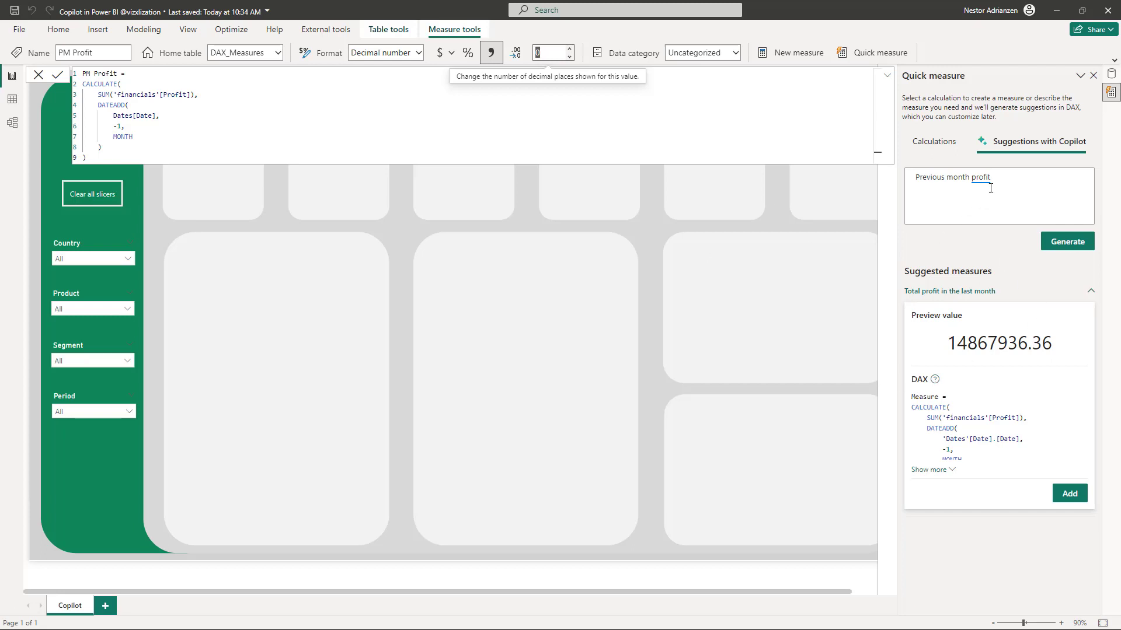
Change the Copilot measure description to "Previous month Sales", generate suggestions and collapse the formula bar
double_click(975, 178)
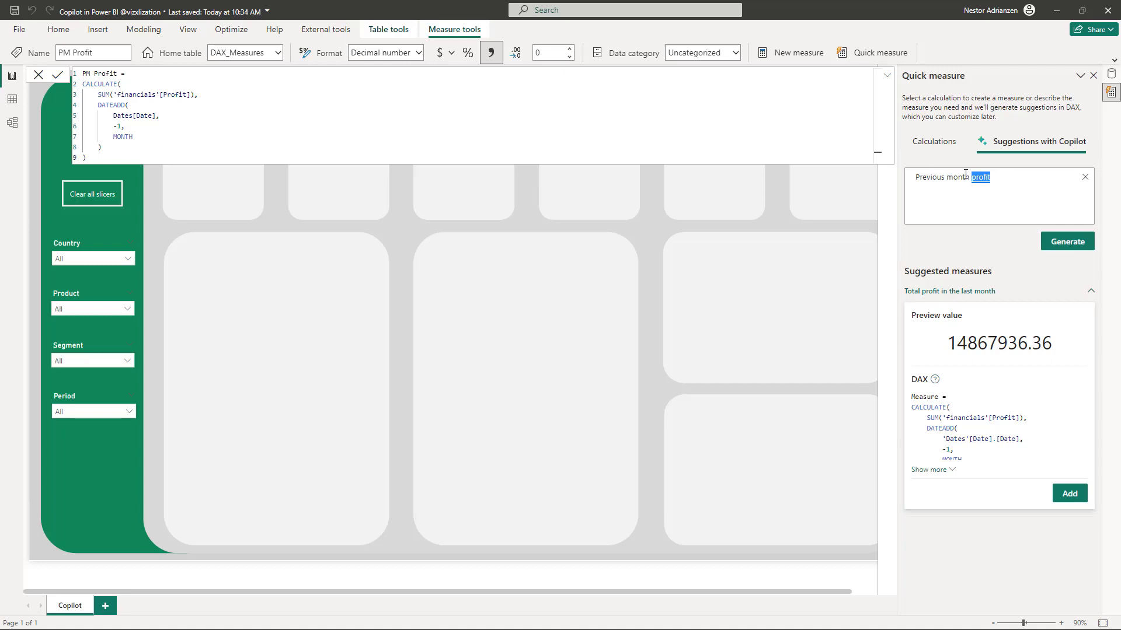
text(Sales)
click(1072, 244)
click(887, 79)
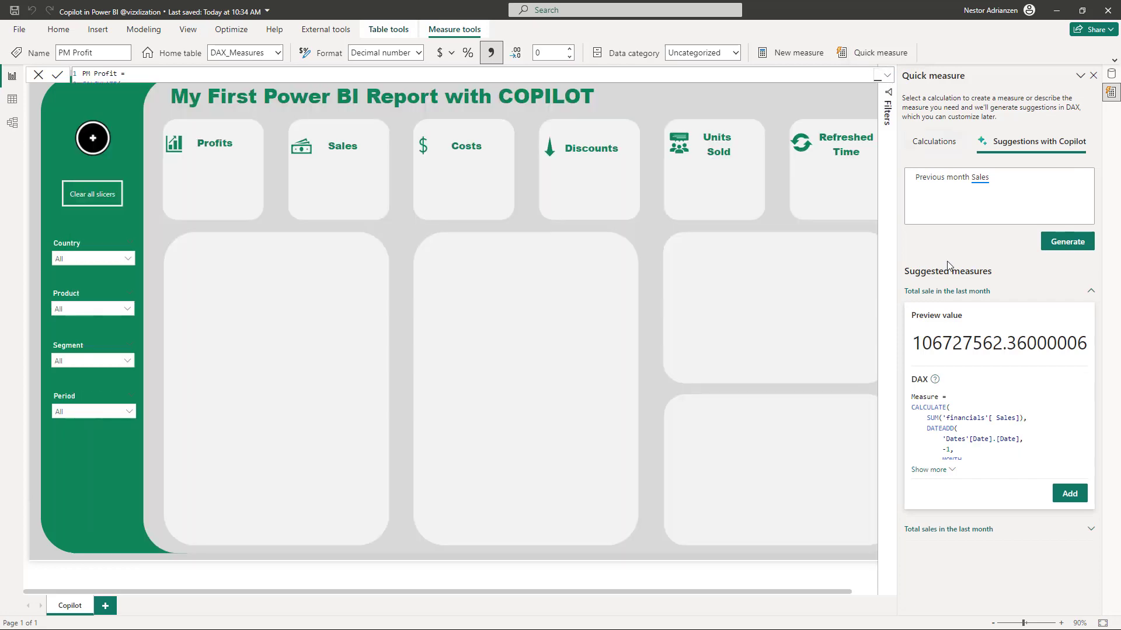
Add the suggested previous-month sales measure to the model and name it PM Sales
click(1068, 494)
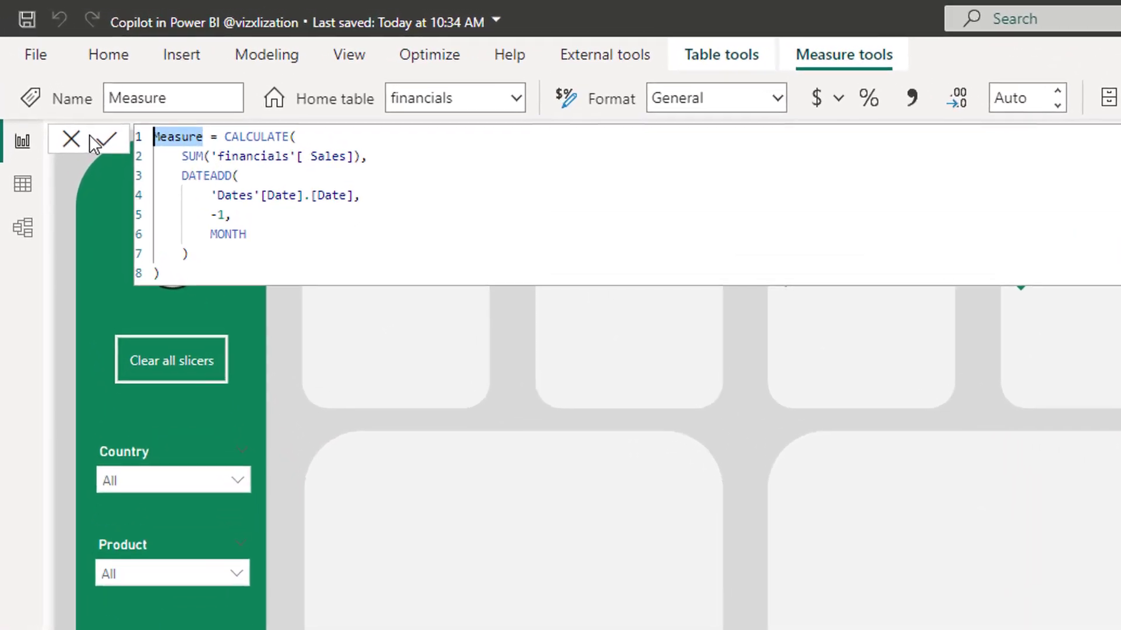
key(BackSpace)
text(PM Sales = CALCULATE()
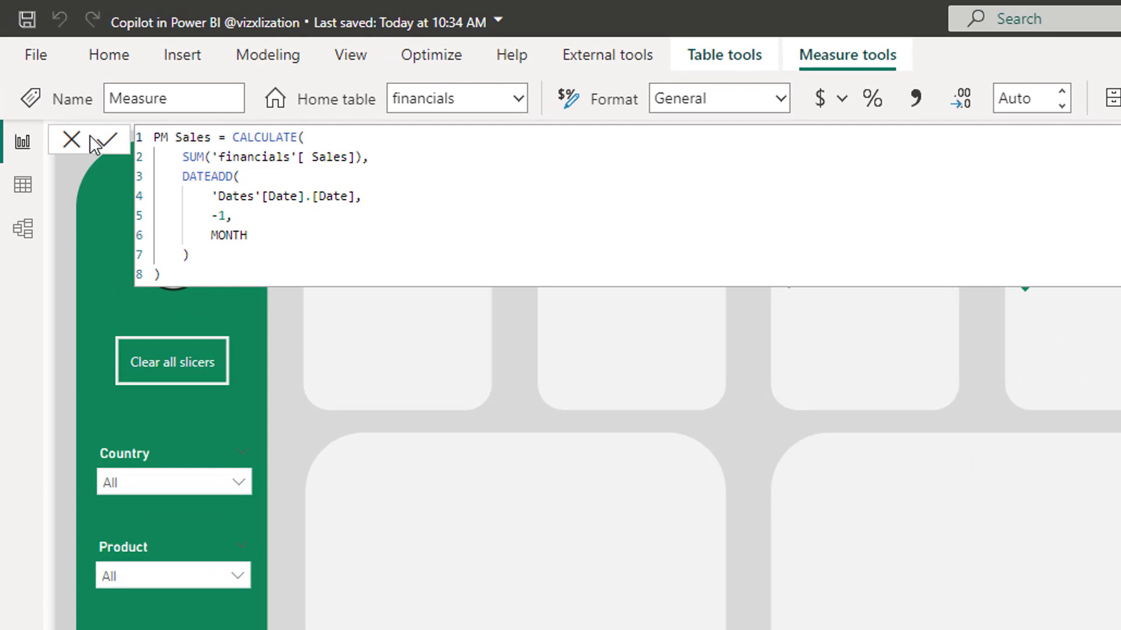
Start CALCULATE on a new line in the PM Sales formula, change its DATEADD date argument to Dates[Date], and commit
key(shift+Return)
drag(358, 215, 211, 215)
text(dates)
click(348, 257)
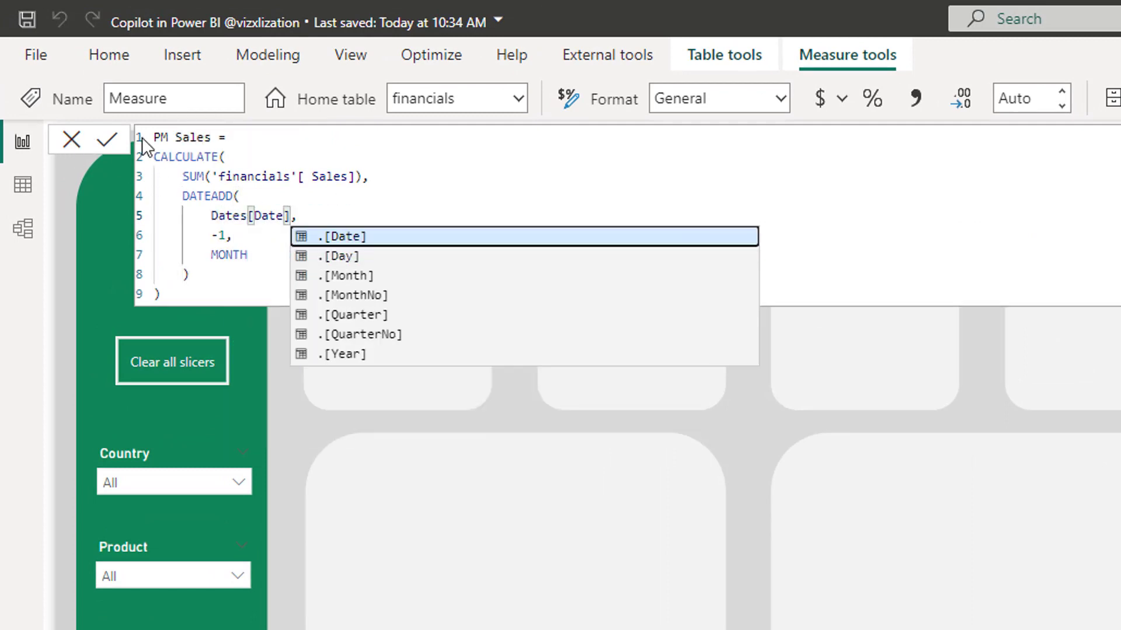
click(106, 139)
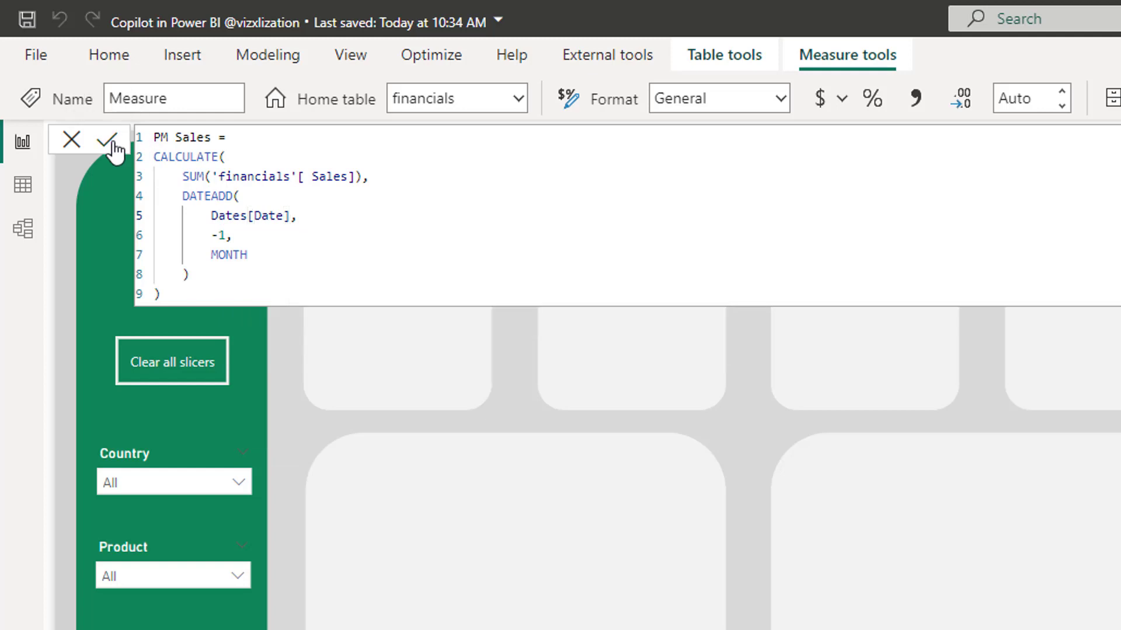
Set the PM Sales measure's home table to DAX_Measures and format it with a thousands separator and 0 decimal places
click(517, 99)
click(440, 198)
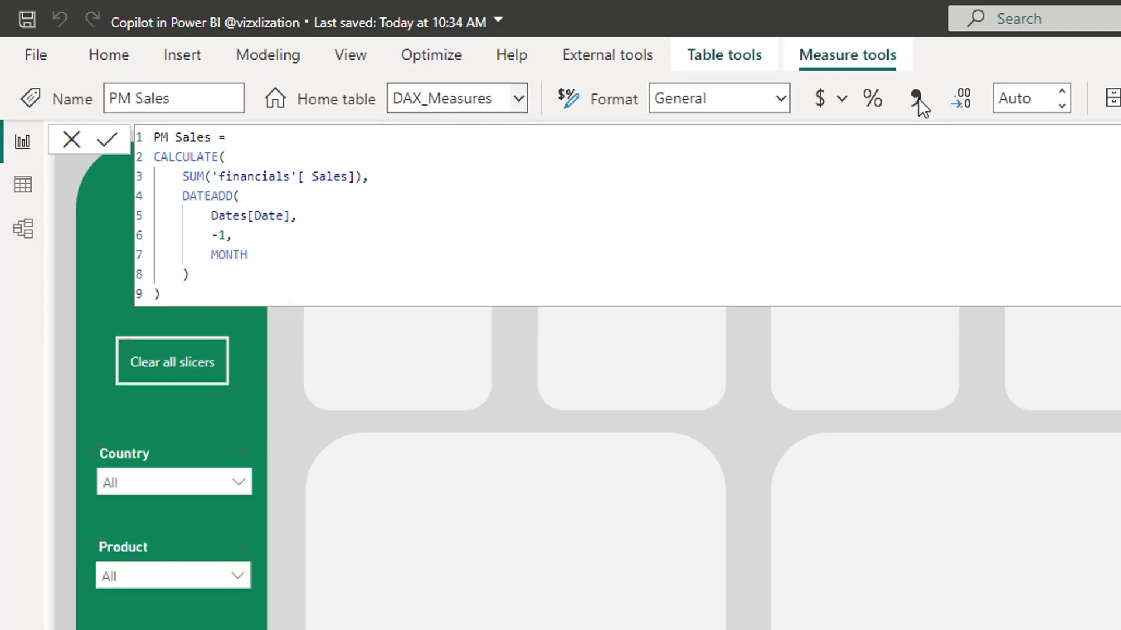
click(916, 98)
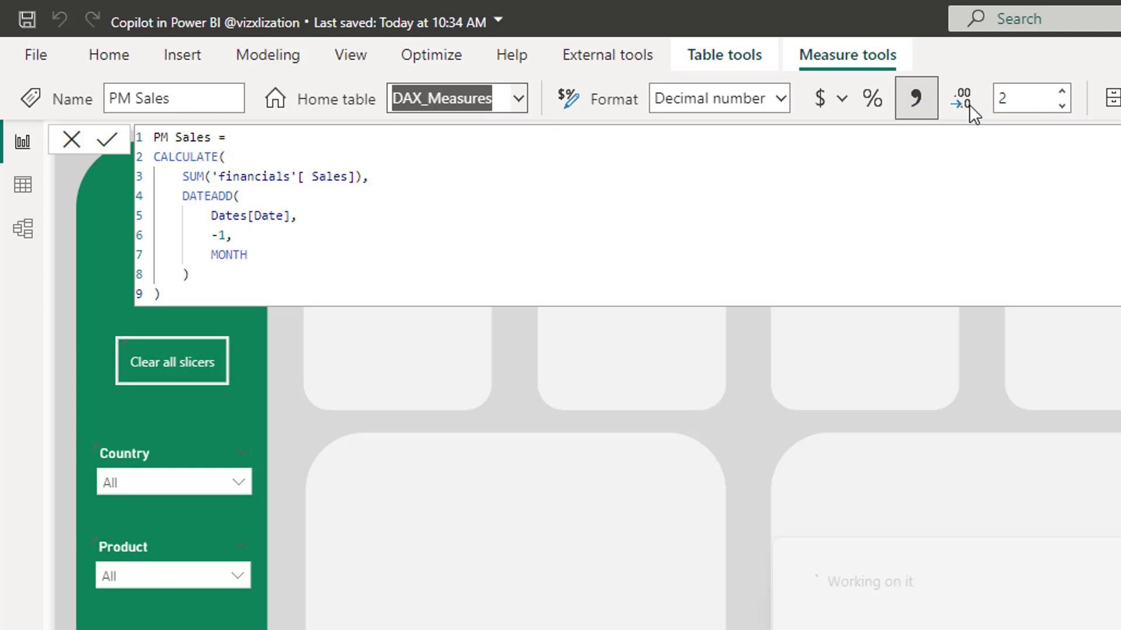
click(1016, 99)
key(BackSpace)
text(0)
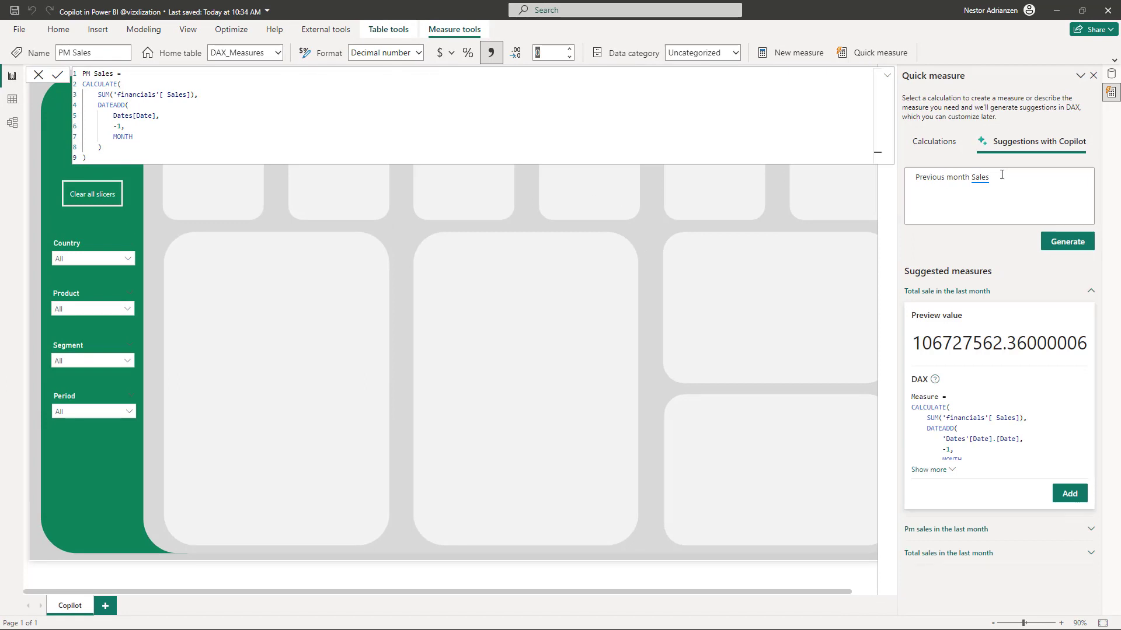
Replace the Copilot measure description with "MoM profit" and generate a suggestion
drag(1000, 181, 901, 179)
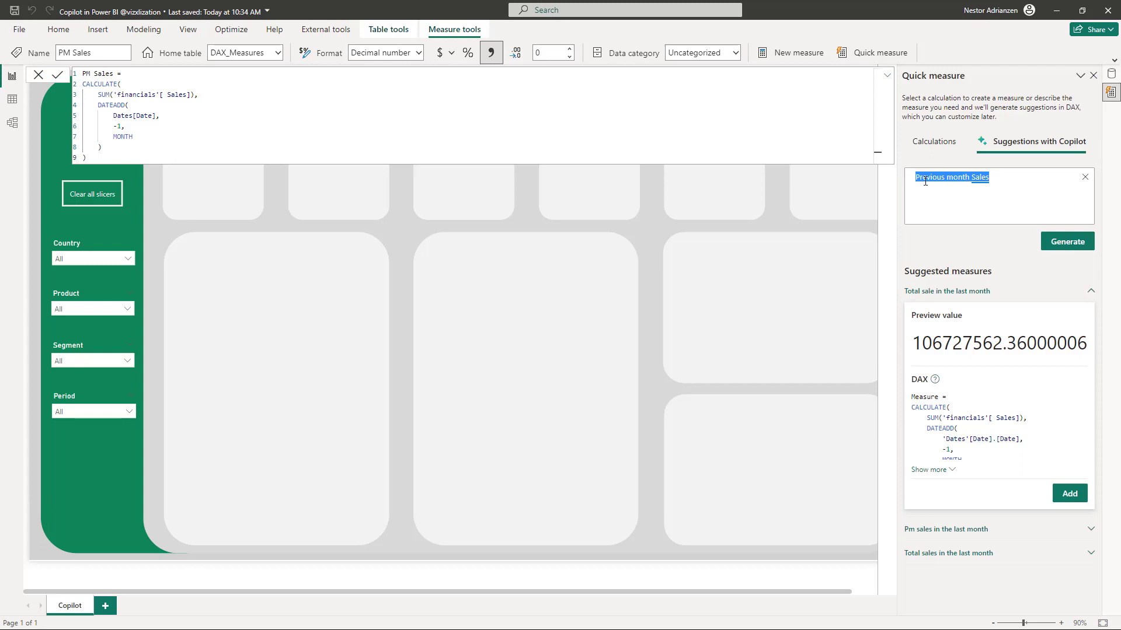
text(MoM p)
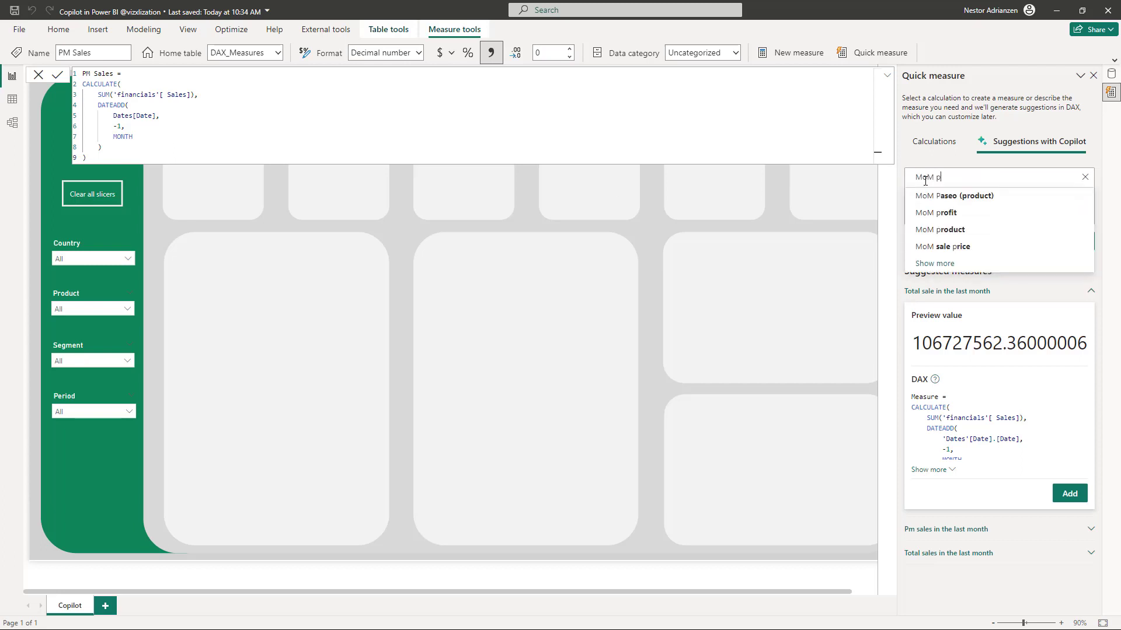
click(934, 213)
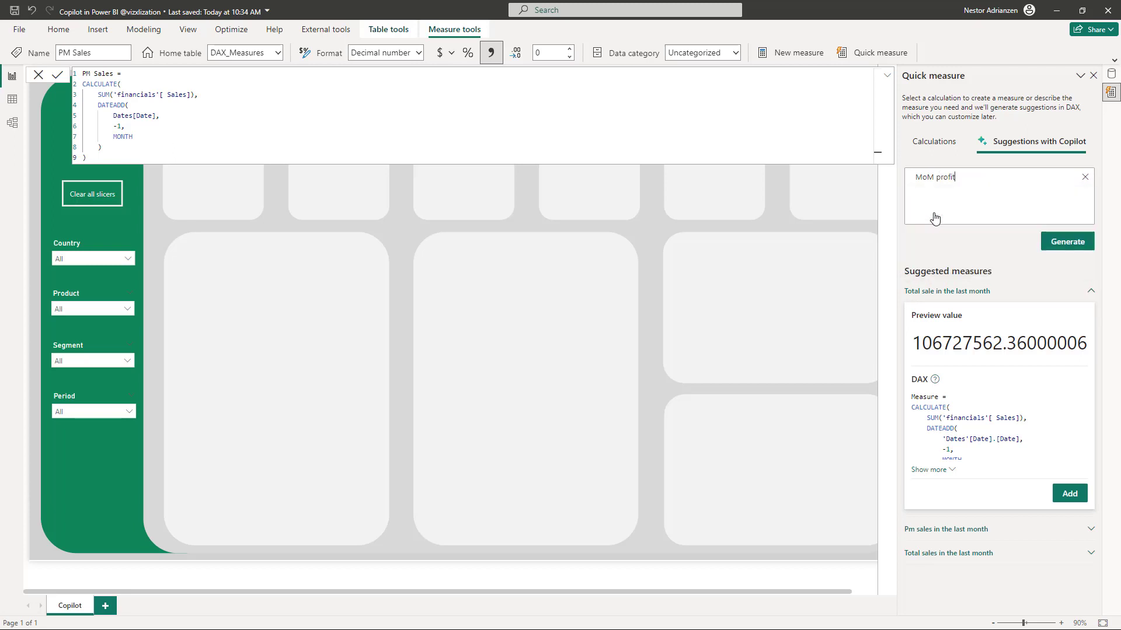
click(1064, 244)
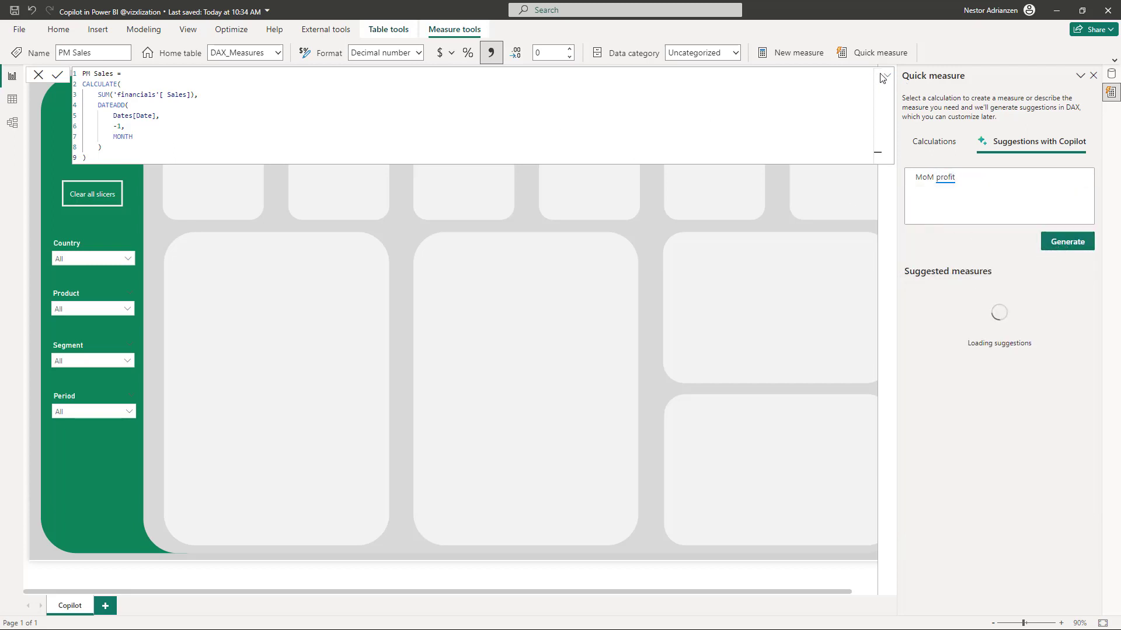
Expand and add the suggested month-over-month profit DAX to the model, moving its VAR expression onto a new line
click(950, 470)
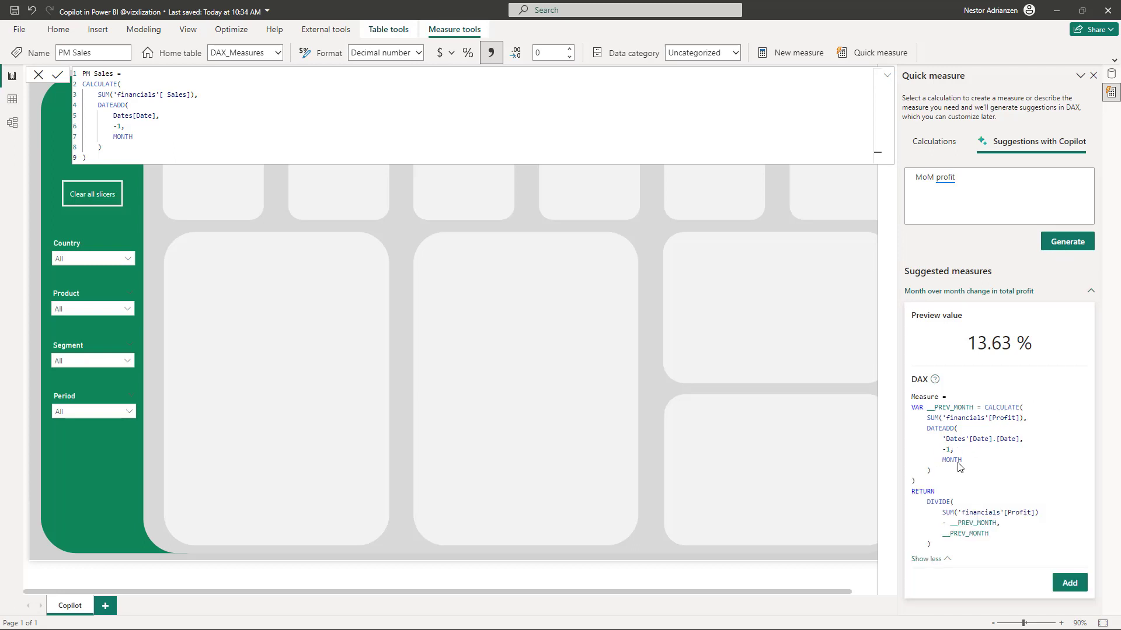
click(1069, 583)
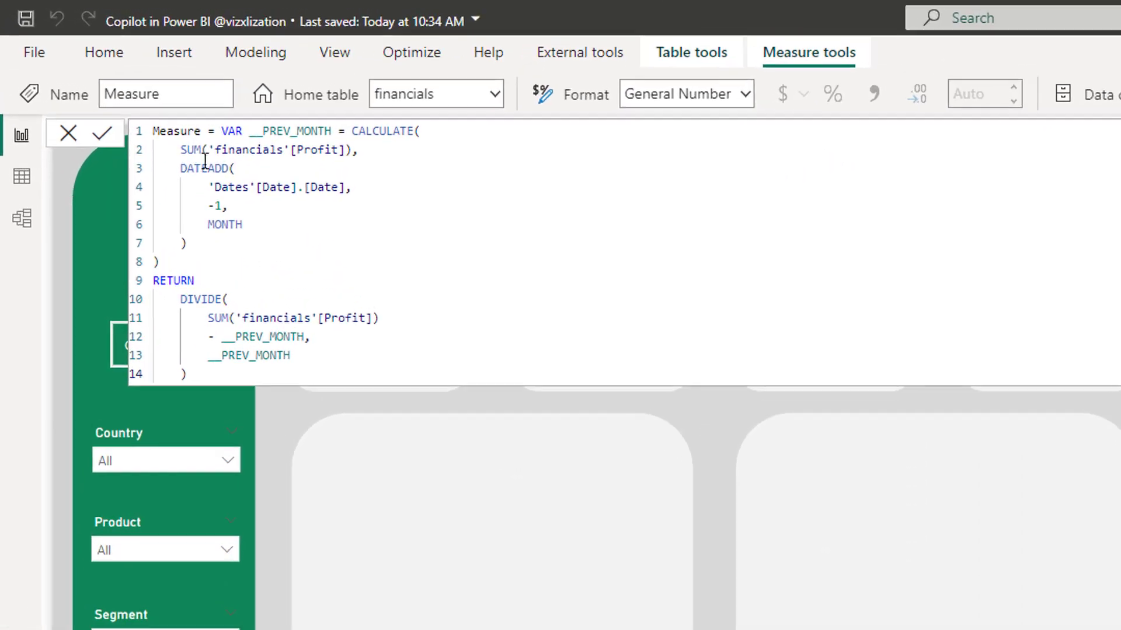
click(221, 130)
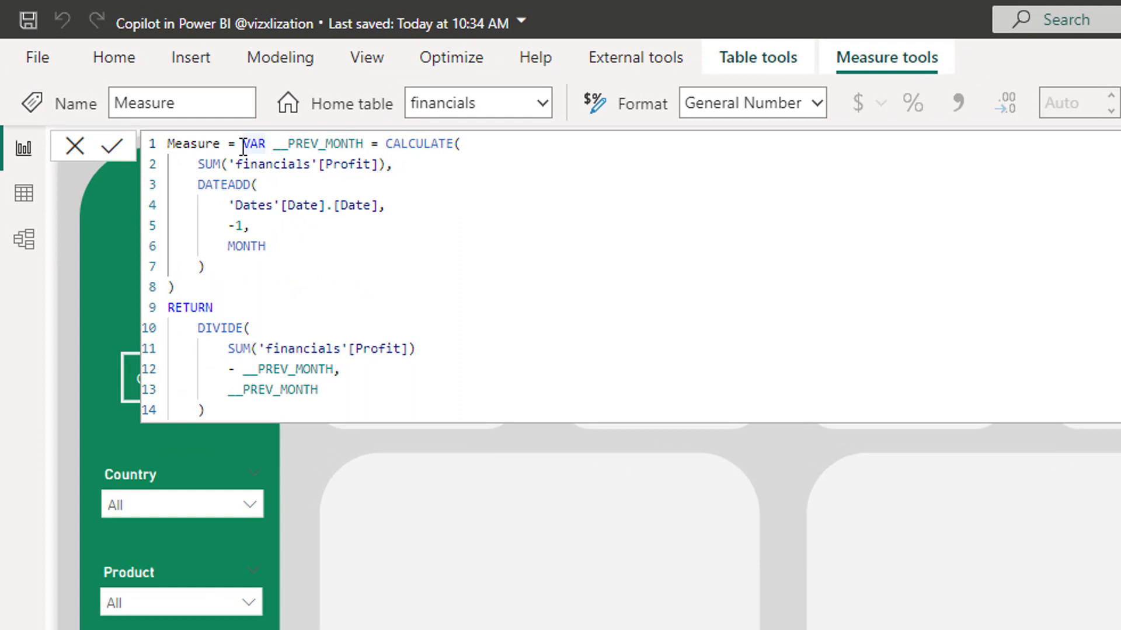
key(Return)
key(alt)
click(266, 184)
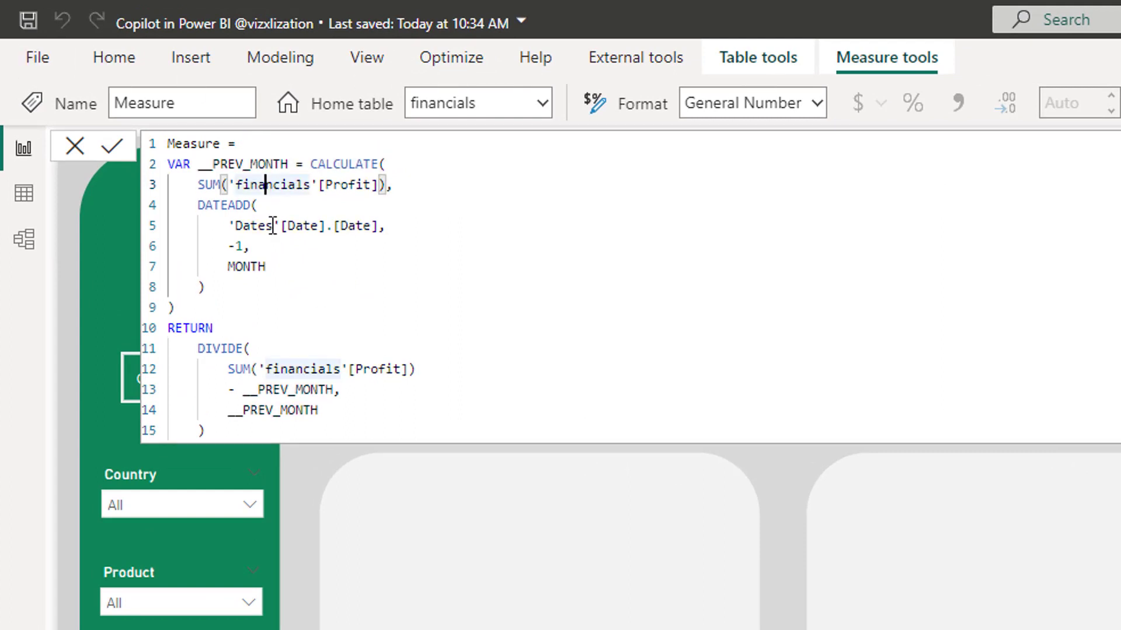
Change the date argument of DATEADD in the month-over-month profit formula to Dates[Date]
drag(381, 227, 232, 228)
text(dates,)
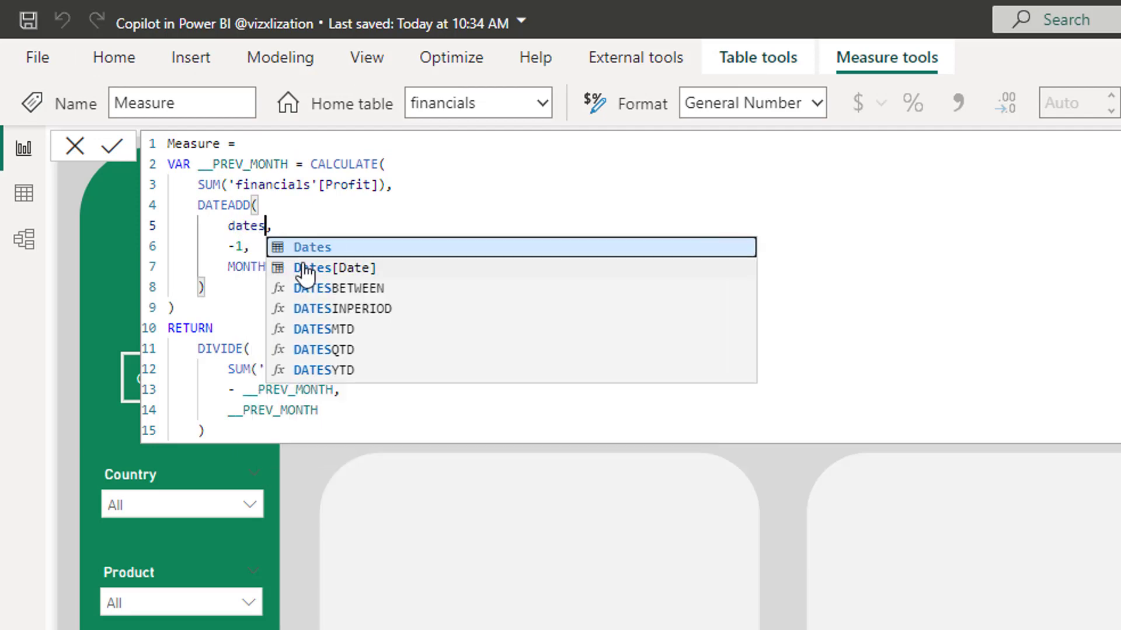
click(304, 271)
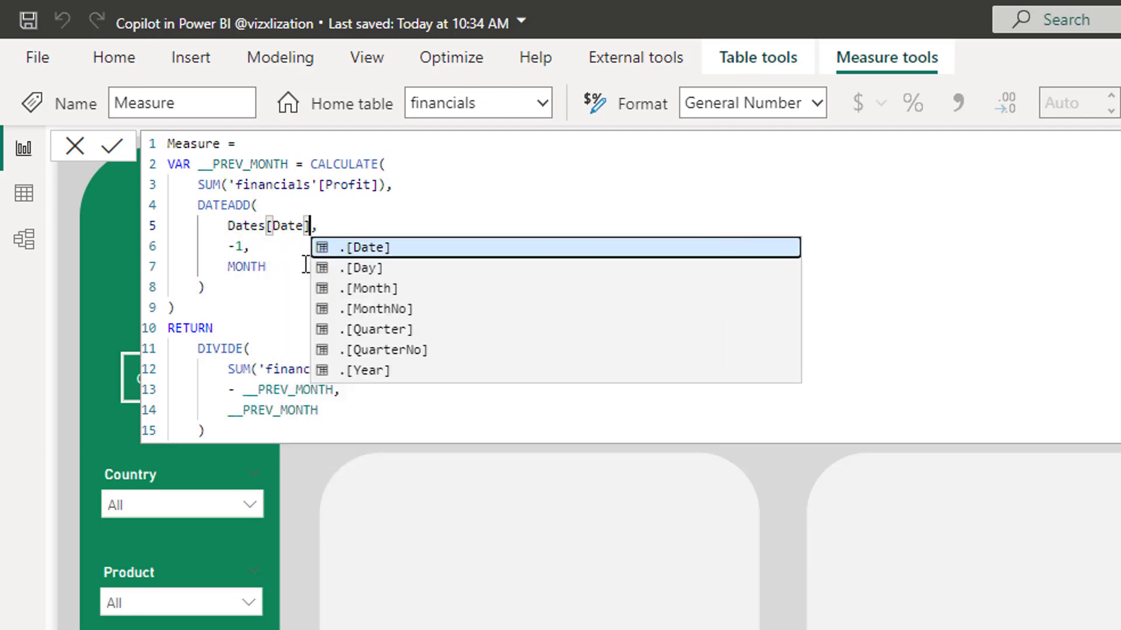
click(346, 228)
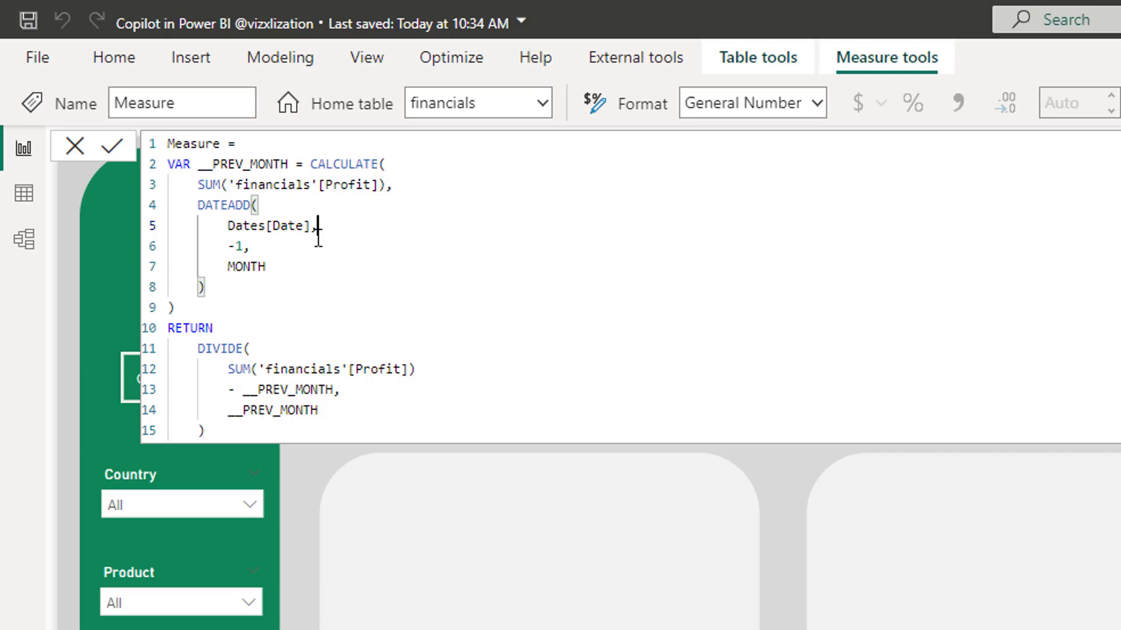
Name the month-over-month profit measure MoM Profit and commit its formula
double_click(209, 144)
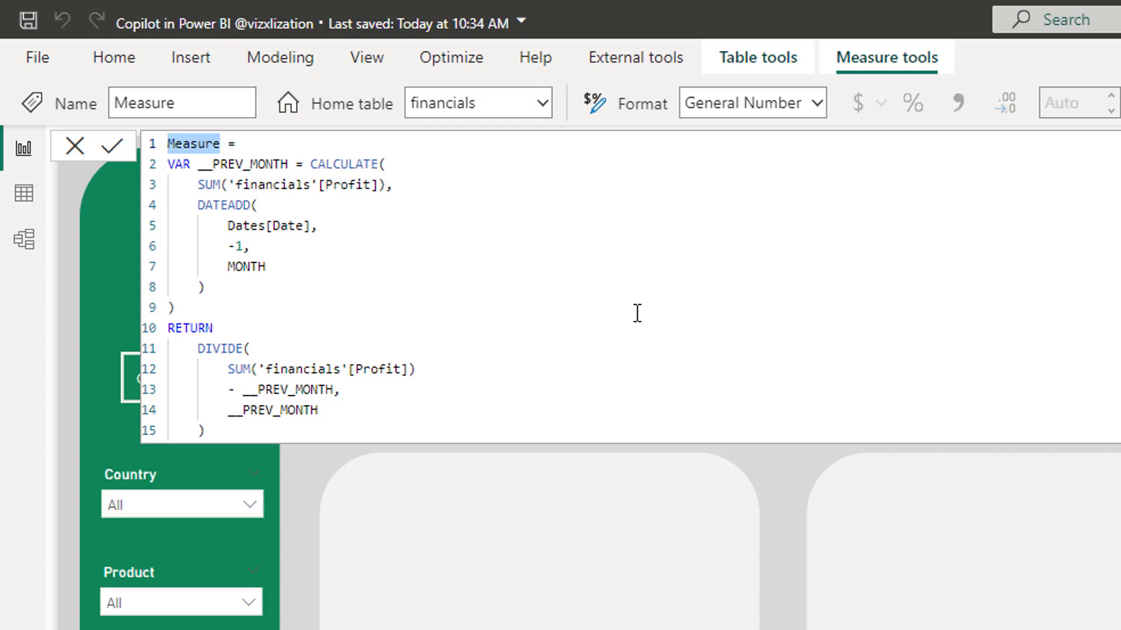
text(M)
text(oM Prof)
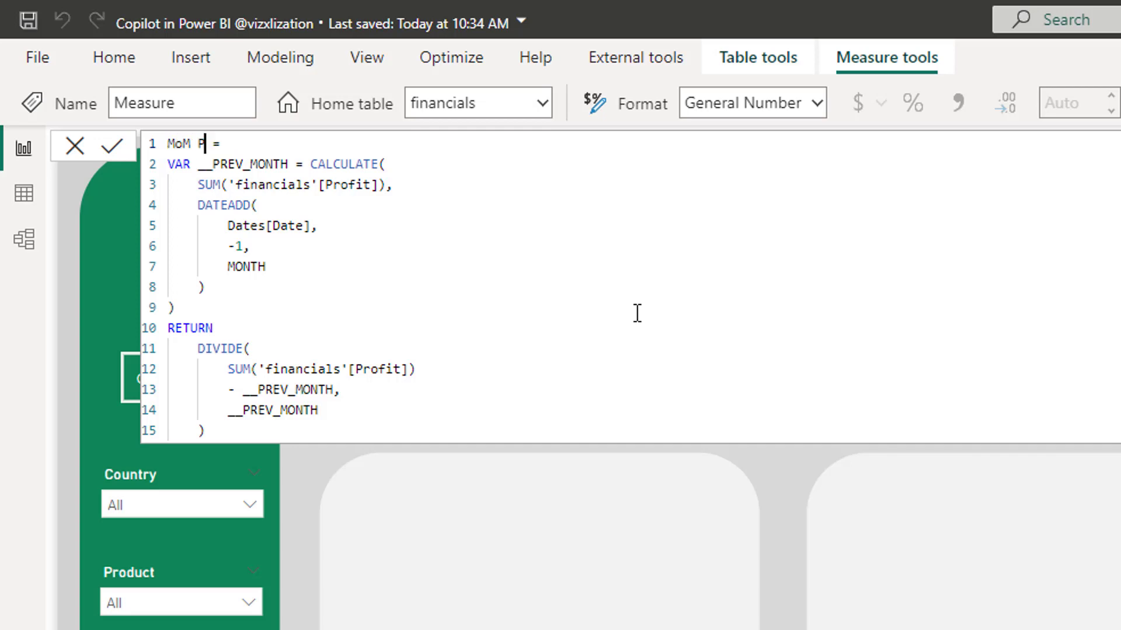
text(it)
click(111, 145)
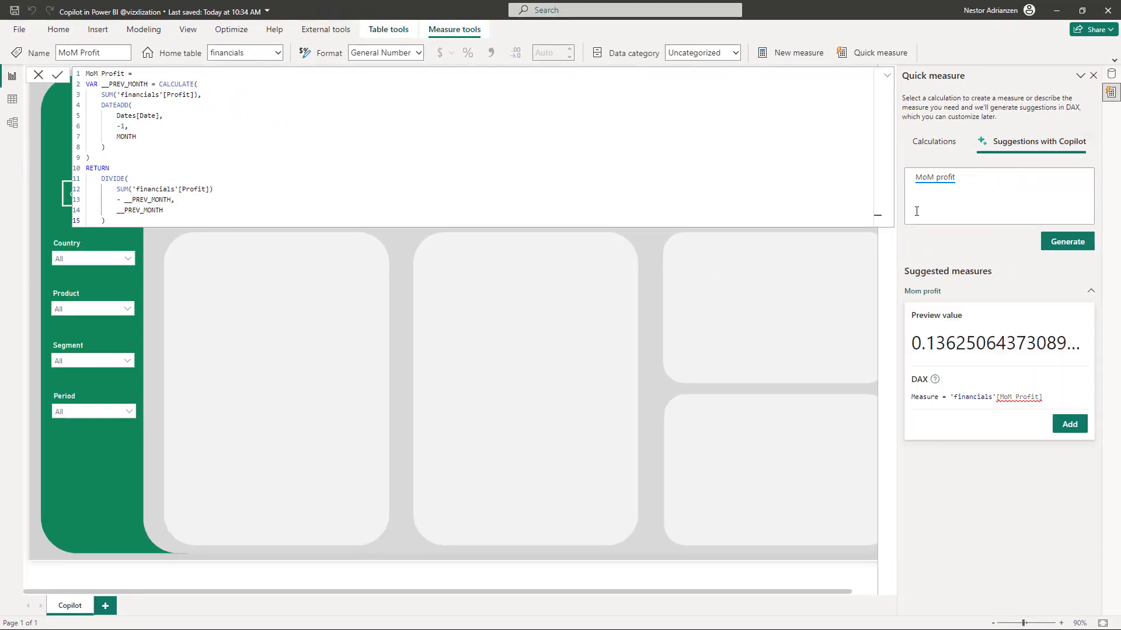
Replace "profit" with "sales" in the Copilot measure description
click(966, 186)
double_click(938, 186)
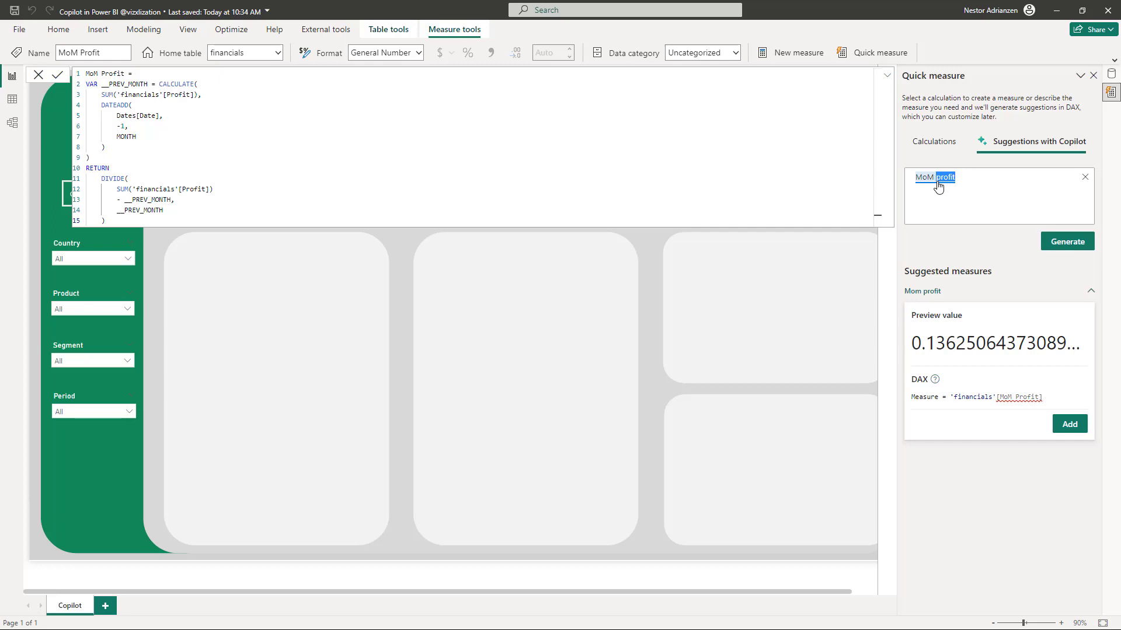
text(sales)
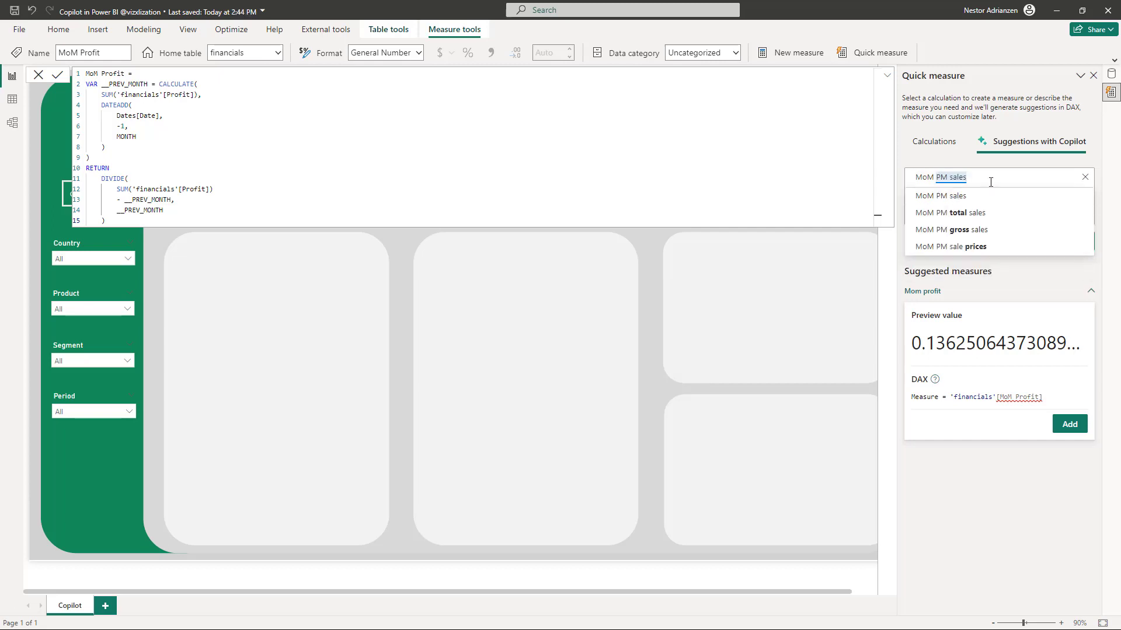
key(BackSpace)
key(BackSpace)
key(BackSpace)
key(BackSpace)
key(BackSpace)
key(BackSpace)
key(BackSpace)
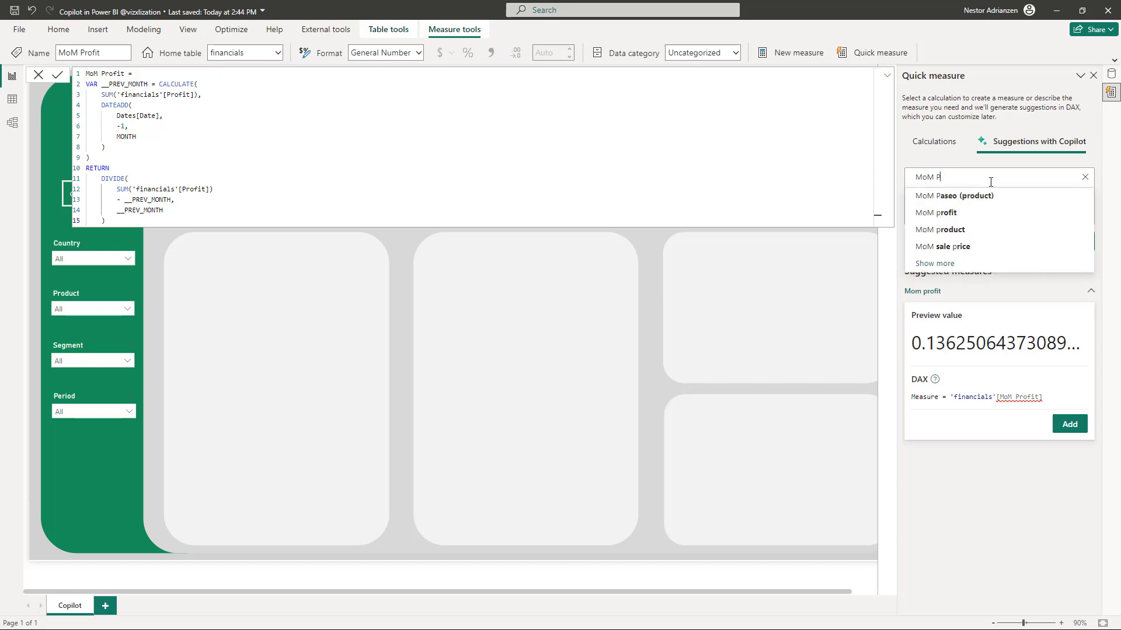
key(BackSpace)
text(sales)
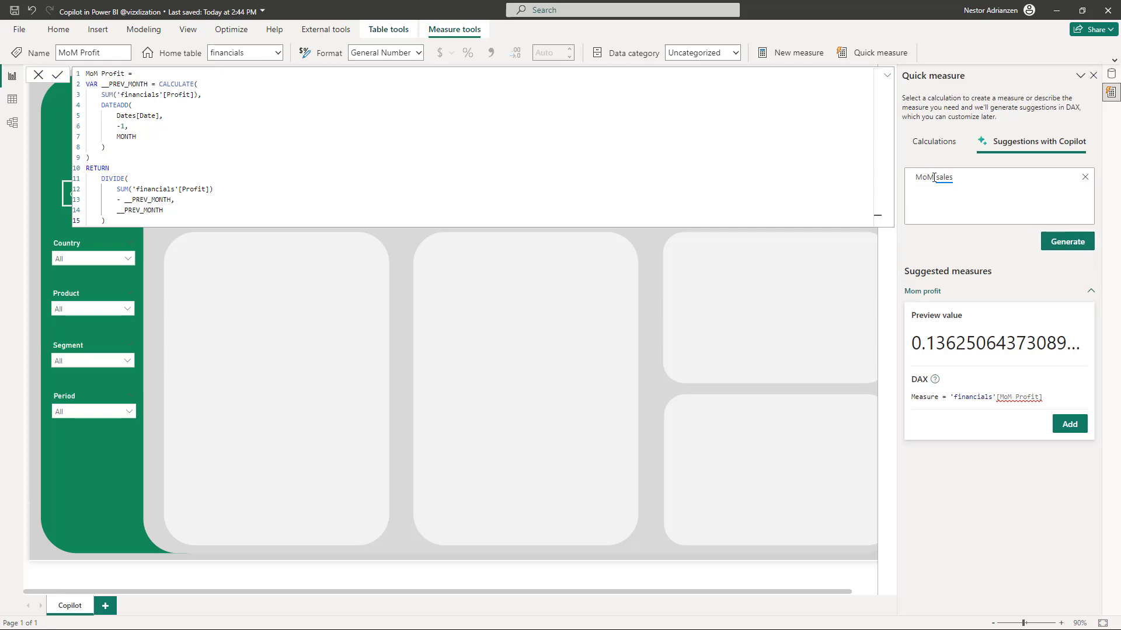
Assign the MoM Profit measure to the DAX_Measures home table and format it as a percentage with 0 decimal places
click(278, 53)
key(Escape)
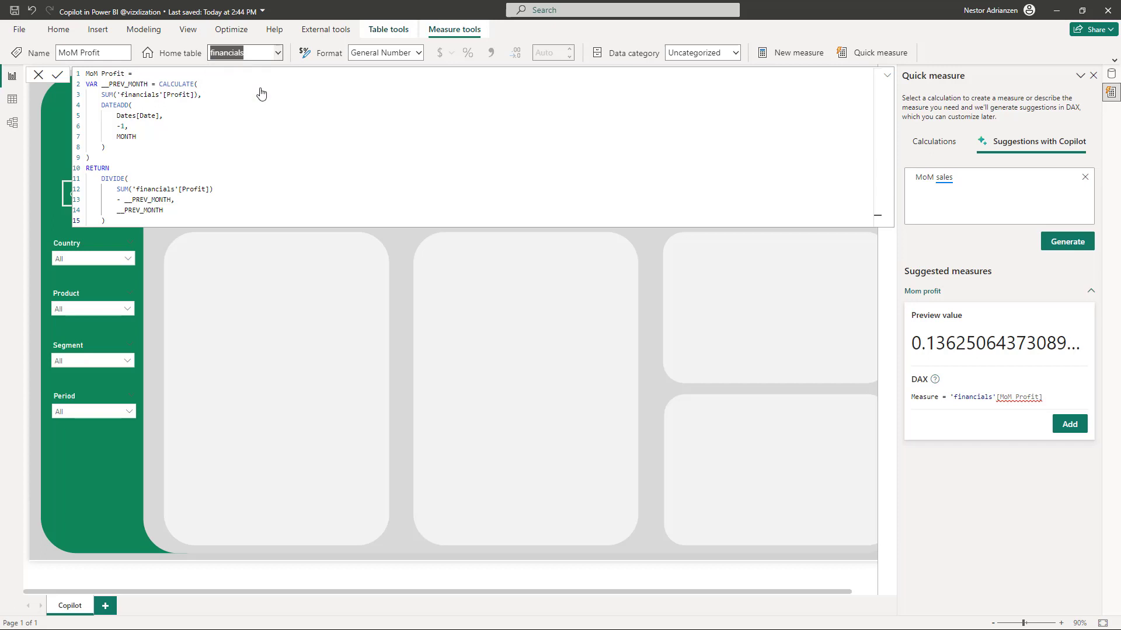
key(Up)
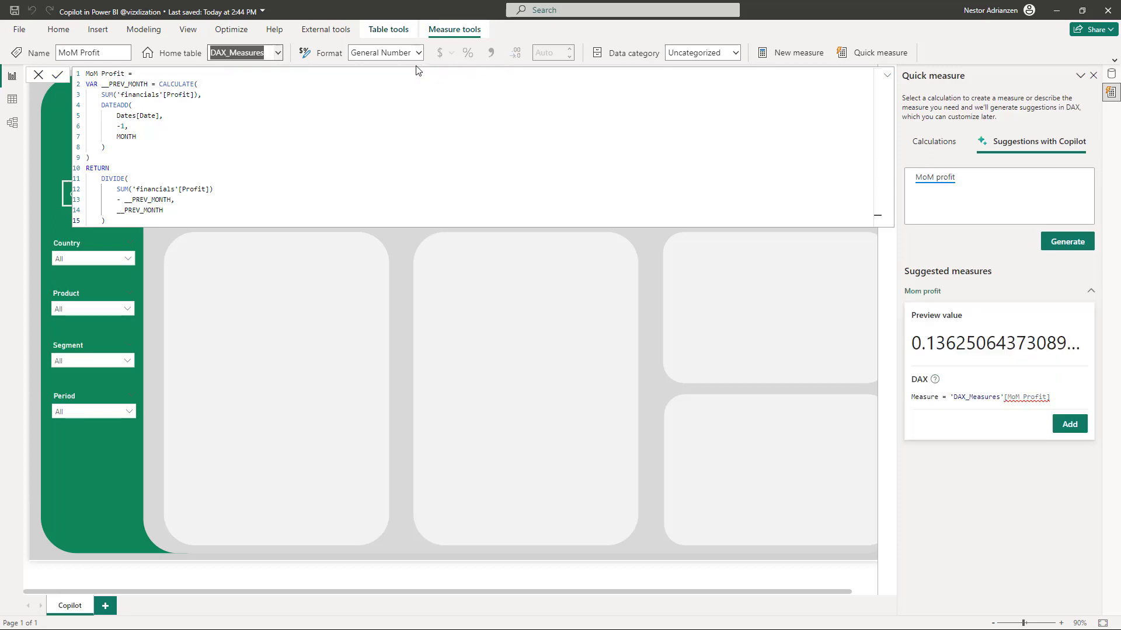
click(419, 53)
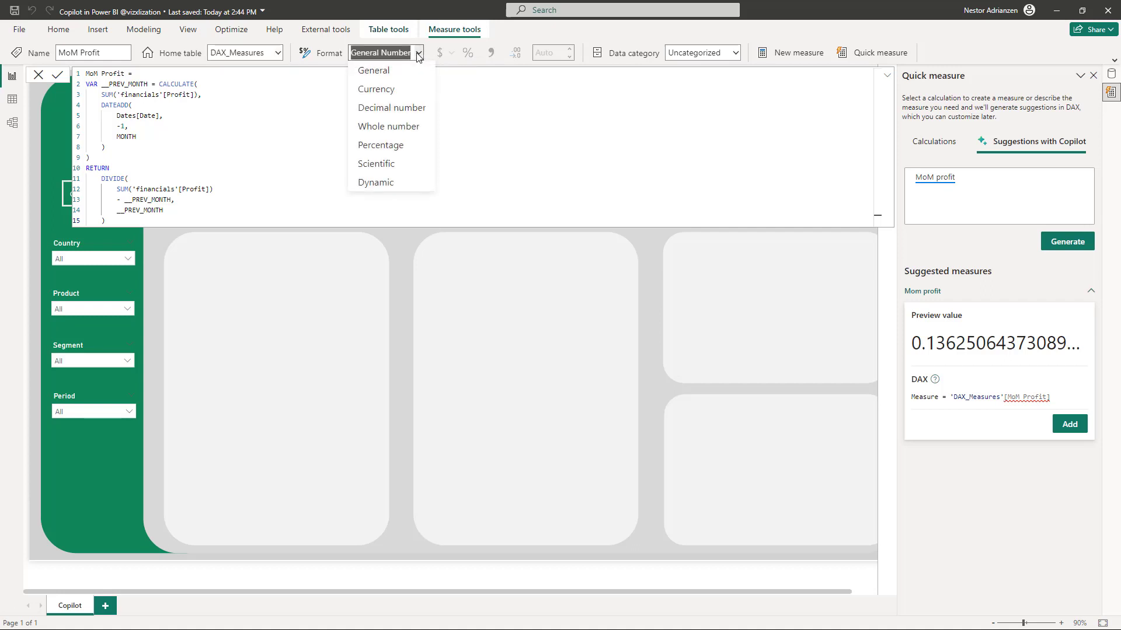
click(398, 151)
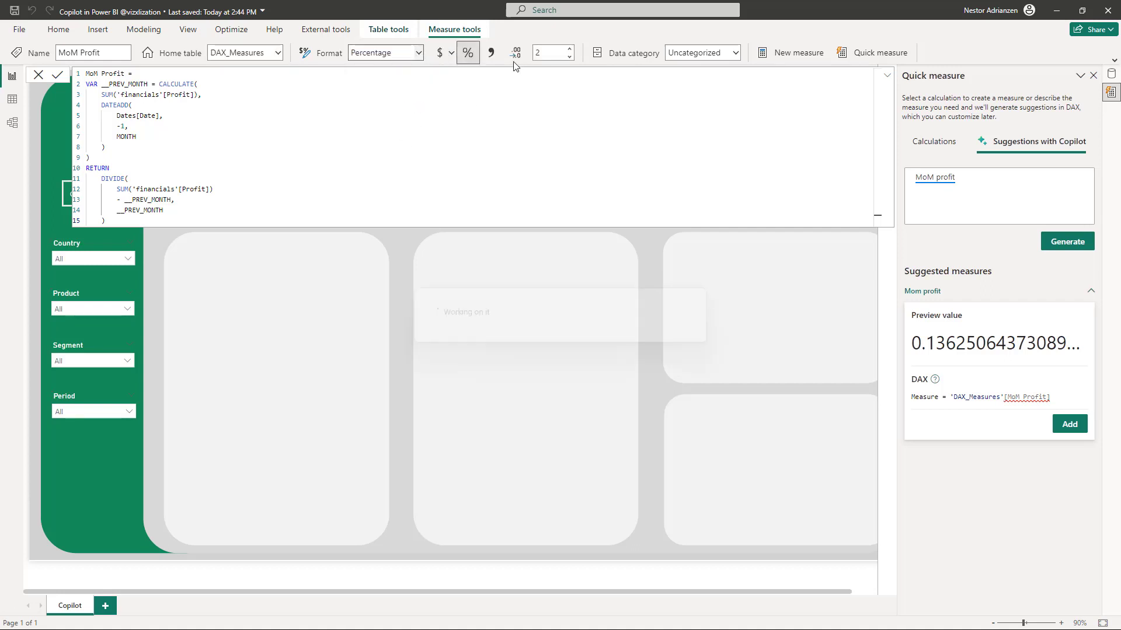
double_click(546, 54)
text(0)
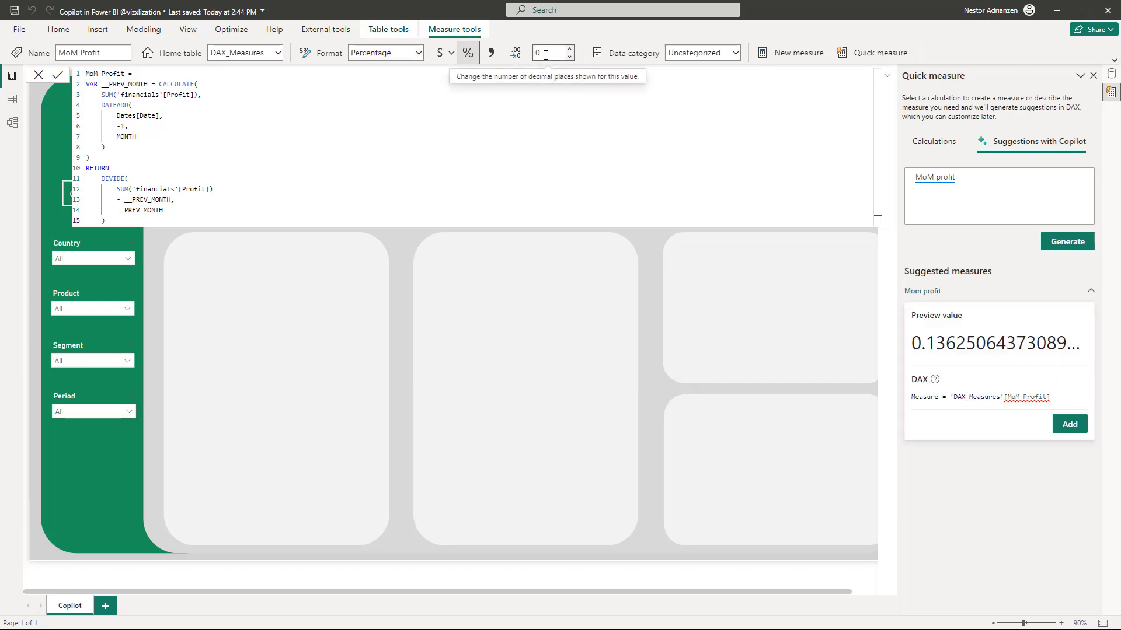
key(BackSpace)
text(2)
double_click(546, 54)
text(0)
Change the Copilot measure description to "MoM sales" and generate suggestions
double_click(938, 186)
text(saes)
key(BackSpace)
key(BackSpace)
key(BackSpace)
key(BackSpace)
text(sales)
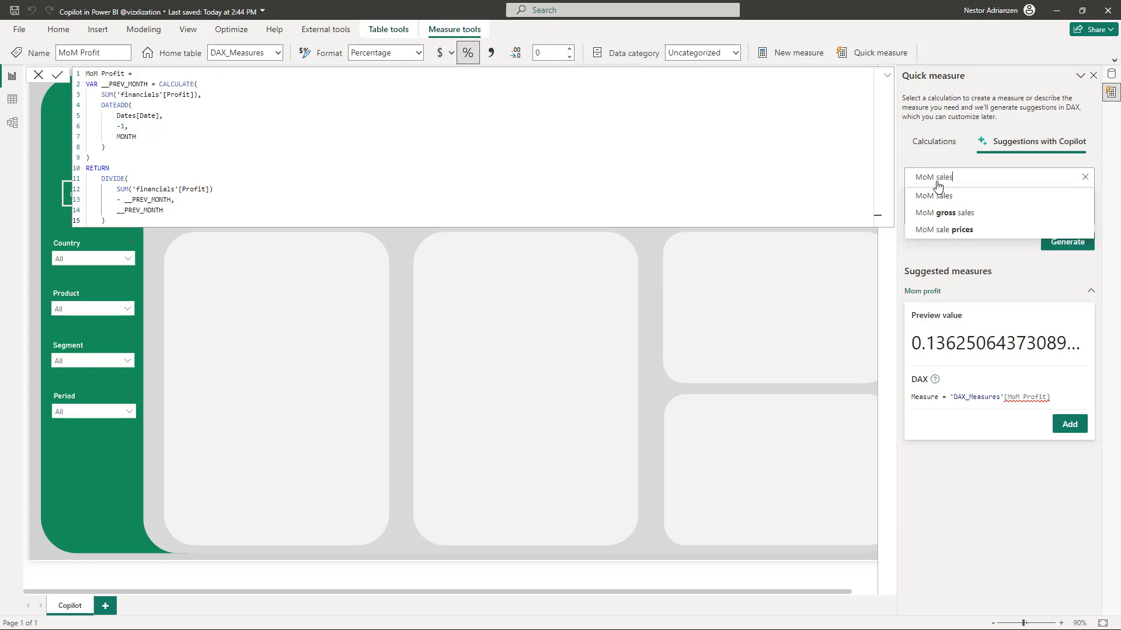
click(1067, 242)
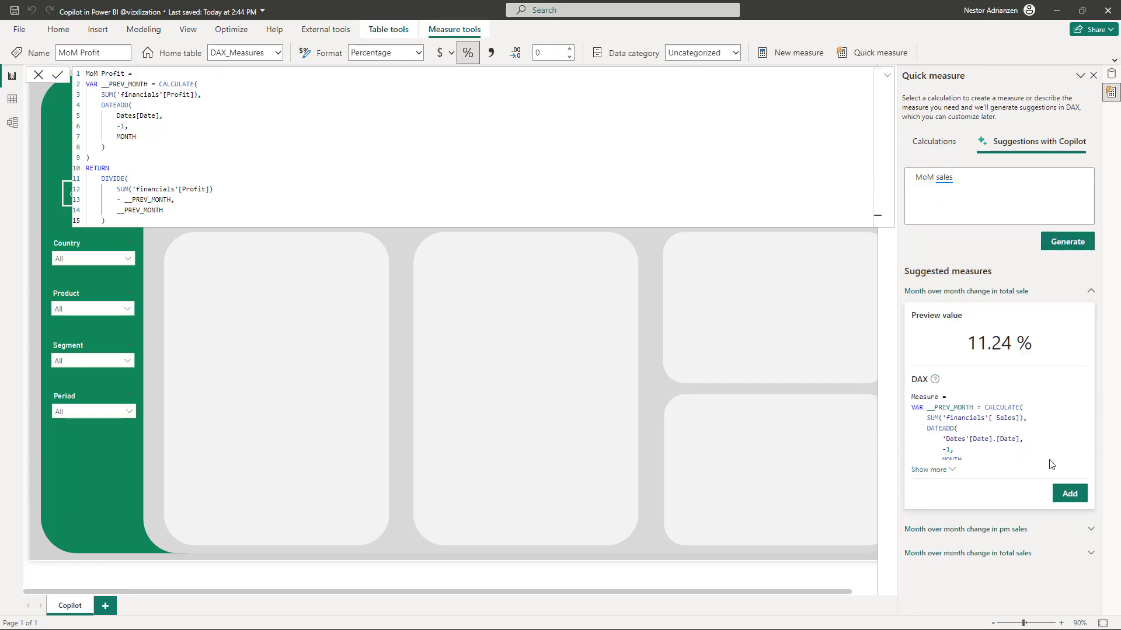
Expand and add the suggested month-over-month change in total sale DAX to the model, with its VAR expression on a new line
click(927, 468)
scroll(986, 426, down, 1)
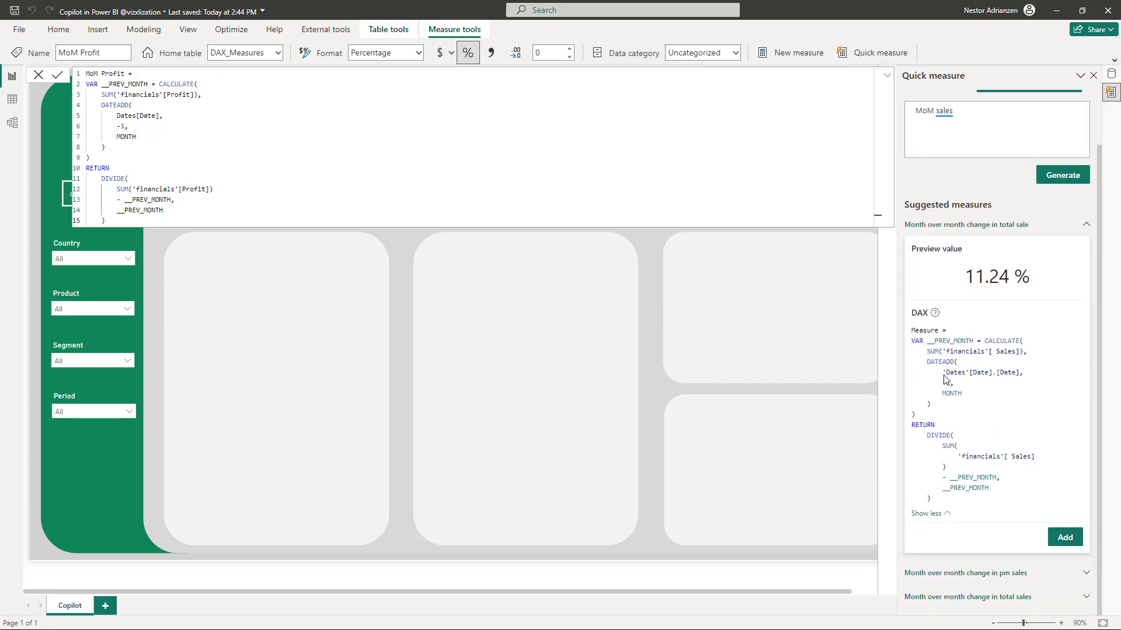
click(1064, 536)
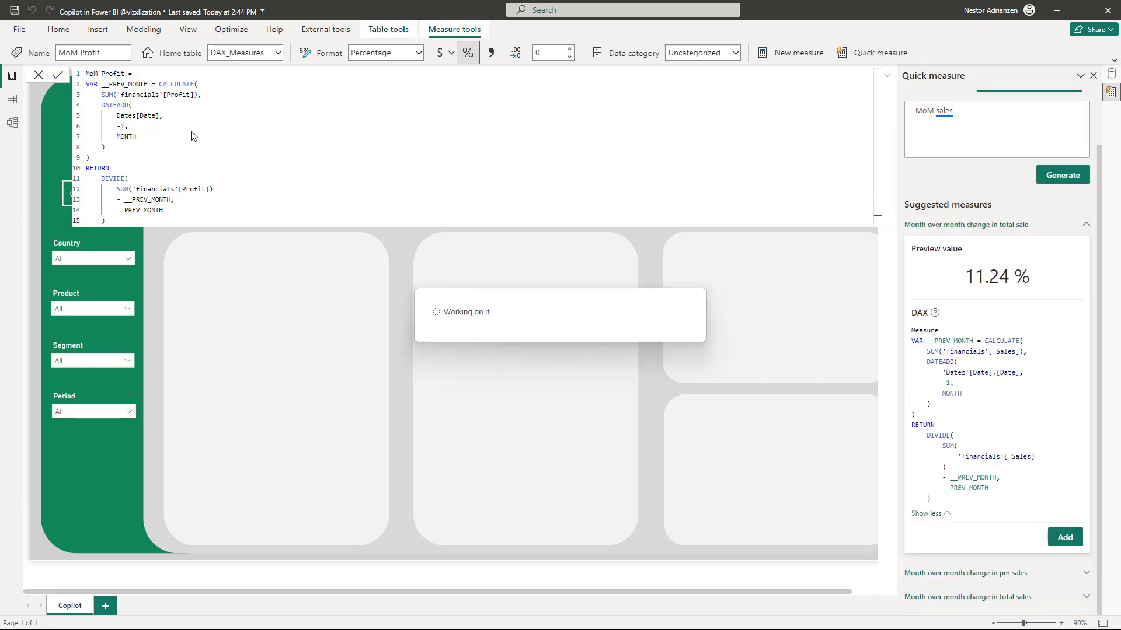
key(alt)
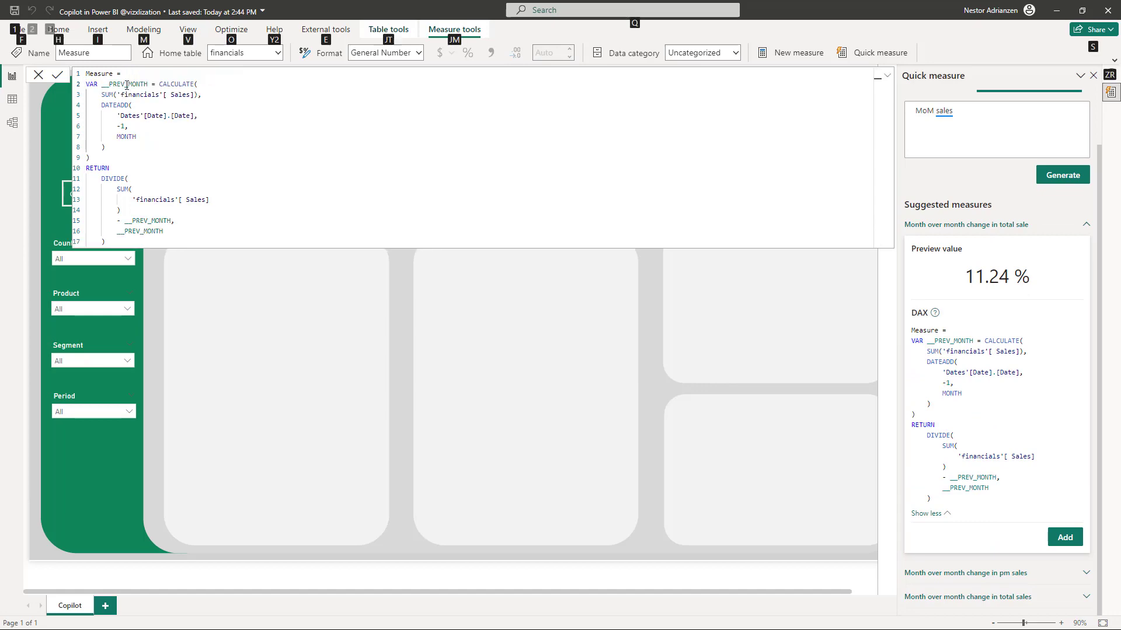
Change the date argument of DATEADD in the month-over-month sales formula to Dates[Date]
click(125, 105)
drag(122, 120, 203, 120)
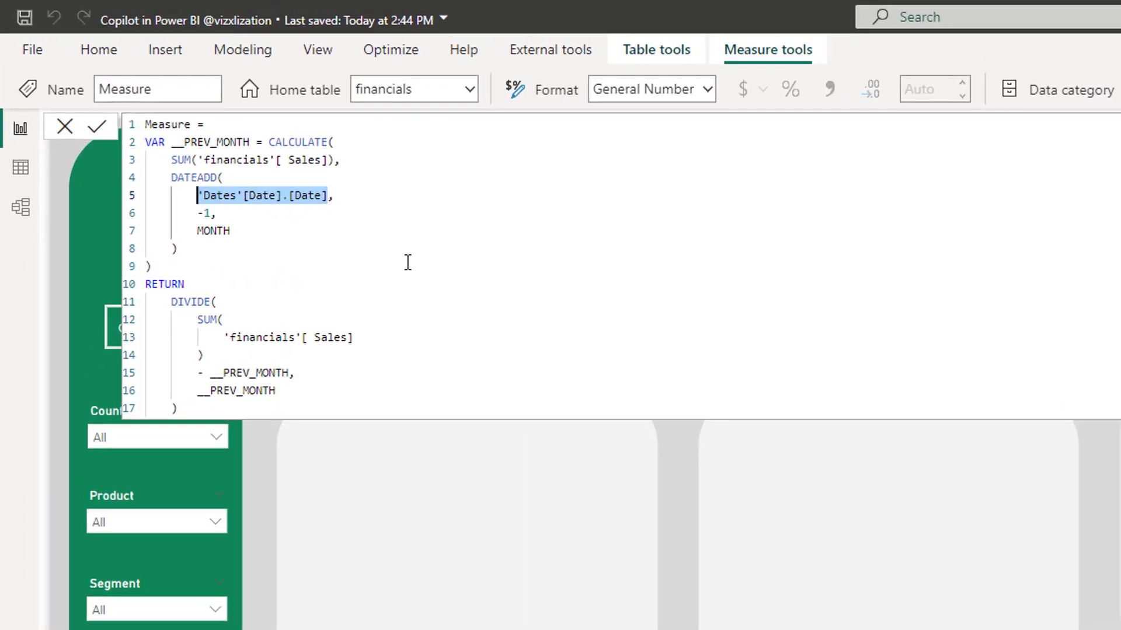
text(Dates[Date])
click(263, 174)
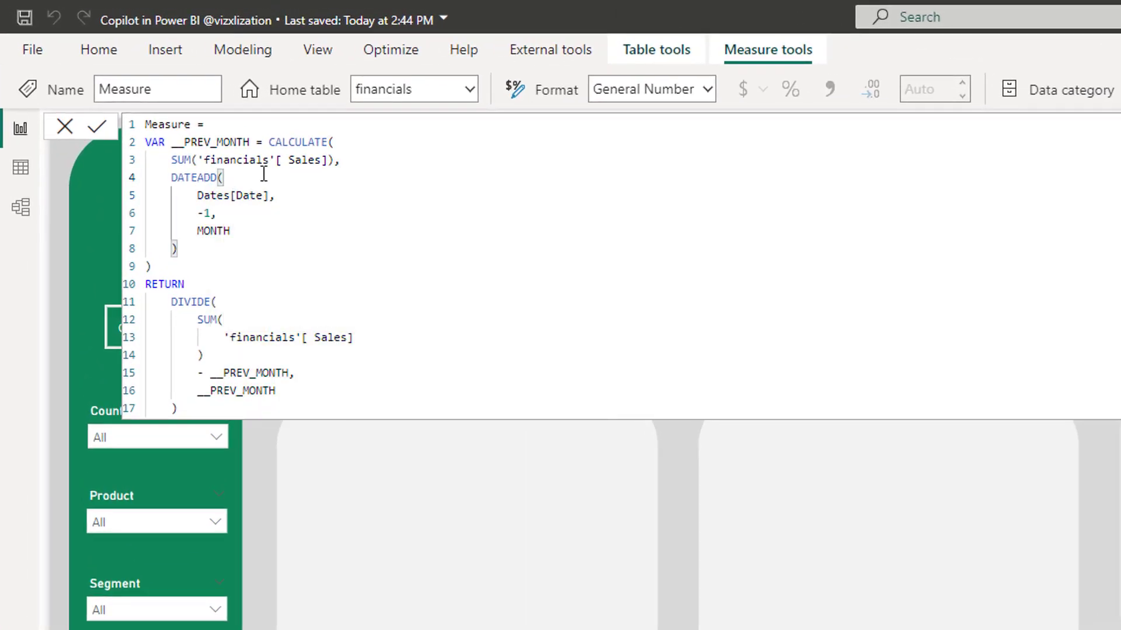
Name the month-over-month sales measure MoM Sales and commit its formula
click(192, 125)
text(MoM Sales)
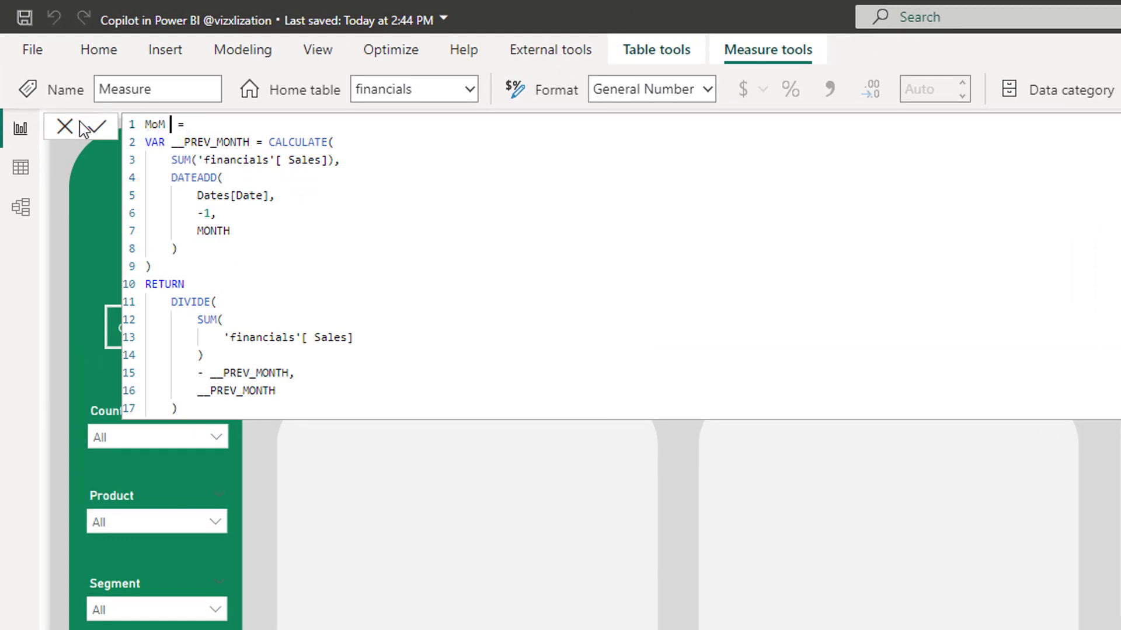
click(85, 126)
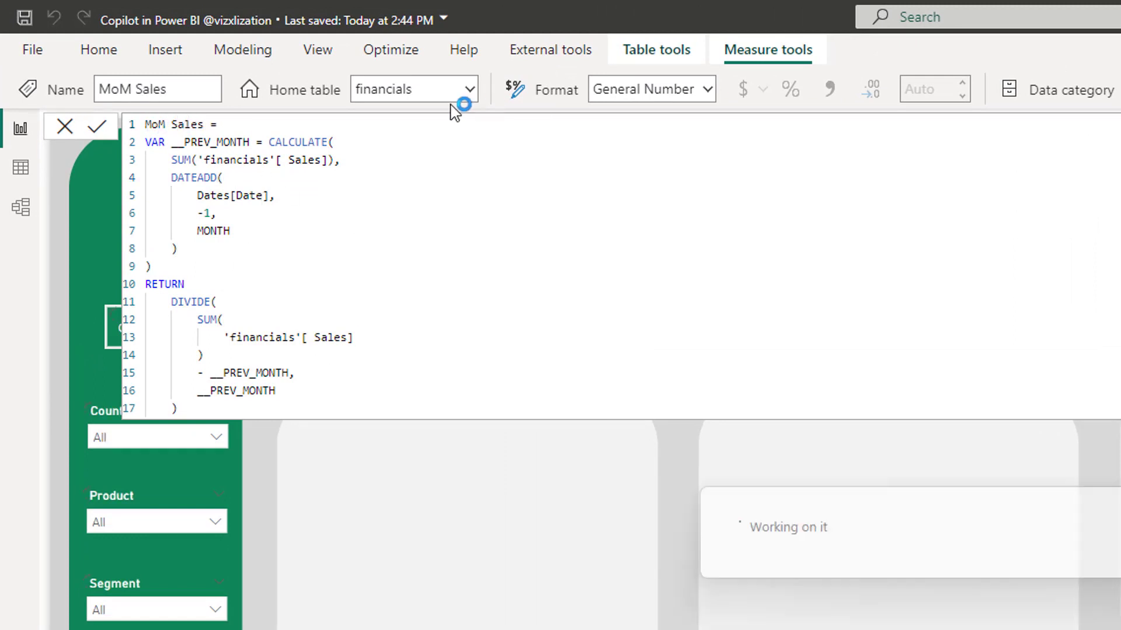
Assign the MoM Sales measure to the DAX_Measures home table and format it as a percentage with 0 decimal places
click(469, 89)
click(419, 148)
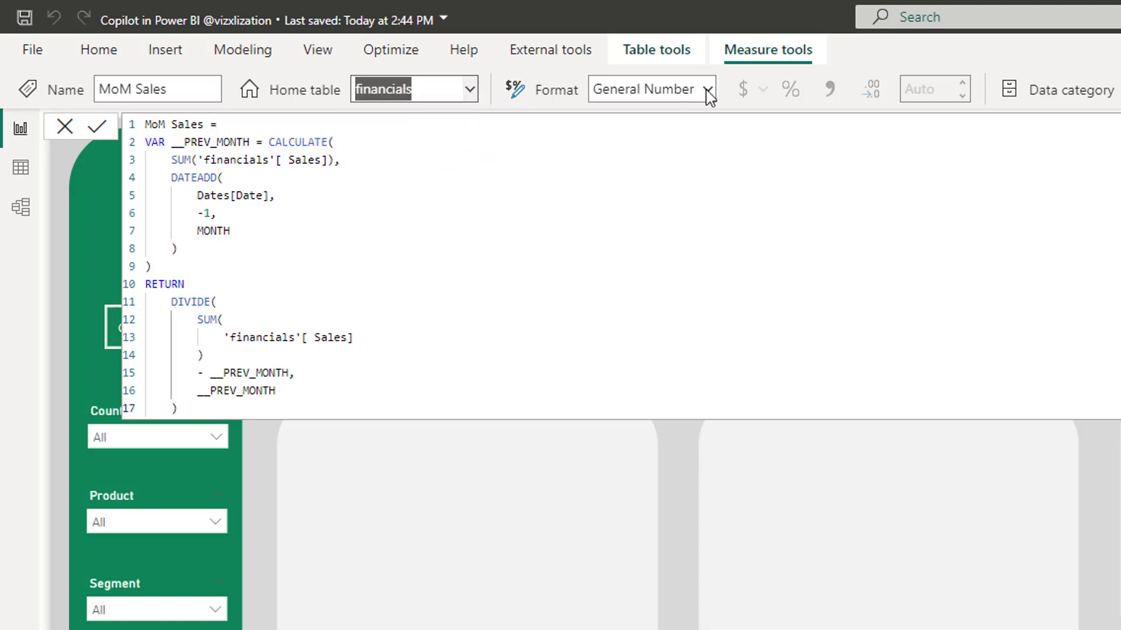
click(705, 91)
click(655, 247)
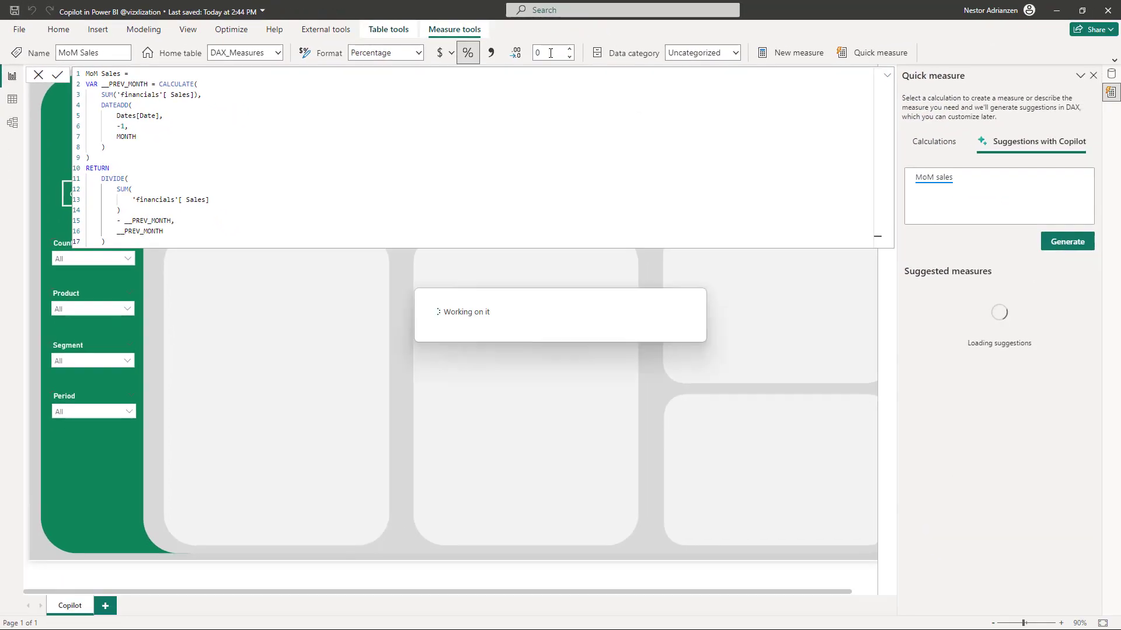
double_click(930, 90)
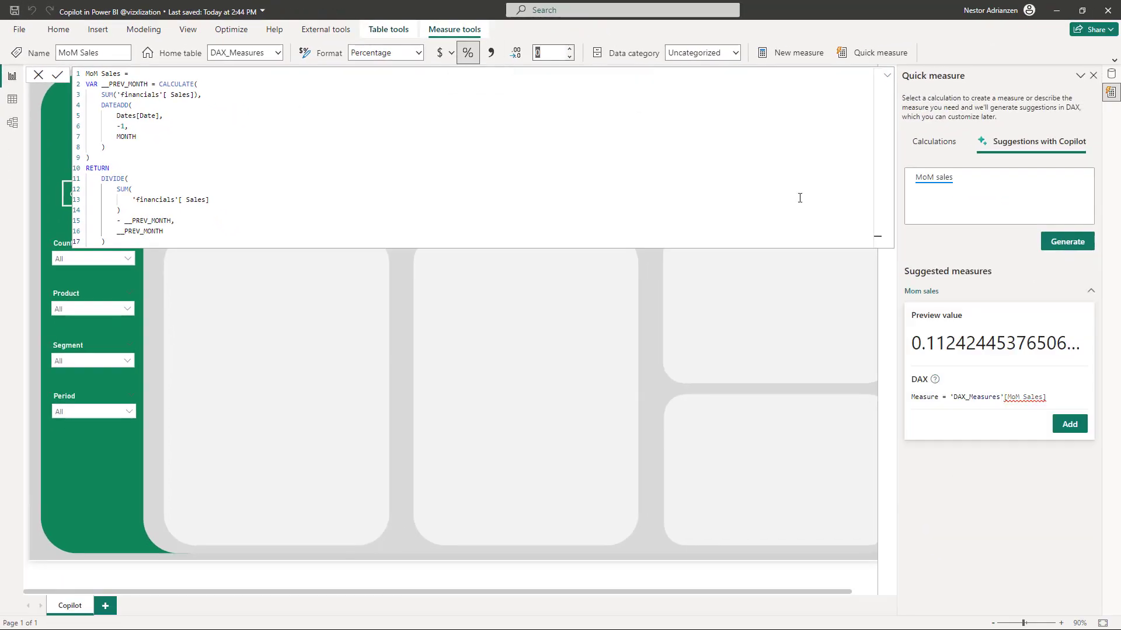
click(652, 330)
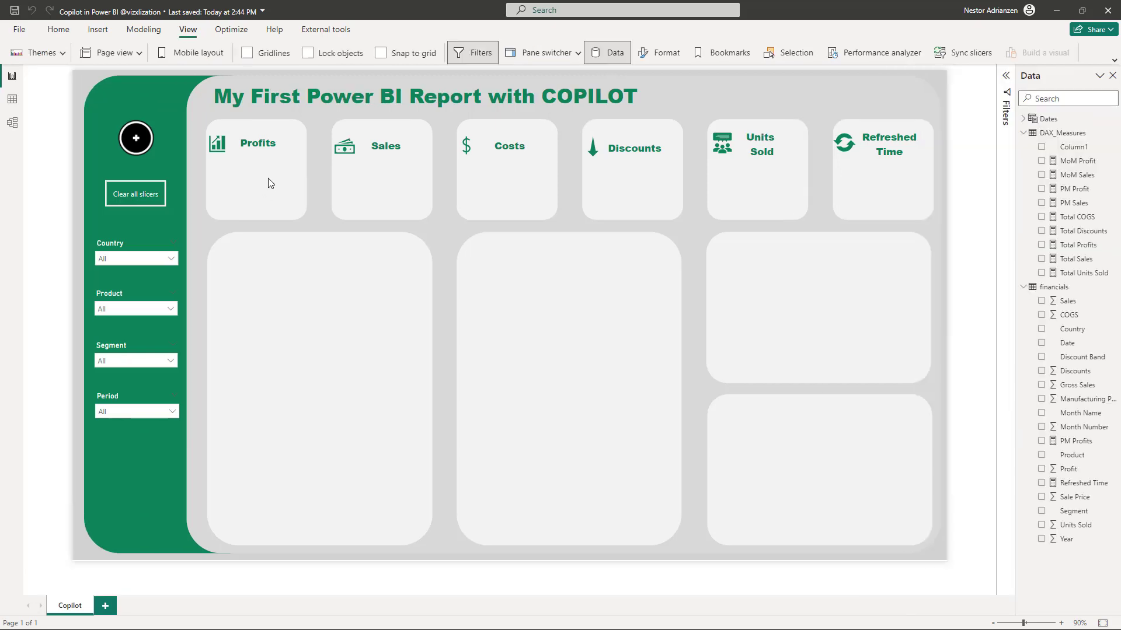
Insert a visual on the Profits card of the report page and change its type to KPI
right_click(268, 182)
click(298, 214)
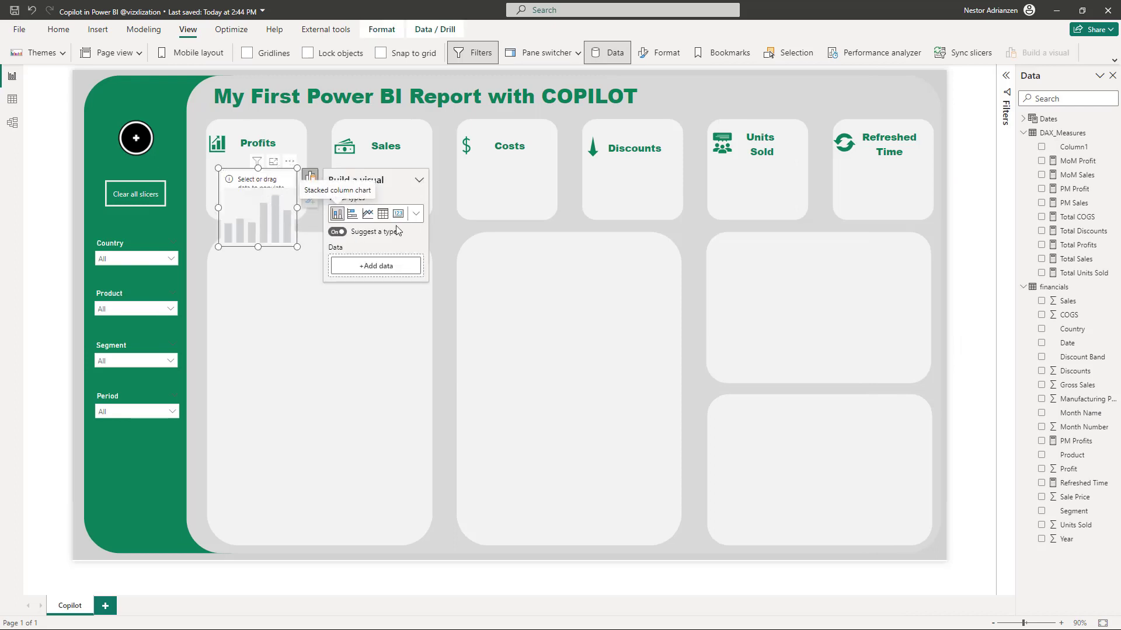
click(417, 216)
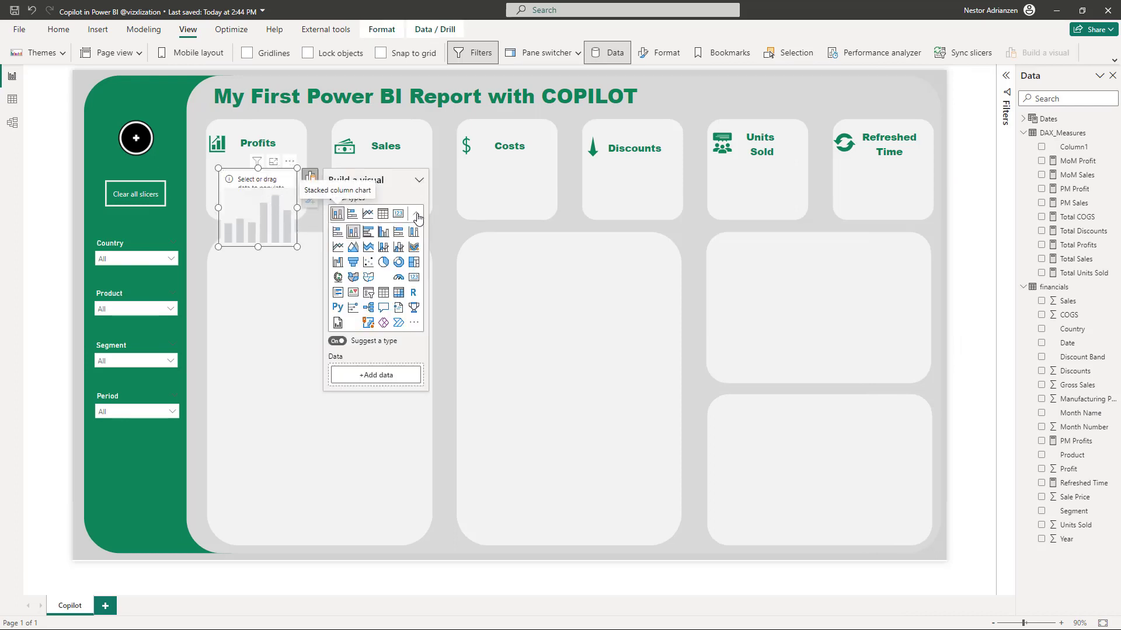
click(353, 294)
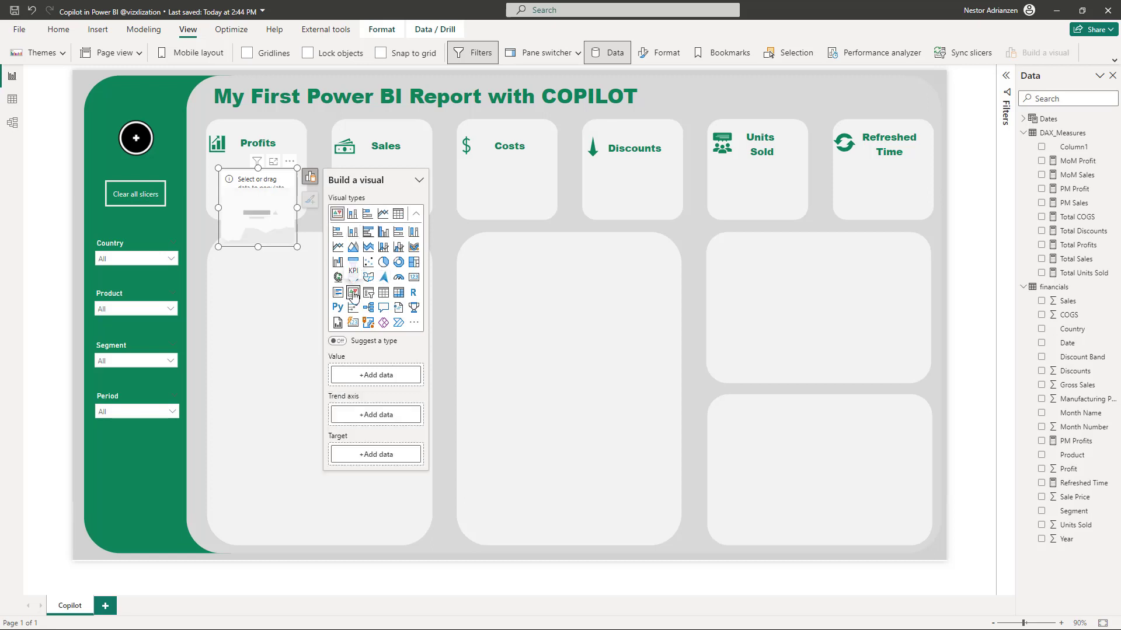
Set the Profits KPI's value to Total Profits from DAX_Measures and its trend axis to Date from Dates
click(378, 375)
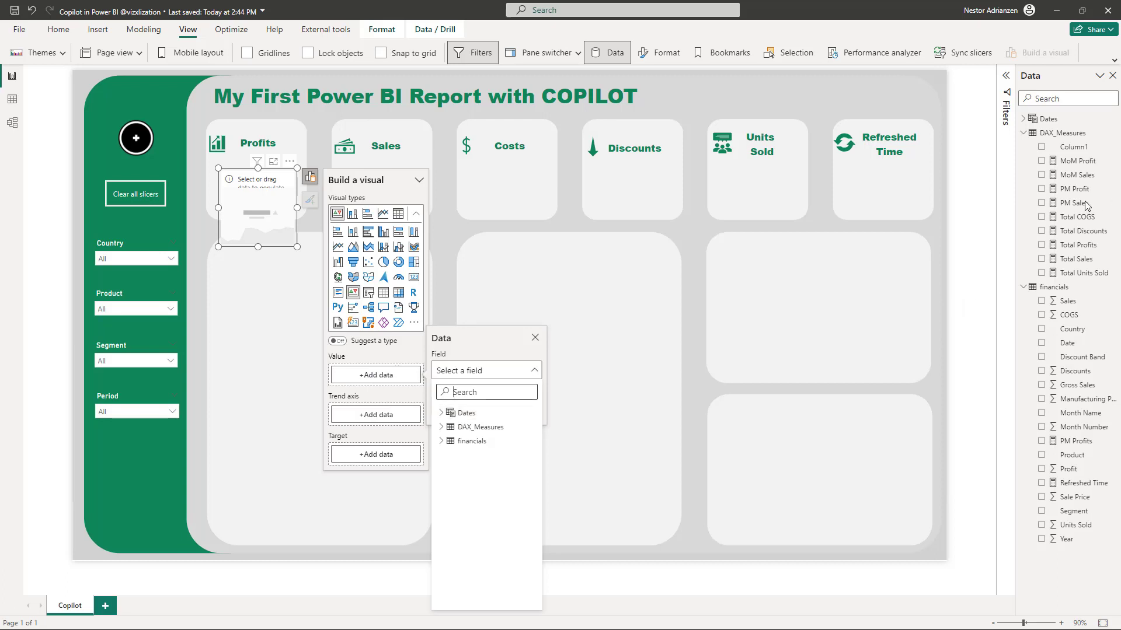
click(441, 414)
click(441, 413)
click(442, 427)
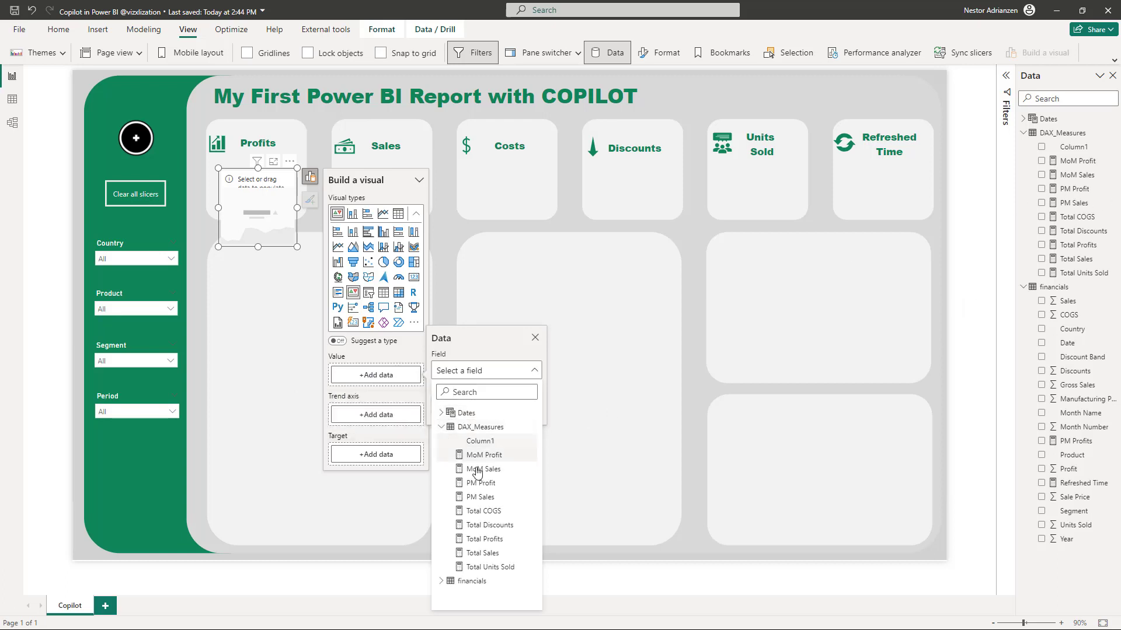
click(484, 539)
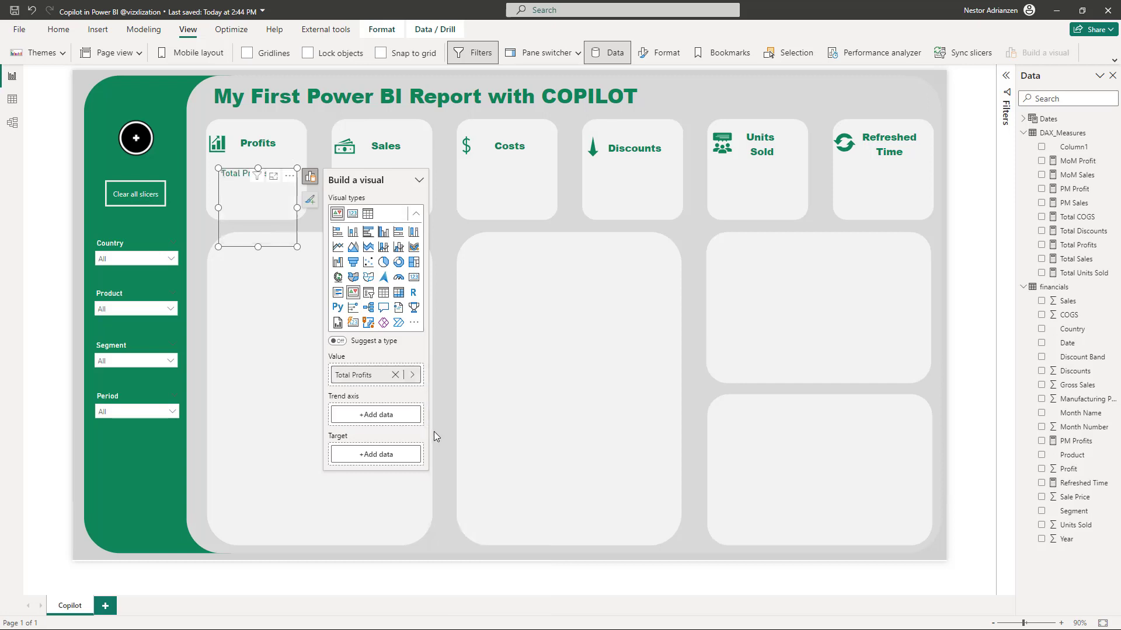
click(377, 416)
click(463, 202)
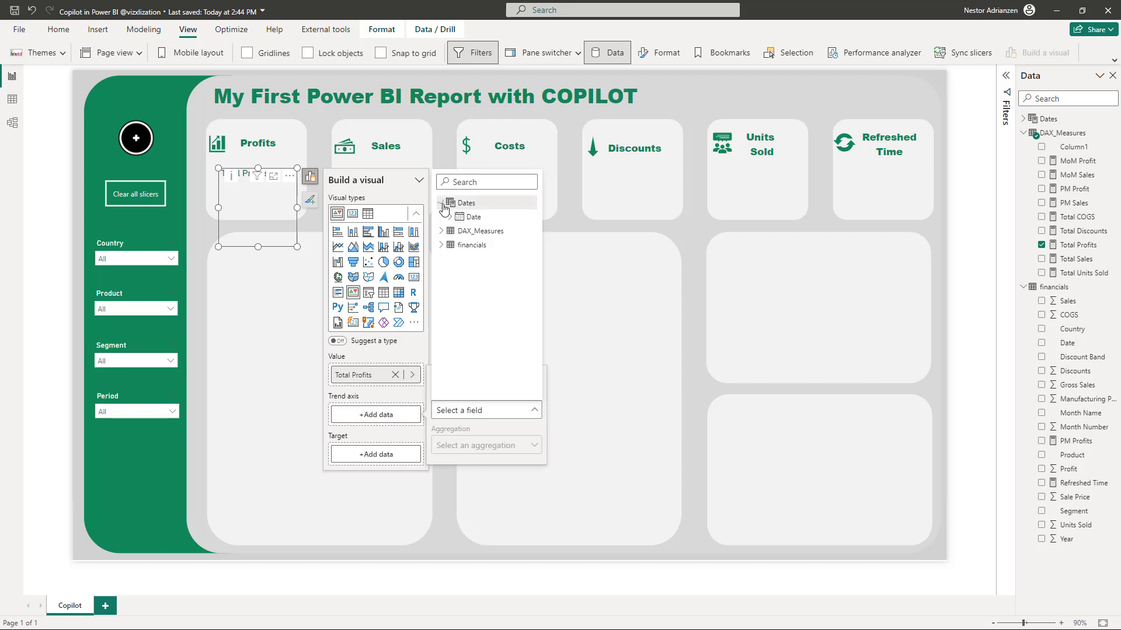
click(470, 216)
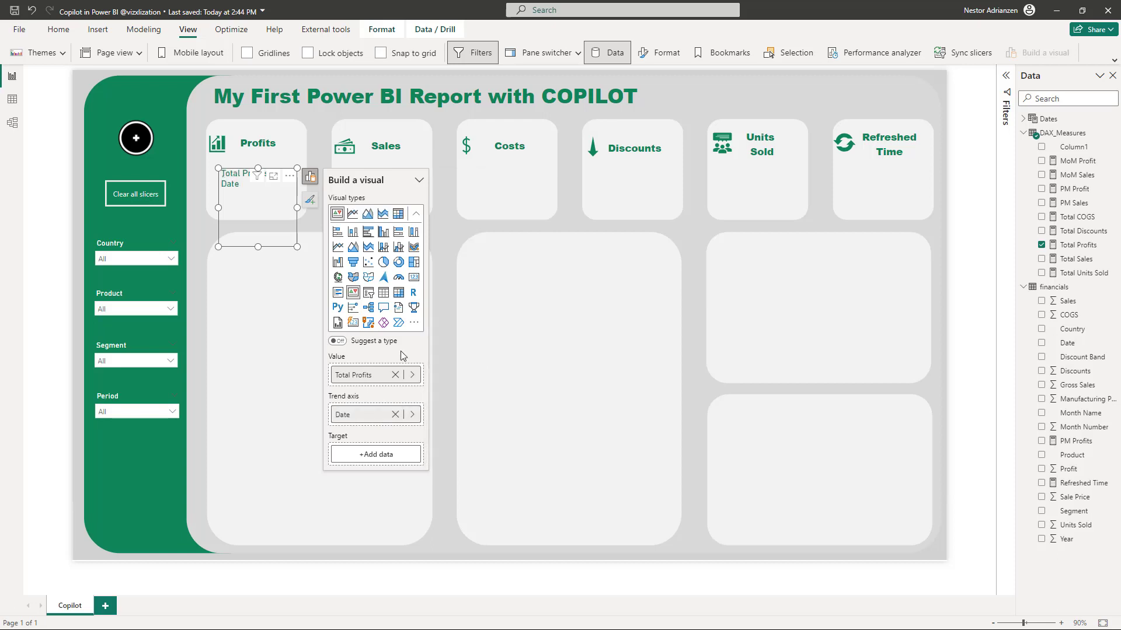
Set the KPI's target to PM Profit from DAX_Measures and adjust the visual's position and width on the Profits card
click(377, 456)
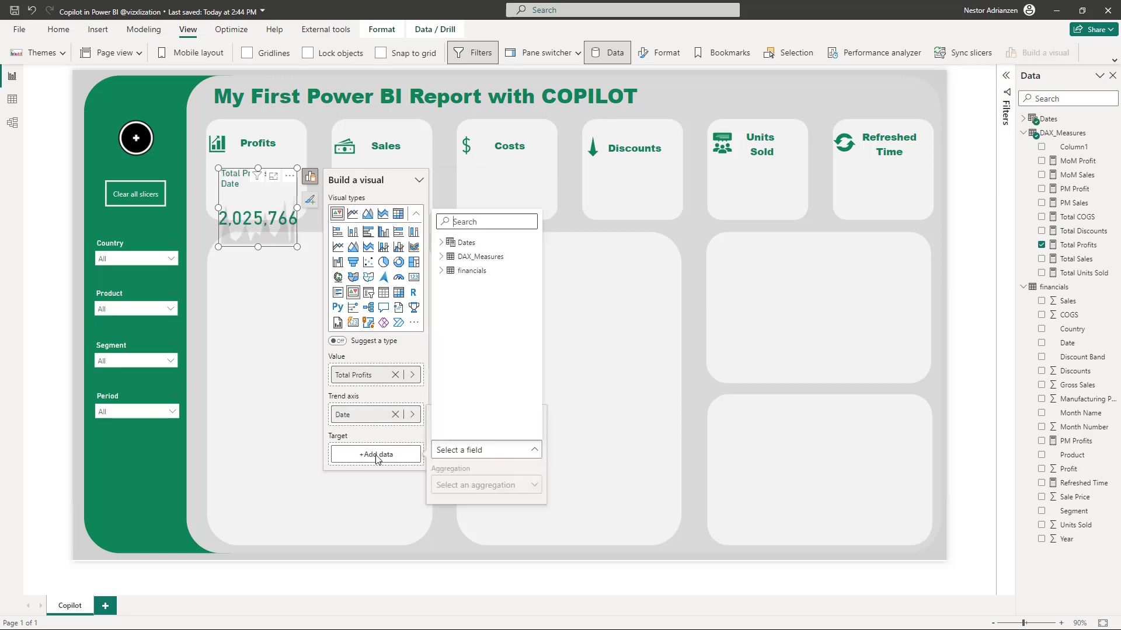
click(452, 257)
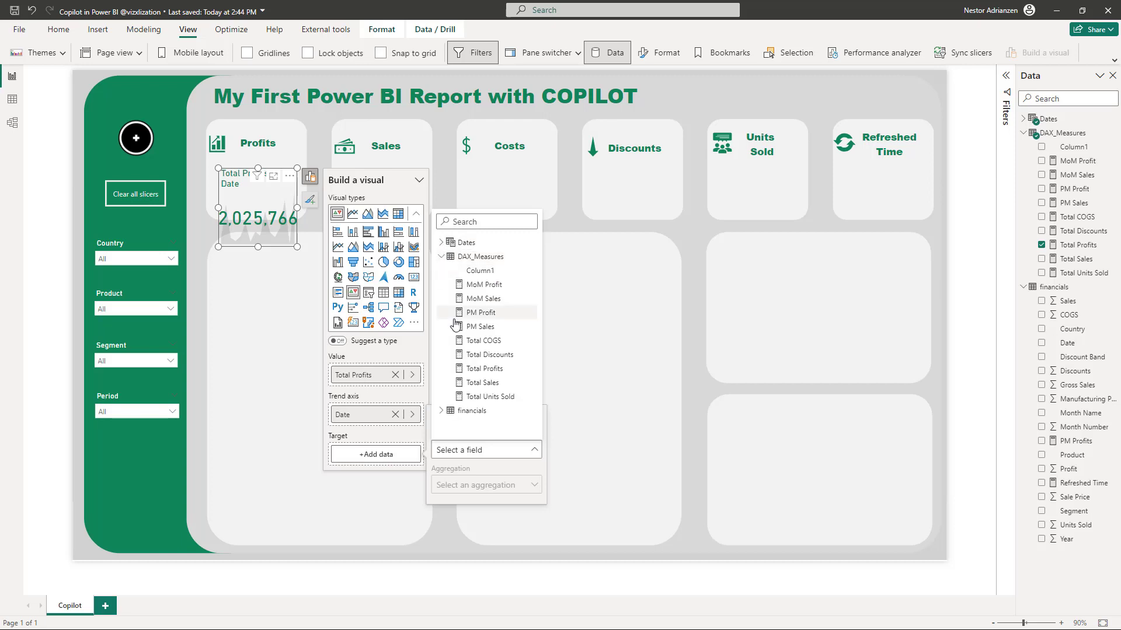
click(485, 314)
drag(292, 215, 292, 201)
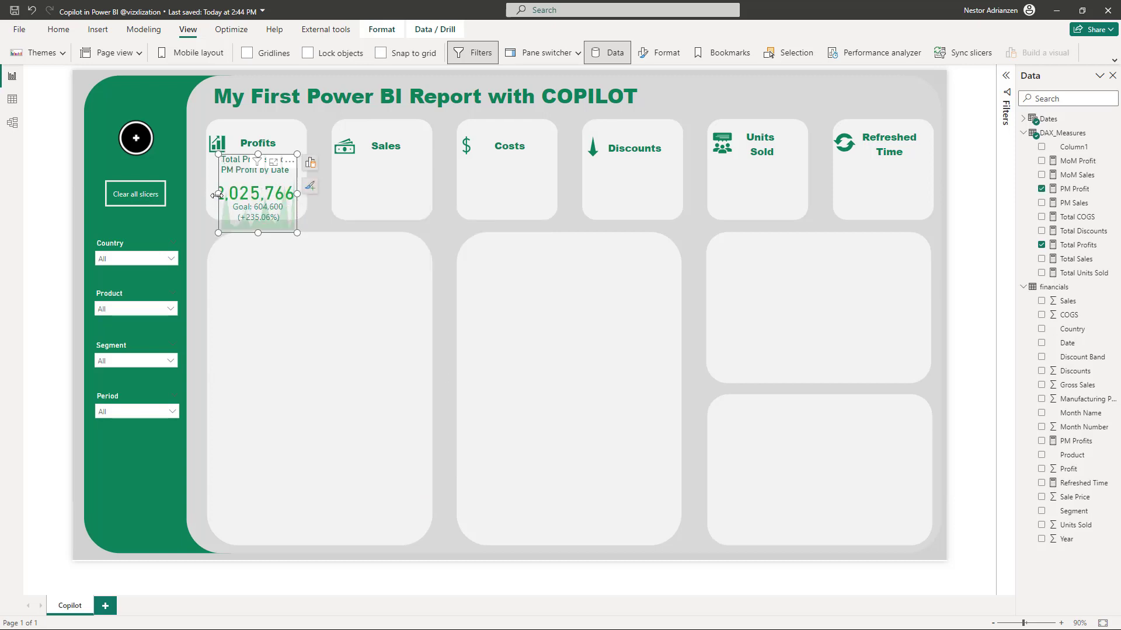
drag(217, 194, 215, 194)
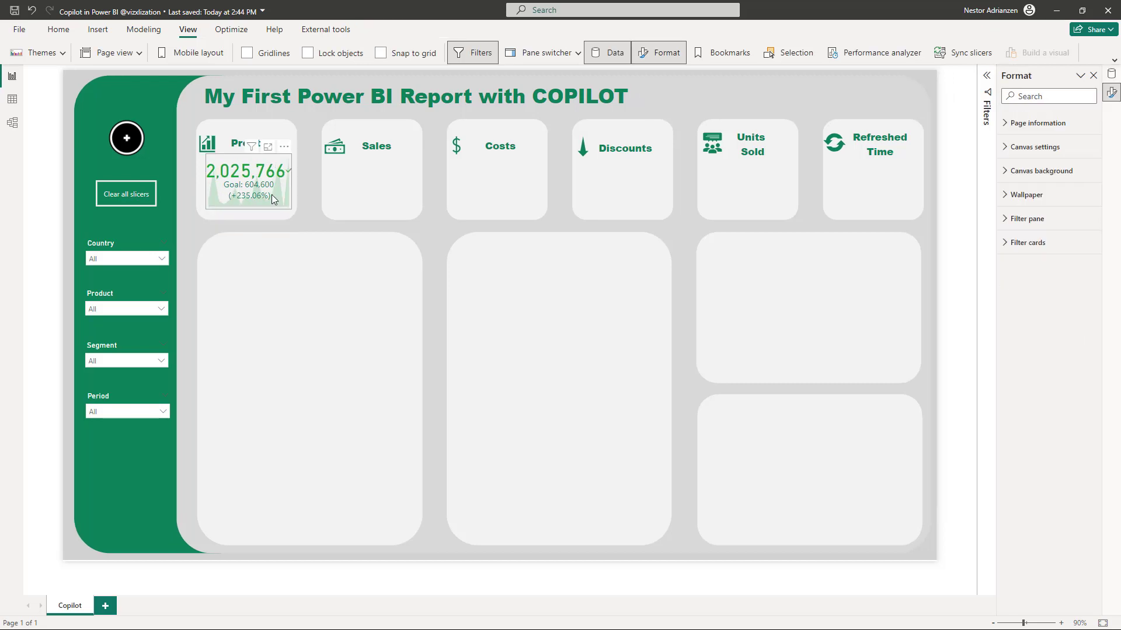
Insert a visual on the Sales card of the report page and add Total Sales from DAX_Measures to it
right_click(374, 188)
click(405, 218)
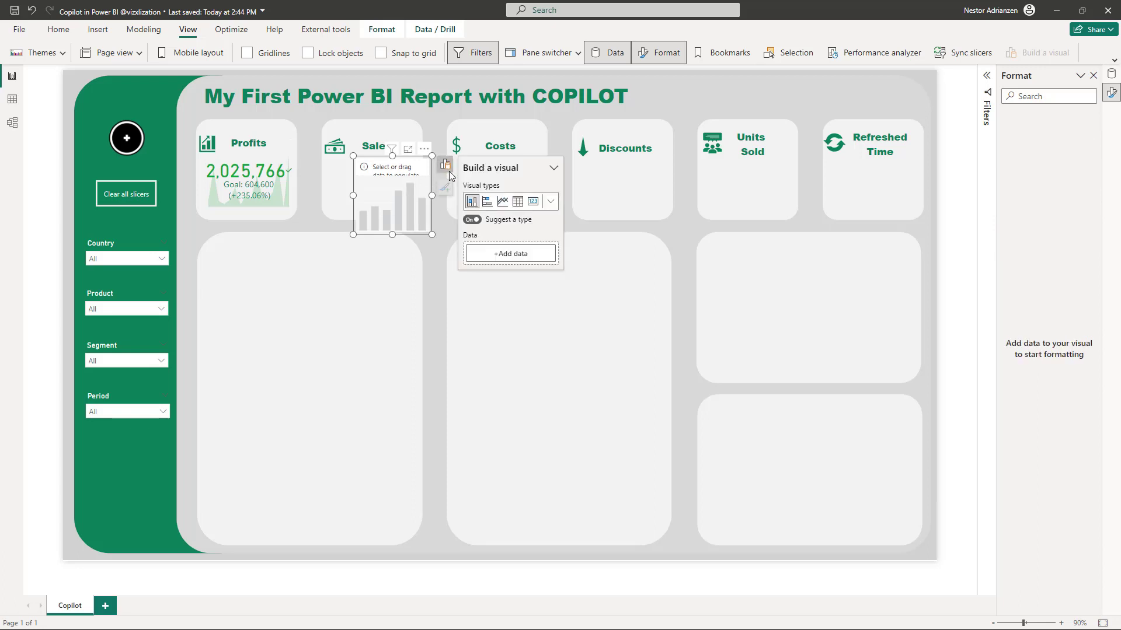
click(512, 257)
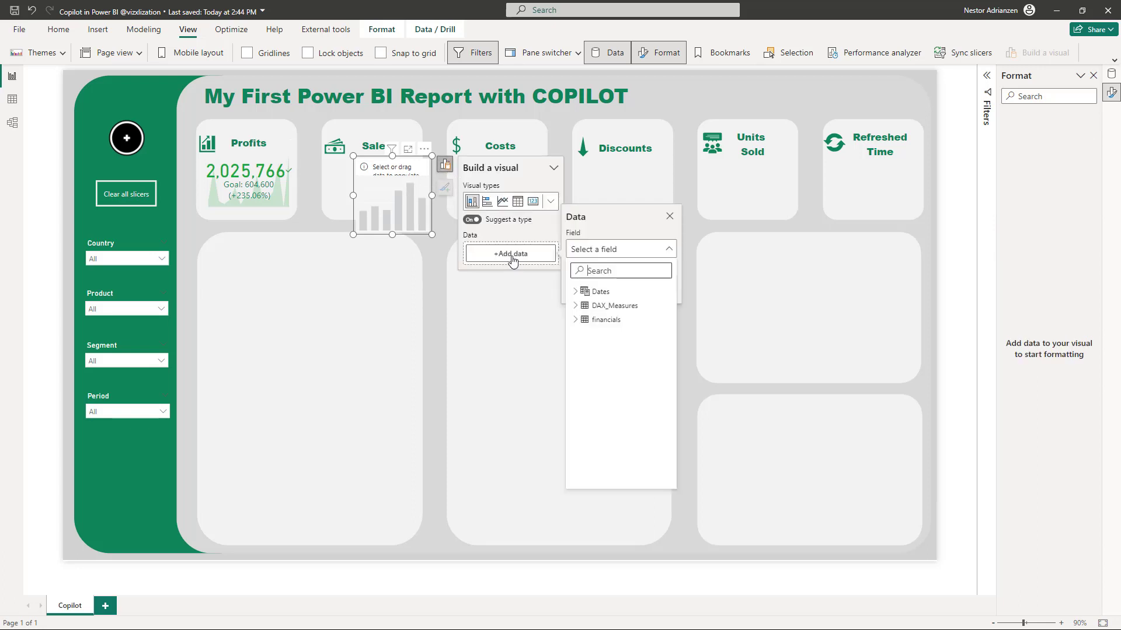
click(576, 307)
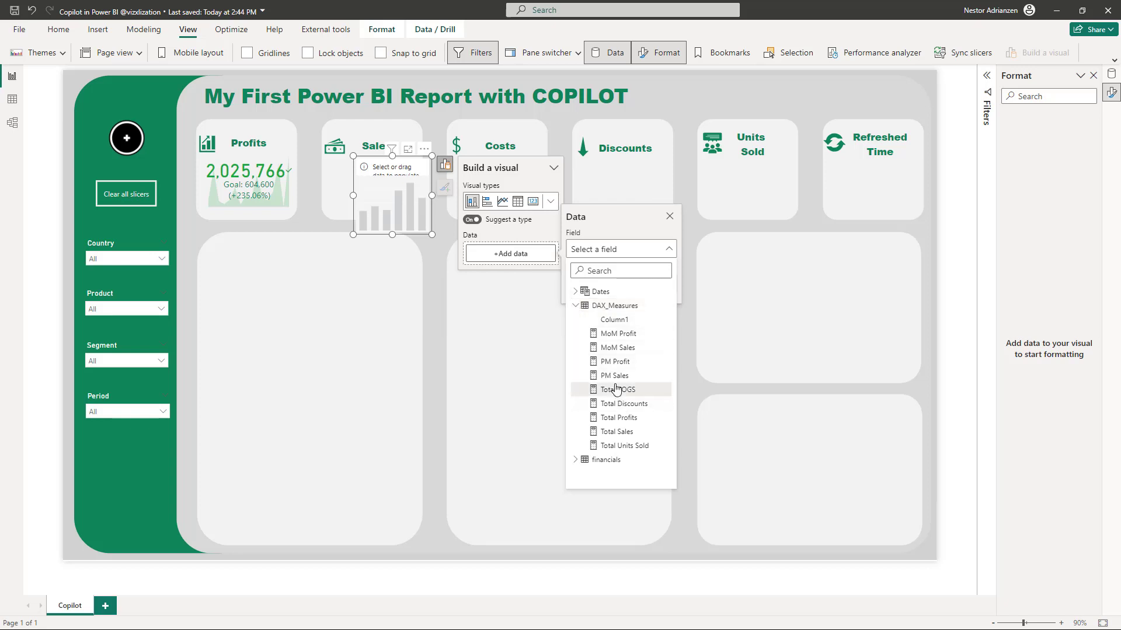
click(614, 432)
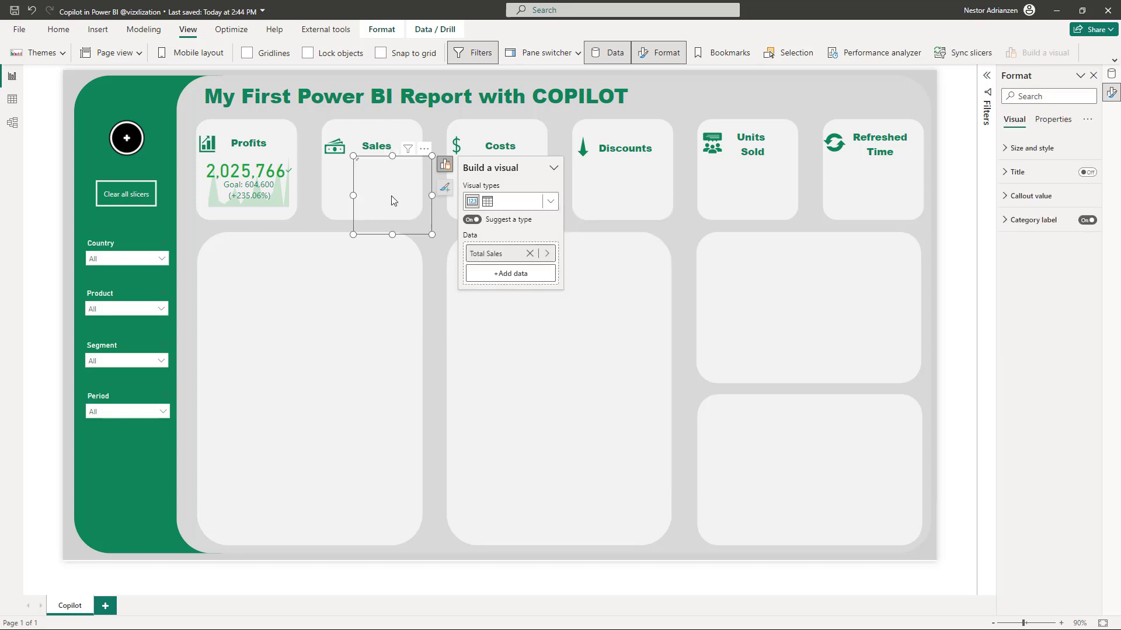
Shrink the Total Sales visual to fit inside the Sales card, hide its category label and position it under the heading
click(427, 196)
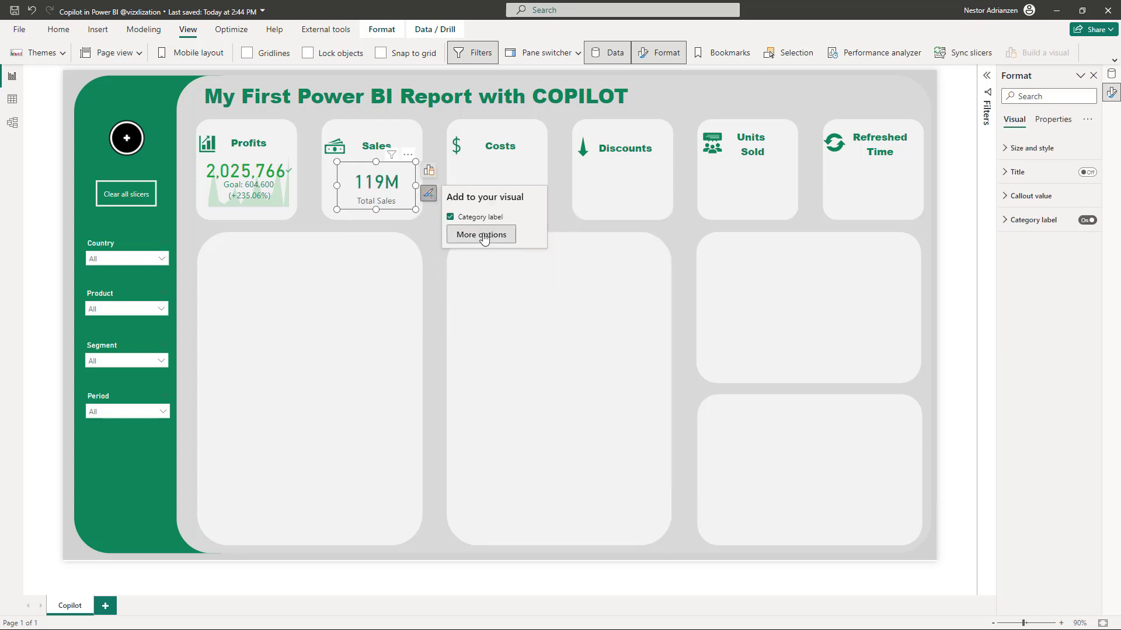
click(450, 218)
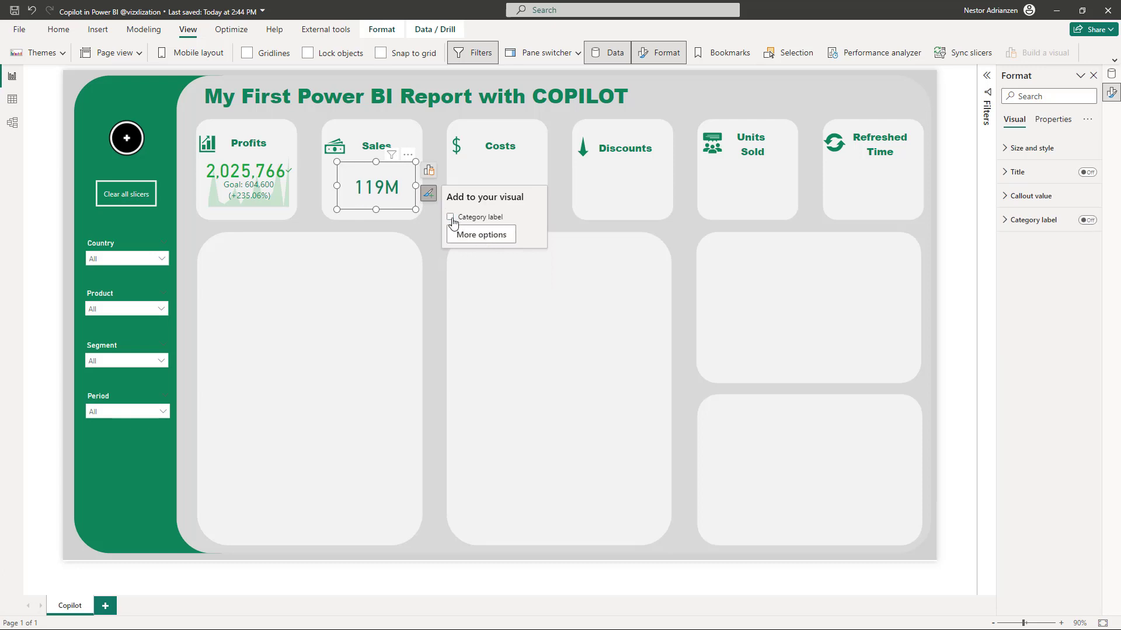
click(383, 199)
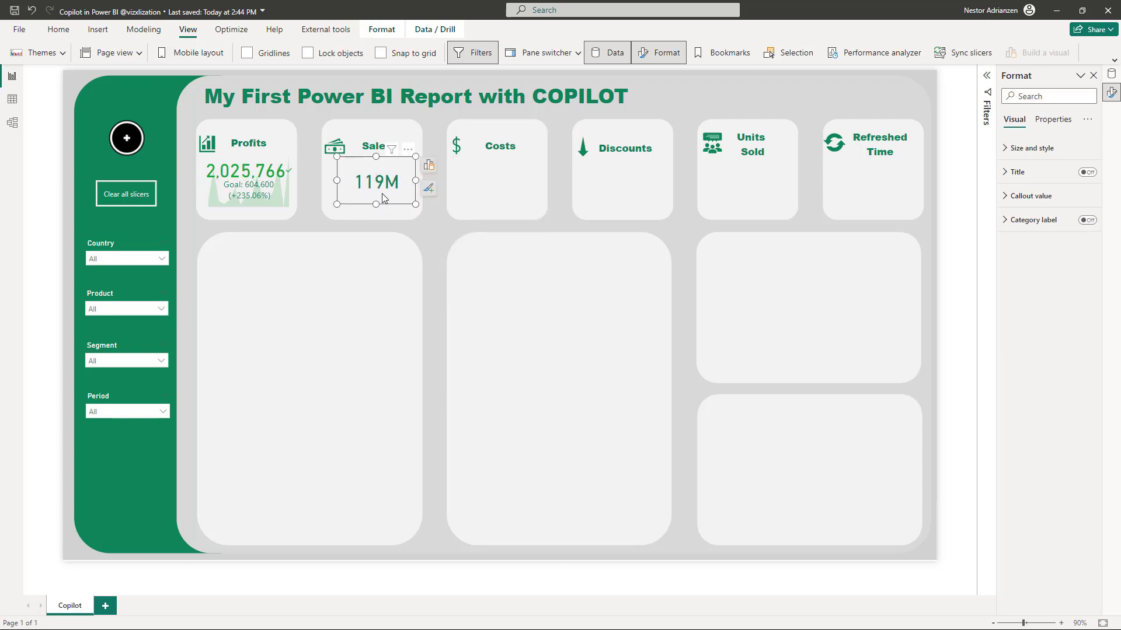
click(442, 212)
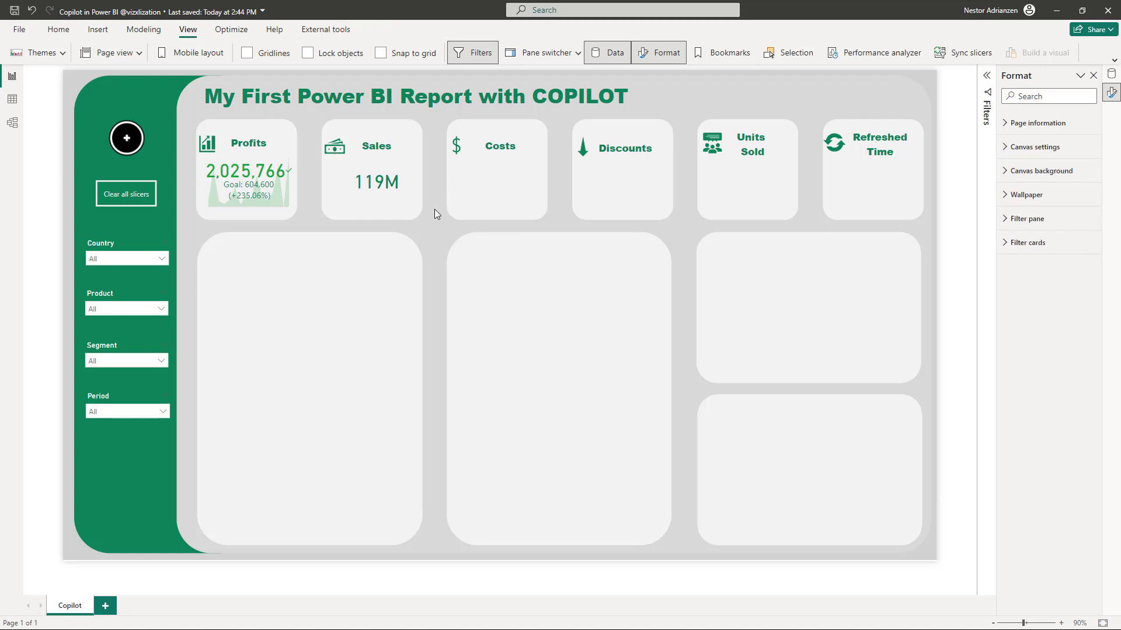
Duplicate the Total Sales visual onto the Costs card and set the copy's field to Total COGS
click(402, 200)
key(ctrl+c)
key(ctrl+v)
drag(402, 200, 516, 192)
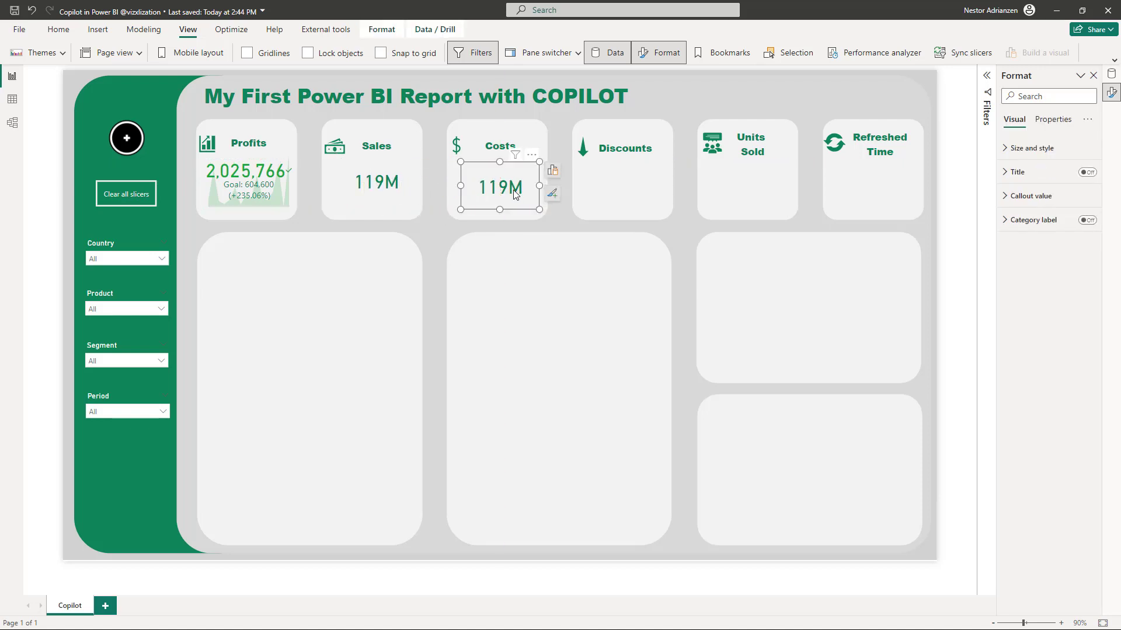
click(553, 170)
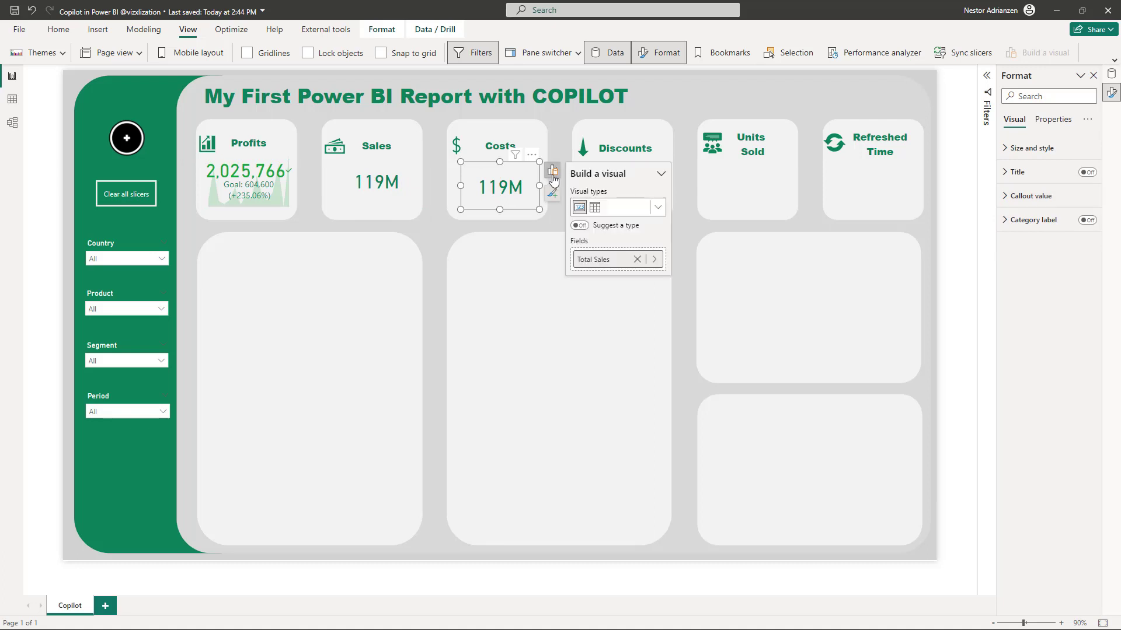
click(655, 261)
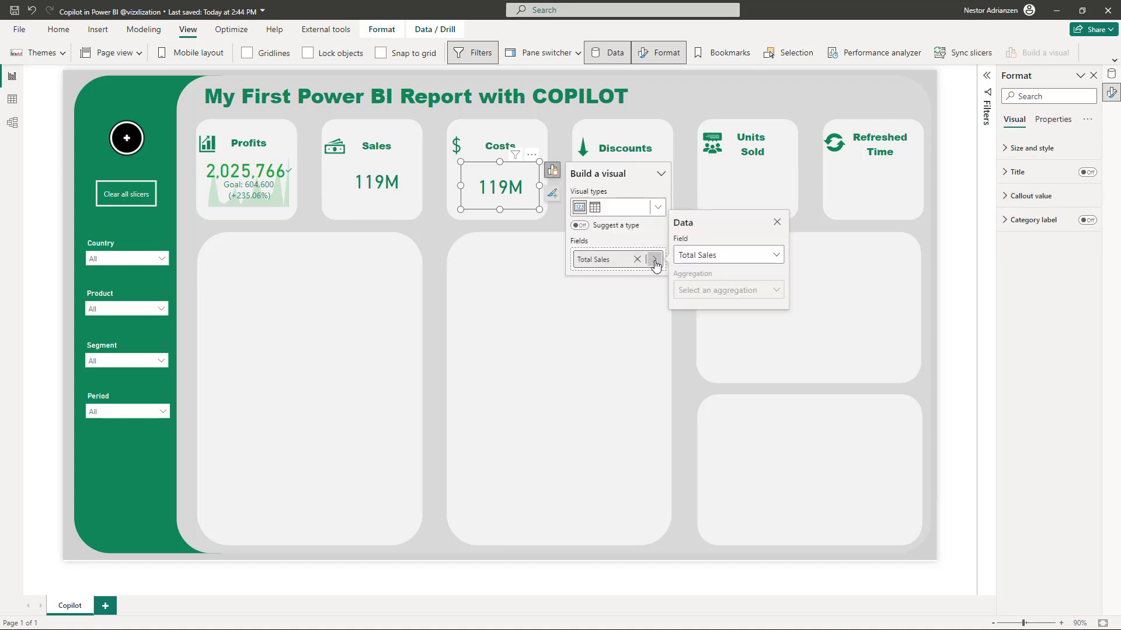
click(776, 259)
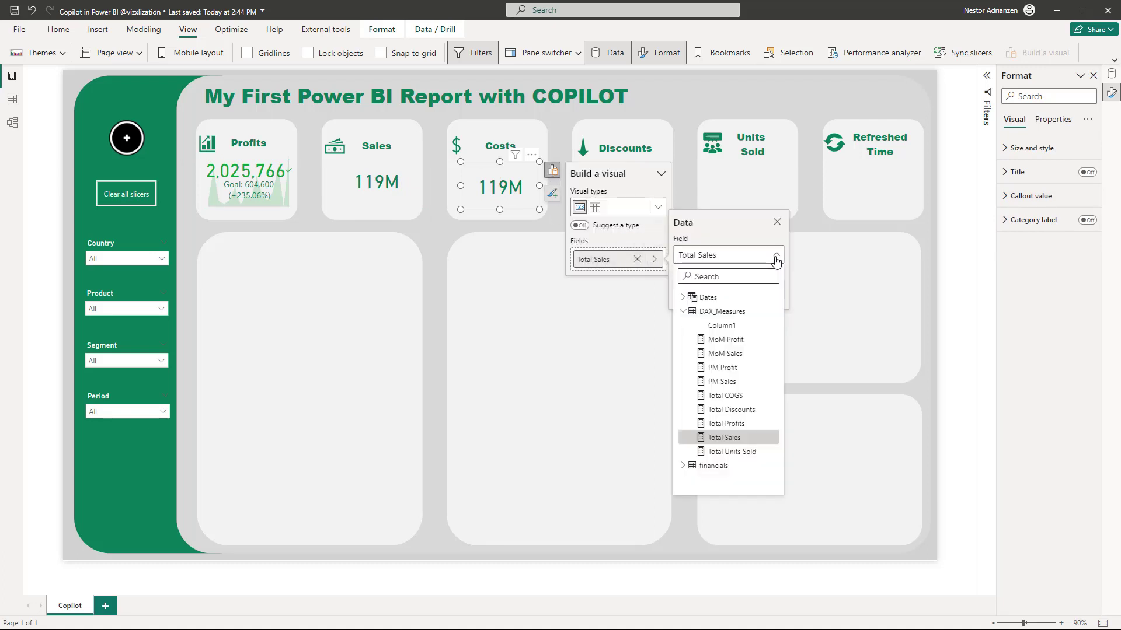
click(726, 395)
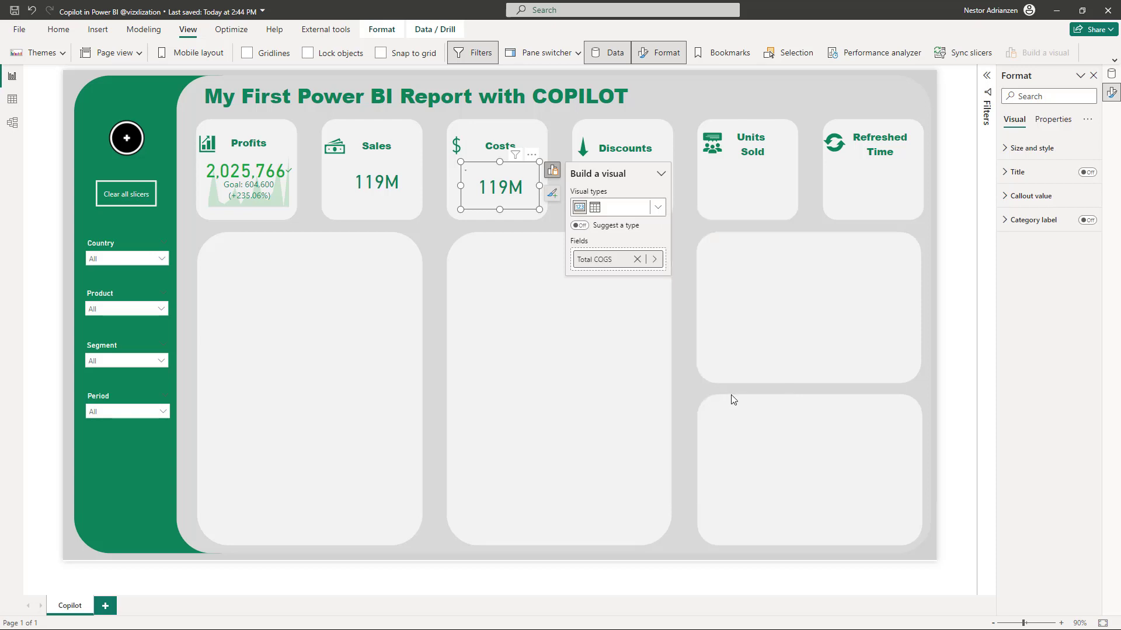
click(545, 213)
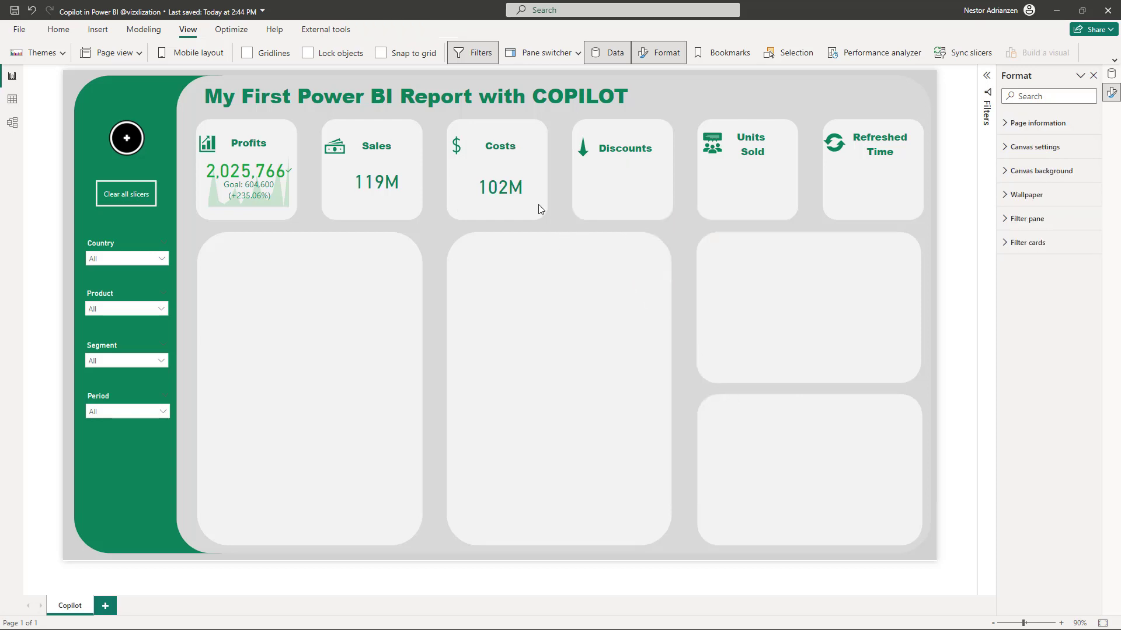
Duplicate the Costs visual onto the Discounts card and set the copy's field to Total Discounts
key(ctrl+c)
key(ctrl+v)
drag(533, 199, 639, 196)
click(672, 170)
click(773, 259)
click(847, 255)
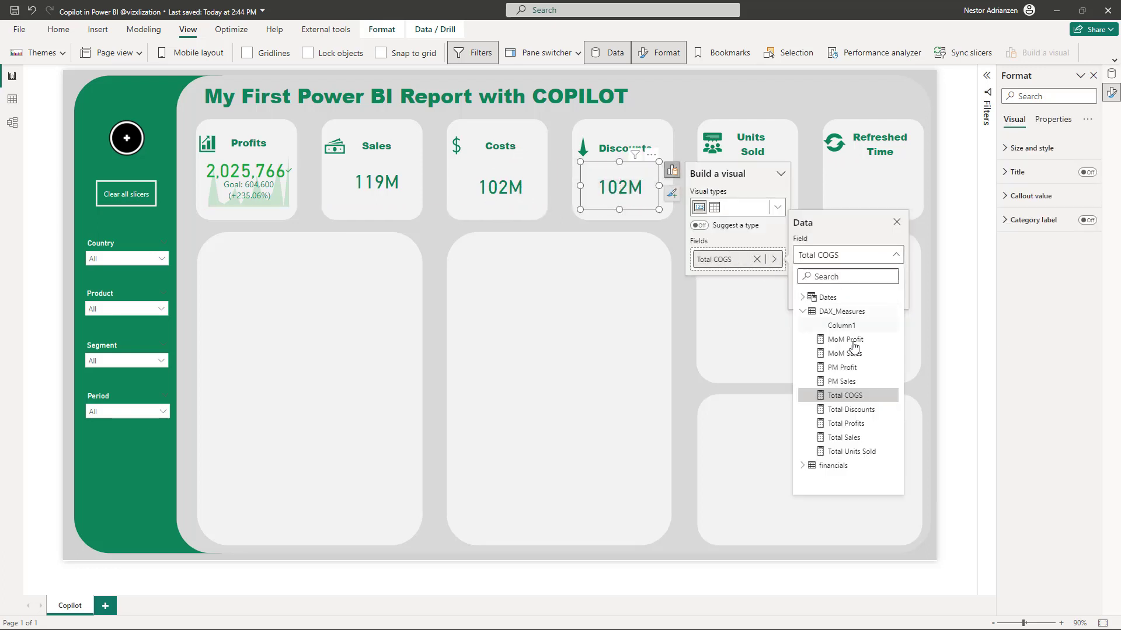
click(851, 409)
click(718, 198)
Duplicate the Discounts visual onto the Units Sold card and set the copy's field to Total Units Sold
click(642, 201)
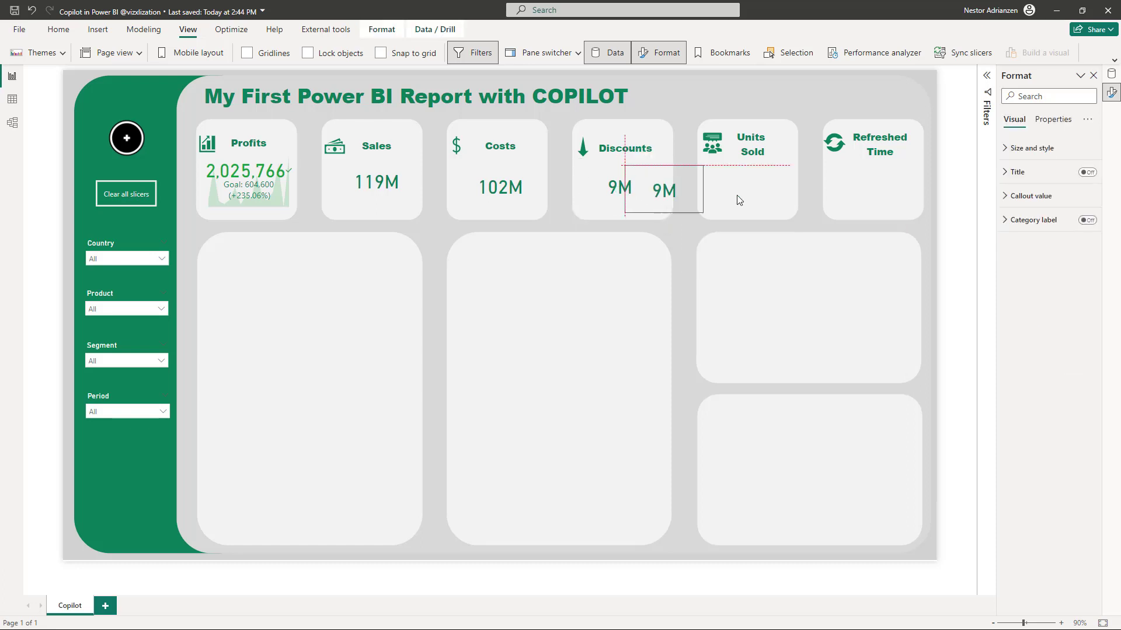
drag(736, 200, 753, 198)
click(804, 174)
click(907, 262)
click(981, 258)
click(981, 443)
click(923, 370)
Duplicate the Units Sold visual onto the Refreshed Time card and set the copy's field to Refreshed Time from financials
click(756, 192)
key(ctrl+c)
key(ctrl+v)
drag(756, 192, 884, 185)
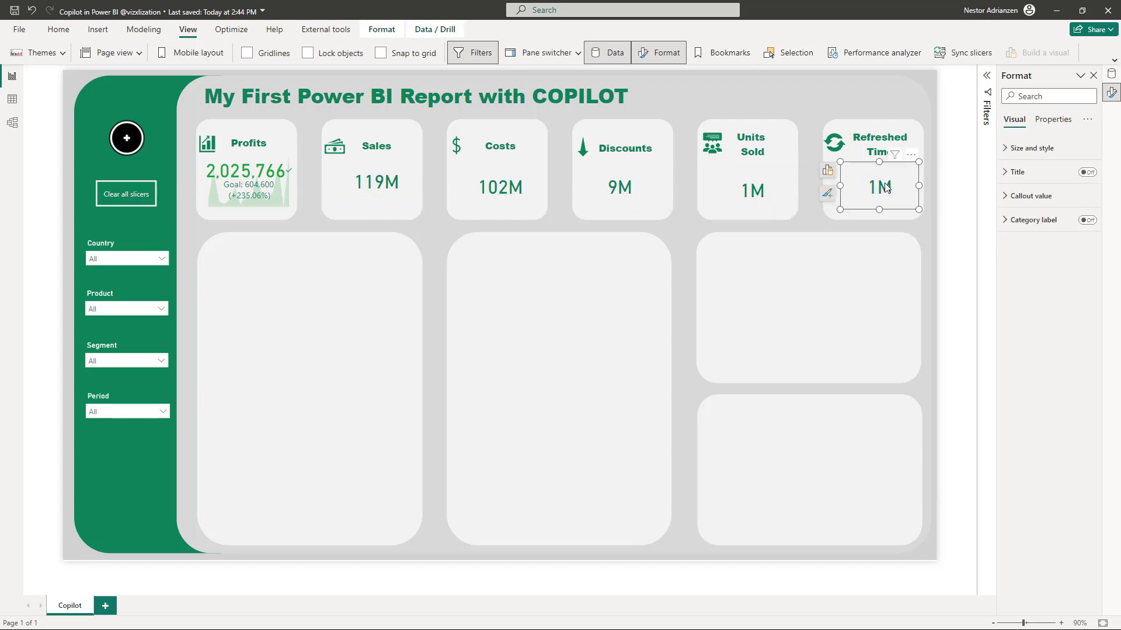
click(827, 171)
click(797, 259)
click(893, 255)
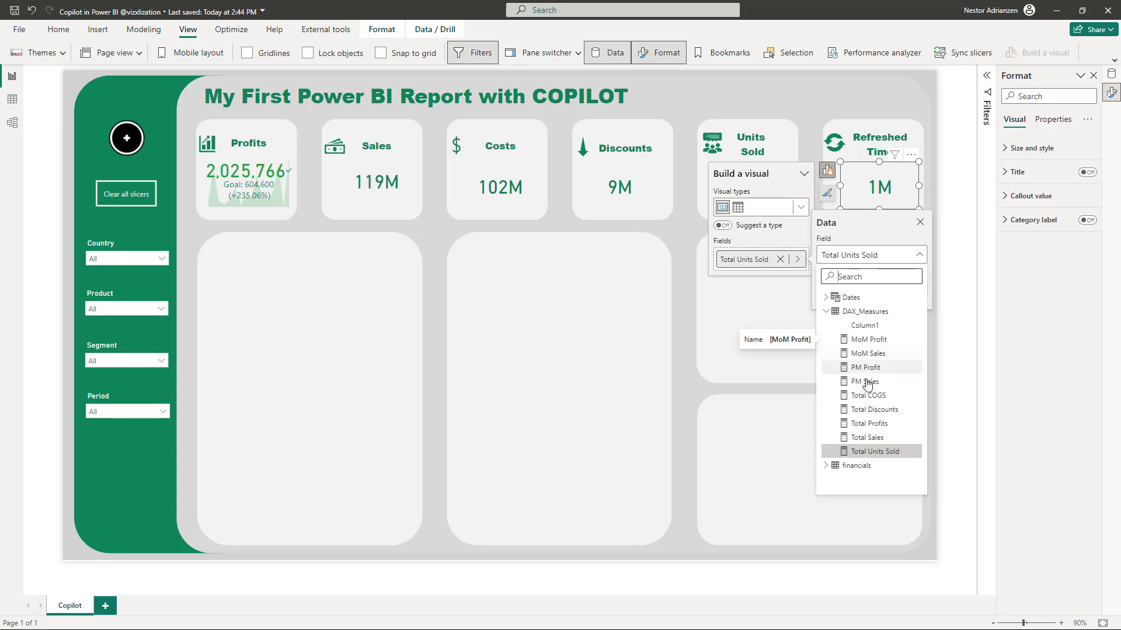
click(856, 465)
scroll(867, 373, down, 5)
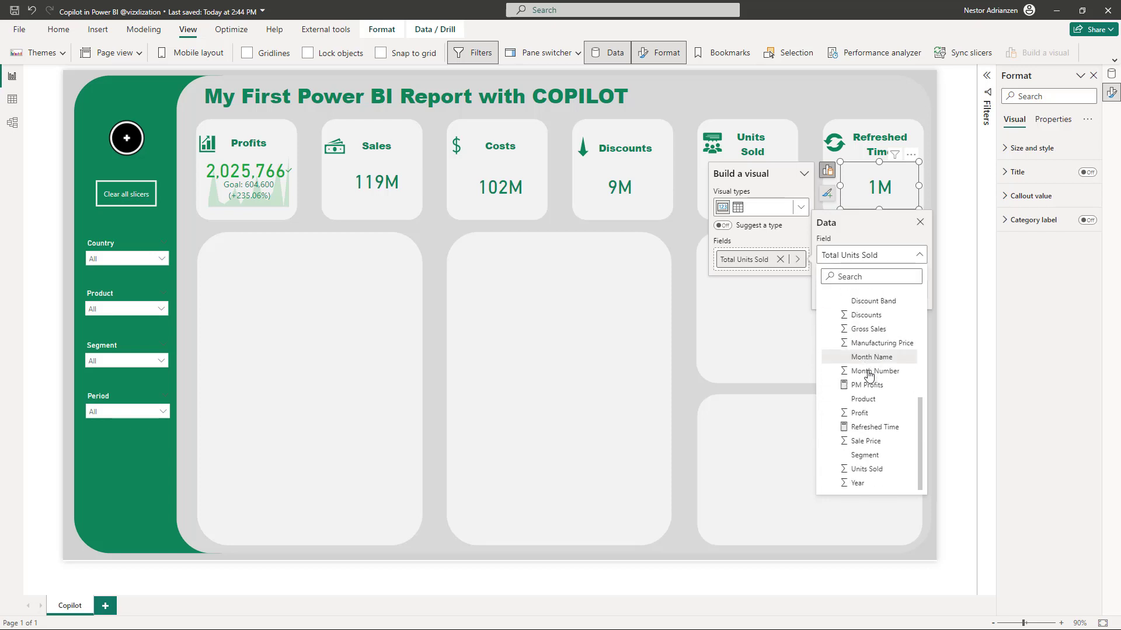
click(864, 429)
Widen the Refreshed Time visual to fill its card and set its callout value font size to 25
drag(837, 186, 828, 186)
drag(919, 186, 921, 185)
click(816, 193)
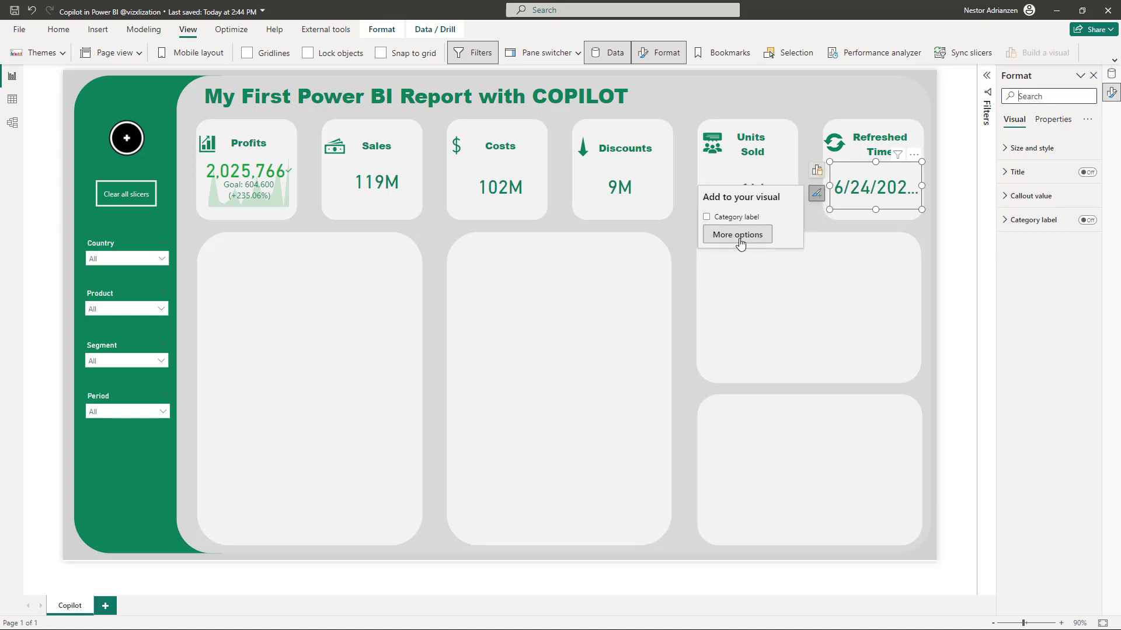
click(1030, 196)
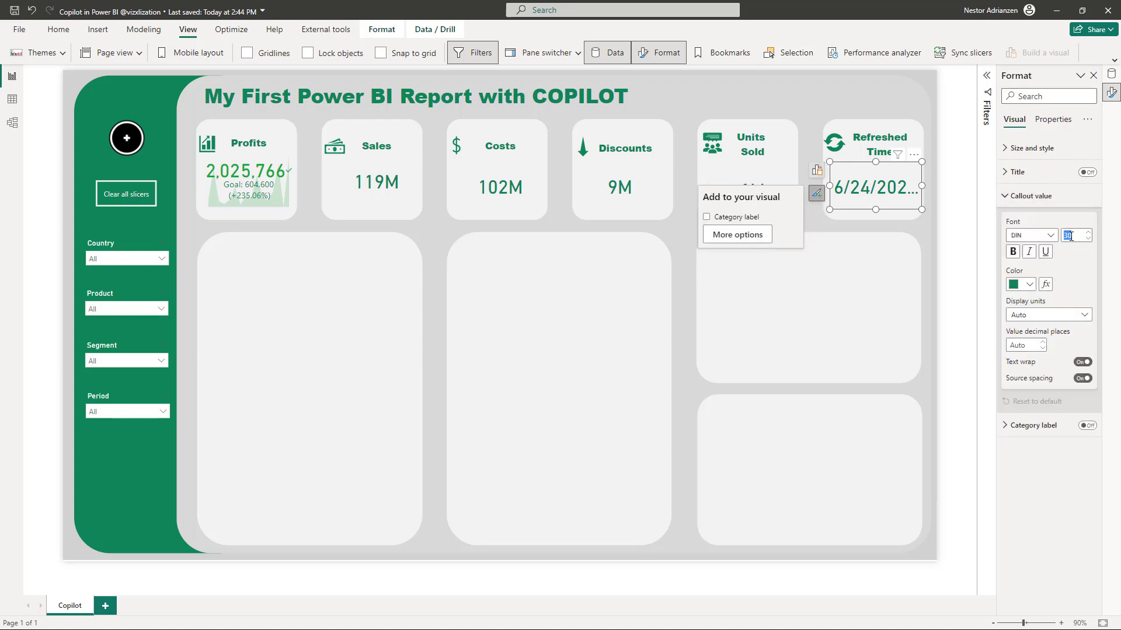
text(25)
click(918, 234)
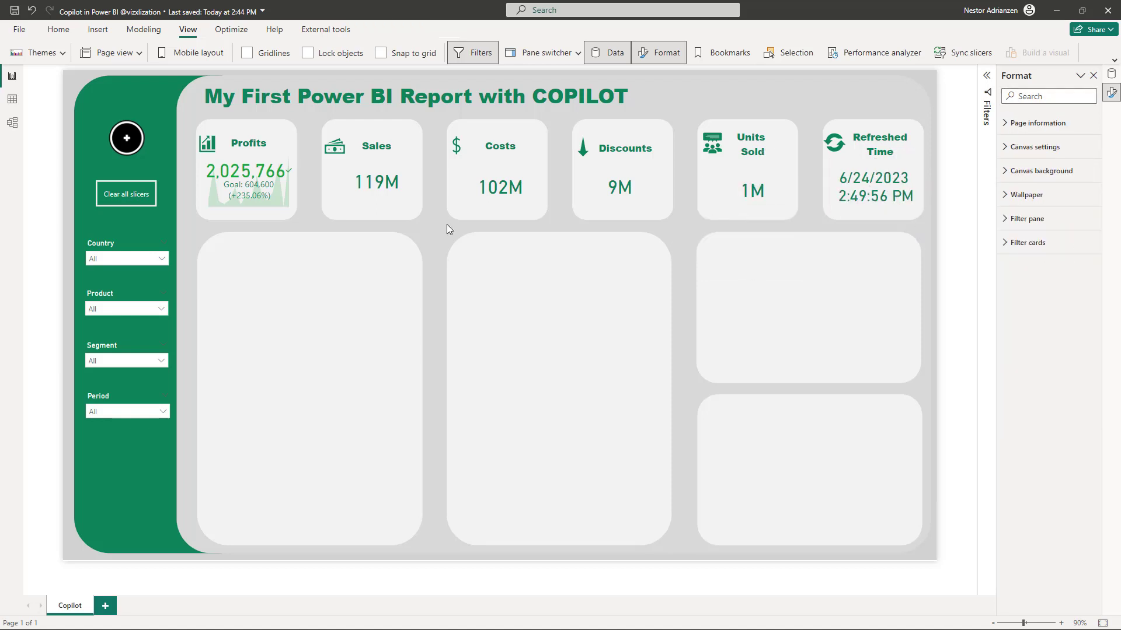
Insert a visual on the large panel below the Profits card, add MoM Profit from DAX_Measures and make it a stacked column chart
click(292, 294)
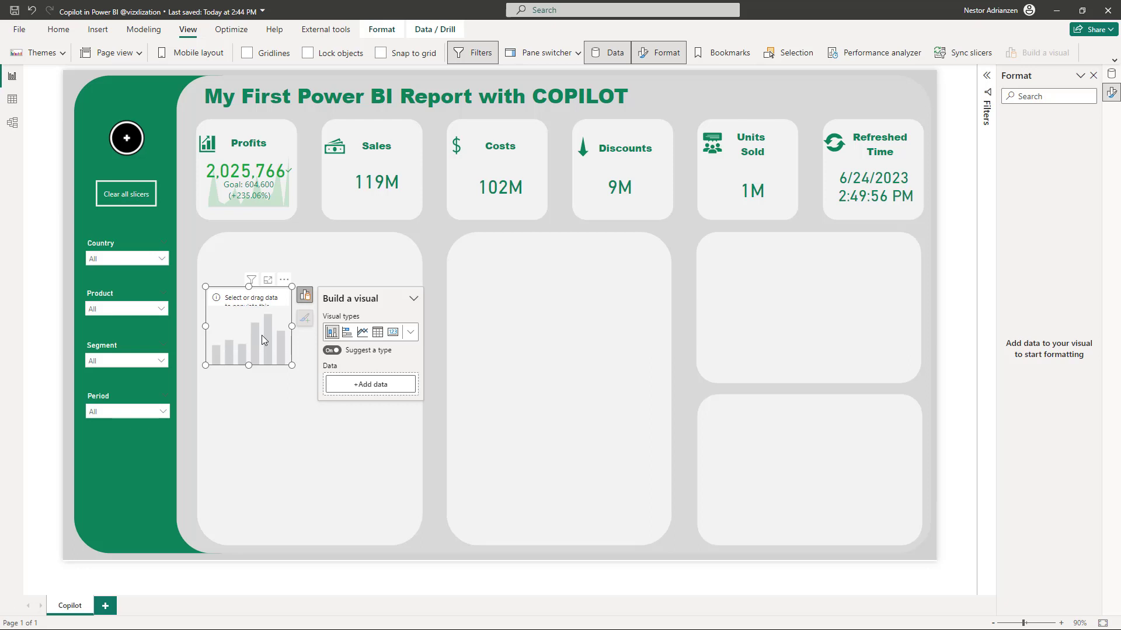
click(380, 390)
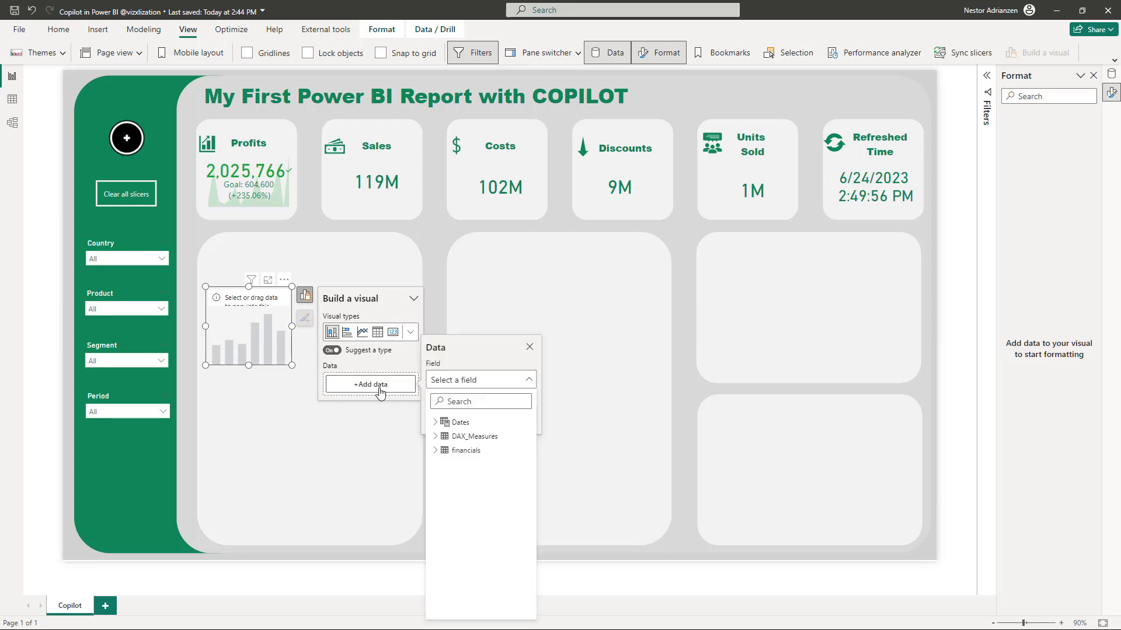
click(437, 438)
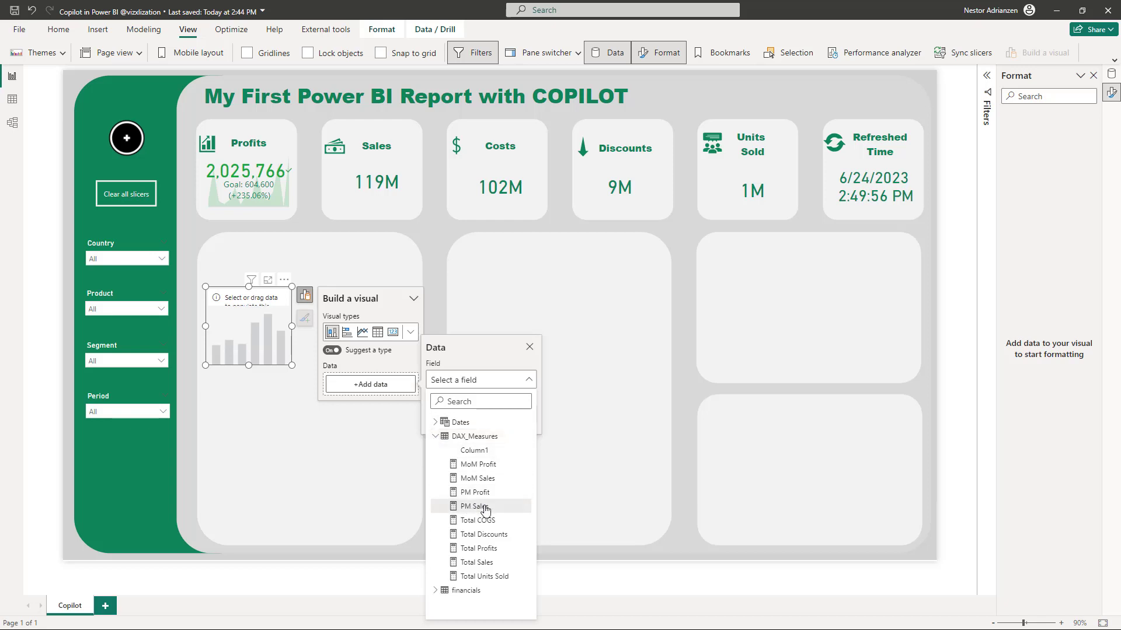
click(478, 465)
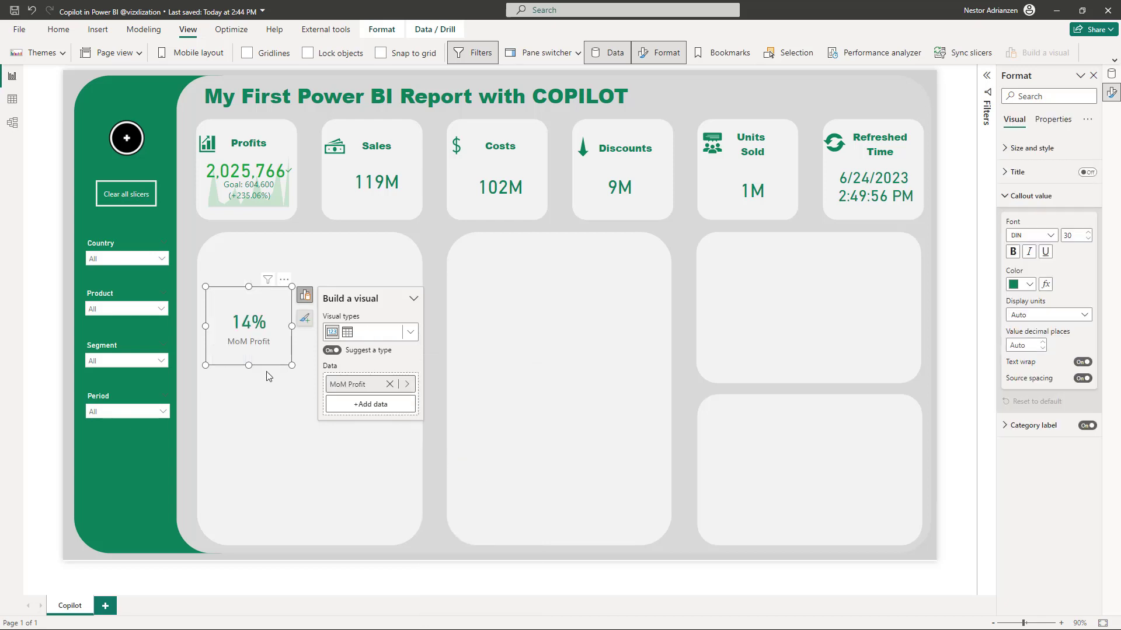
click(411, 333)
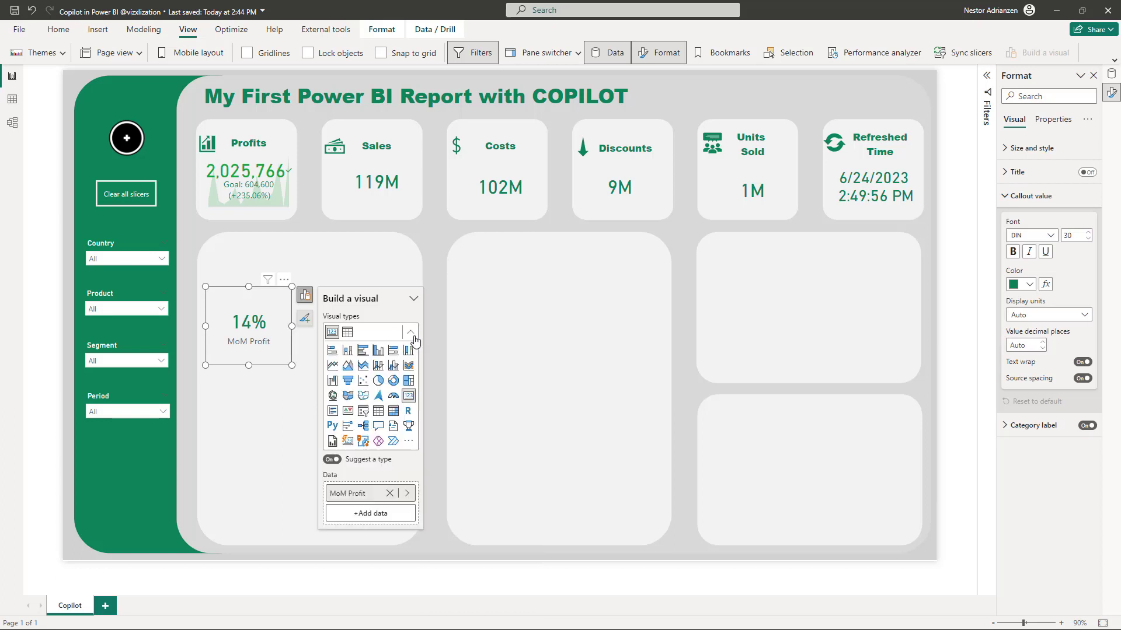
click(349, 351)
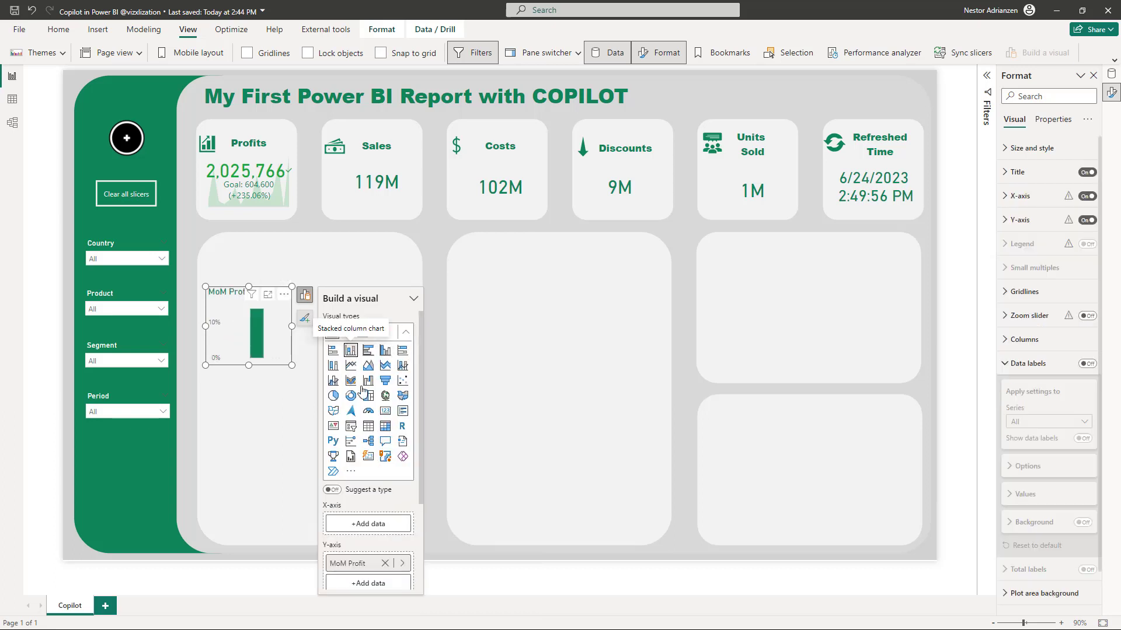
Set the column chart's X-axis to Date from Dates and remove the Quarter and Day levels
click(362, 524)
click(431, 312)
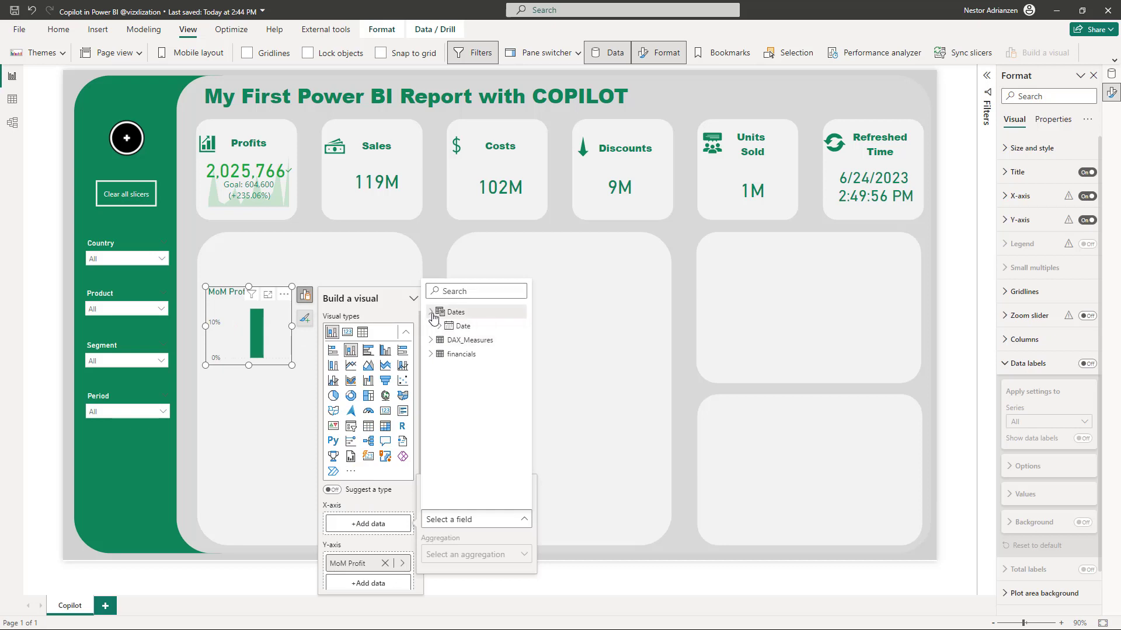
click(463, 326)
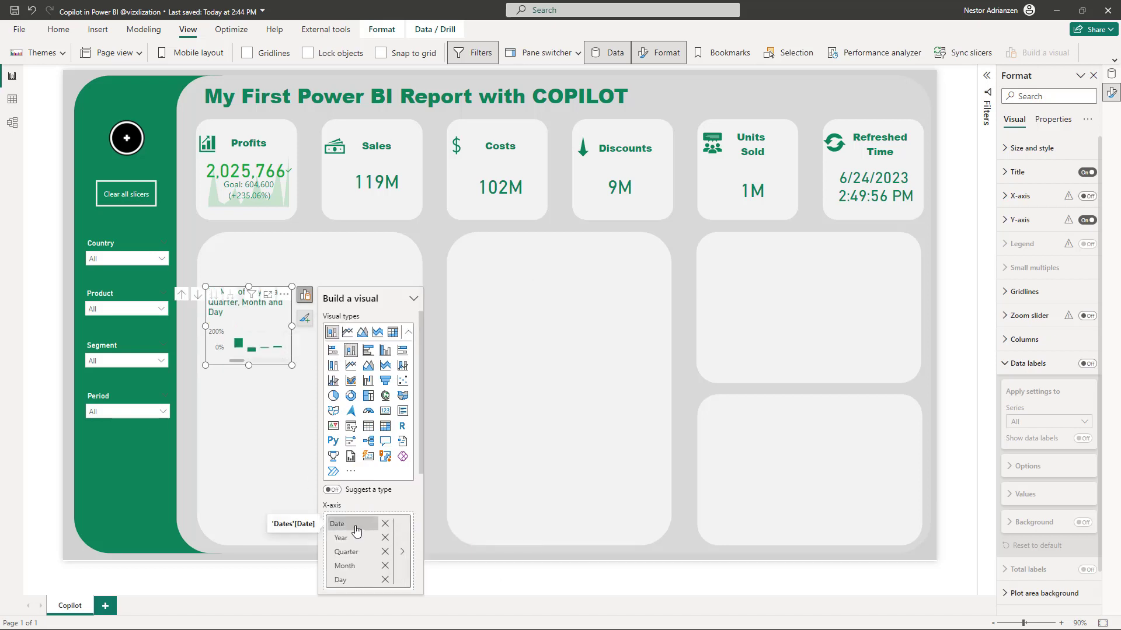
click(385, 551)
click(384, 566)
Enlarge the MoM Profit column chart to nearly fill the large panel and shift it slightly upward
drag(293, 365, 409, 412)
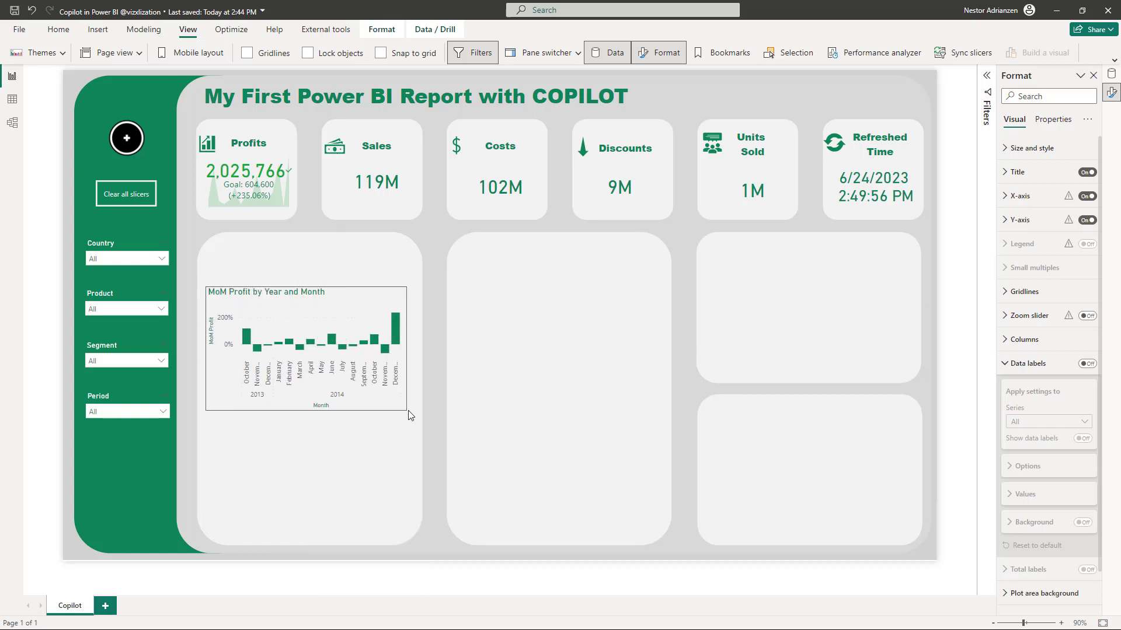
click(319, 410)
drag(305, 410, 299, 512)
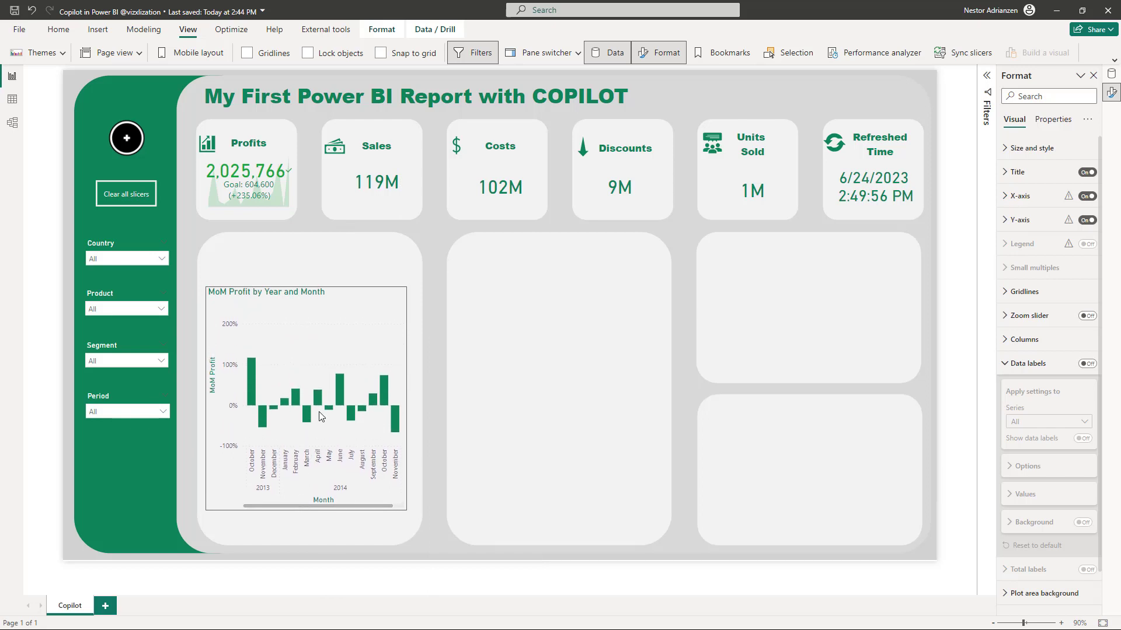
drag(324, 354, 323, 340)
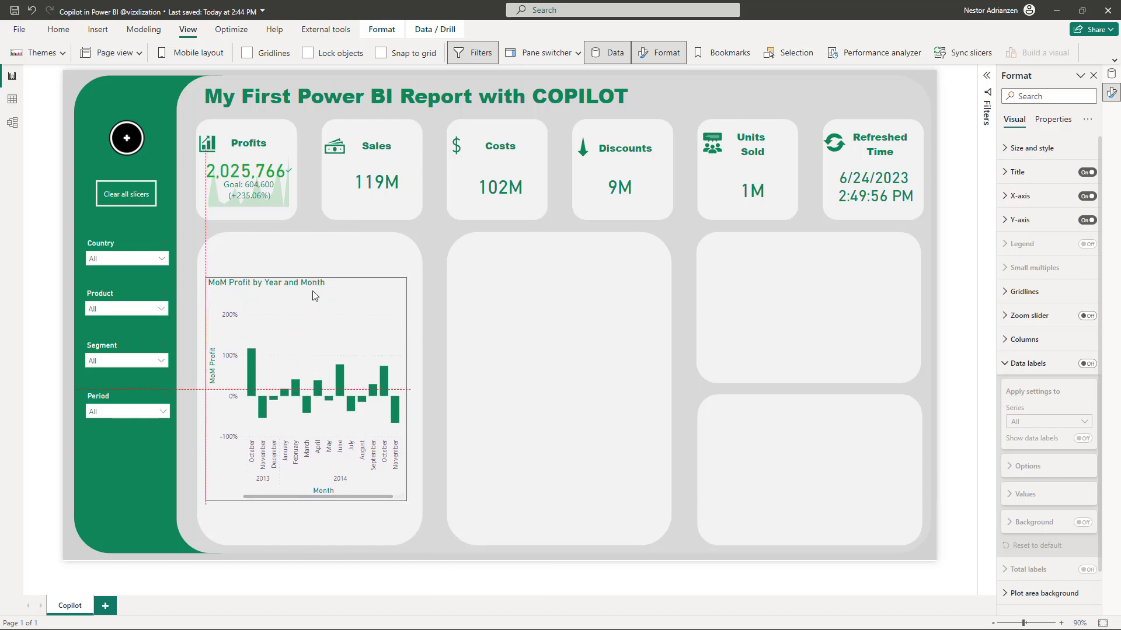
Change the column chart's title to "MoM Profit Growth"
click(262, 288)
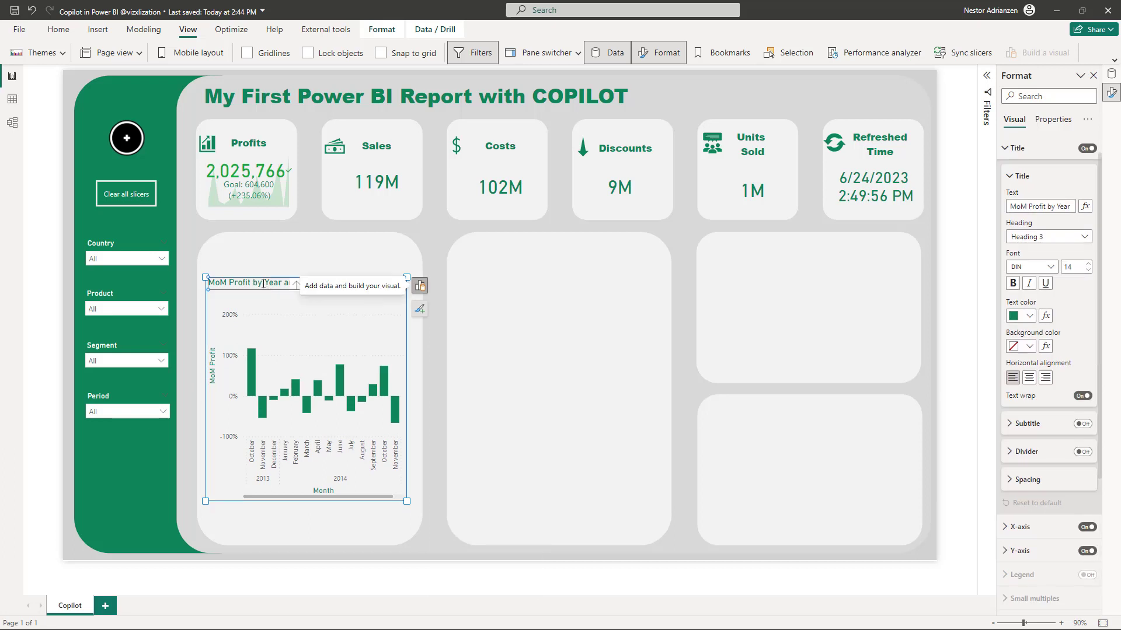
double_click(265, 284)
drag(336, 284, 268, 284)
text(Gr)
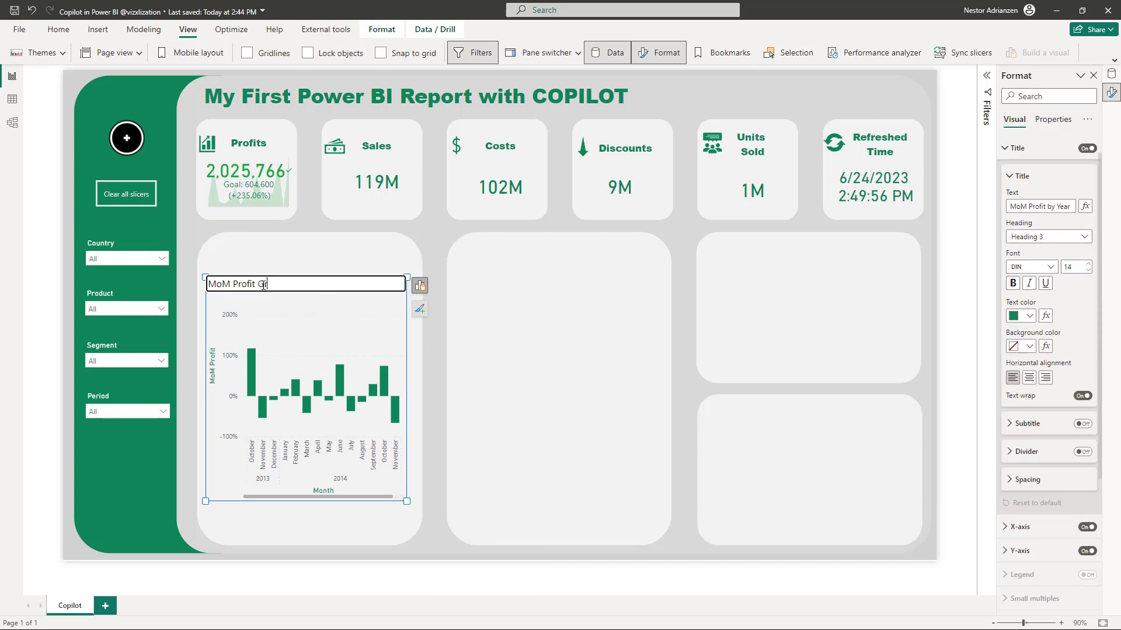
text(owth)
key(Return)
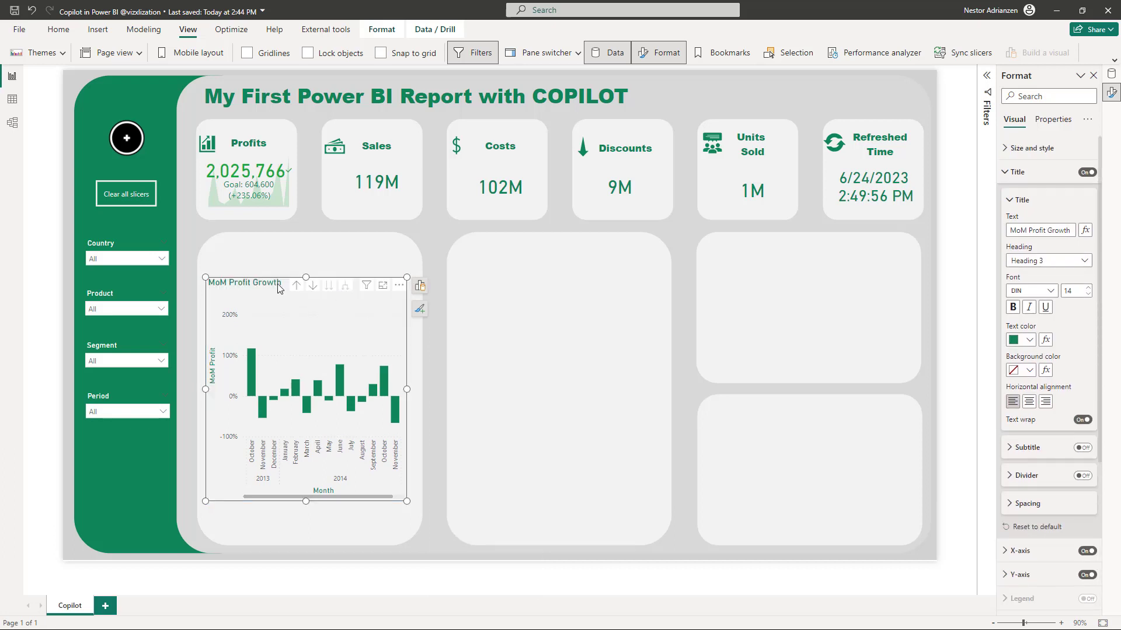
Format the chart title with white text, centered alignment and the green theme color as background
double_click(278, 285)
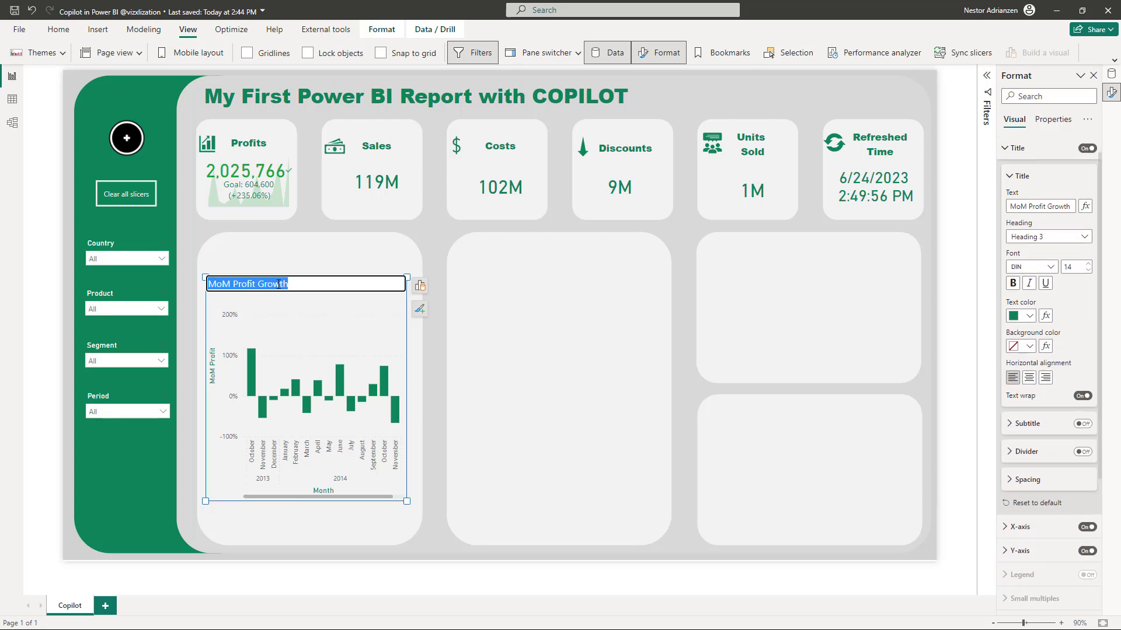
click(1030, 317)
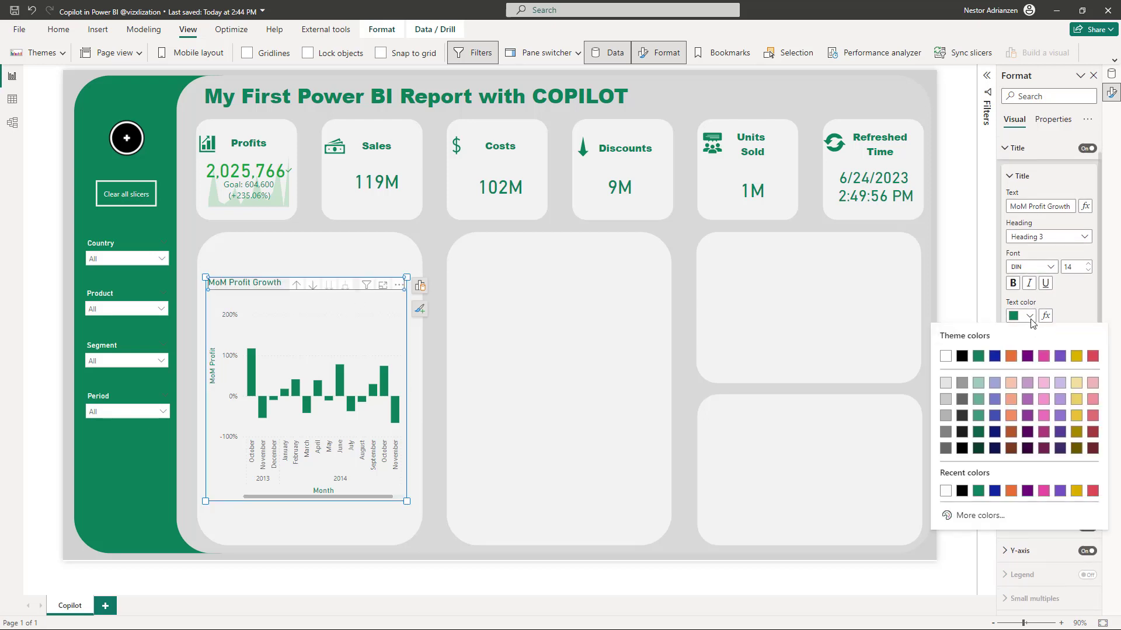
click(945, 357)
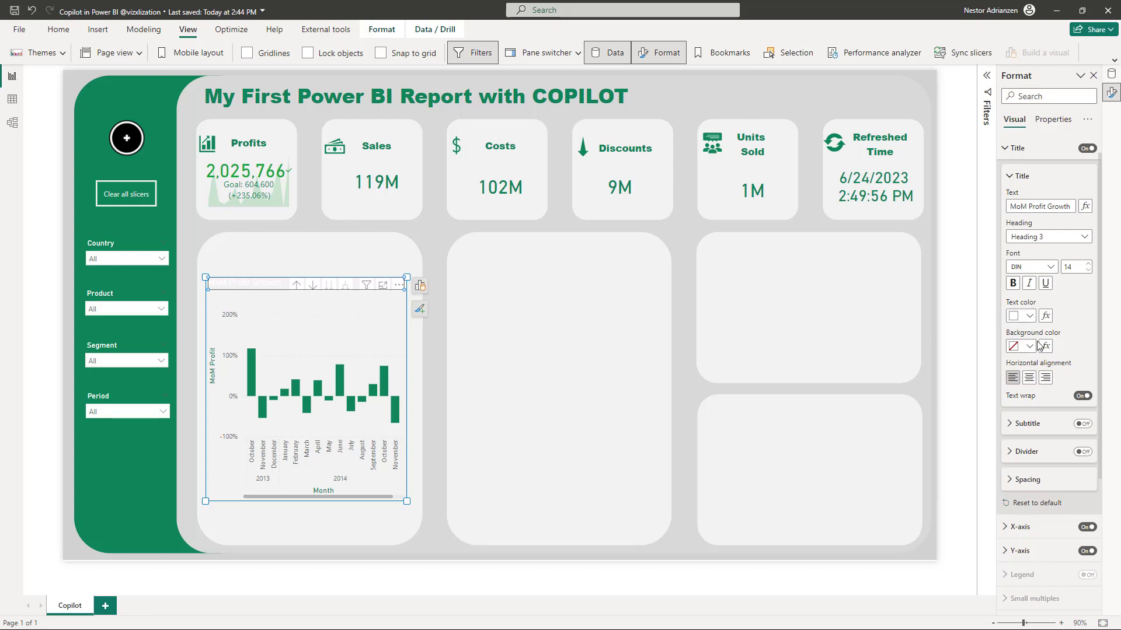
click(1029, 378)
scroll(1030, 286, up, 1)
click(1031, 372)
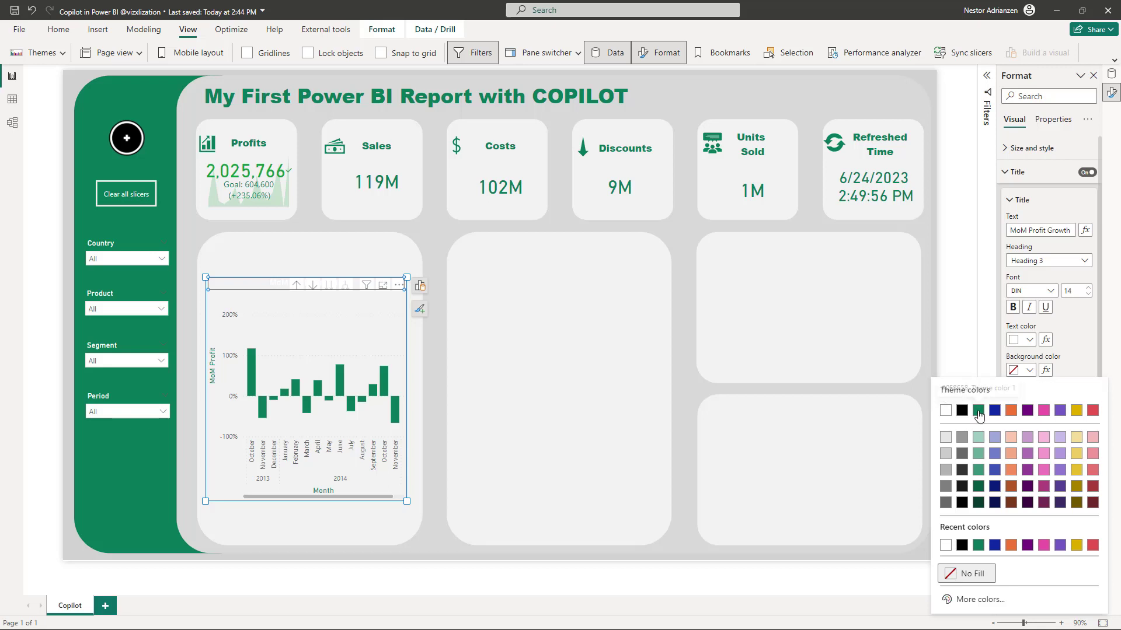
click(978, 410)
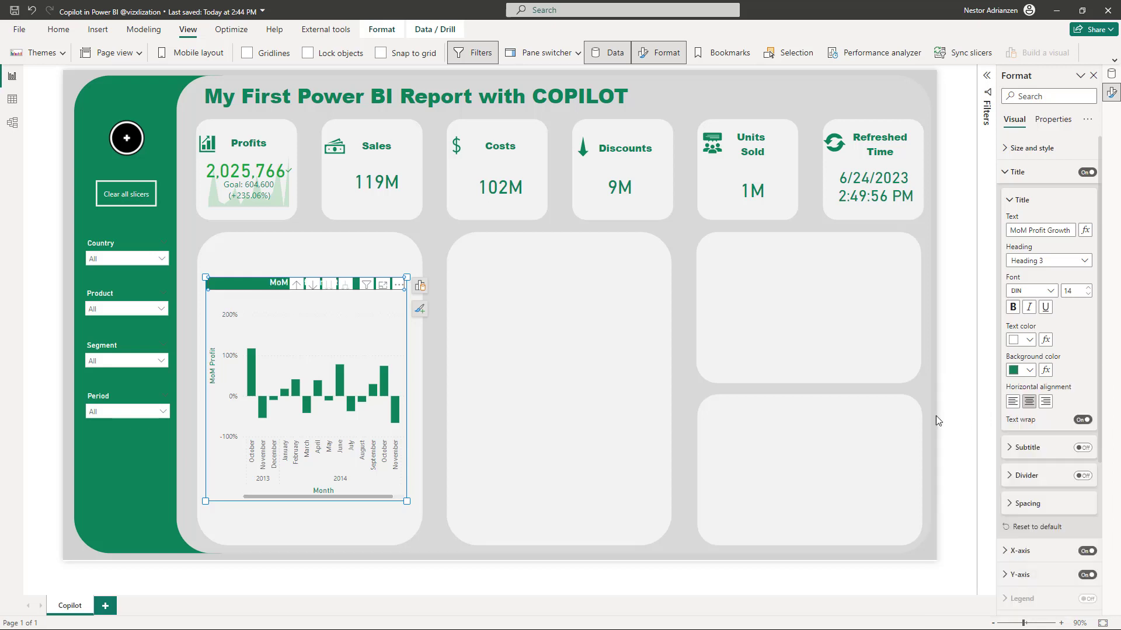
Enlarge the MoM Profit Growth chart vertically and widen it slightly so it fills more of its panel
click(378, 258)
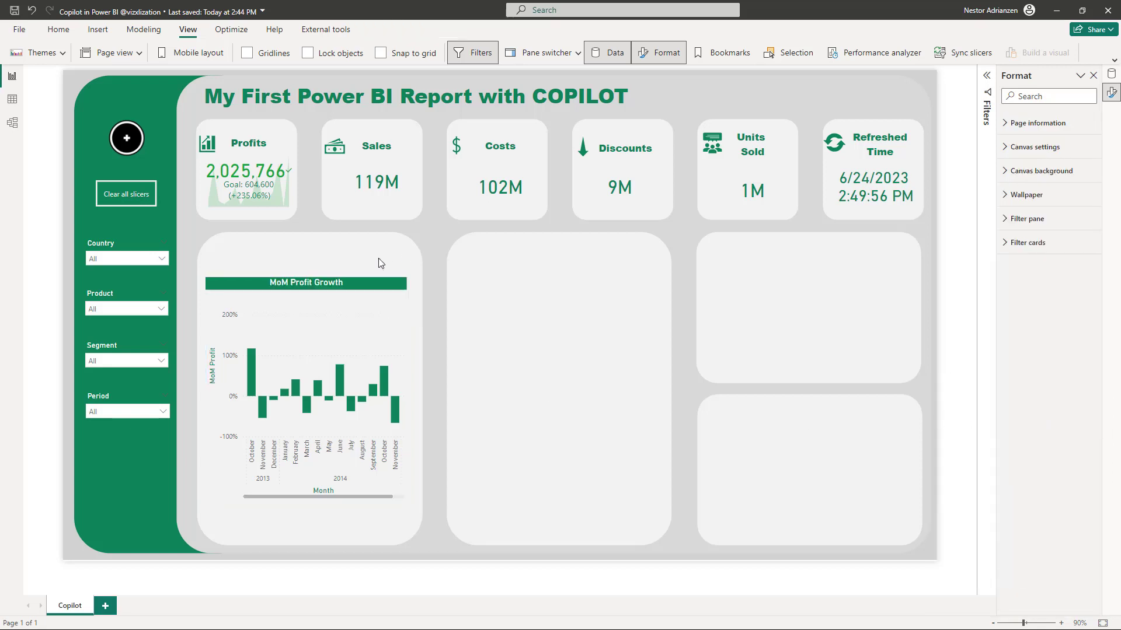
click(359, 311)
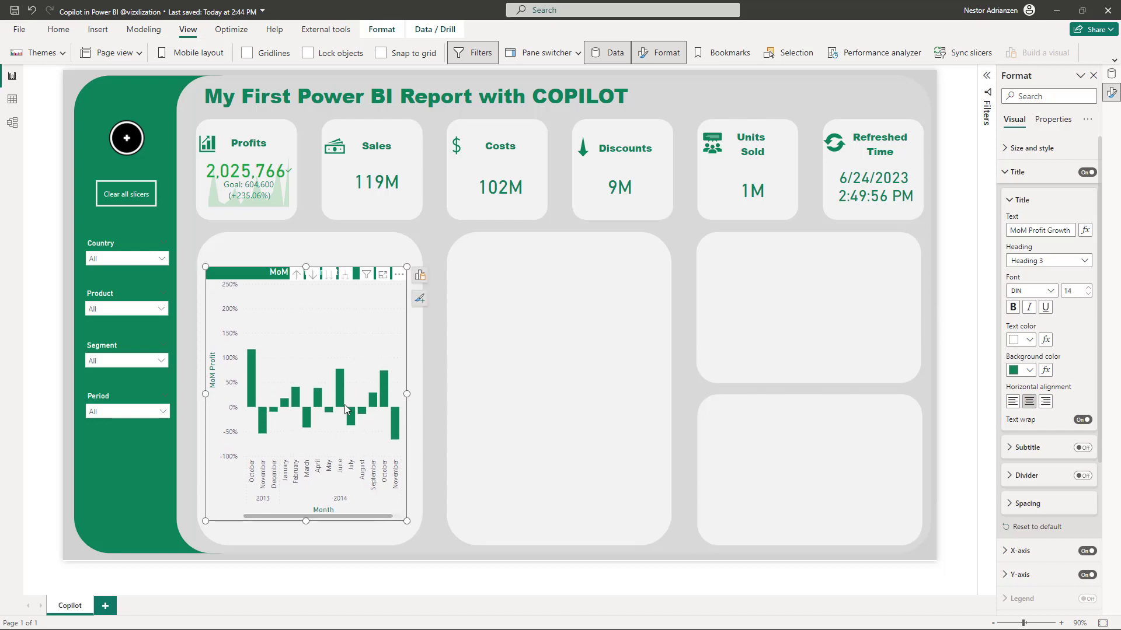
drag(408, 395, 415, 395)
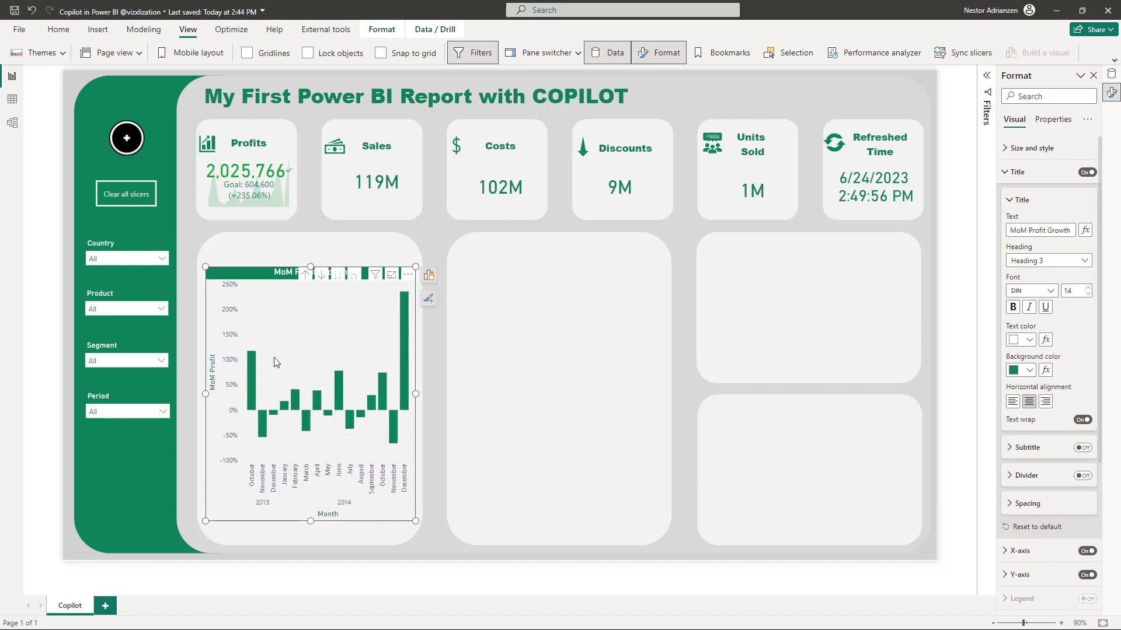
Turn off the X-axis and Y-axis titles on the MoM Profit Growth chart
click(1005, 175)
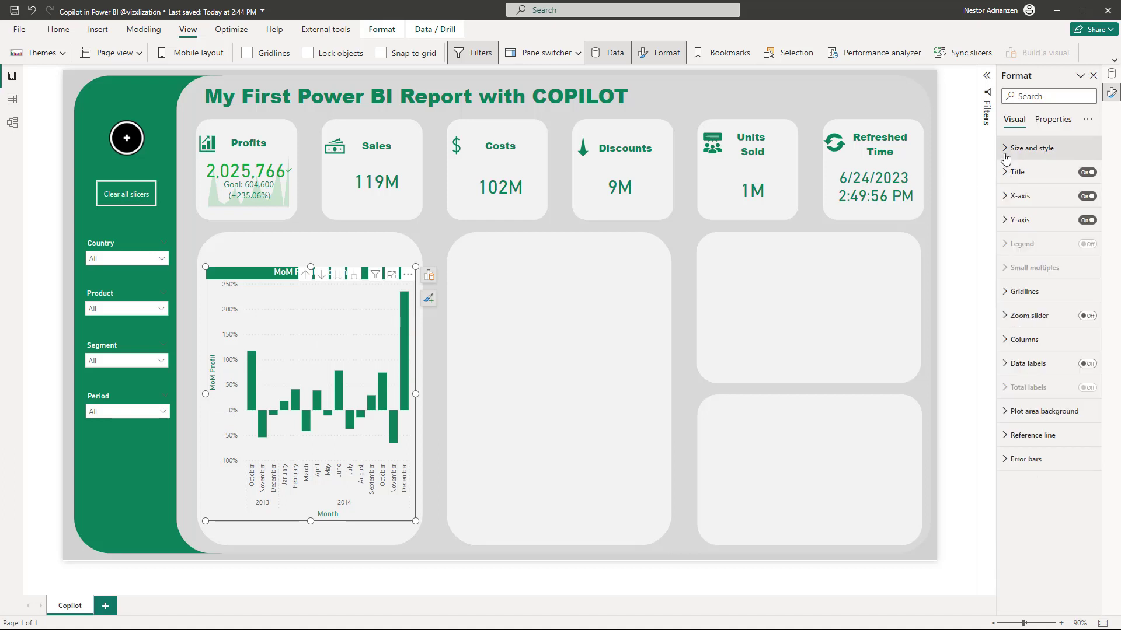
click(1005, 199)
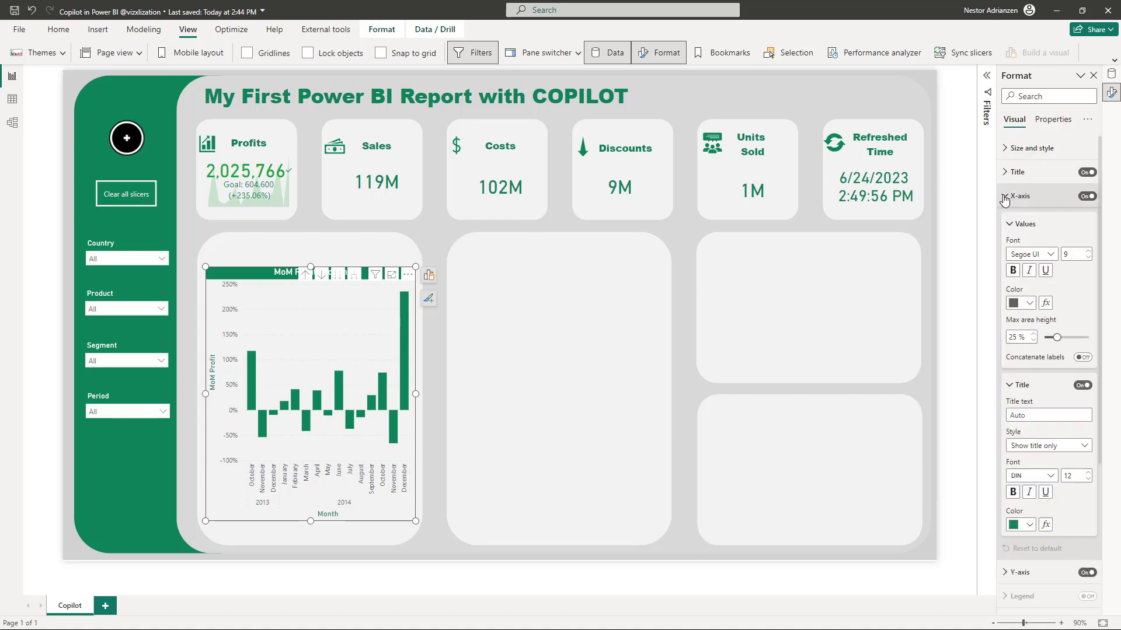
scroll(1062, 385, down, 1)
click(1082, 314)
scroll(1027, 213, up, 1)
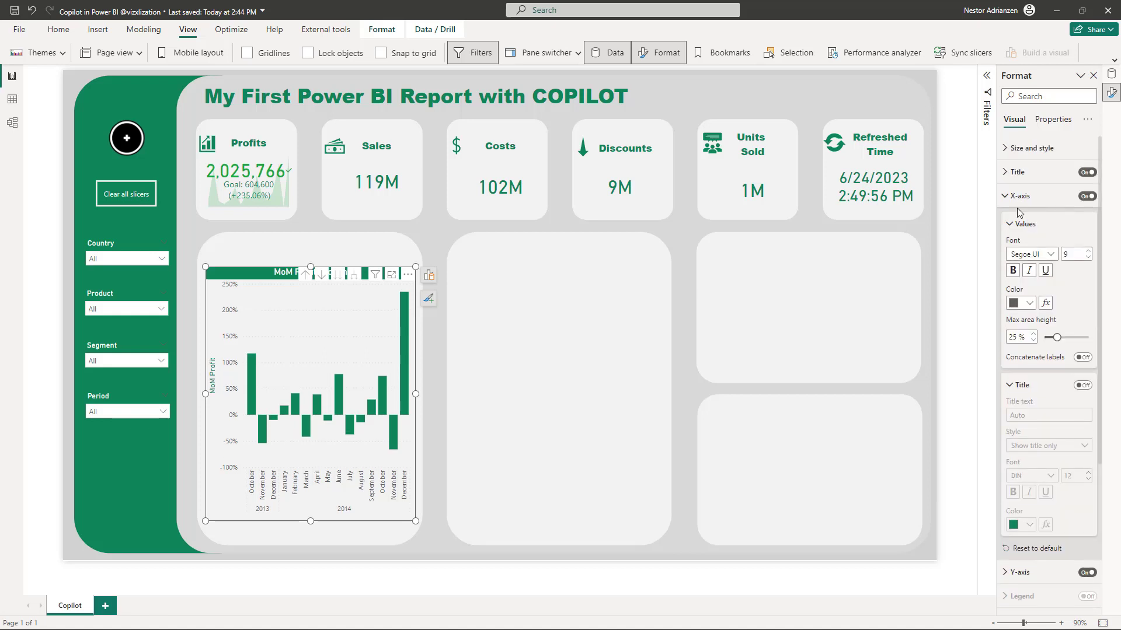
click(1004, 197)
click(1003, 222)
scroll(1077, 403, down, 3)
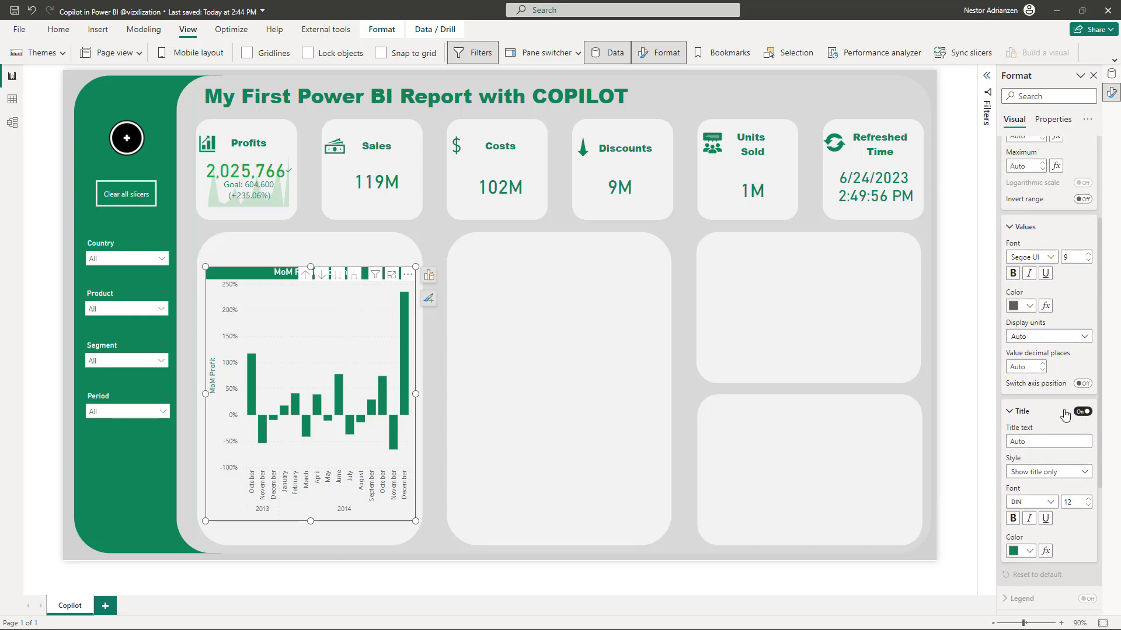
click(1082, 411)
click(429, 384)
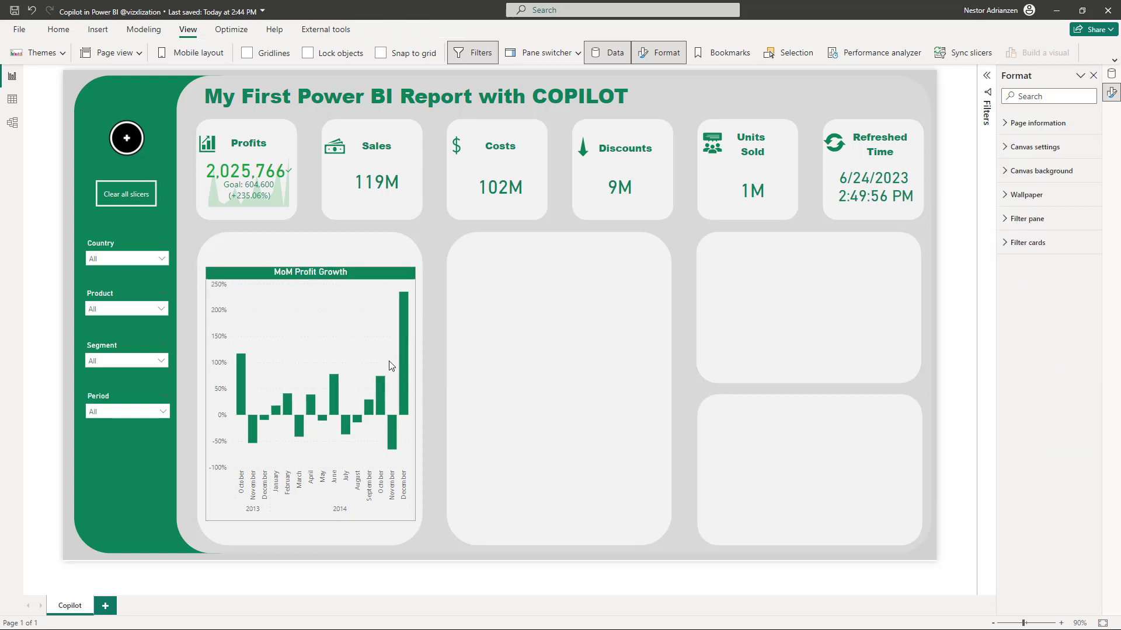
click(400, 274)
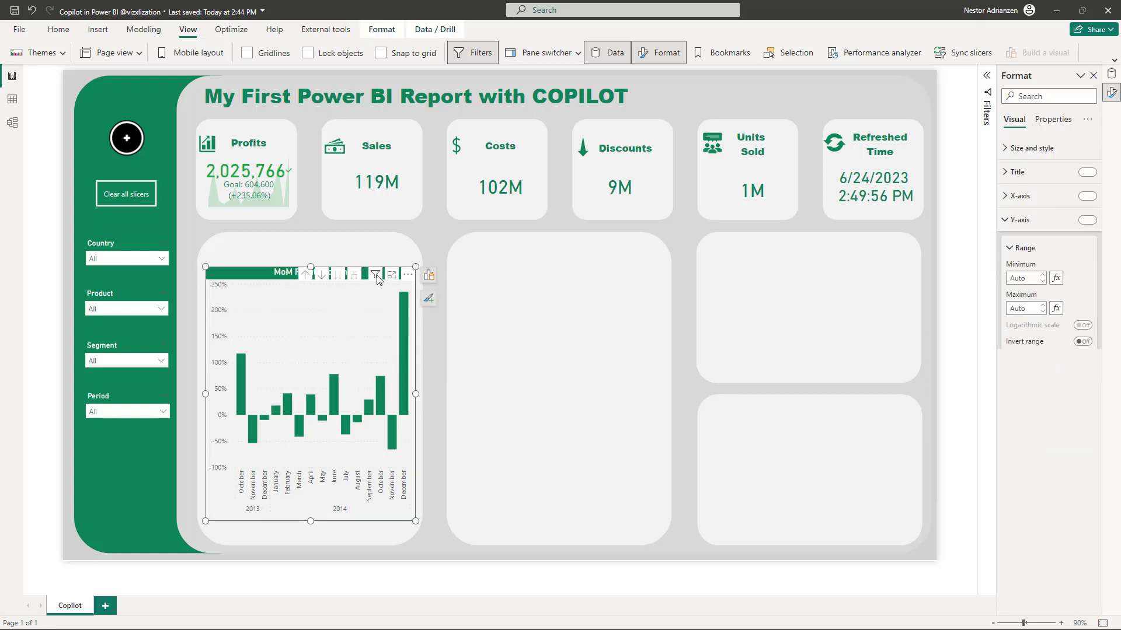
click(428, 275)
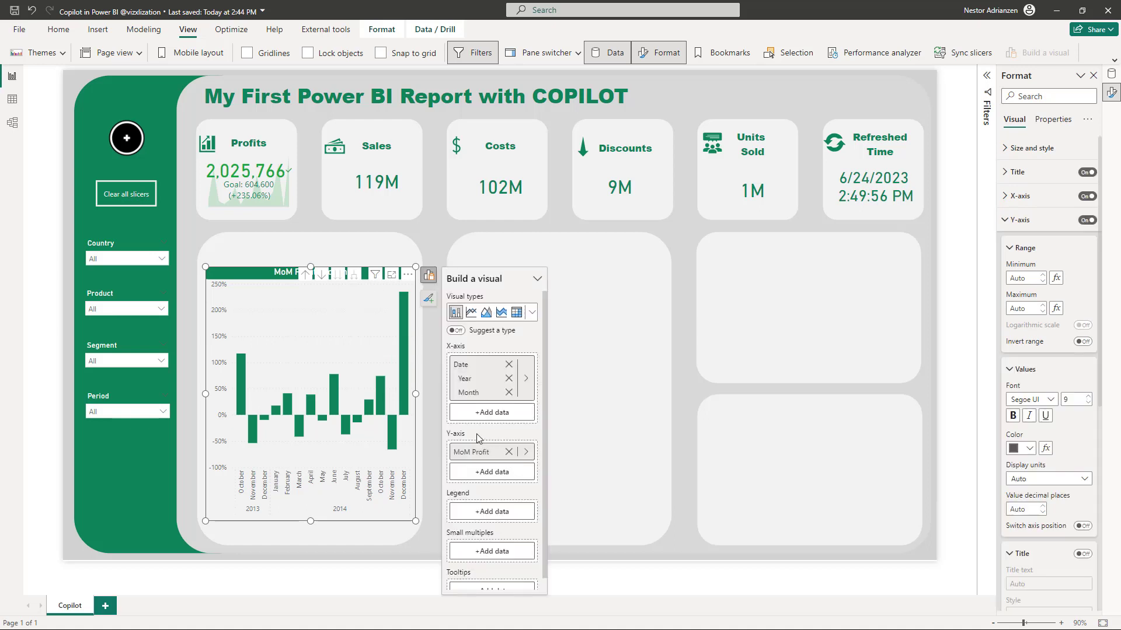
right_click(490, 453)
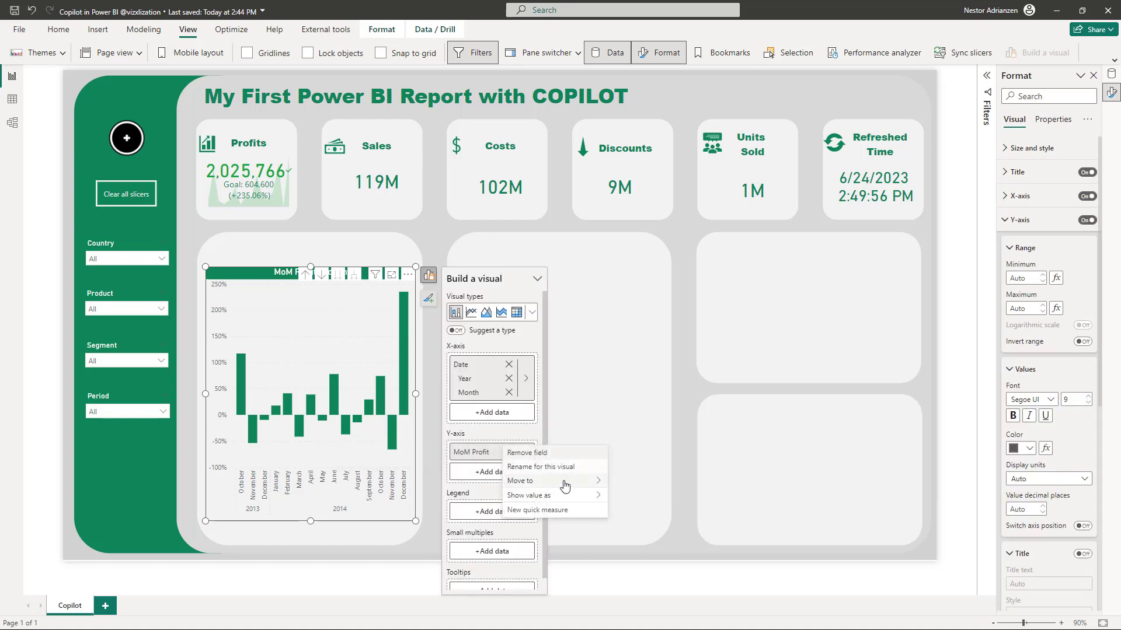
mouse_move(555, 482)
click(442, 244)
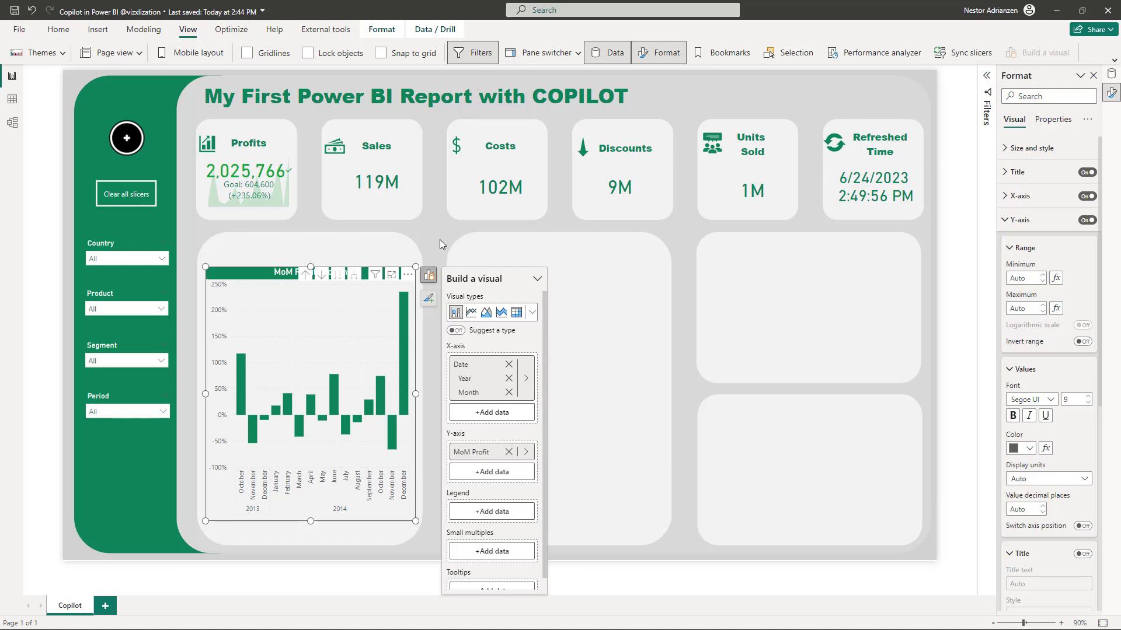
click(439, 250)
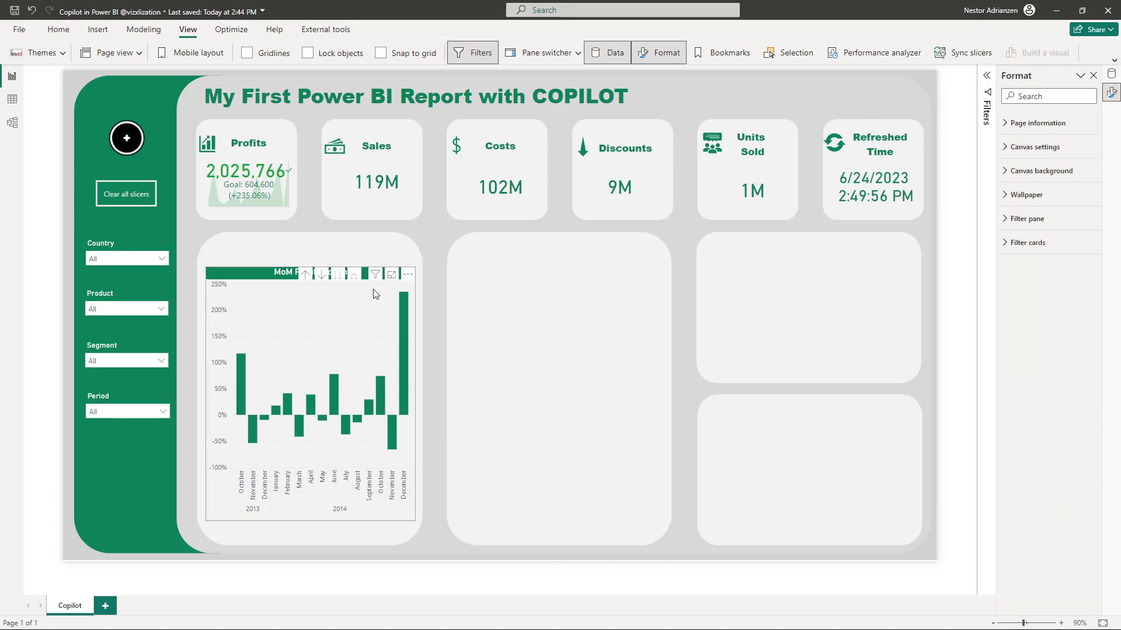
Start conditional formatting of the chart's column color, using the Rules format style based on MoM Profit
click(391, 301)
click(428, 298)
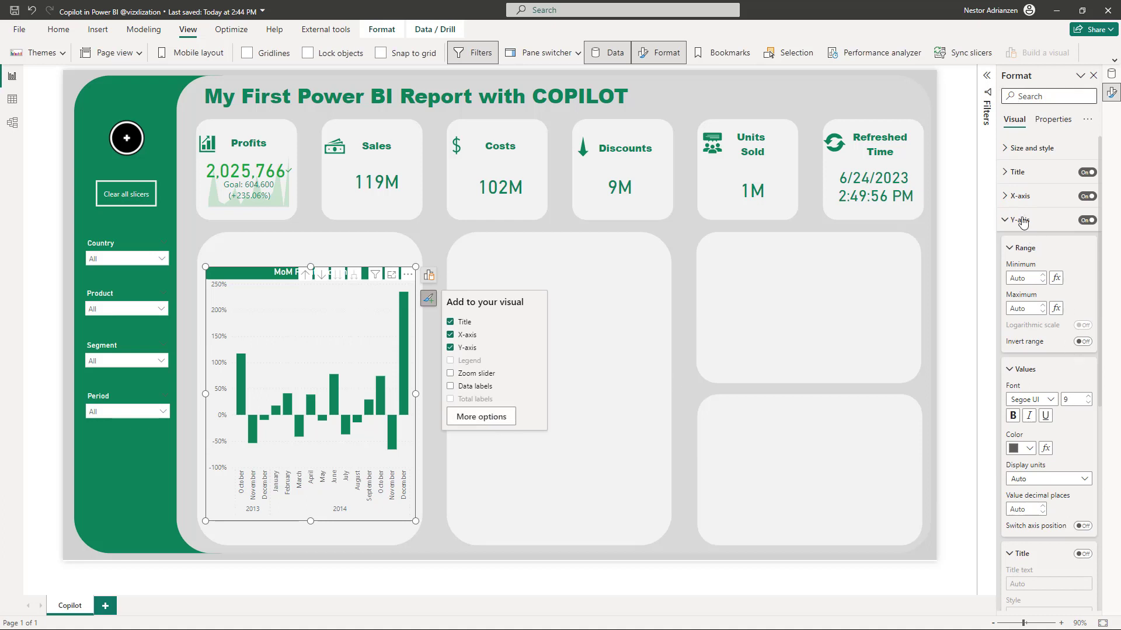
click(1005, 221)
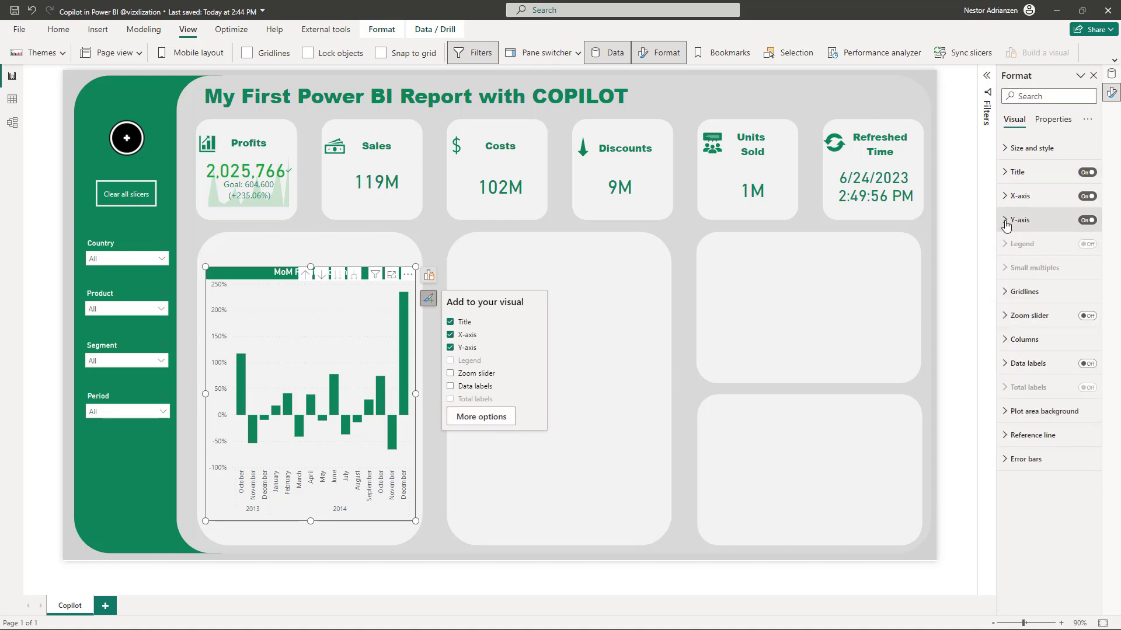
click(1030, 342)
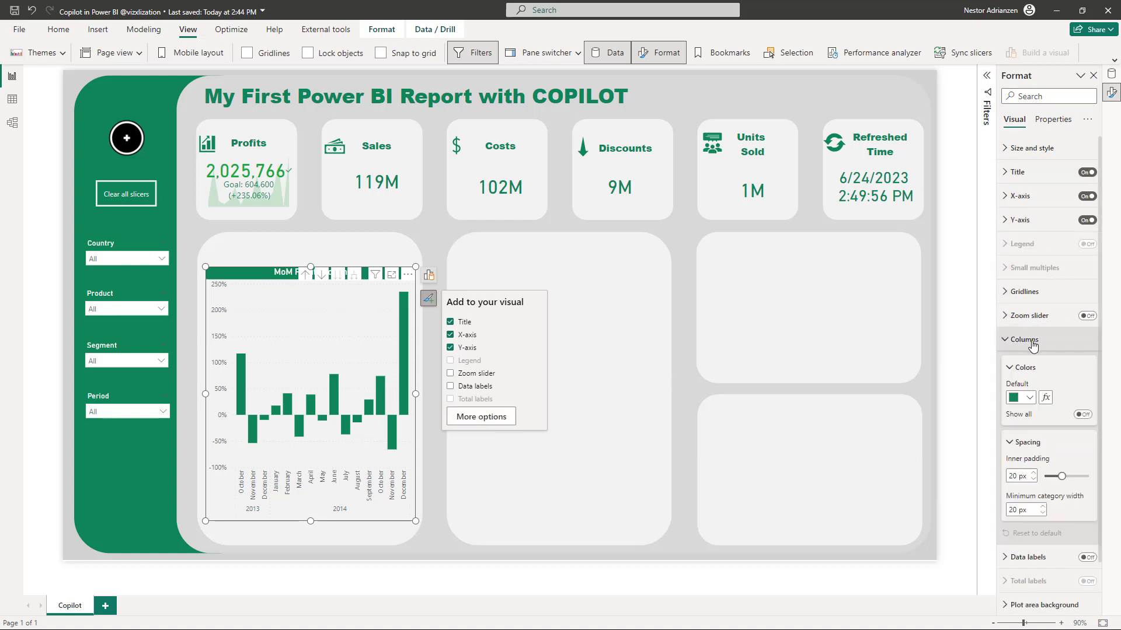
click(1045, 398)
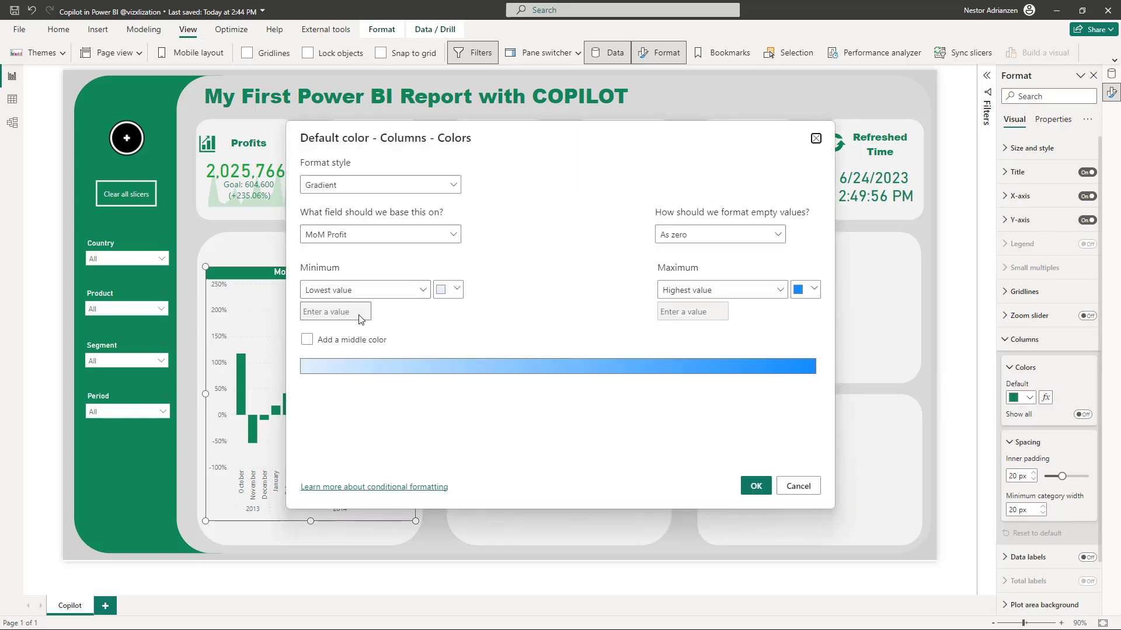
click(444, 186)
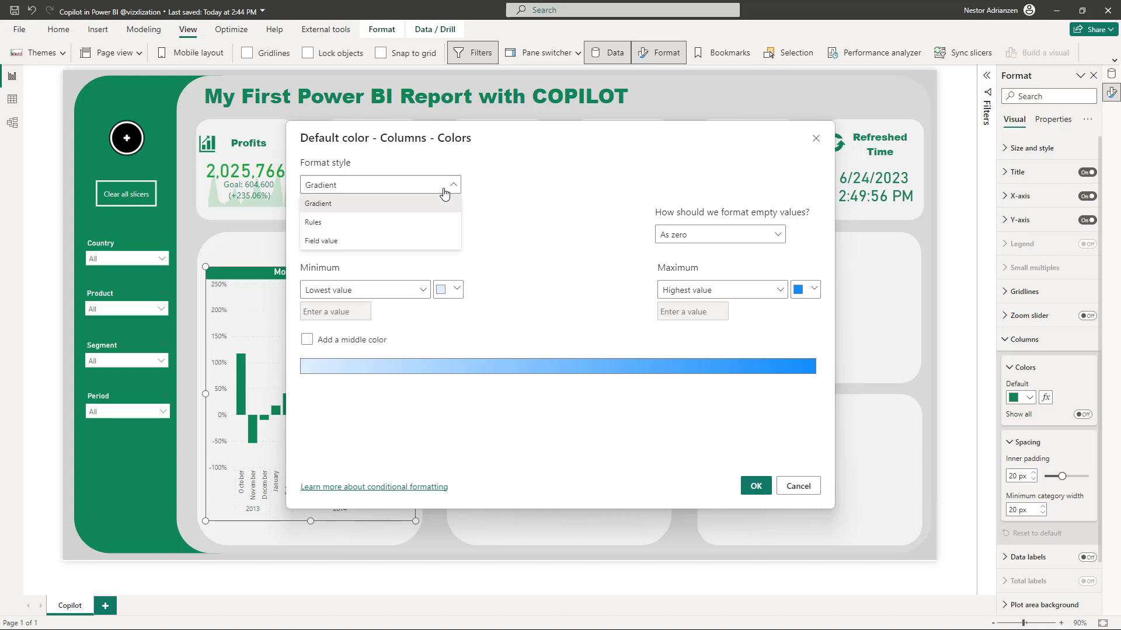
click(400, 219)
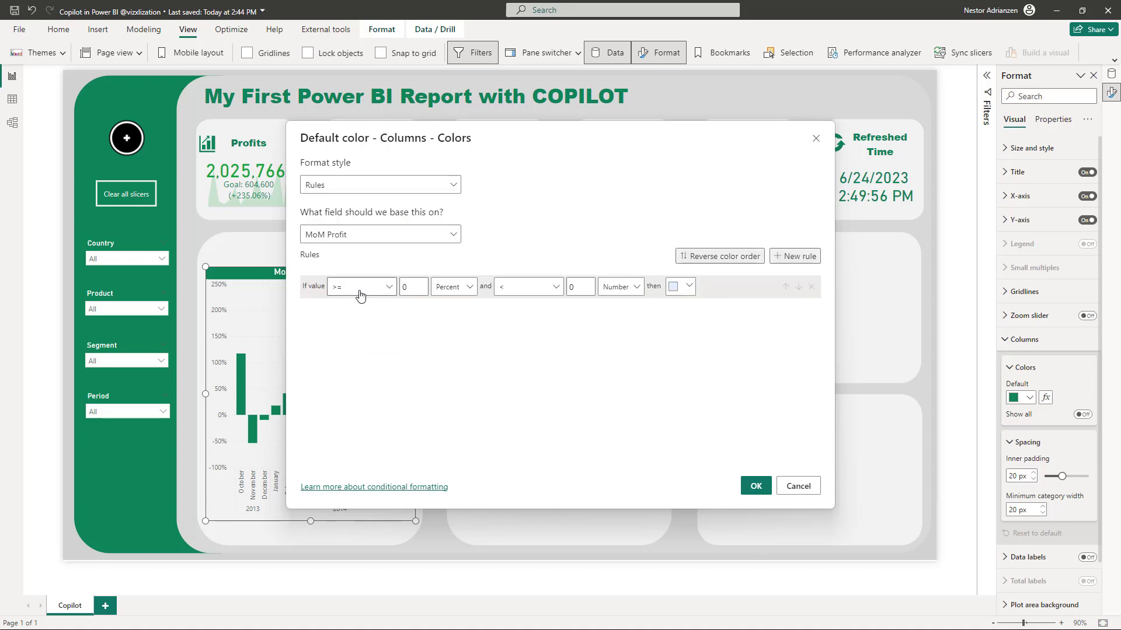
Define the color rule for values from Min up to less than 0, with both limits as Number
click(409, 288)
key(BackSpace)
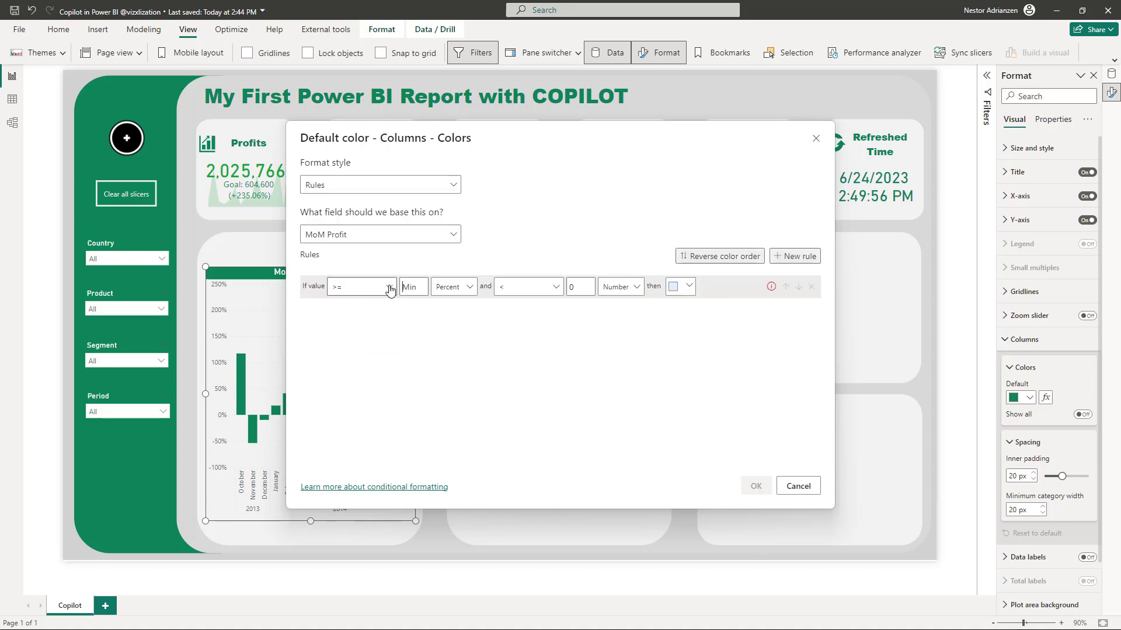
click(449, 287)
click(452, 309)
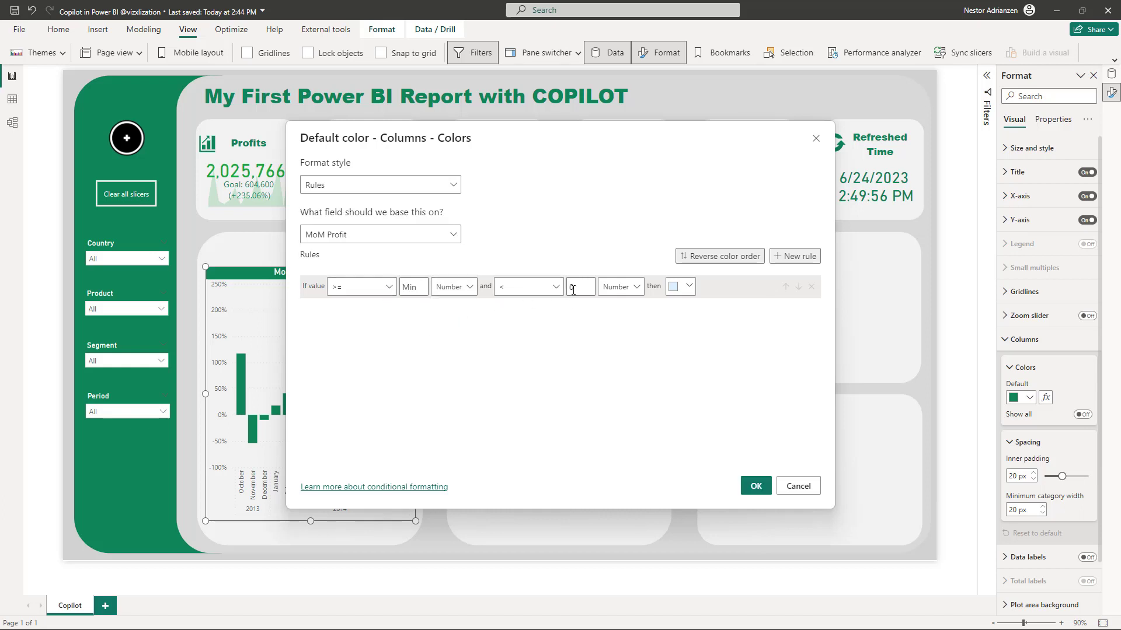
click(633, 289)
click(626, 306)
Set the rule's color to orange-red and apply the conditional formatting to the chart's columns
click(675, 289)
click(635, 468)
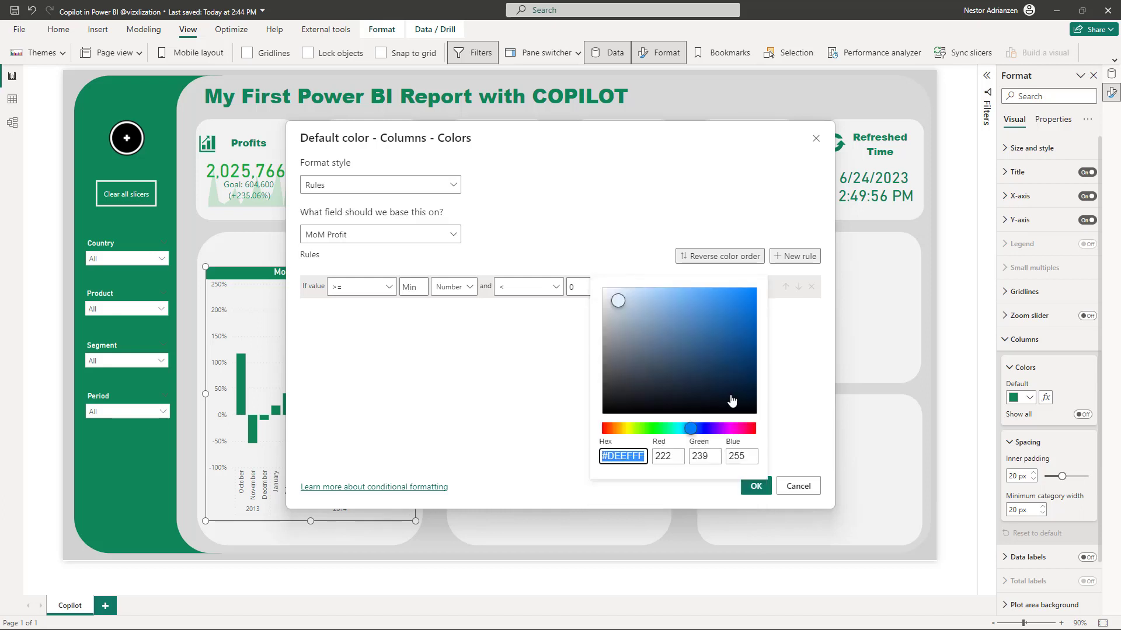
click(608, 432)
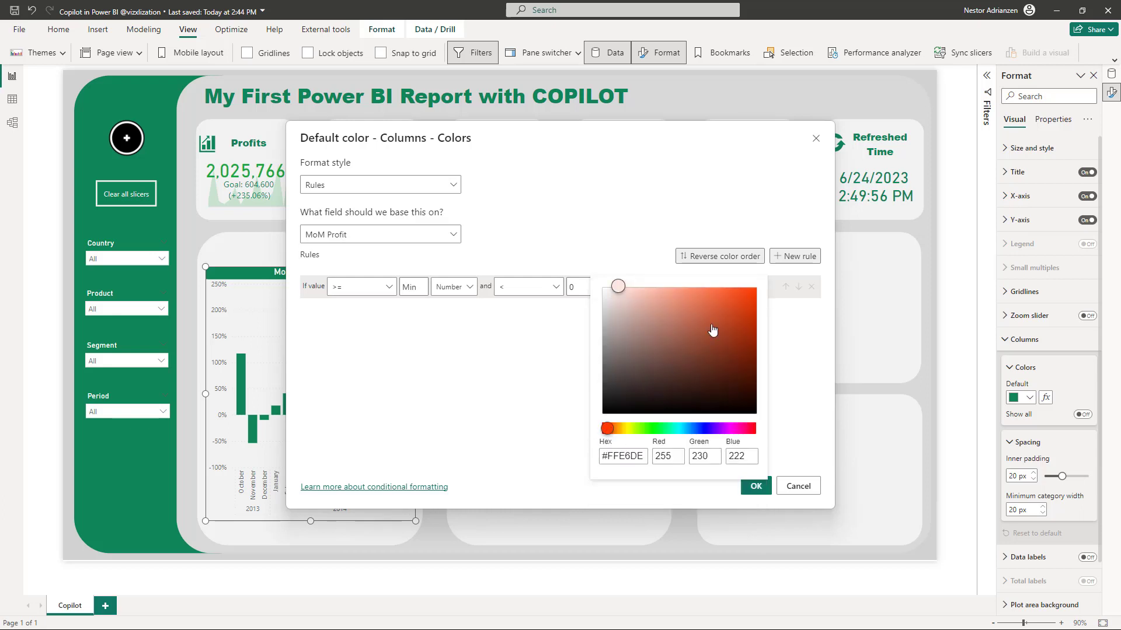
click(739, 300)
click(782, 402)
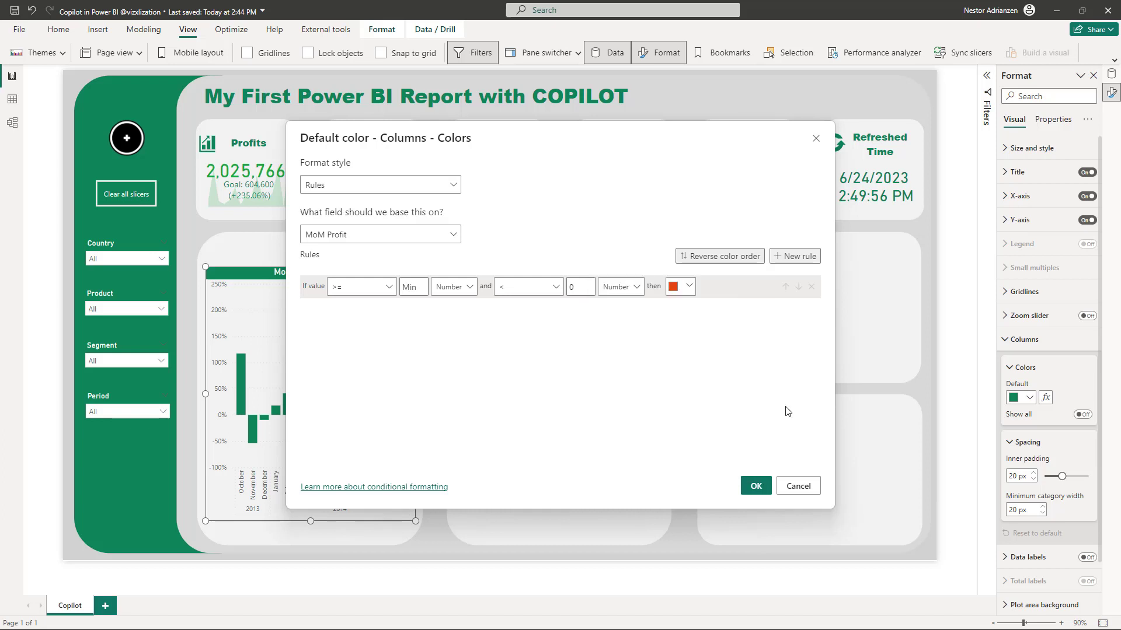
click(756, 487)
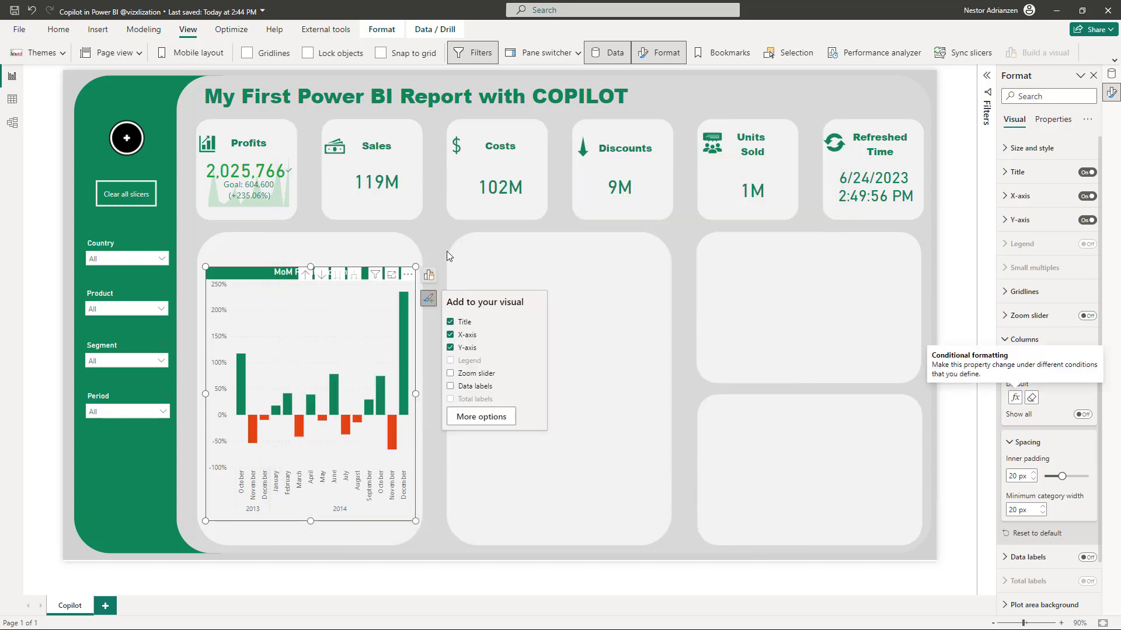
click(433, 244)
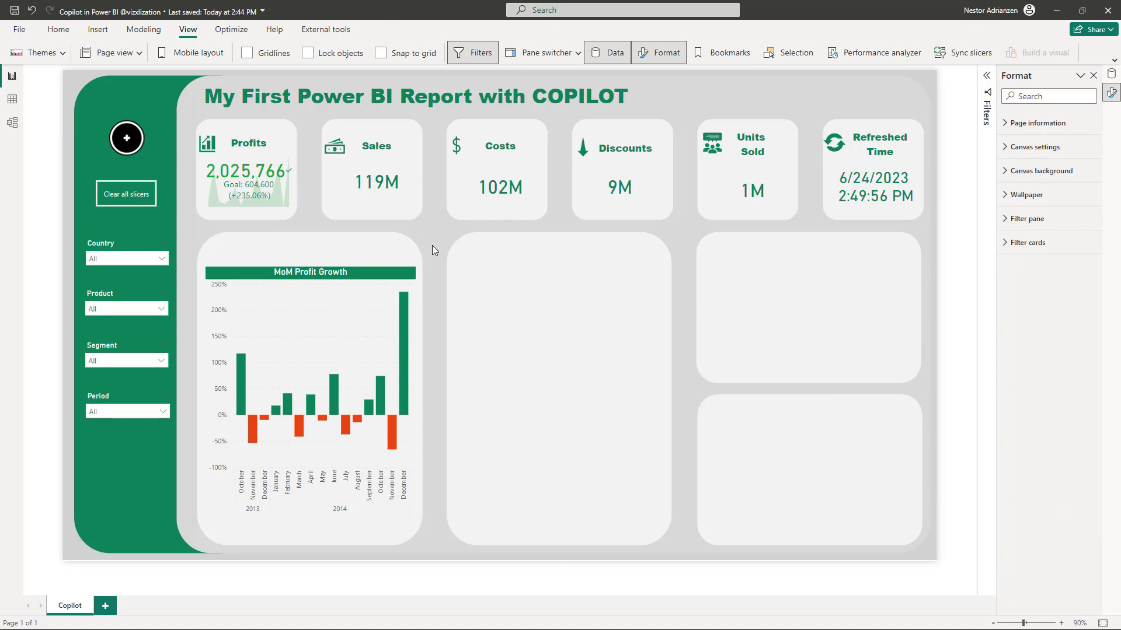
click(369, 293)
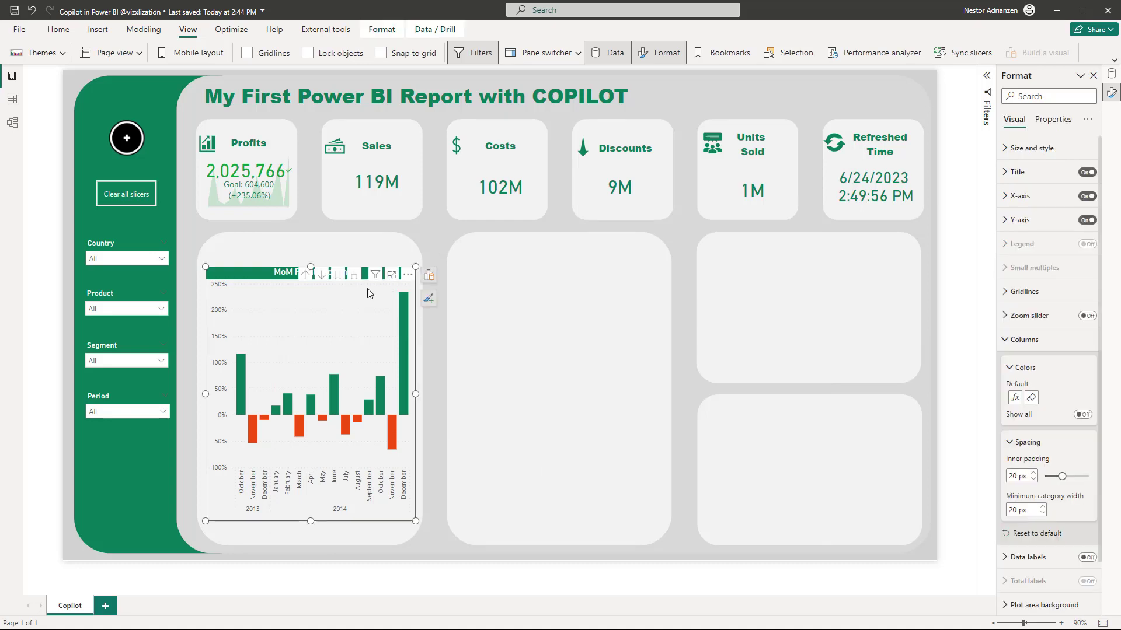
Place a copy of the MoM Profit Growth chart on the middle large panel and change its Y-axis field to MoM Sales
drag(339, 346, 581, 337)
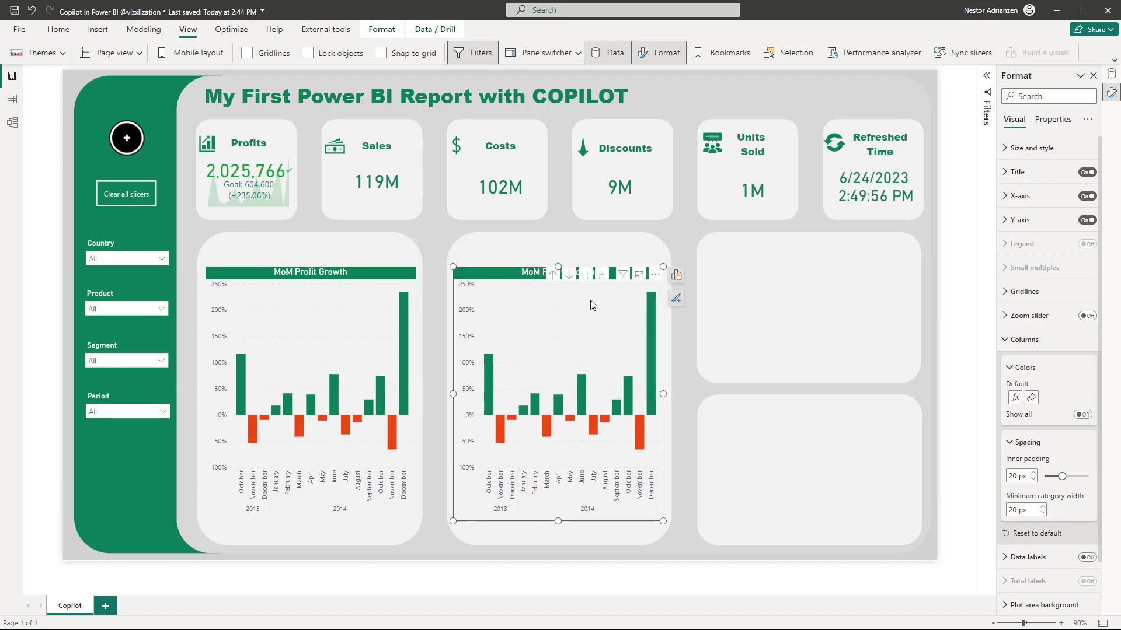
click(675, 275)
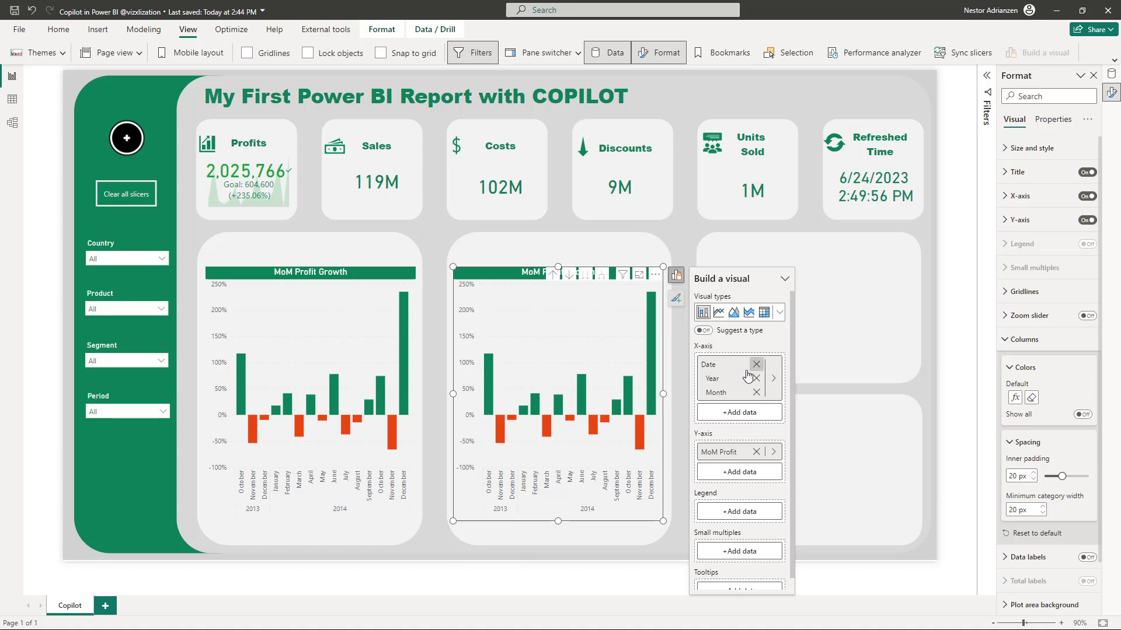
click(773, 452)
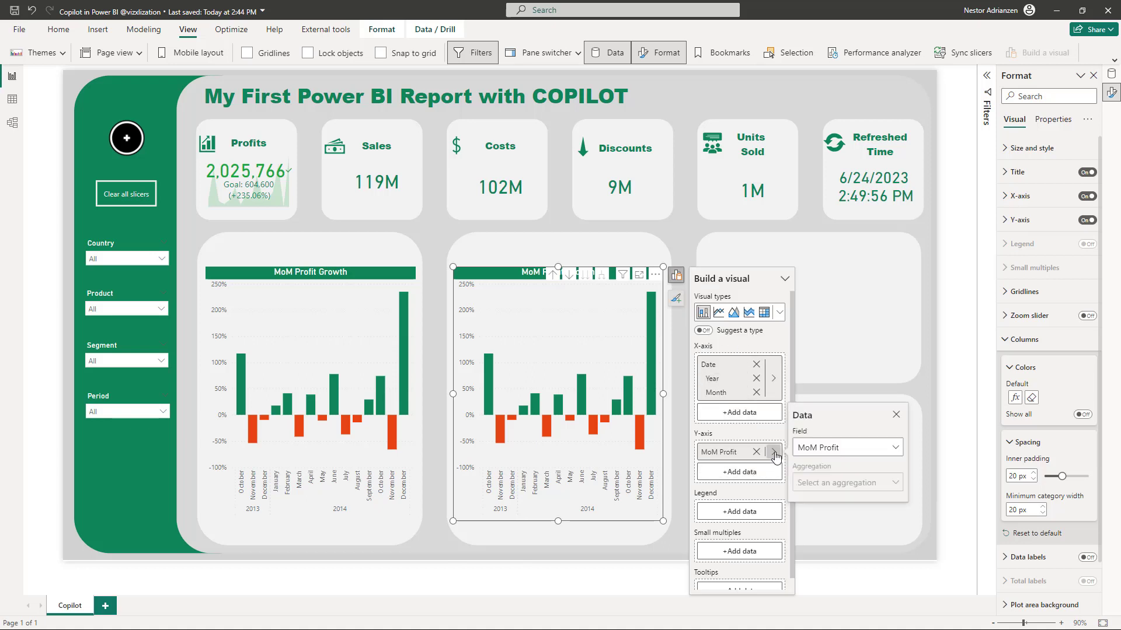
click(864, 448)
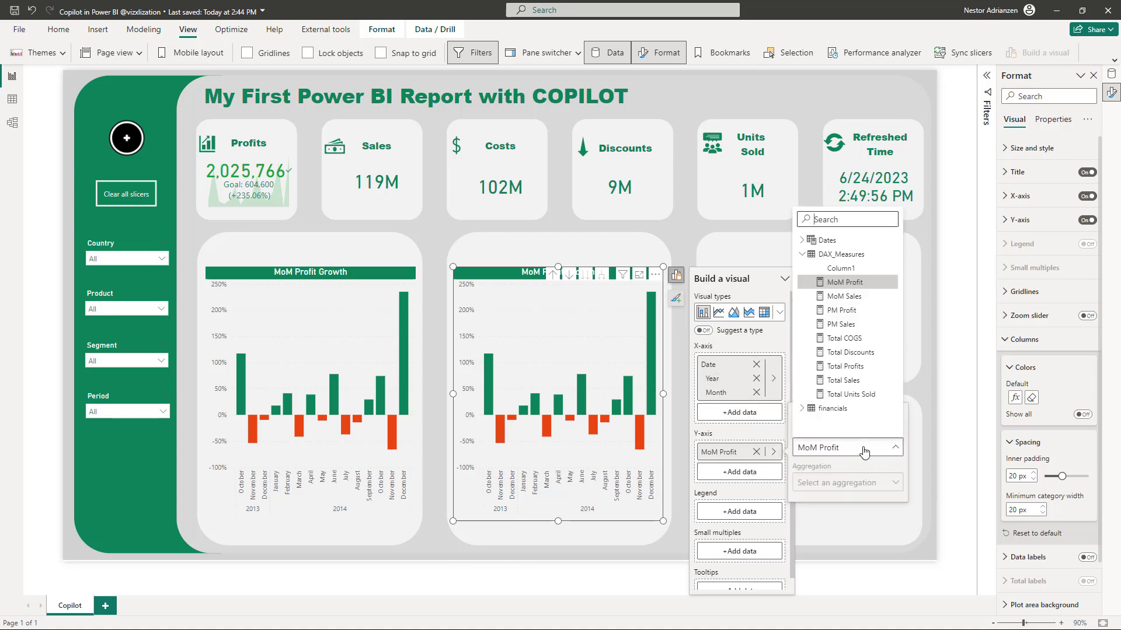
click(846, 296)
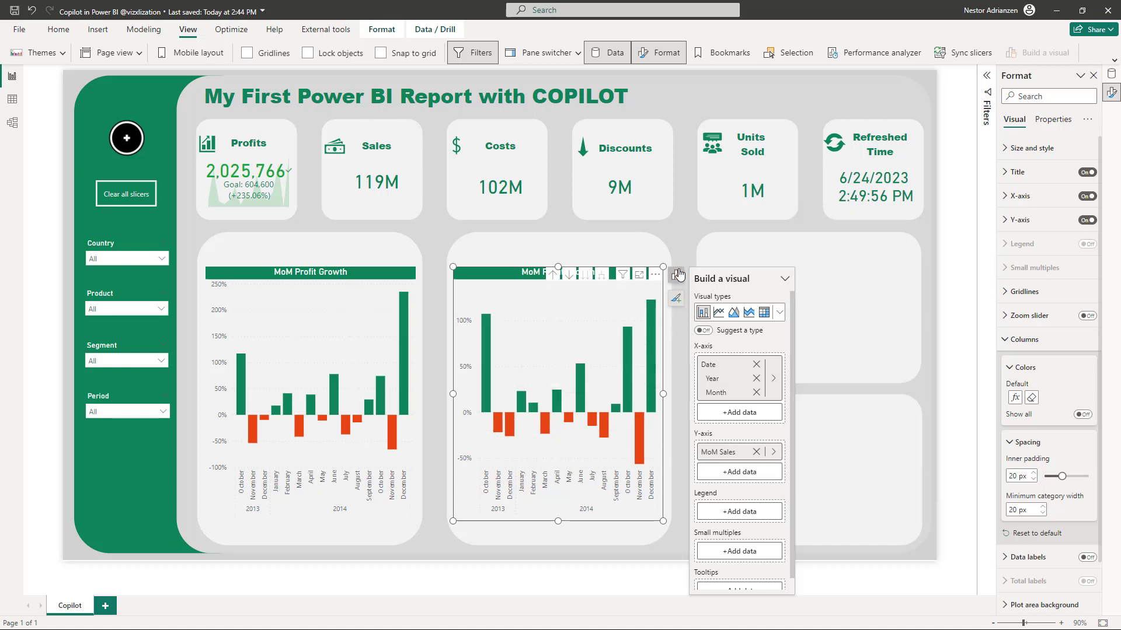
Base the copied chart's conditional column color rule on the MoM Sales measure
click(675, 298)
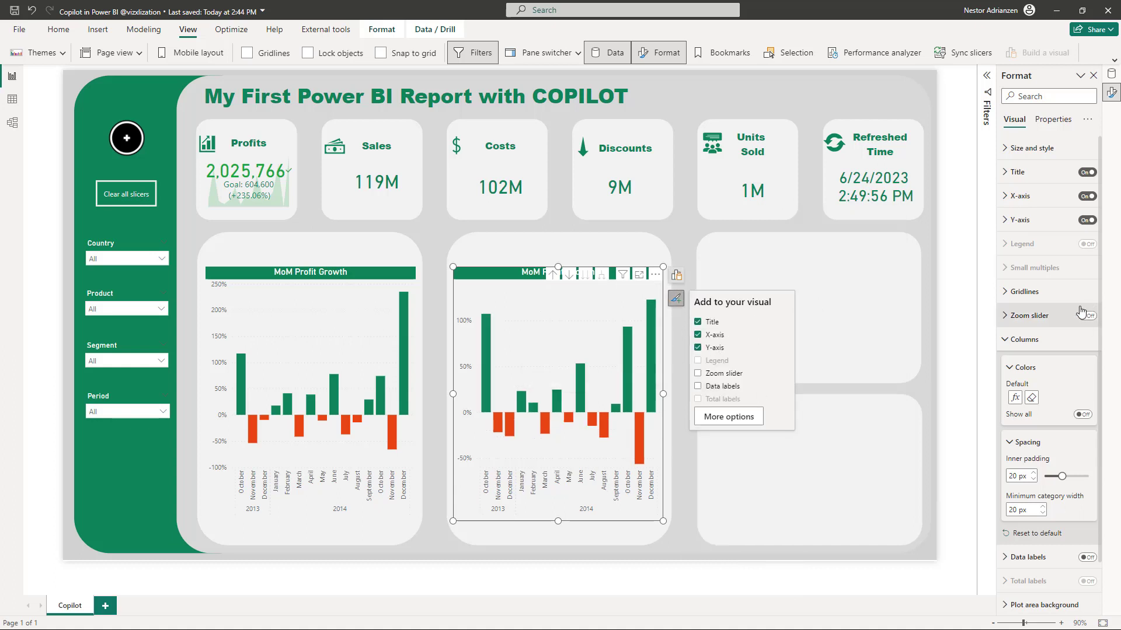
click(1015, 398)
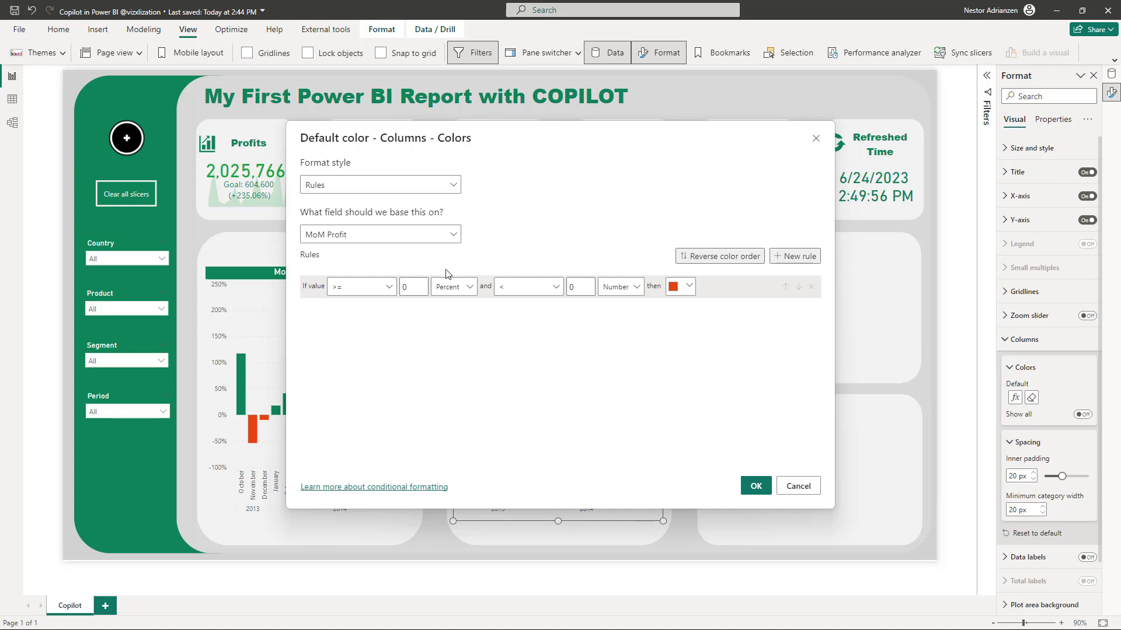
click(435, 236)
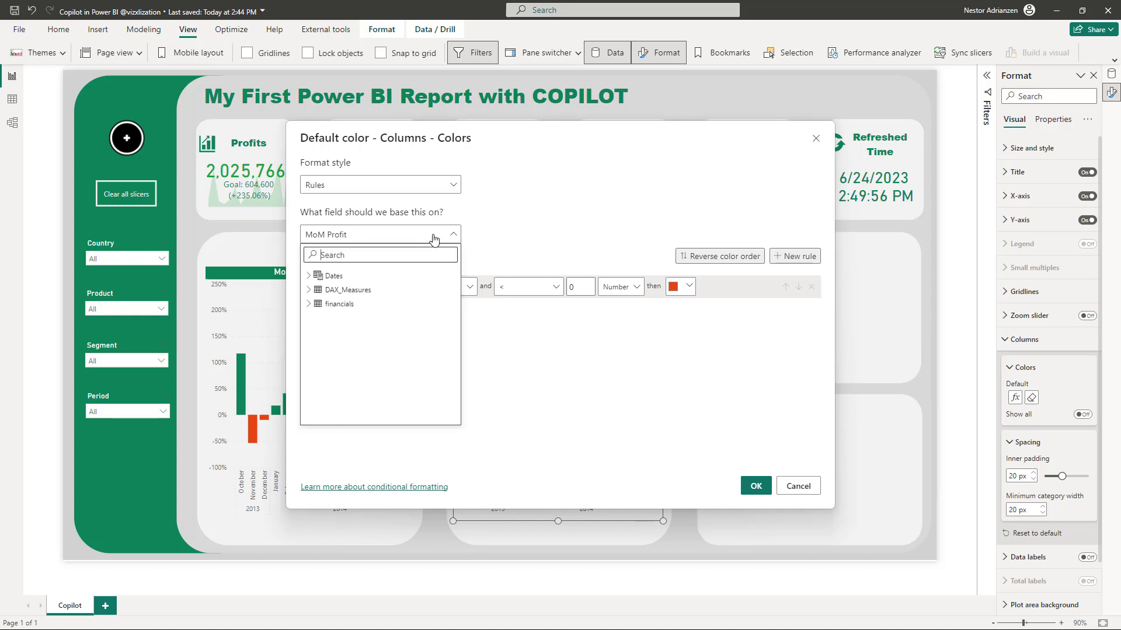
click(311, 296)
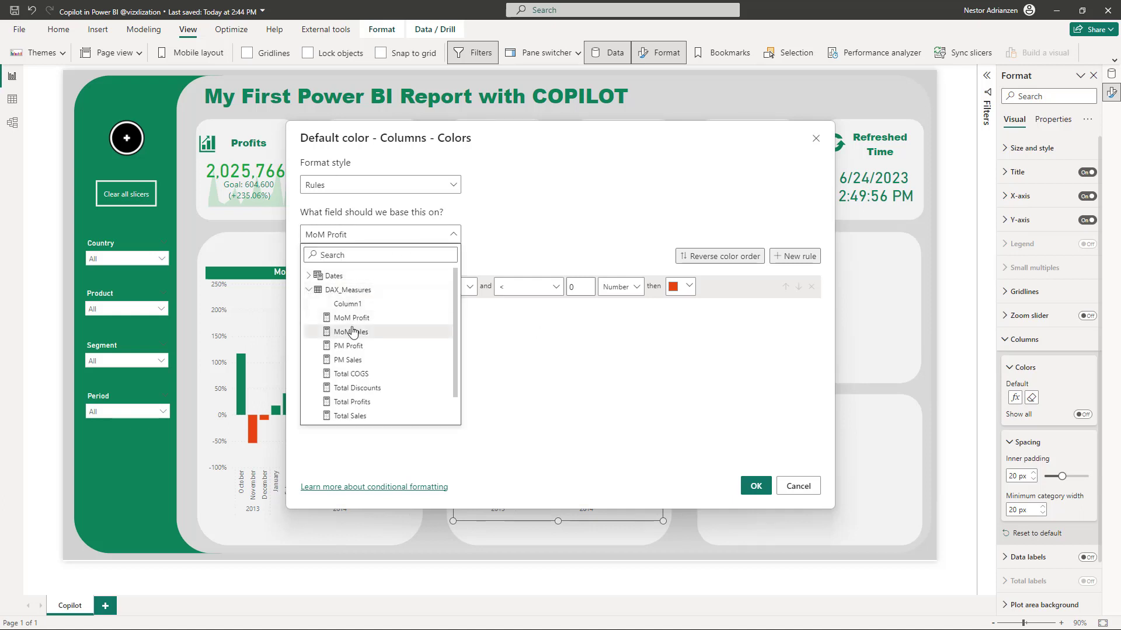
click(369, 334)
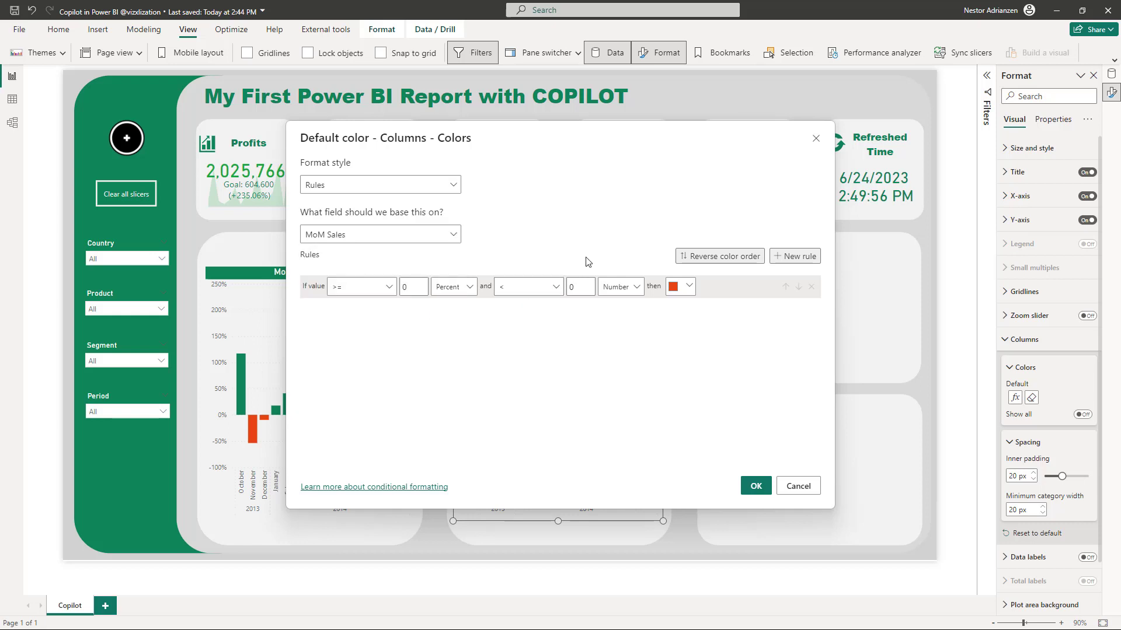
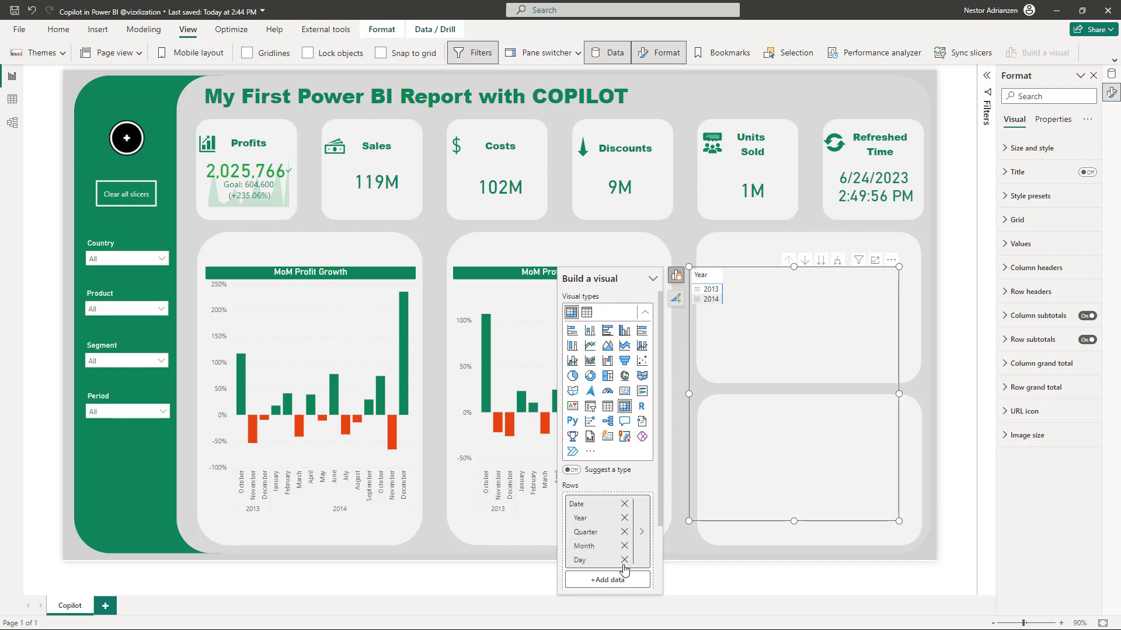
Remove Day and Quarter from the matrix's date rows and add Total Profits as a value
click(624, 560)
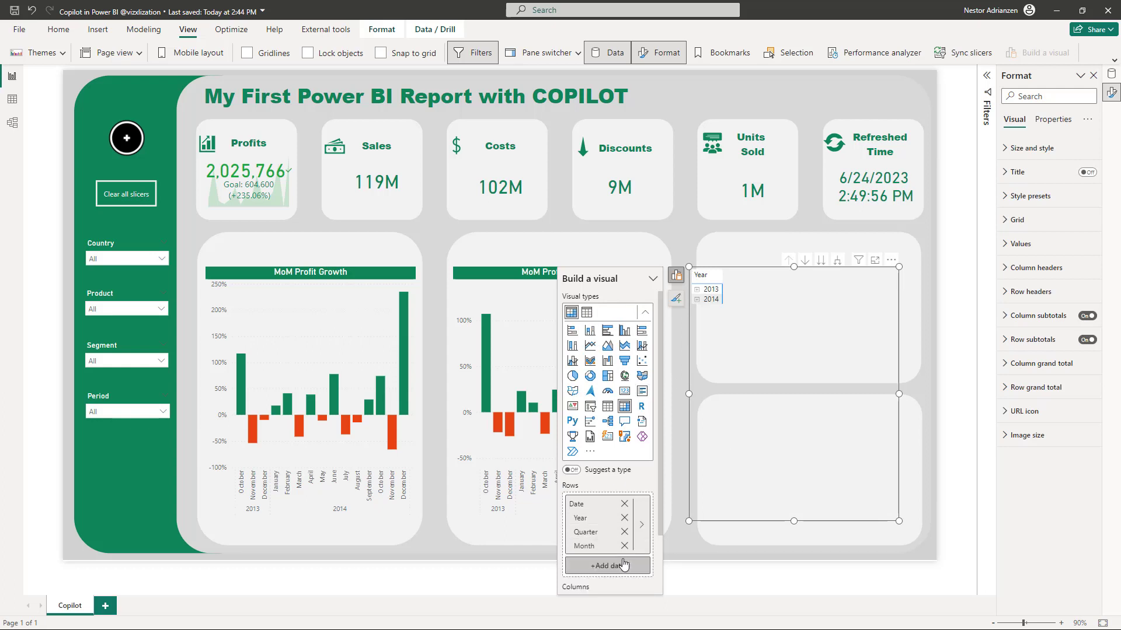
click(624, 532)
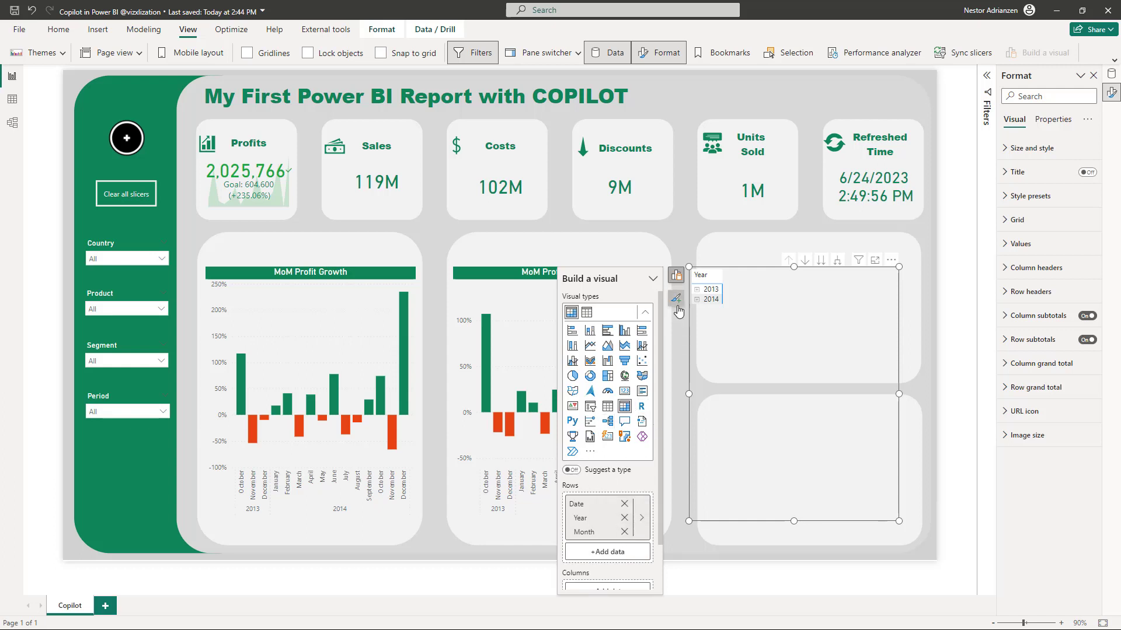
scroll(607, 525, down, 2)
click(605, 581)
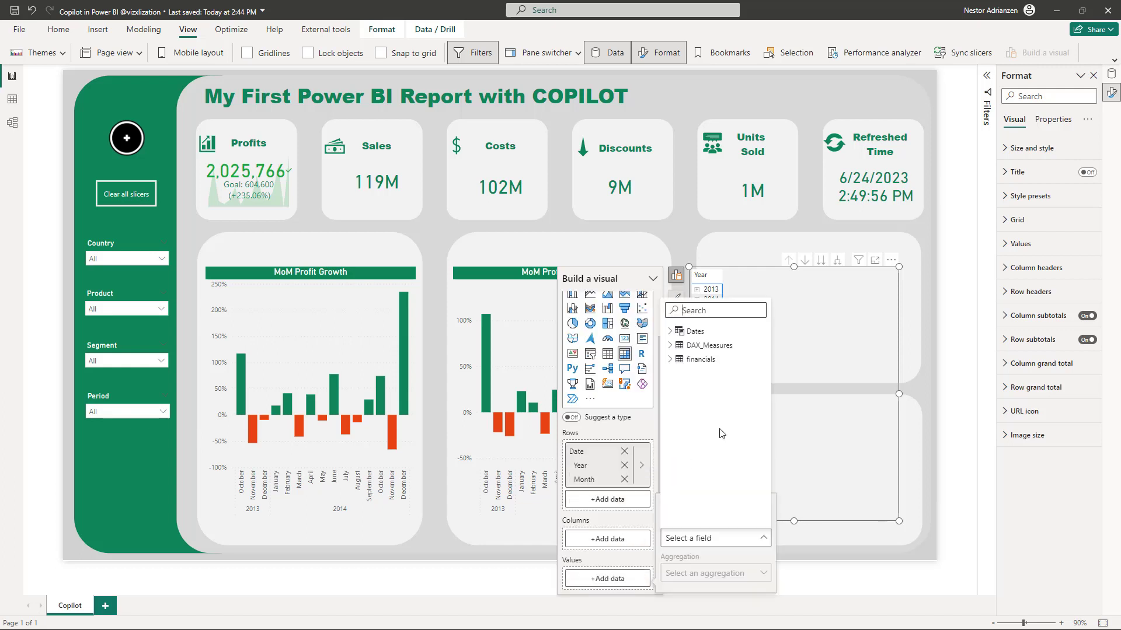
click(677, 345)
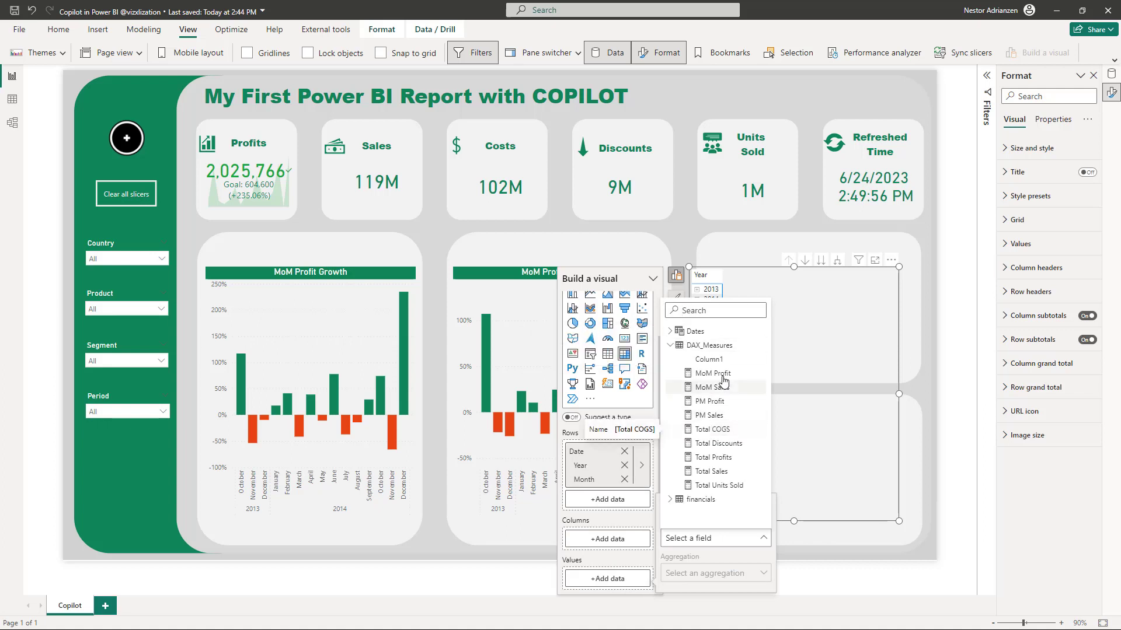
click(721, 458)
Add the PM Profit and MoM Profit measures to the matrix's values
scroll(610, 461, down, 1)
click(611, 579)
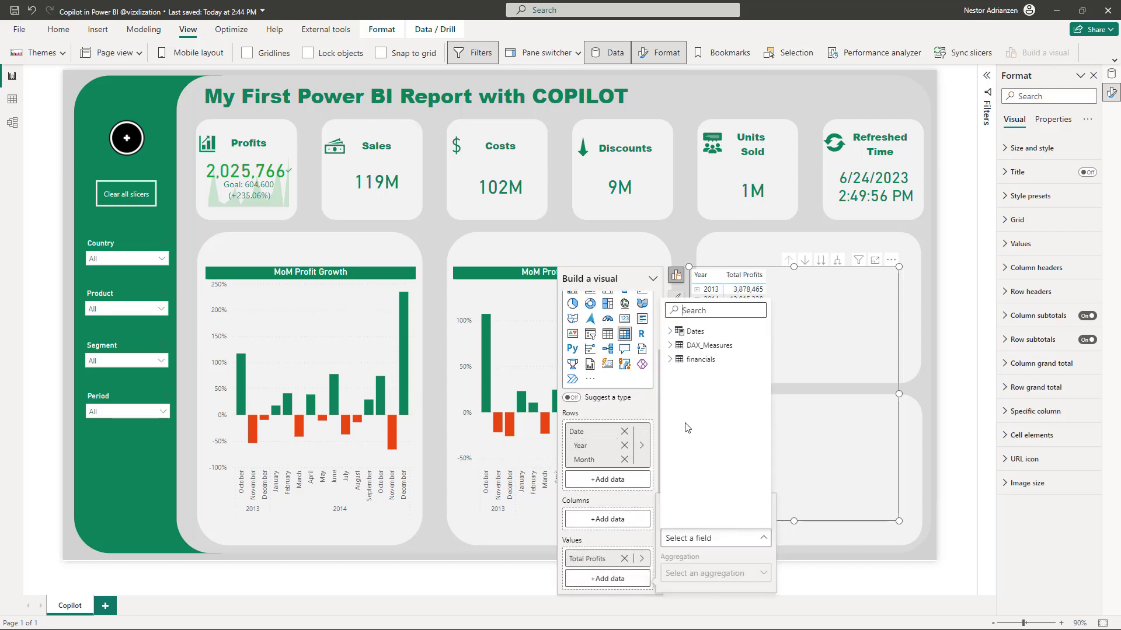
click(675, 349)
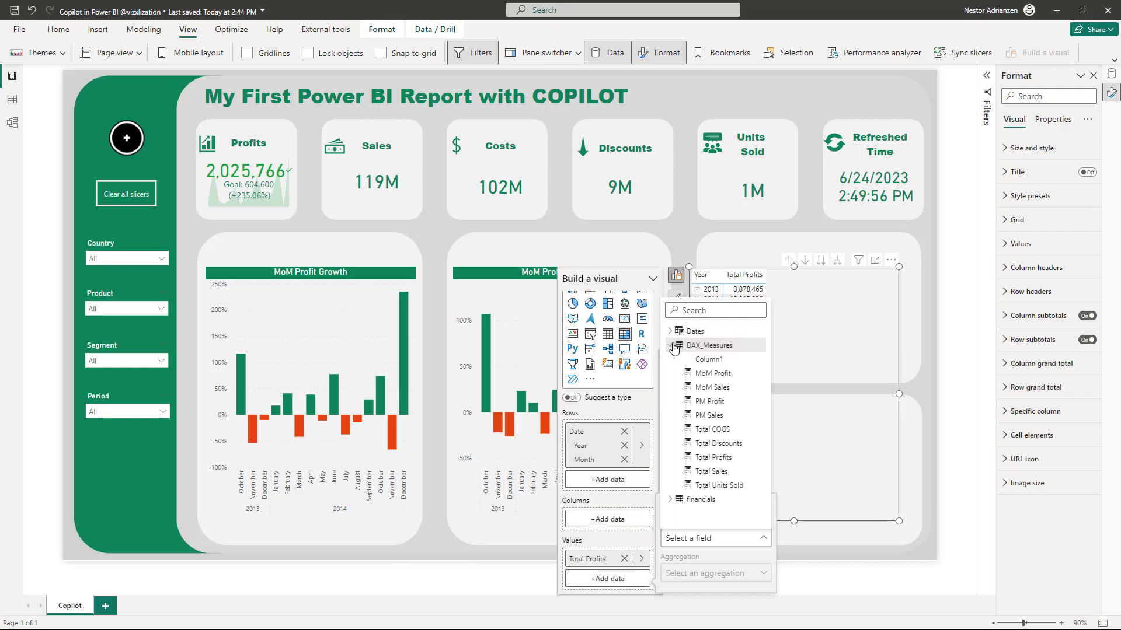
click(712, 401)
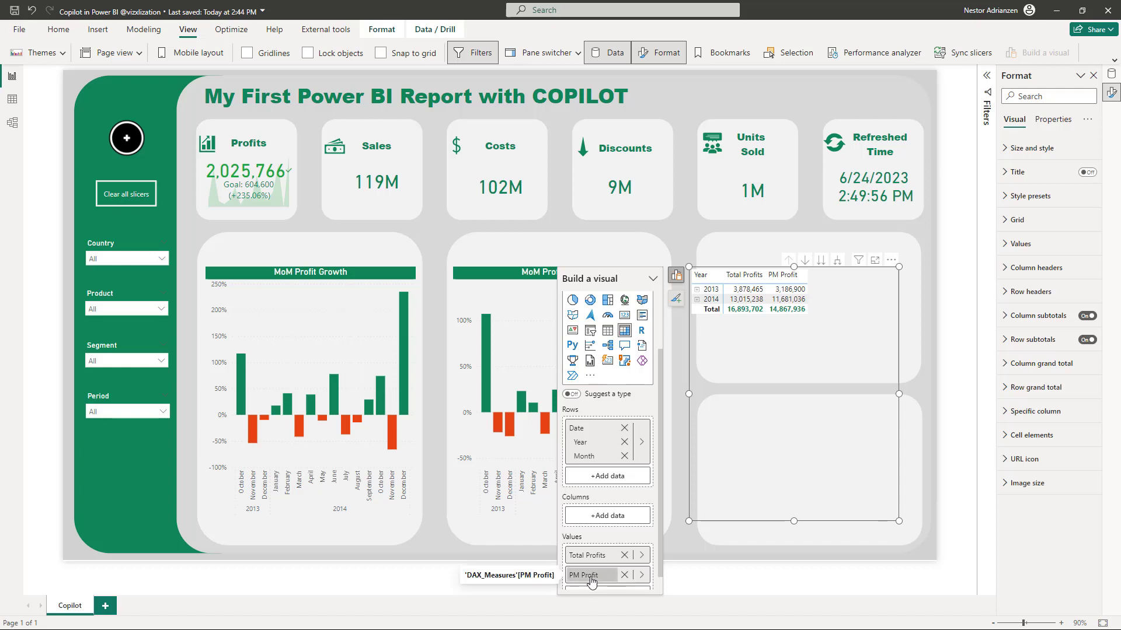
scroll(602, 569, down, 2)
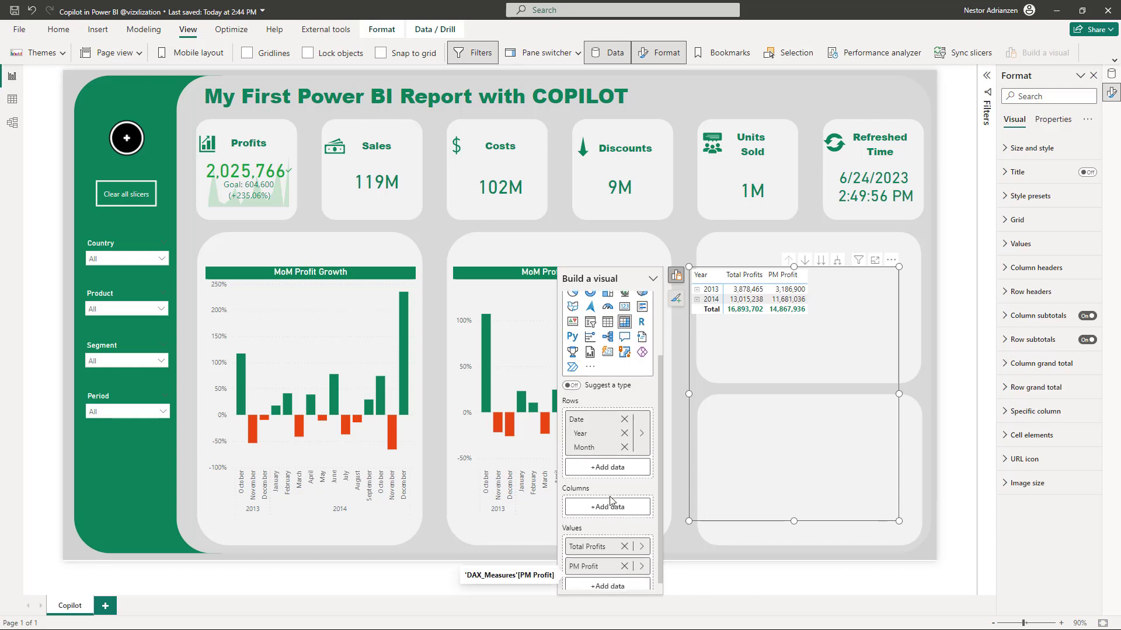
click(605, 579)
click(670, 346)
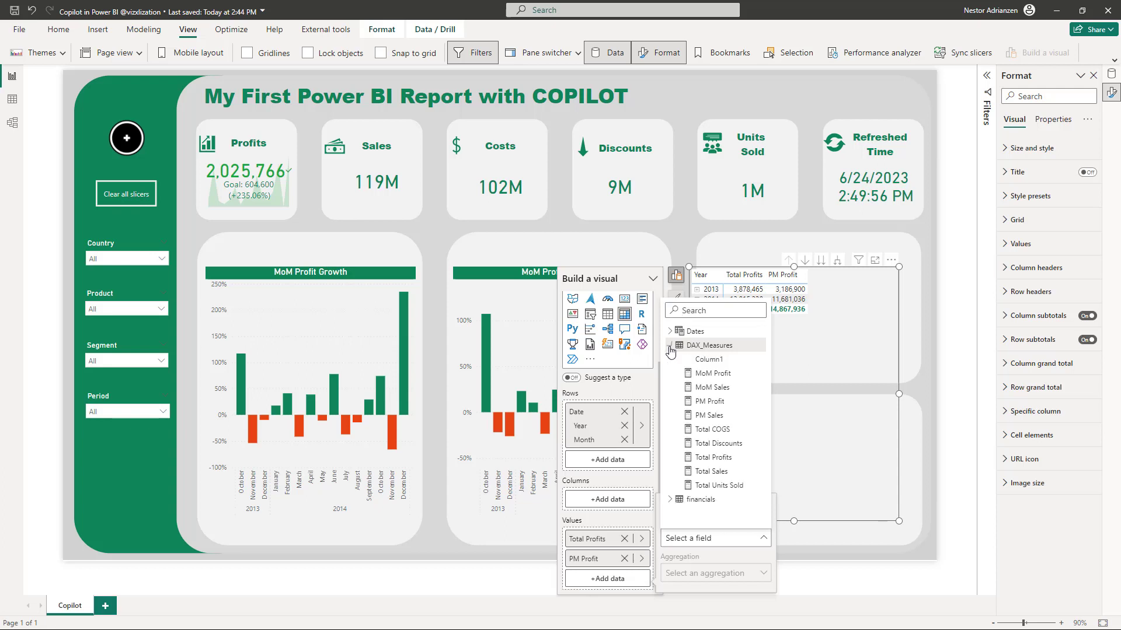
click(721, 375)
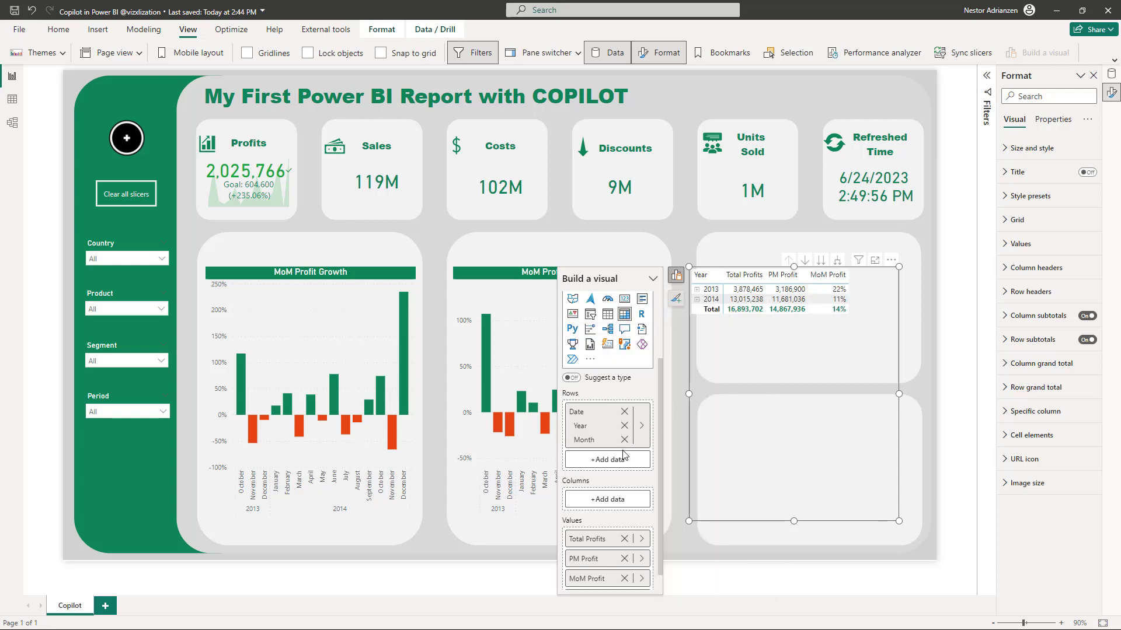
Fit the matrix into the upper-right report panel and set its style preset to None
drag(792, 348, 809, 331)
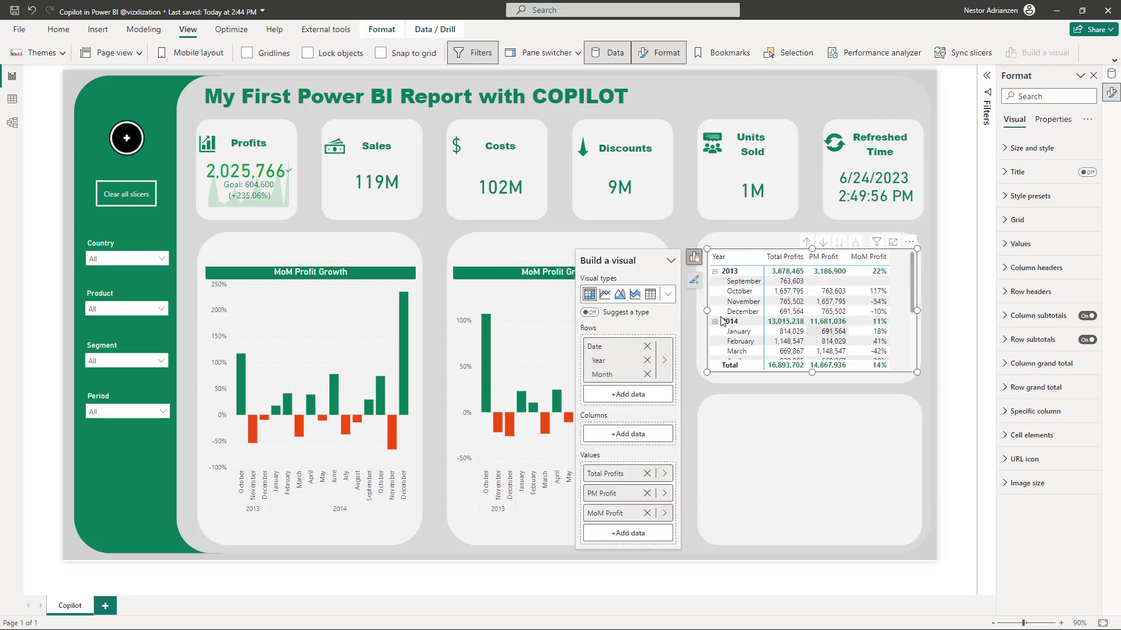
click(736, 331)
click(694, 283)
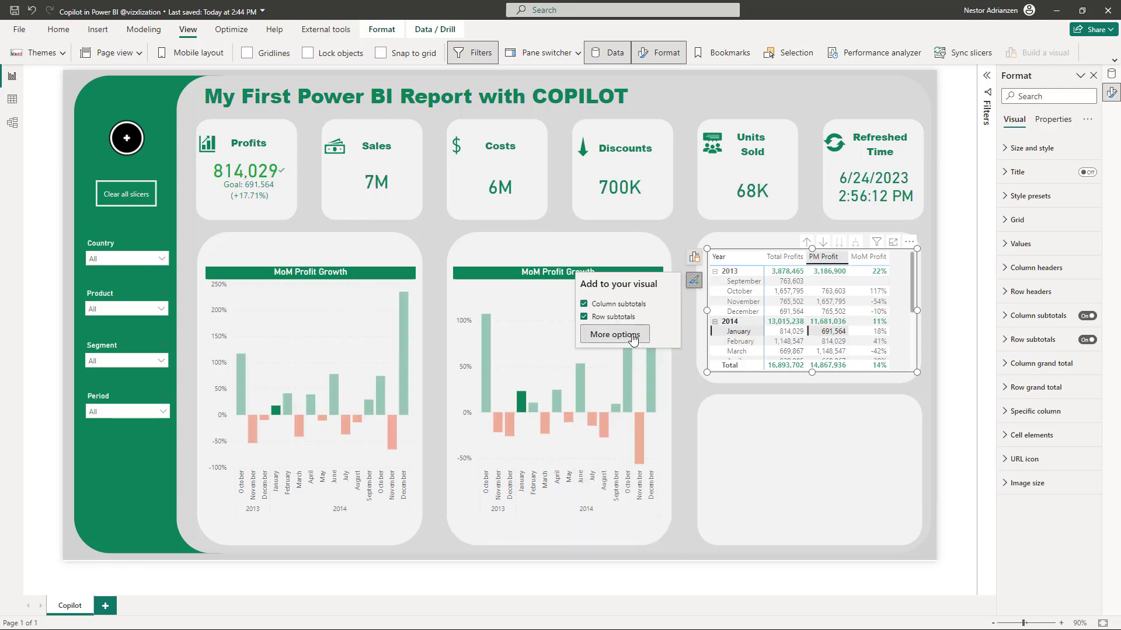
click(1031, 197)
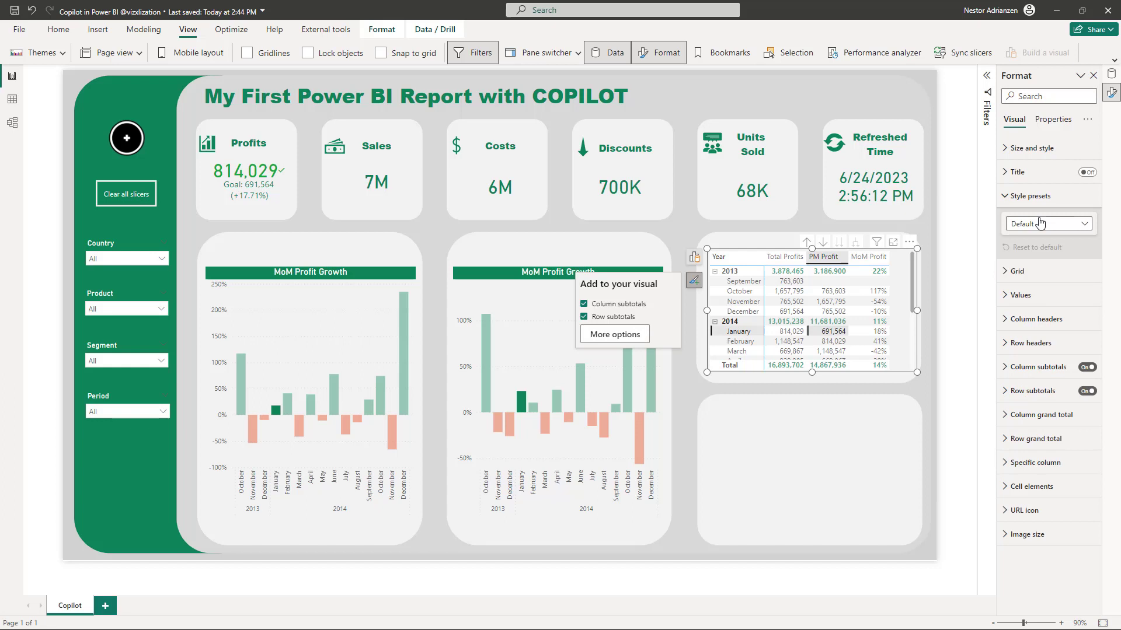
click(1044, 227)
click(1025, 262)
click(928, 245)
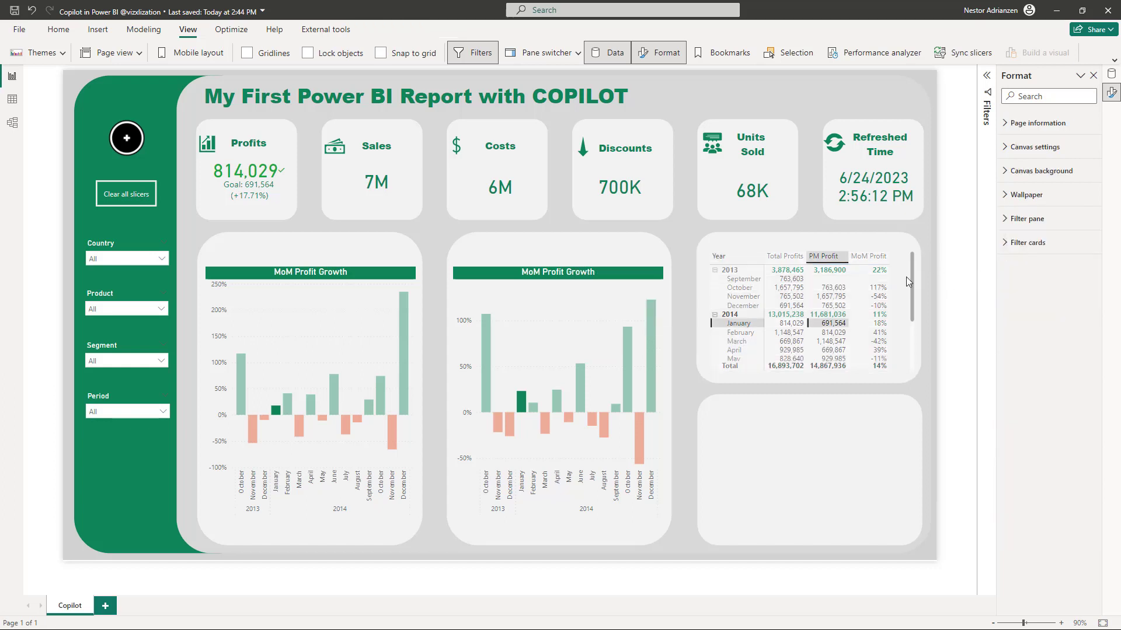
click(899, 284)
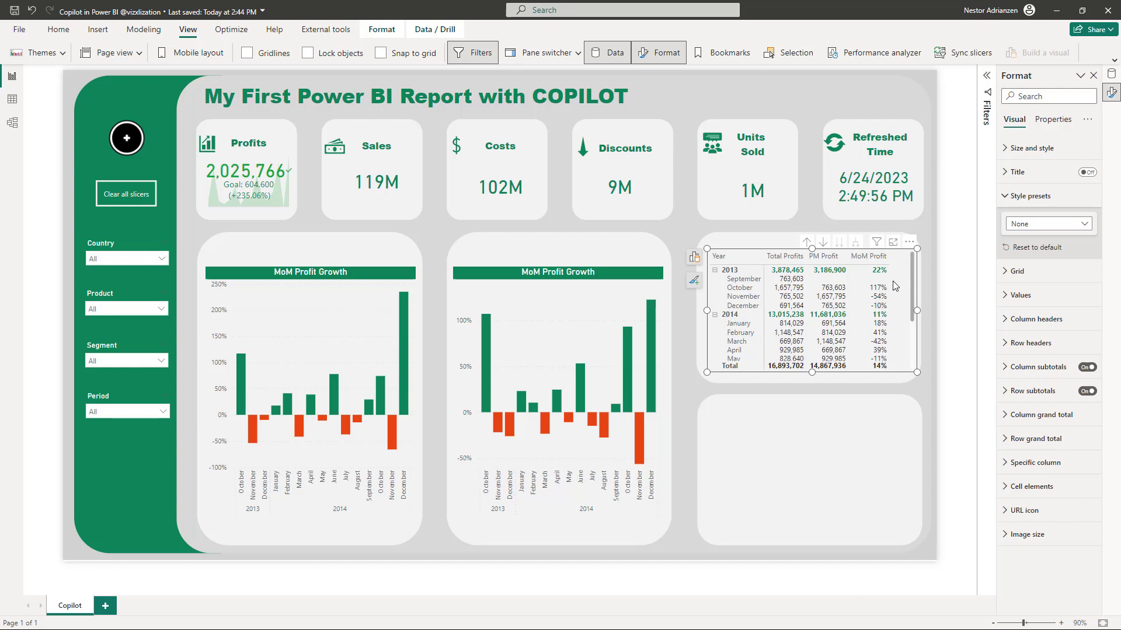
Start icon conditional formatting for the matrix's MoM Profit values and delete the third icon rule
click(693, 257)
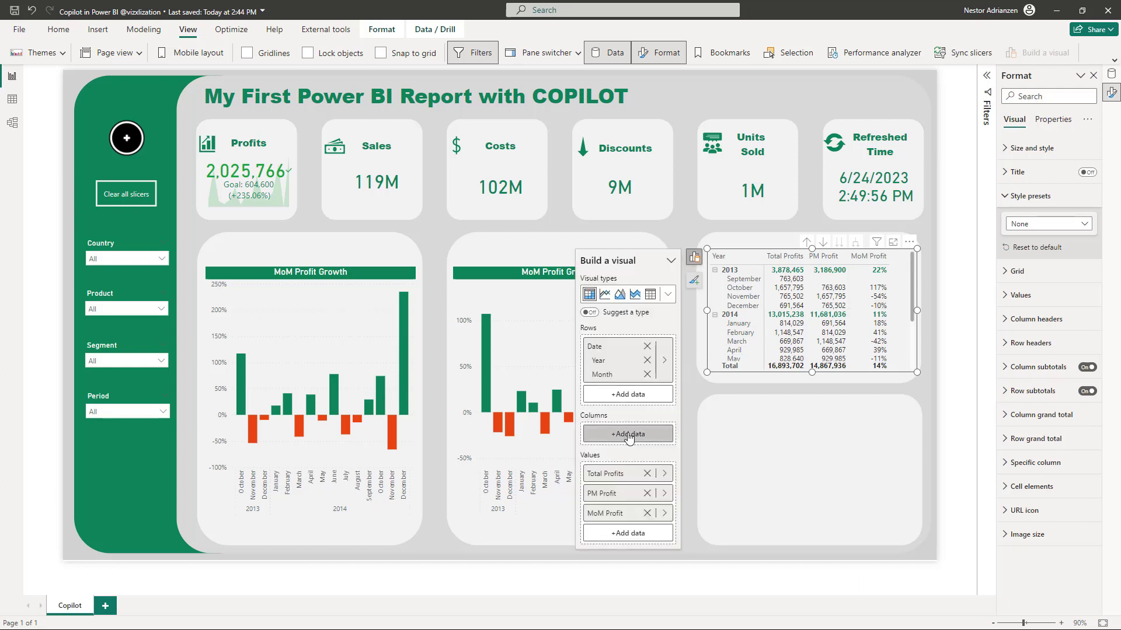
click(626, 515)
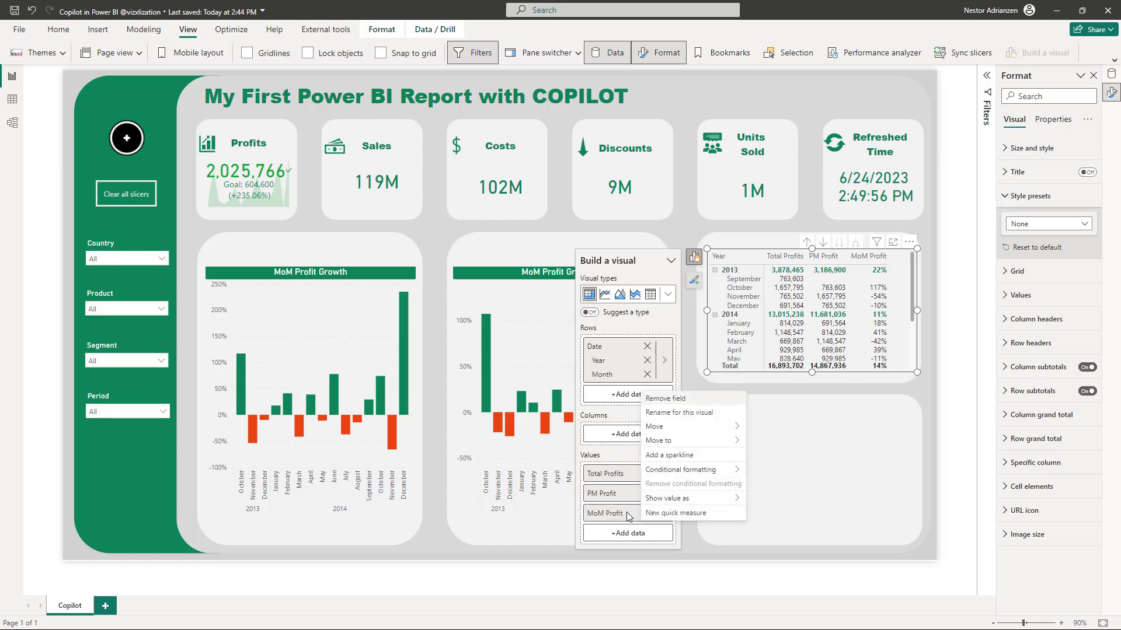
mouse_move(695, 471)
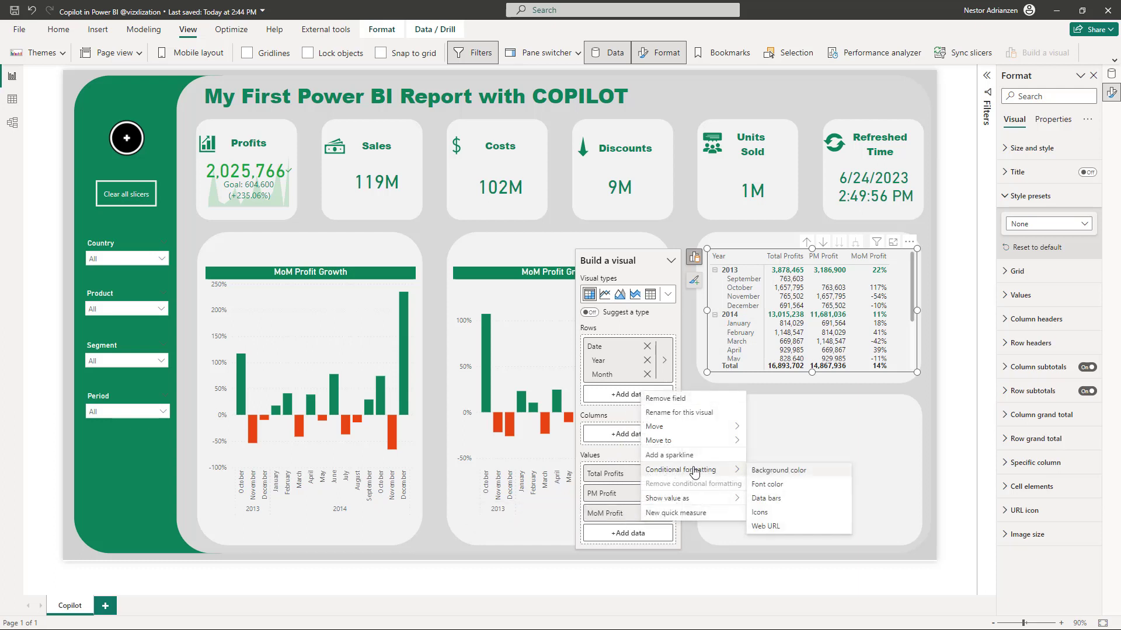
click(768, 512)
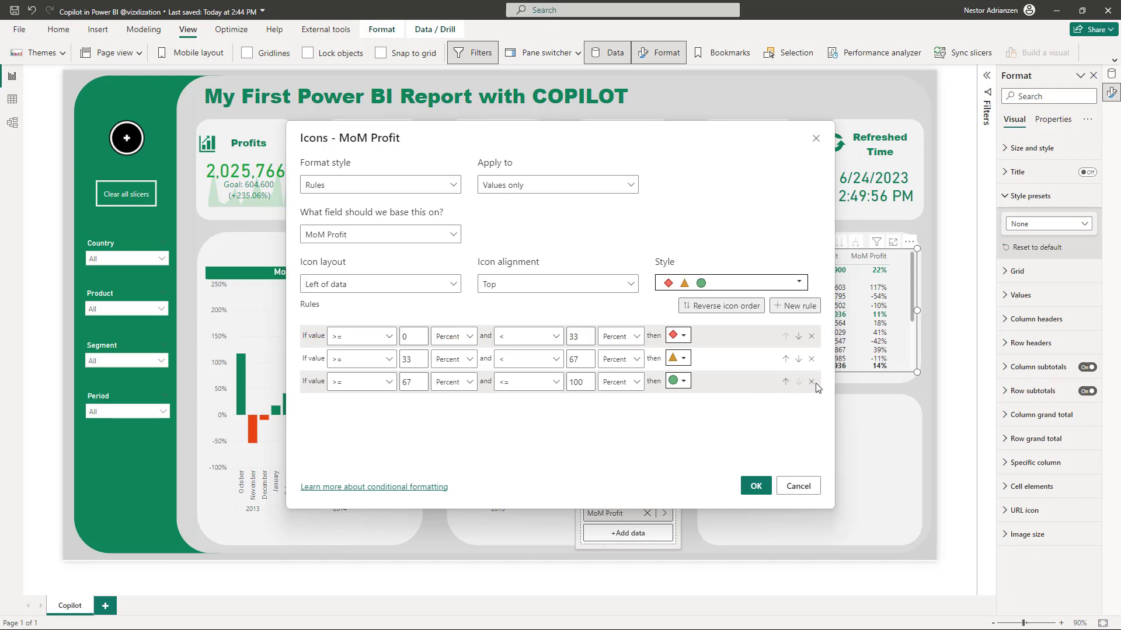
click(812, 381)
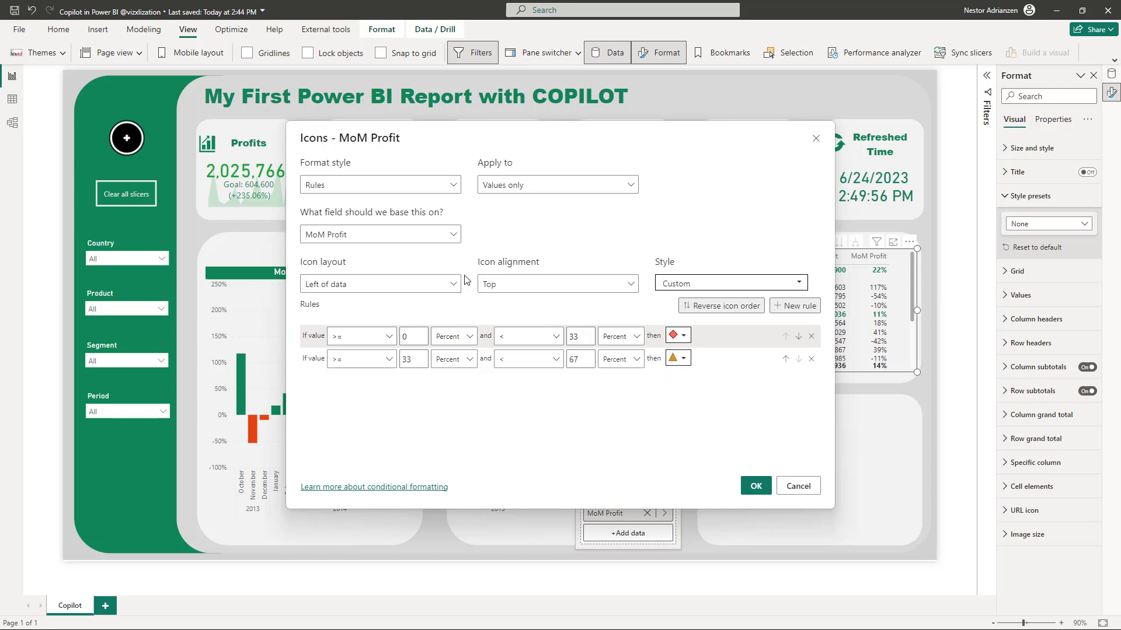
Set the icon layout to Right of data and the first rule's lower limit to Min as Number
click(438, 283)
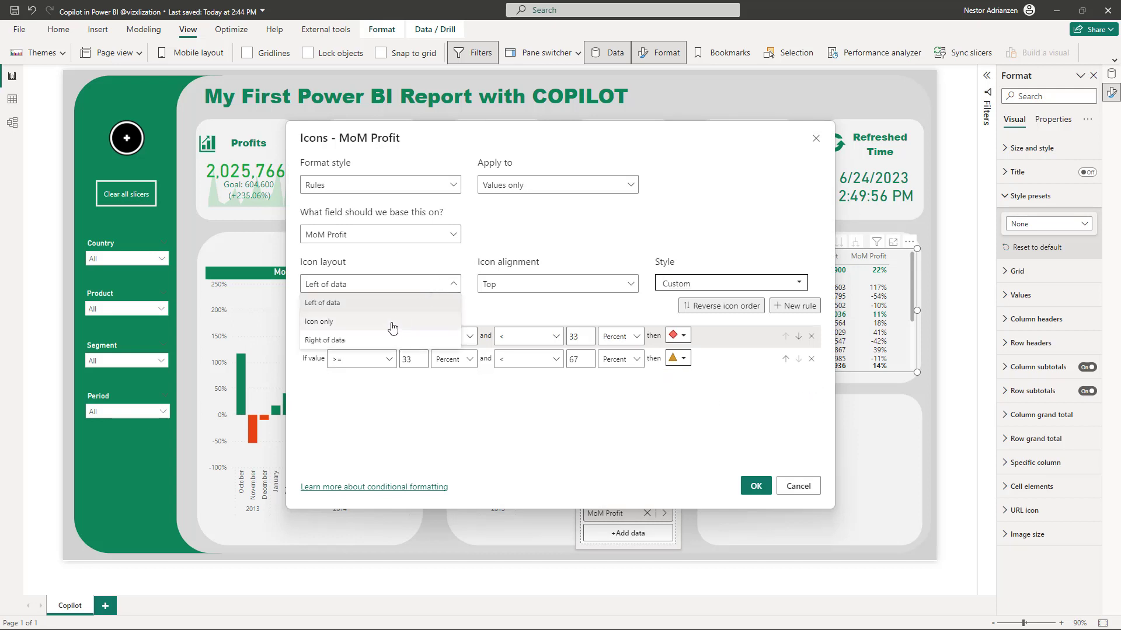
click(369, 343)
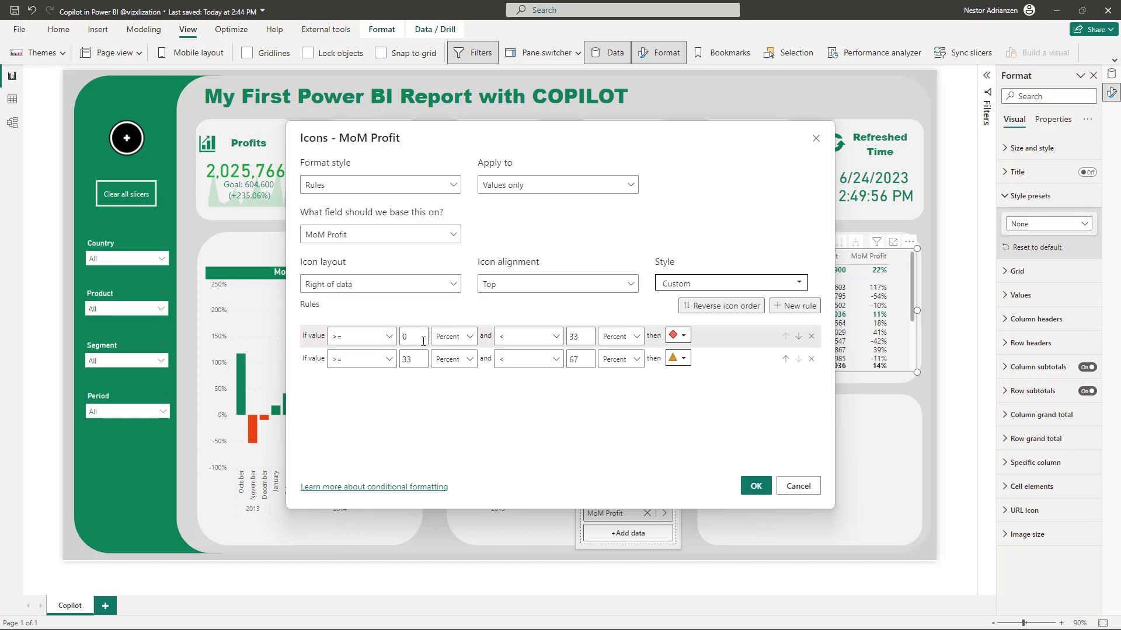
key(BackSpace)
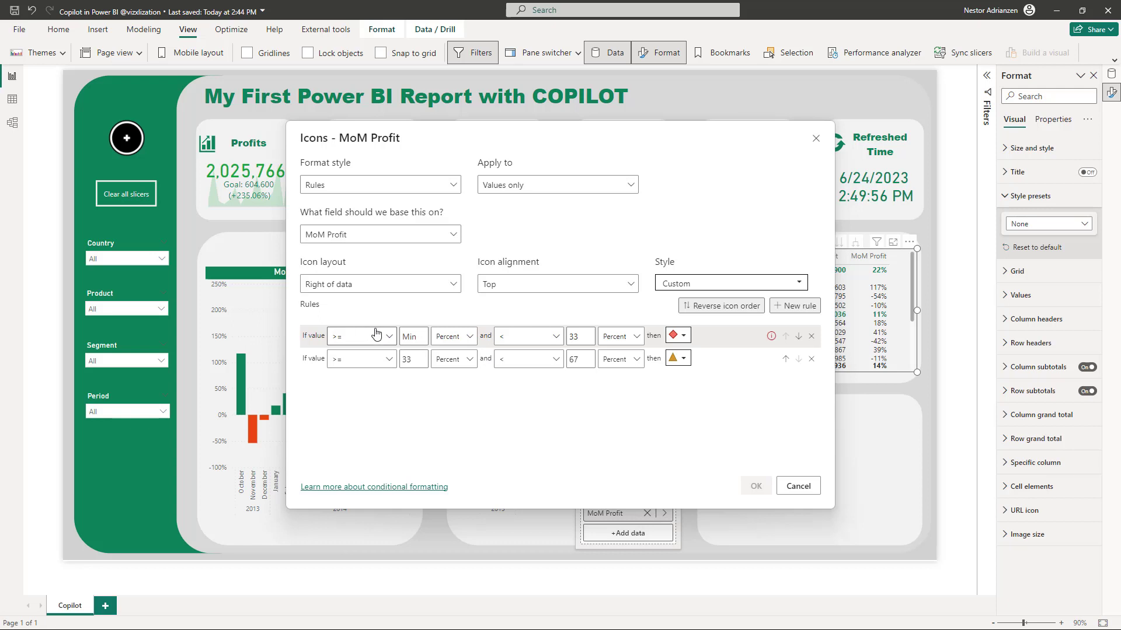
click(453, 337)
click(451, 357)
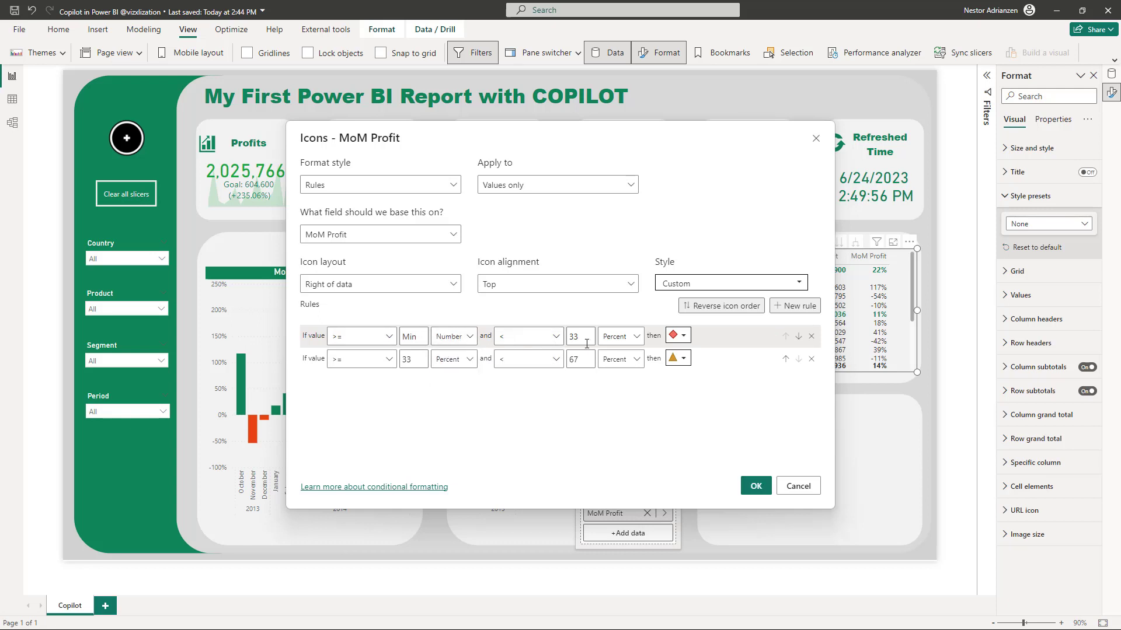
Set the first MoM Profit icon rule's upper limit to 0 as Number and its icon to the red cross
drag(581, 343, 550, 342)
text(0)
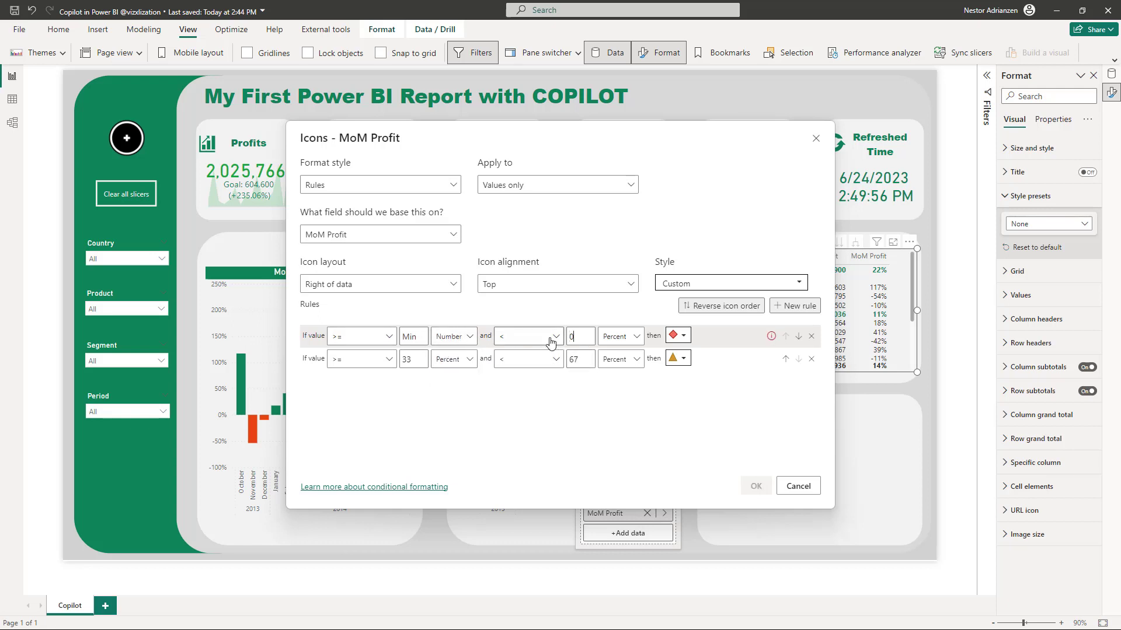
click(619, 337)
click(620, 357)
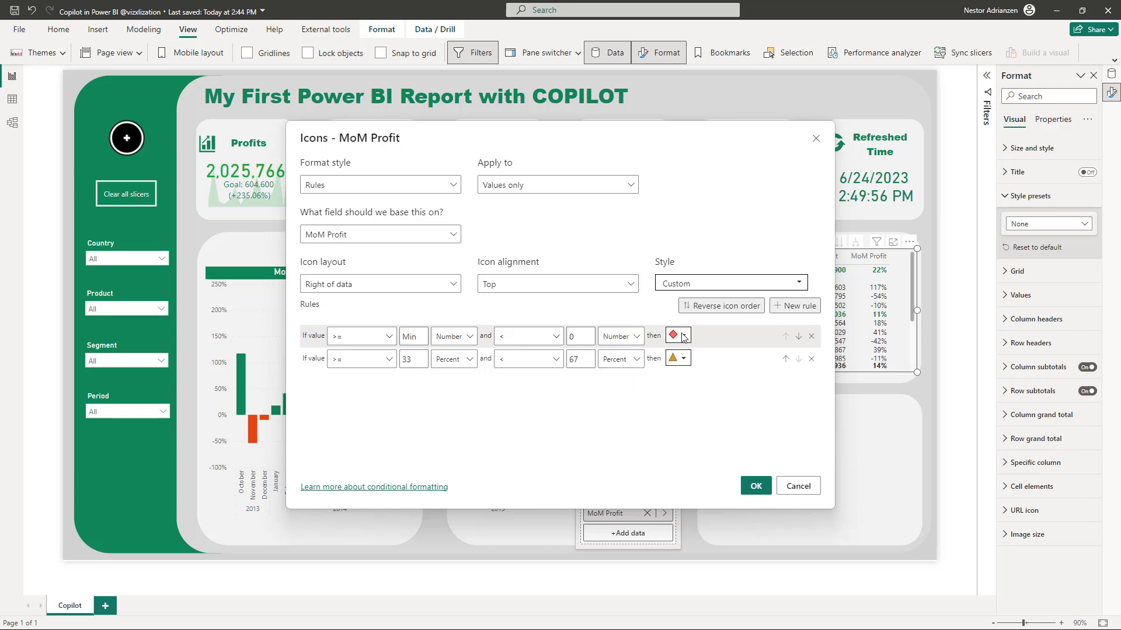
click(684, 337)
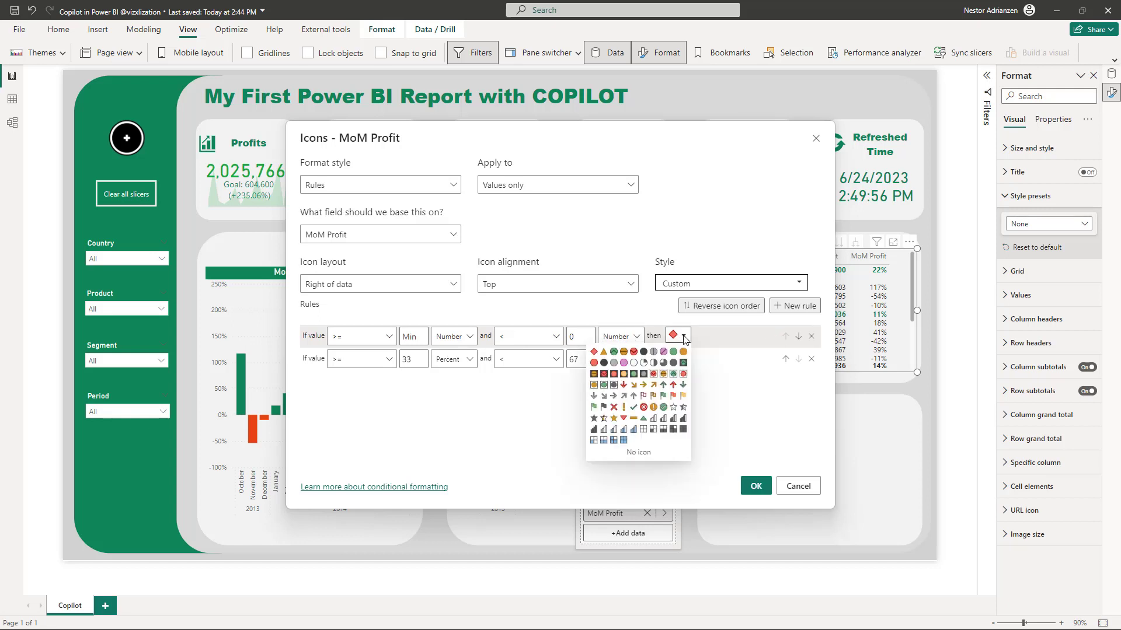
click(614, 408)
Set the second MoM Profit icon rule to 0 through Max as Number with the green up arrow, and apply the formatting
click(377, 364)
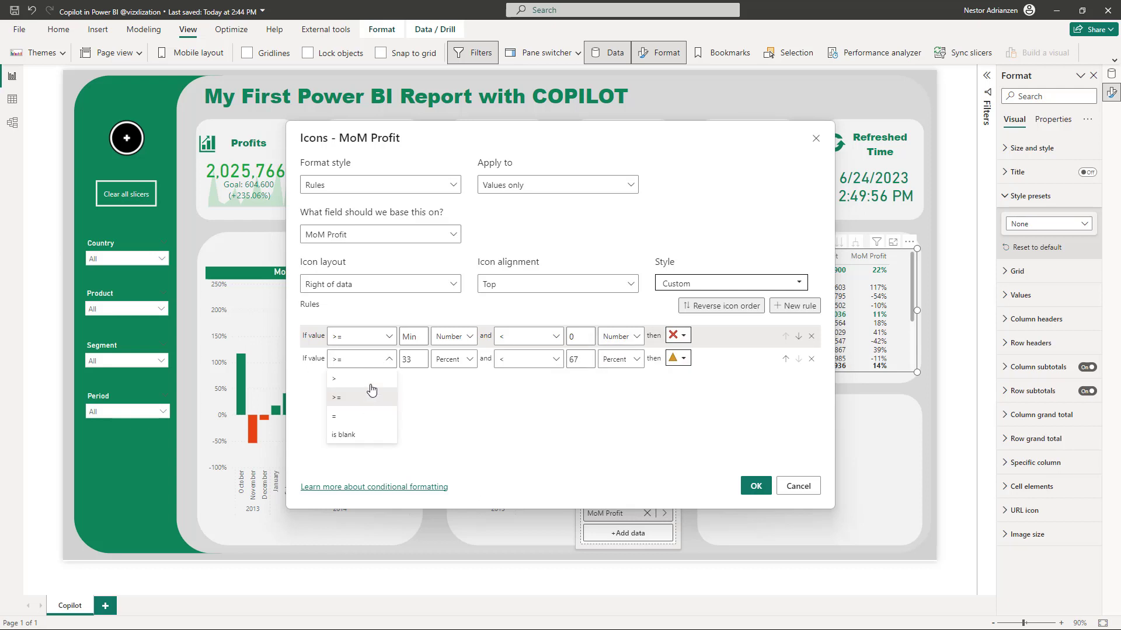
click(421, 361)
double_click(406, 360)
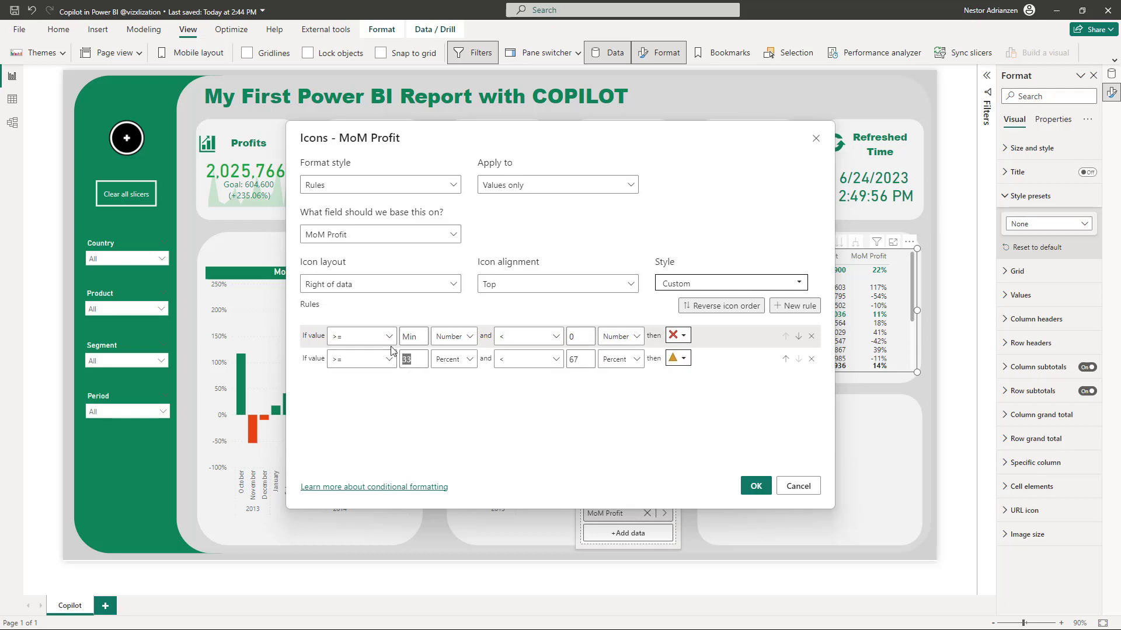
click(454, 359)
click(450, 376)
double_click(584, 360)
key(BackSpace)
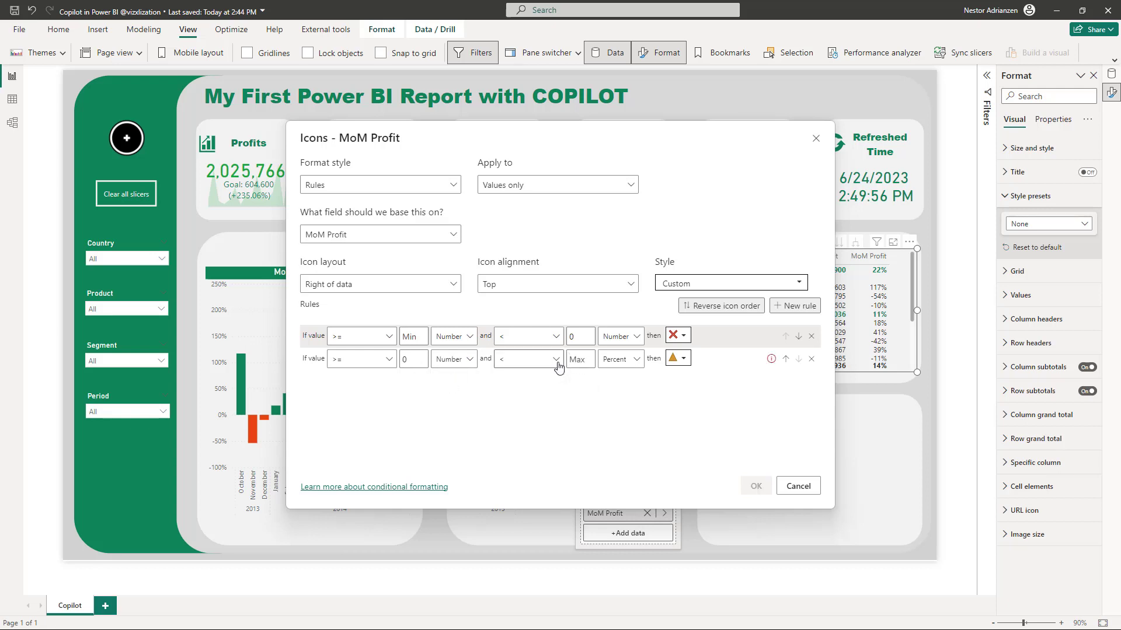
click(620, 359)
click(626, 382)
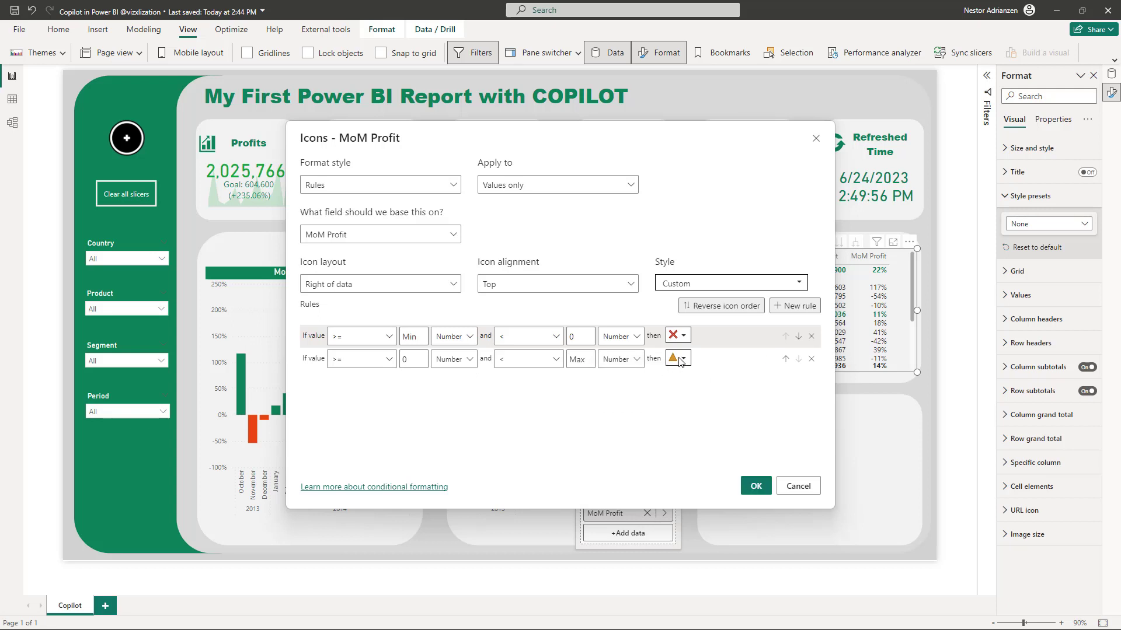
click(681, 360)
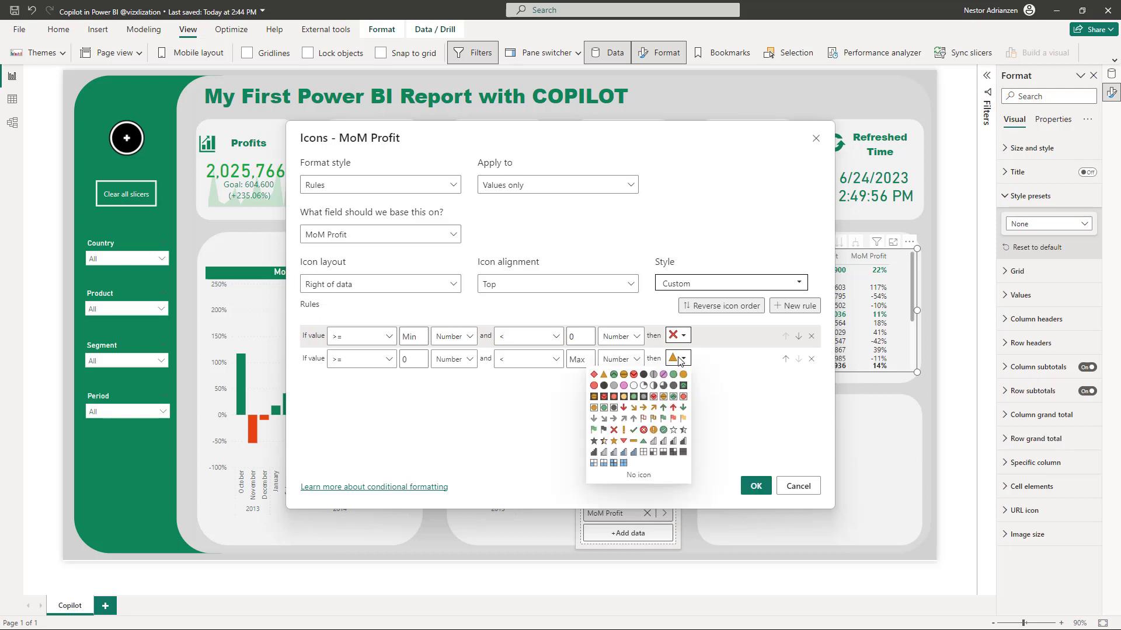
click(663, 408)
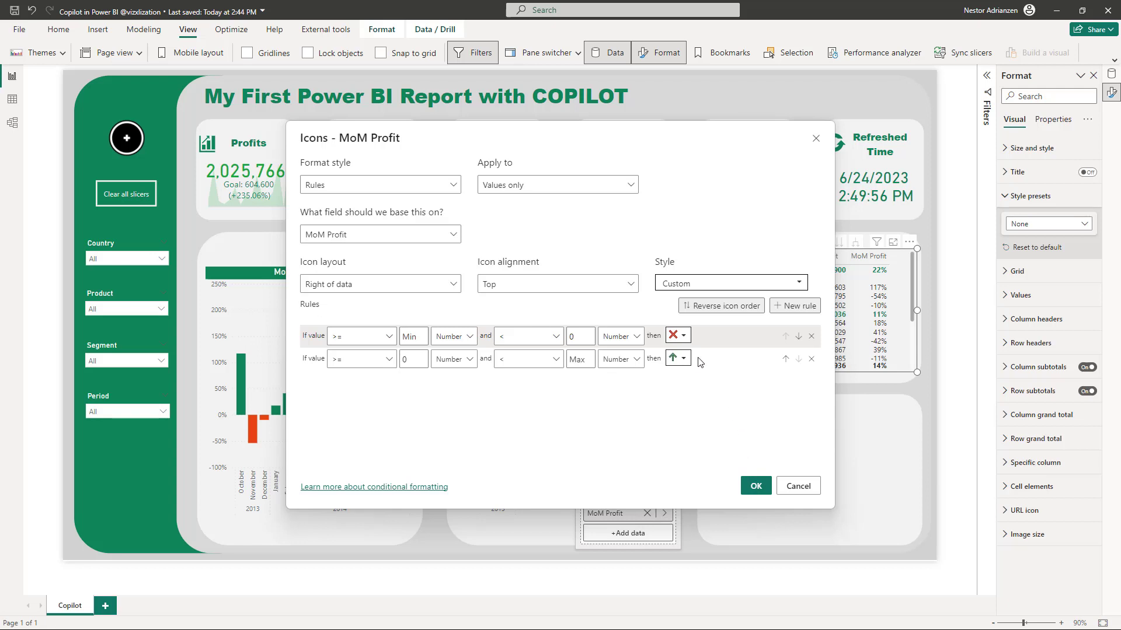
click(756, 485)
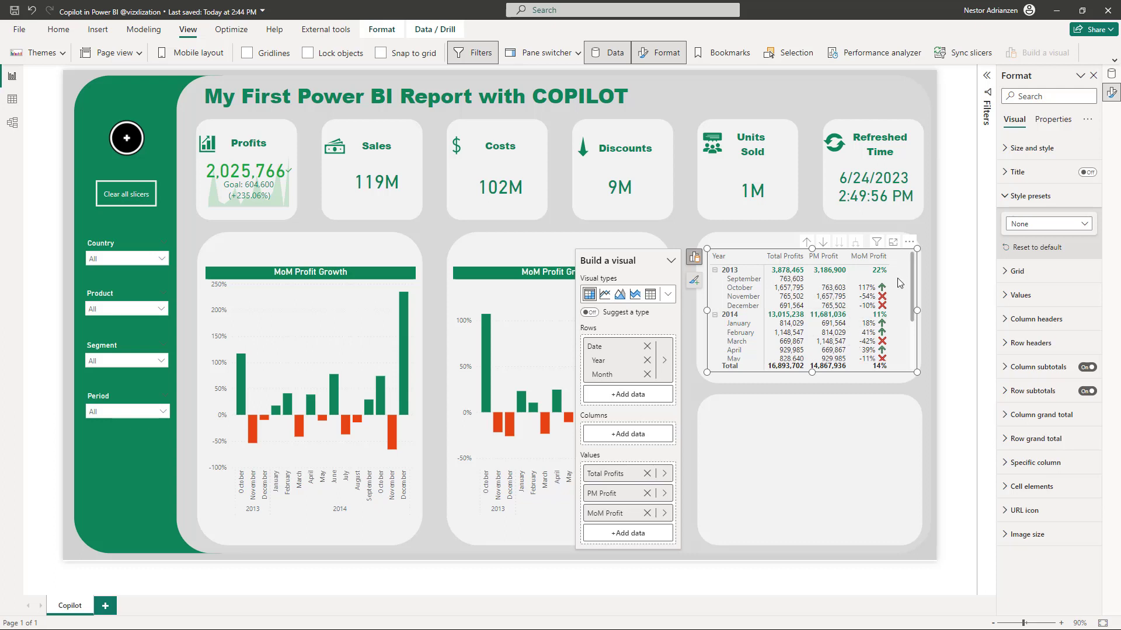
Duplicate the profit matrix and place the copy in the empty report panel below the original
key(ctrl+c)
key(ctrl+v)
drag(895, 278, 891, 442)
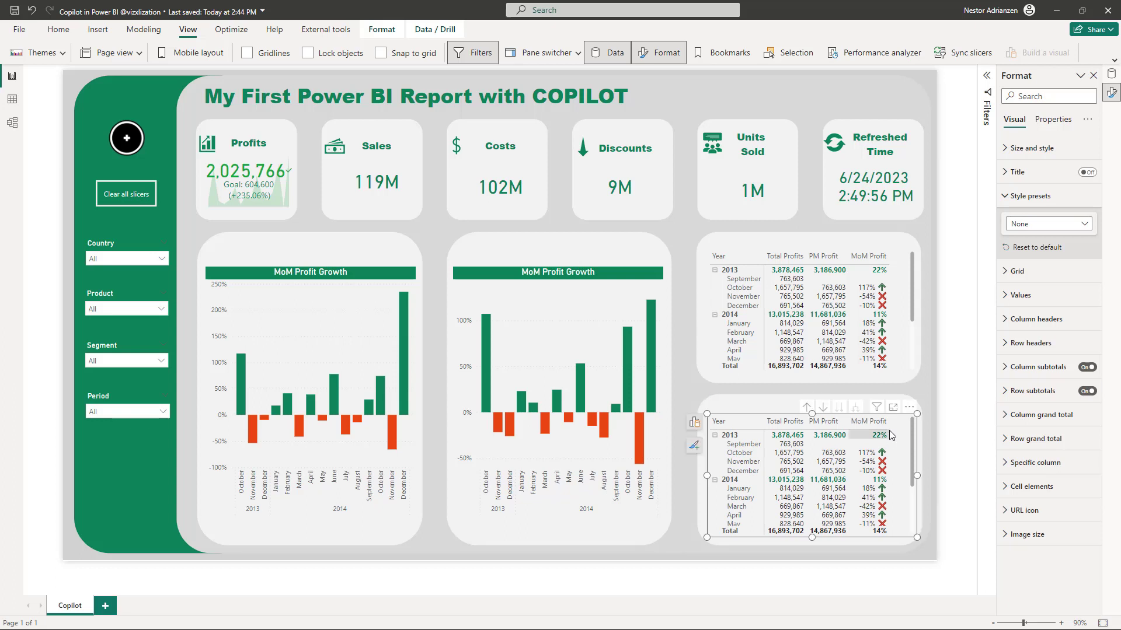
Replace Total Profits with the Total Sales measure in the copied matrix's values
click(695, 424)
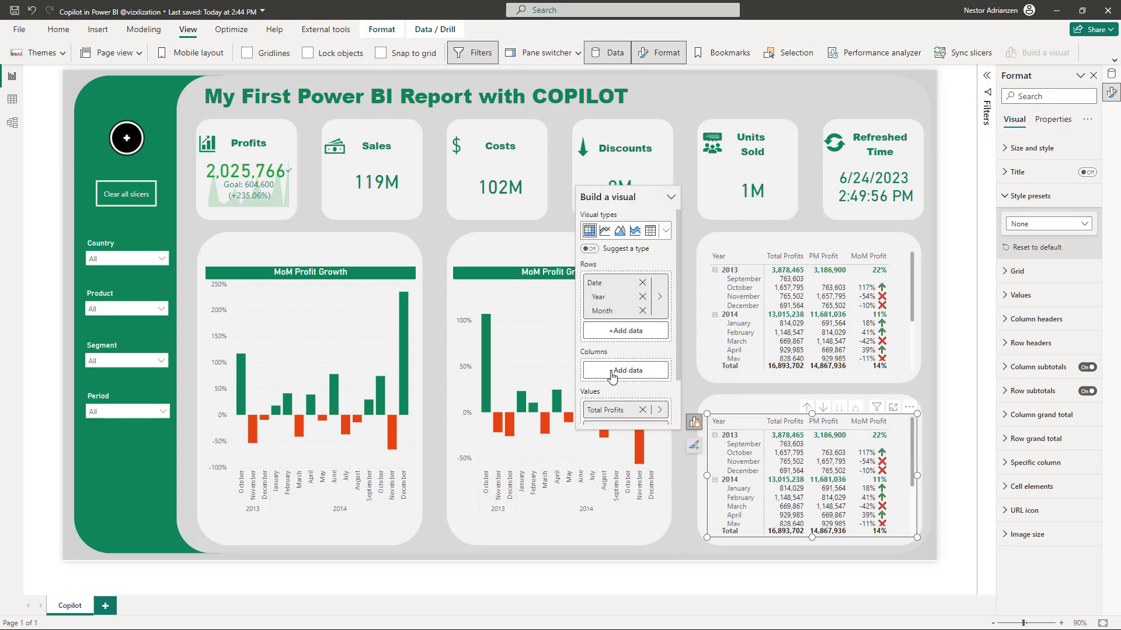
scroll(608, 378, down, 2)
click(659, 354)
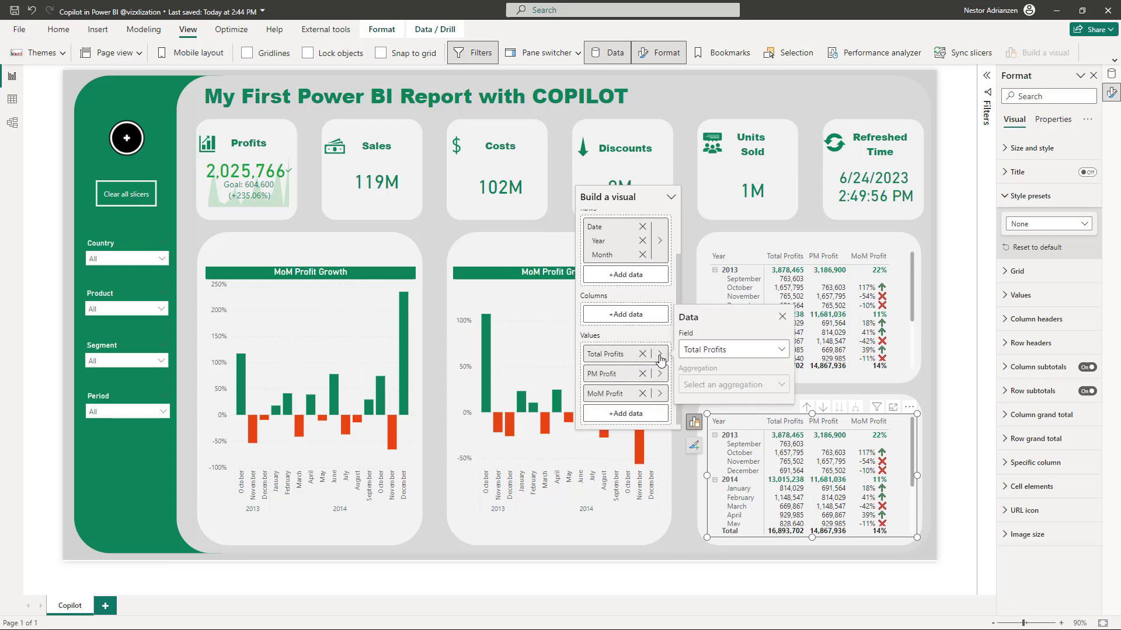
click(776, 356)
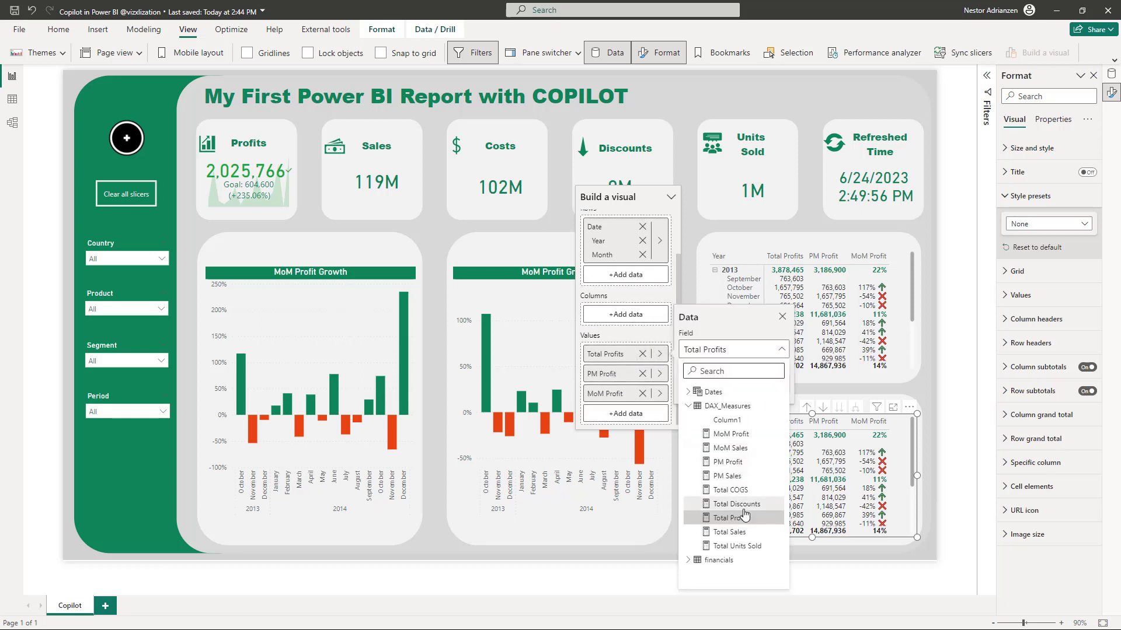
click(730, 532)
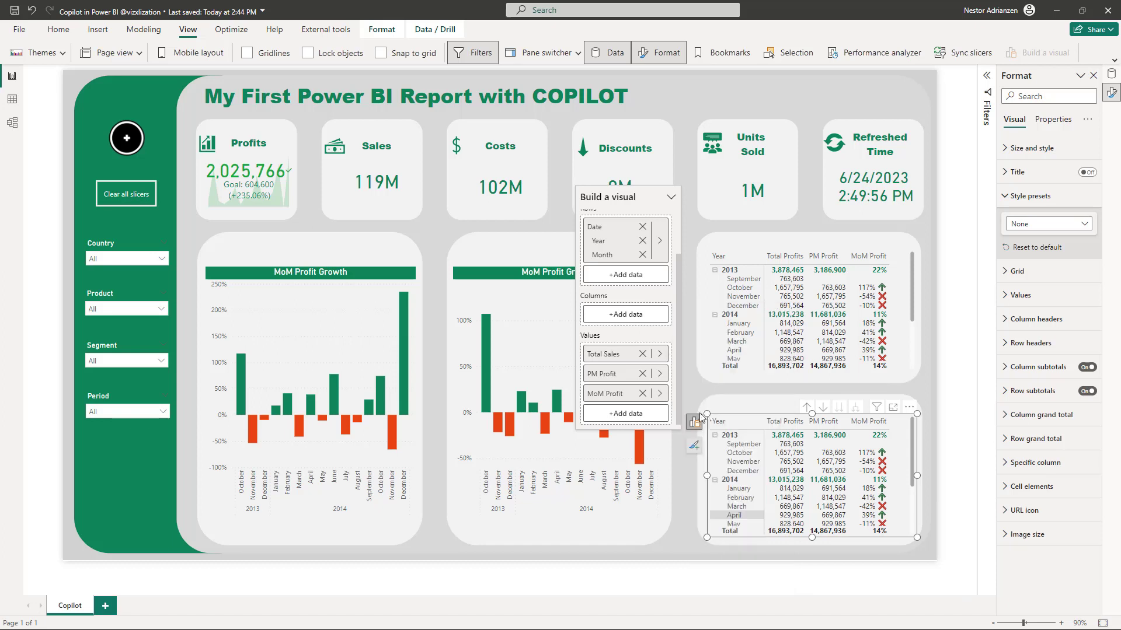
Replace PM Profit with PM Sales and MoM Profit with MoM Sales in the copied matrix's values
click(660, 375)
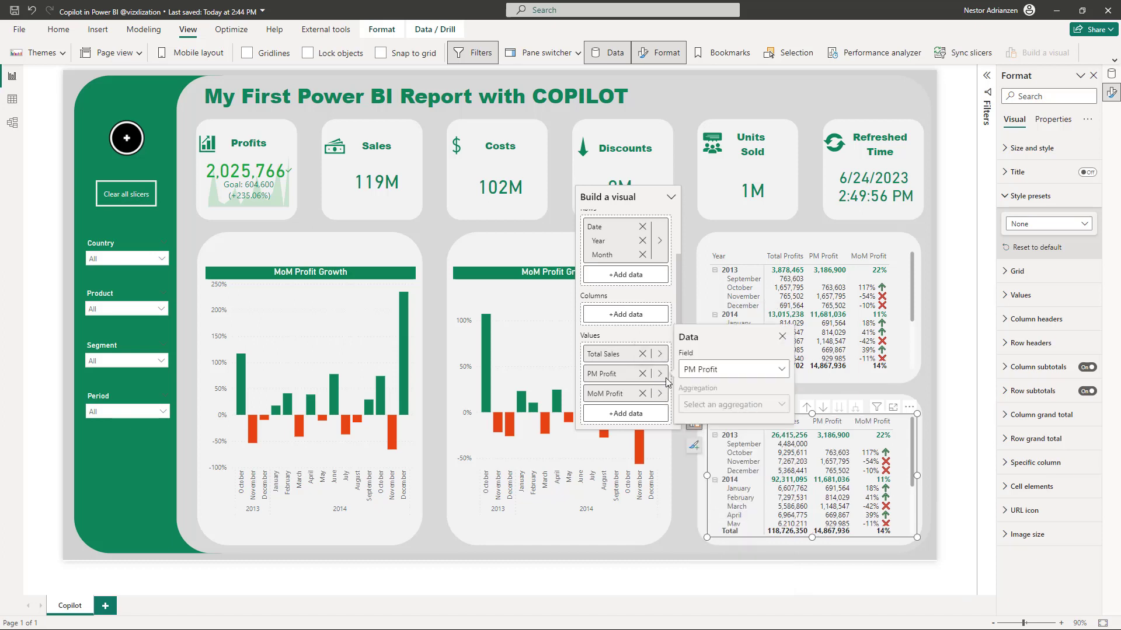
click(781, 370)
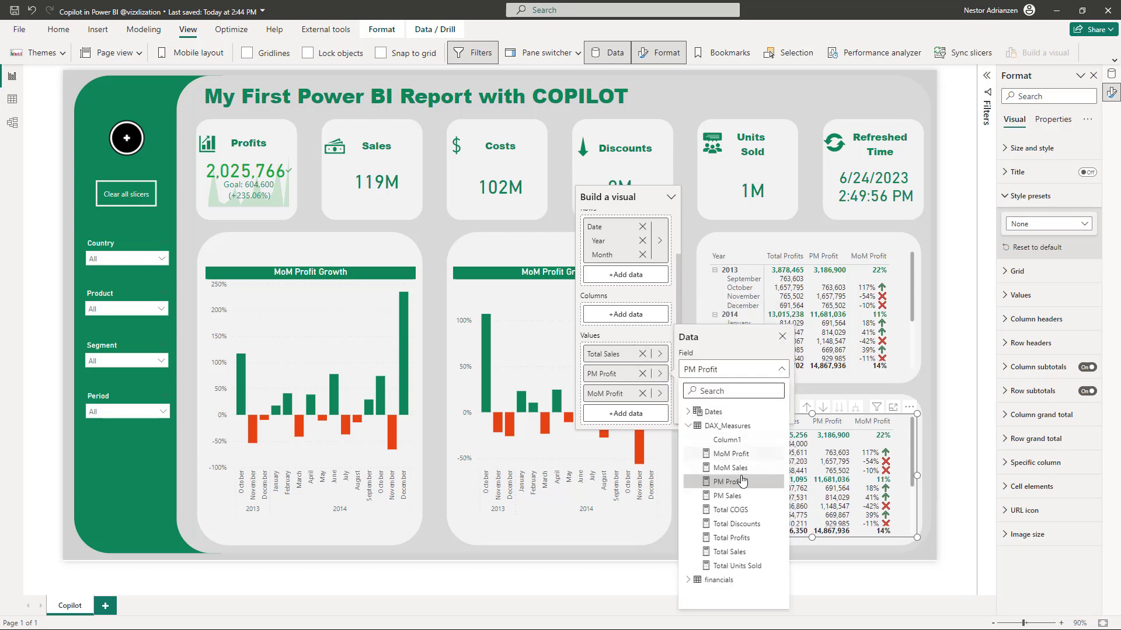
click(743, 496)
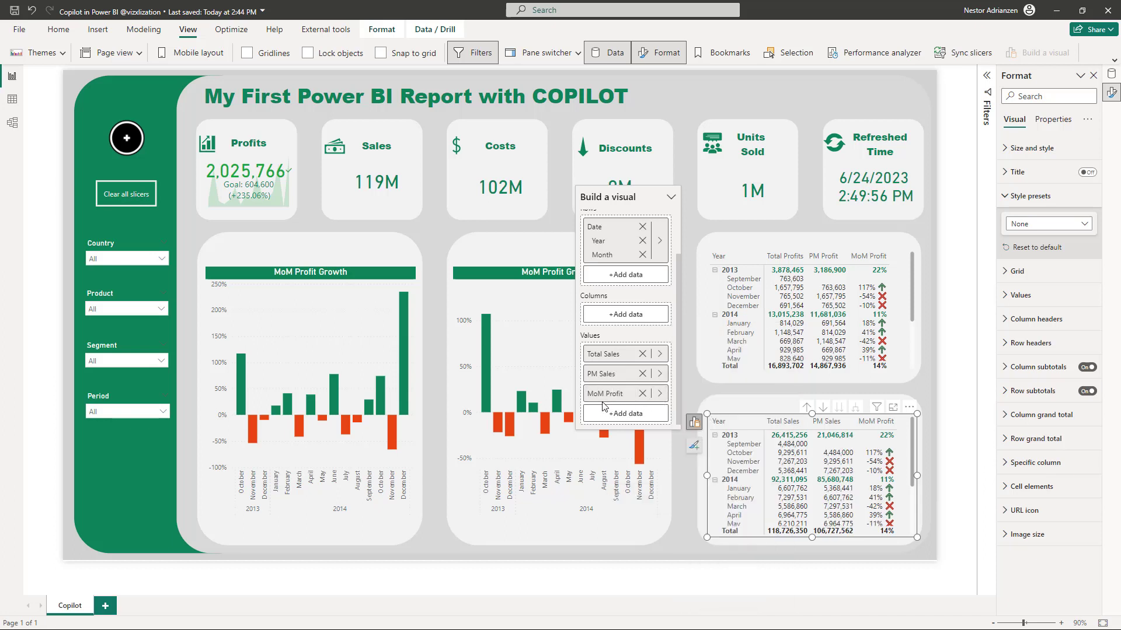
click(659, 394)
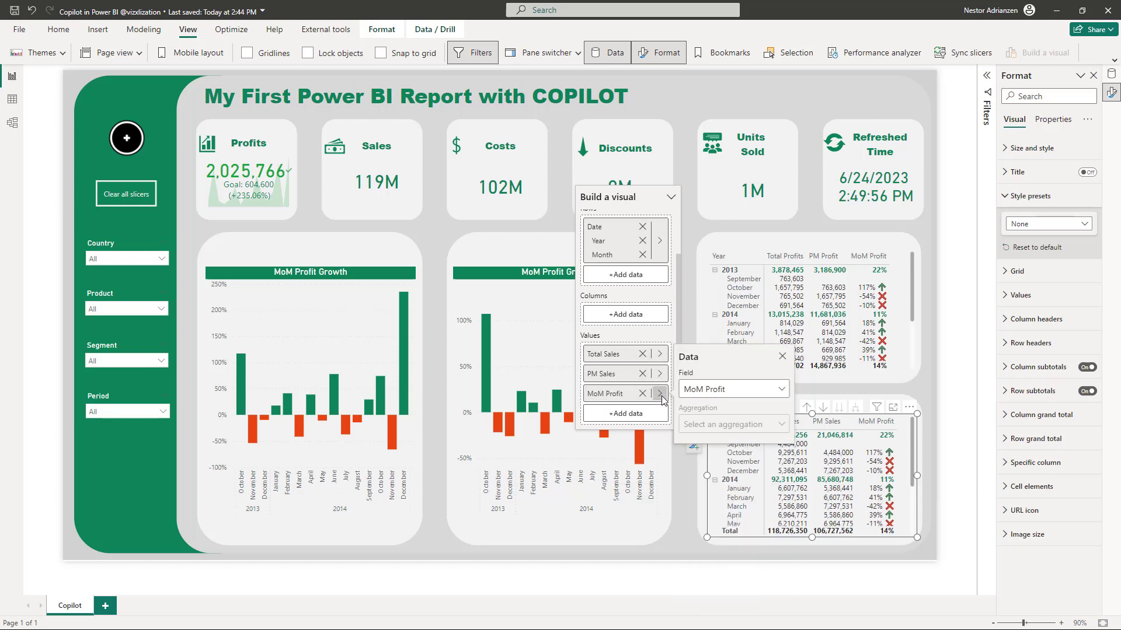
click(742, 398)
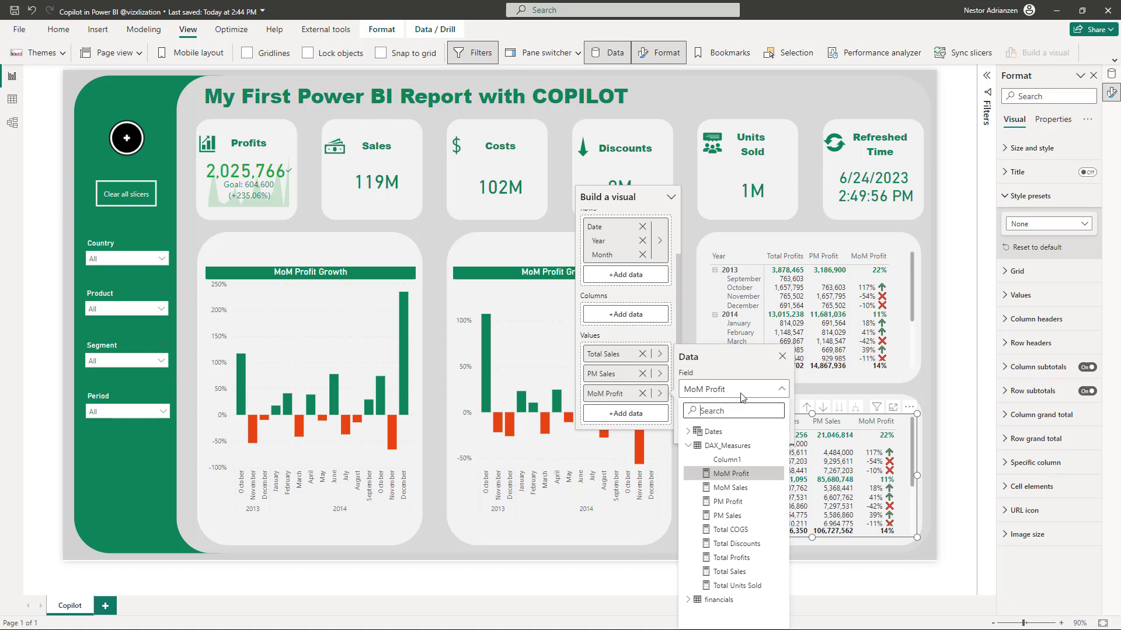
click(740, 489)
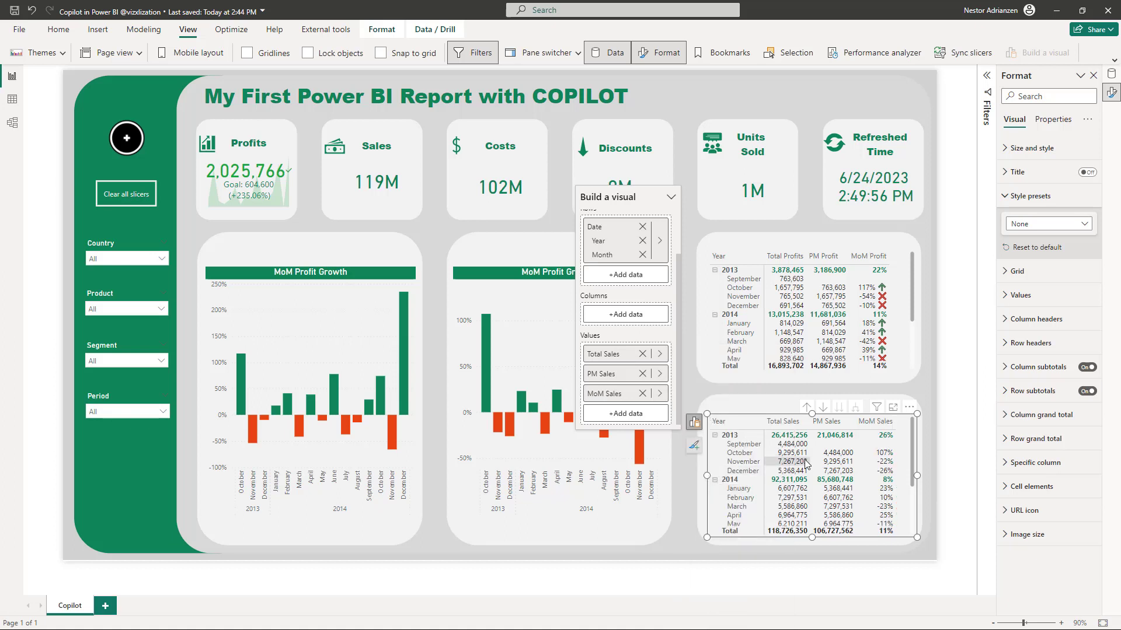
Start icon conditional formatting for the copied matrix's MoM Sales values and delete the third icon rule
click(694, 423)
click(694, 423)
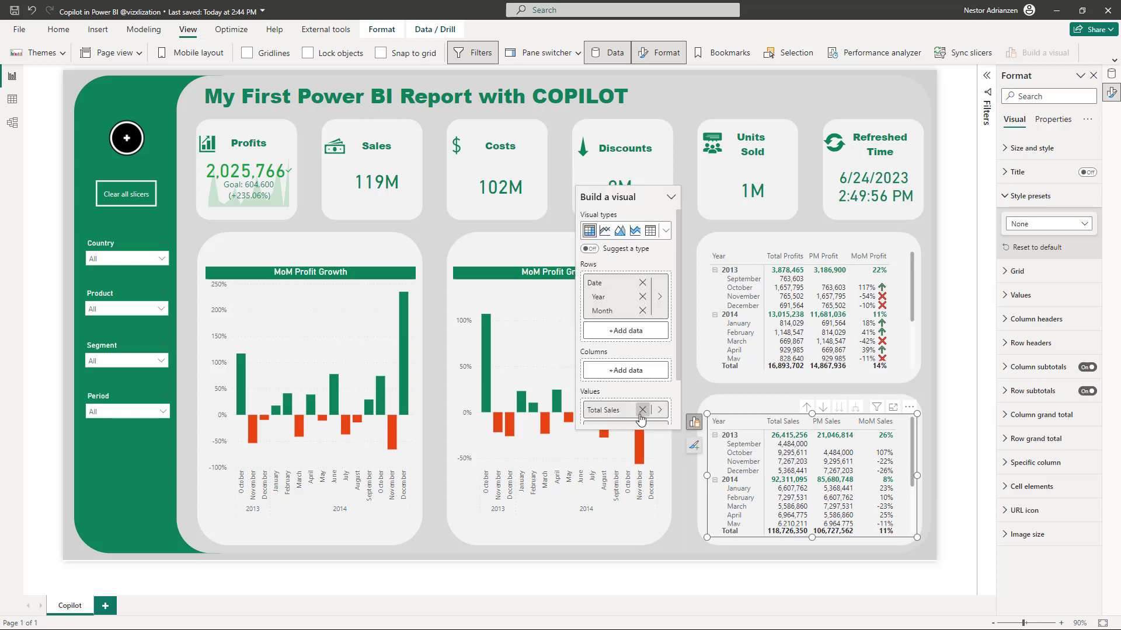
scroll(671, 344, down, 2)
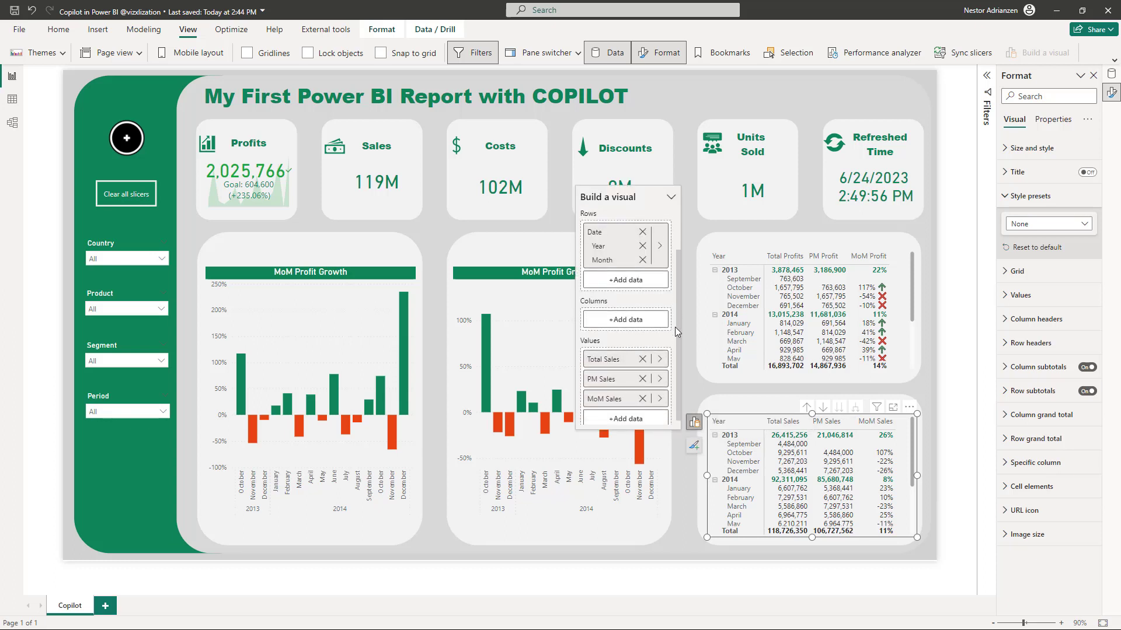
right_click(622, 398)
mouse_move(677, 466)
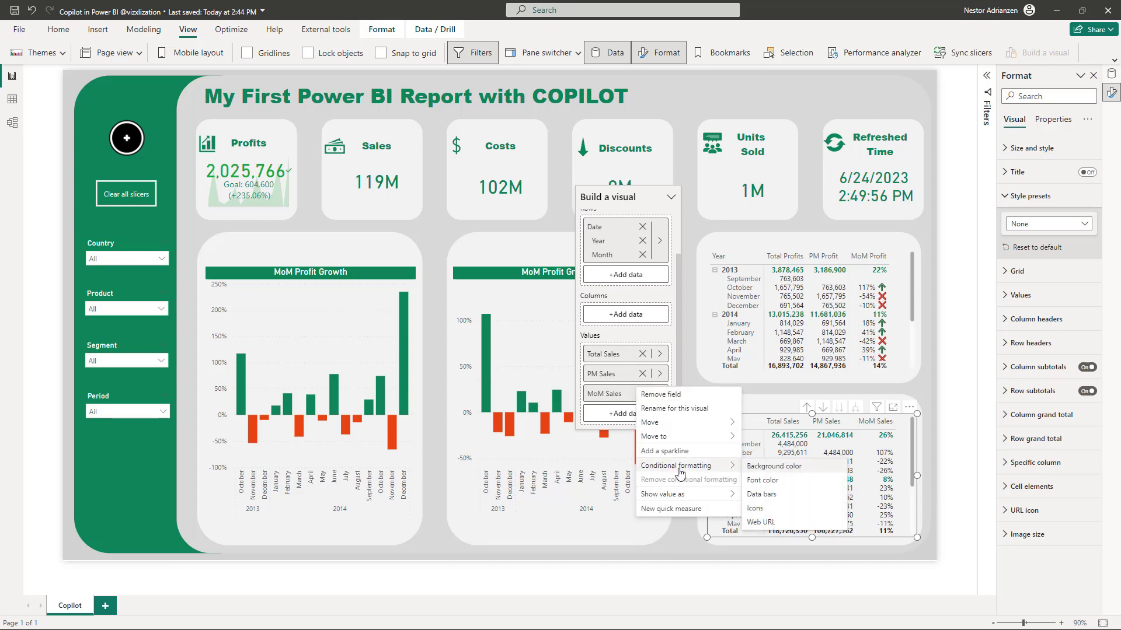
click(755, 508)
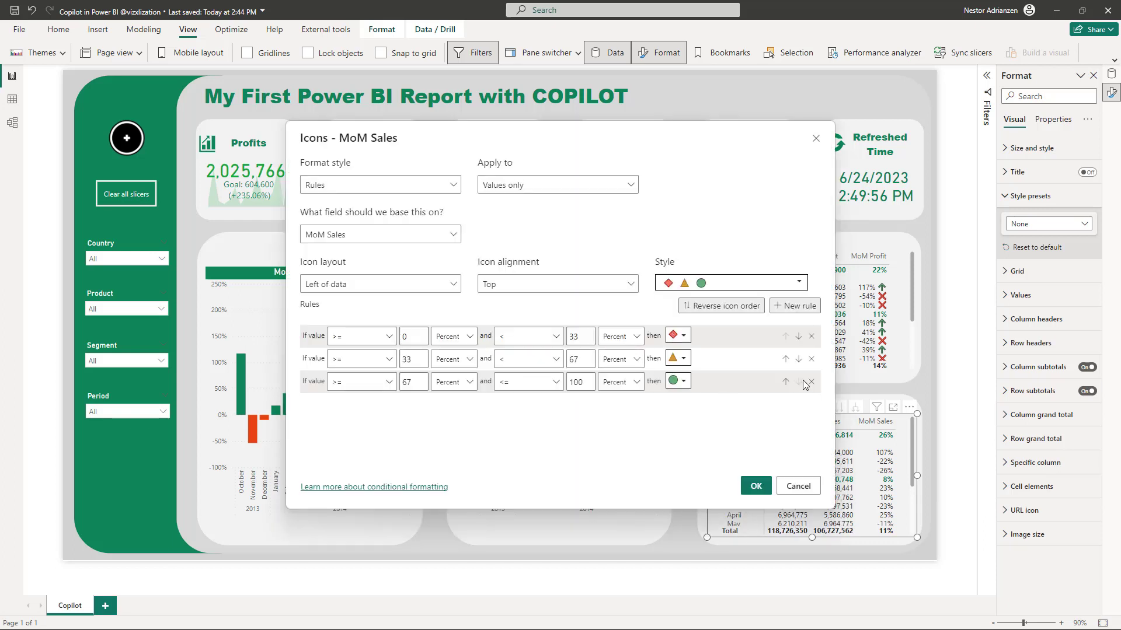
click(812, 382)
Set the first MoM Sales icon rule to Min through 0 as Number with the red circle icon
click(454, 336)
click(451, 359)
double_click(403, 336)
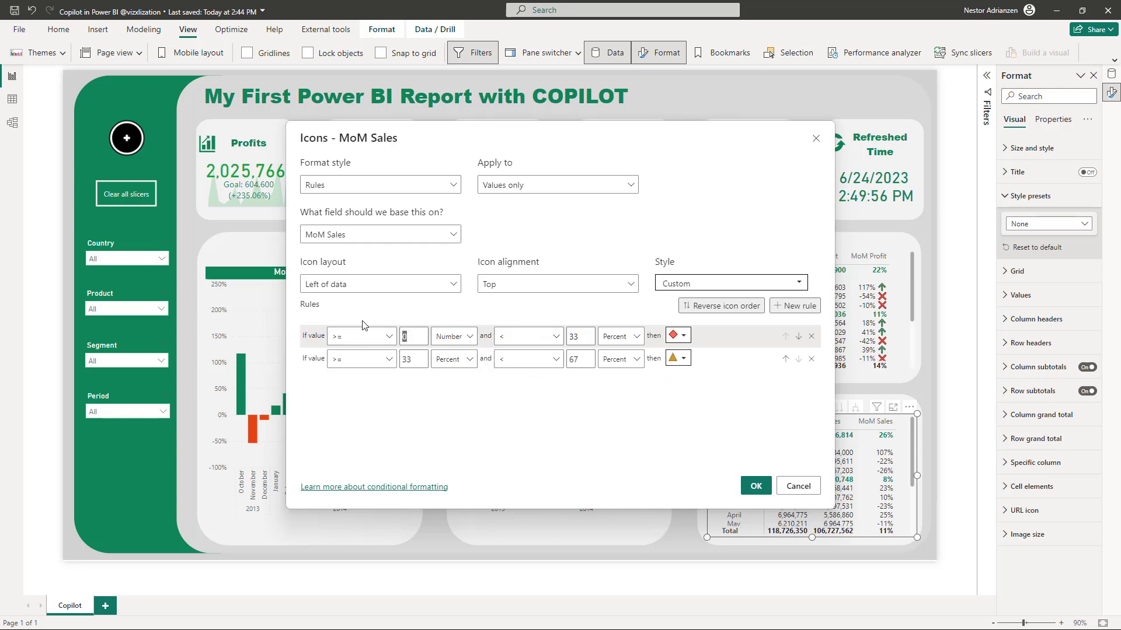
double_click(573, 336)
text(0)
click(618, 336)
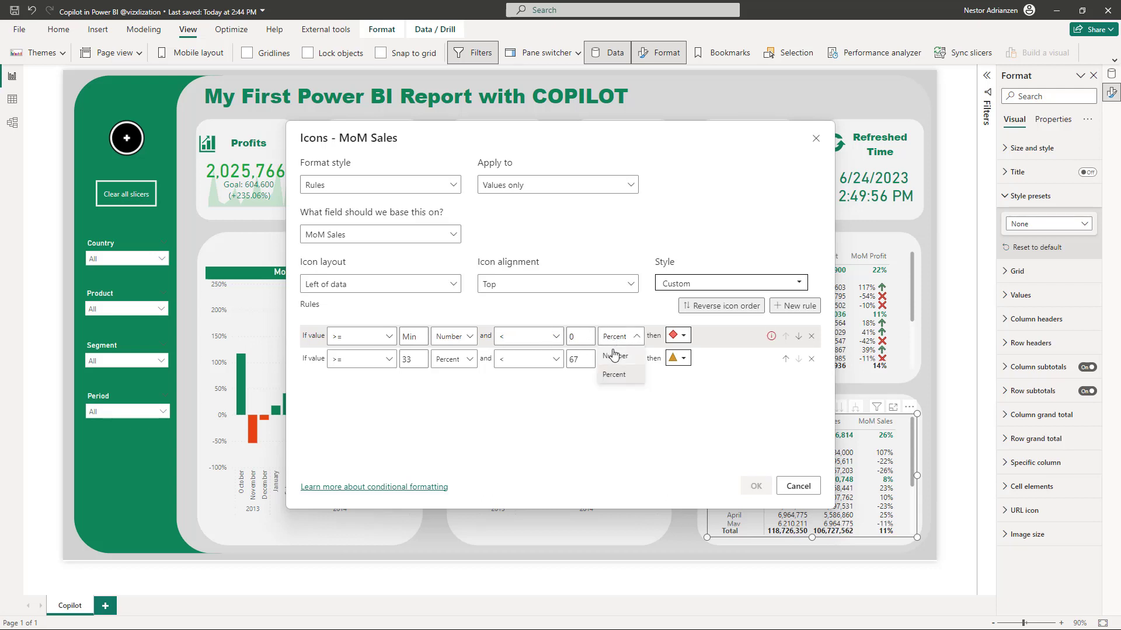
click(614, 356)
click(683, 336)
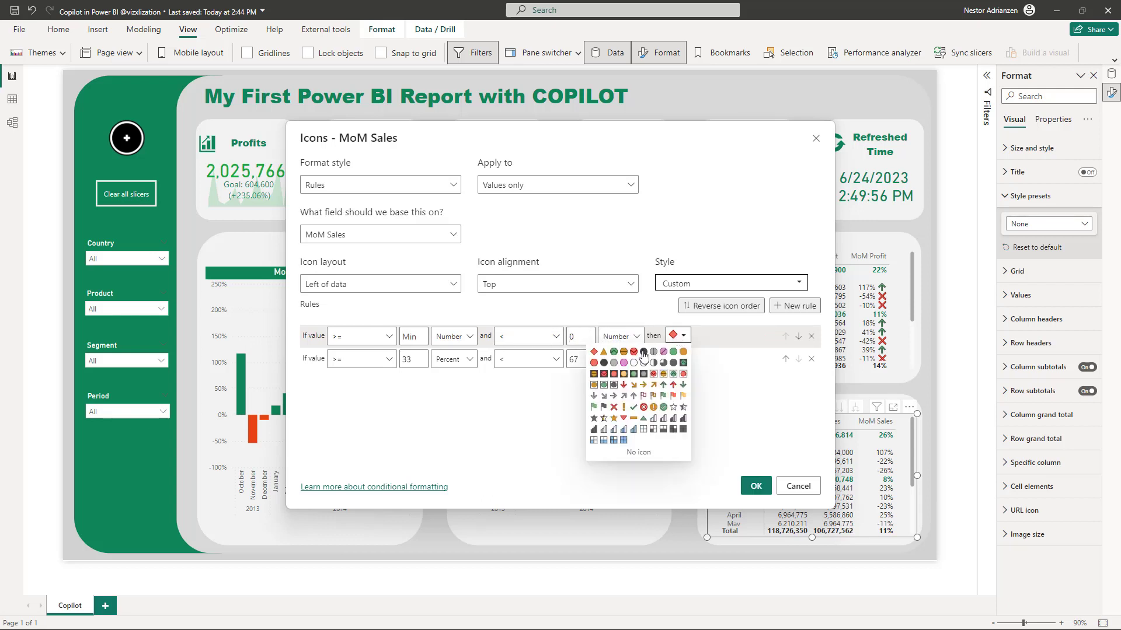
click(594, 363)
Set the second MoM Sales icon rule to 0 through Max as Number with the green circle, and apply the formatting
double_click(407, 359)
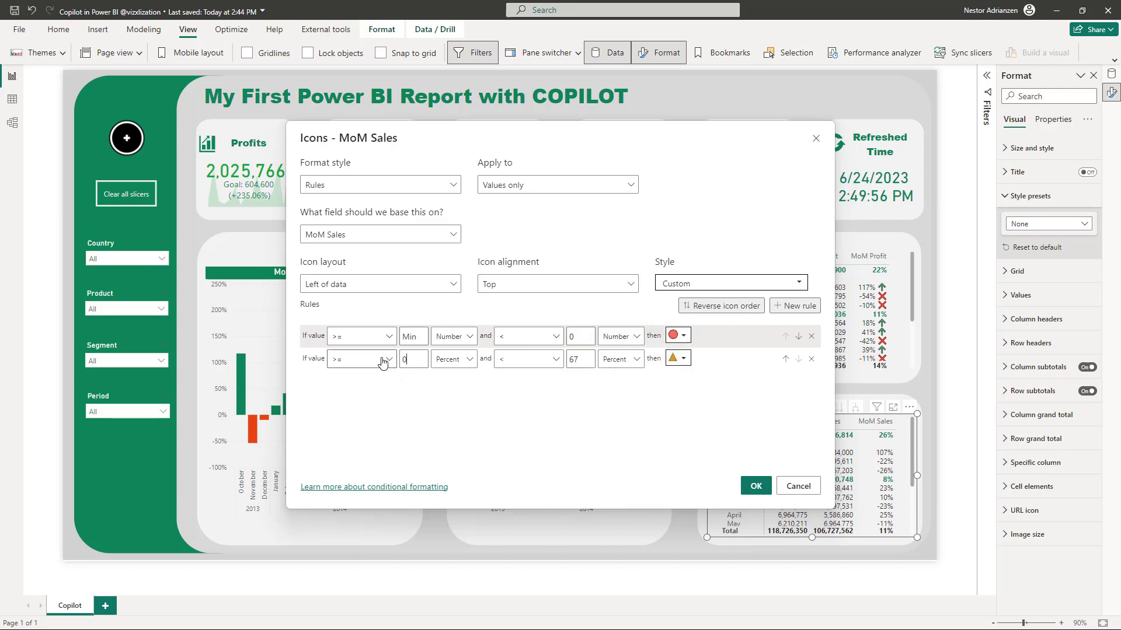
click(453, 359)
click(448, 386)
double_click(572, 360)
key(BackSpace)
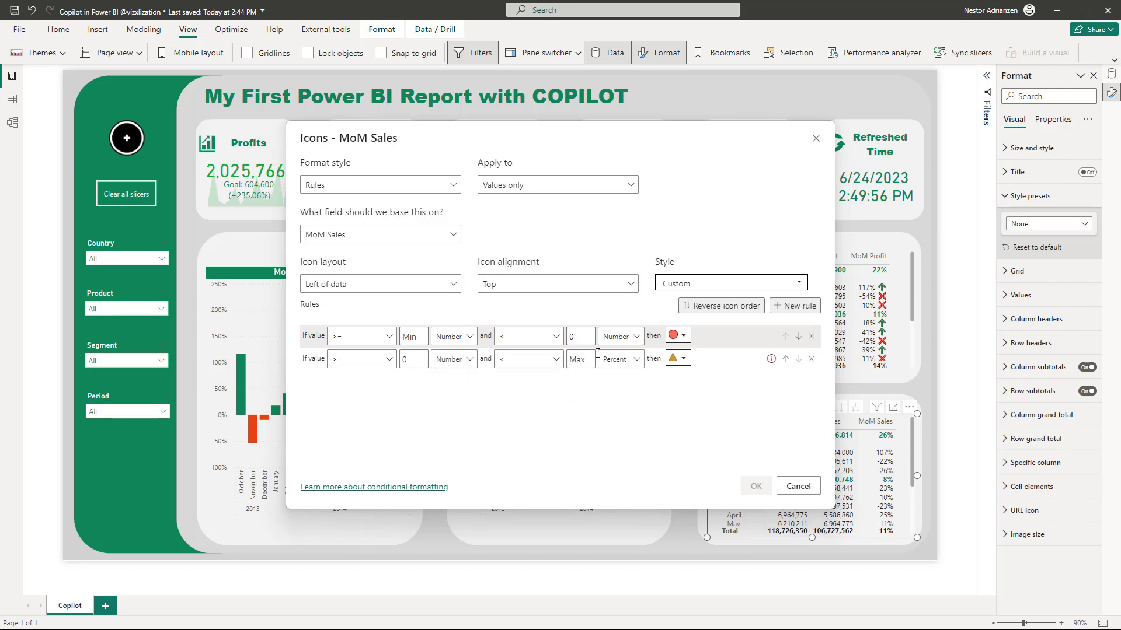
click(637, 359)
click(617, 379)
click(675, 359)
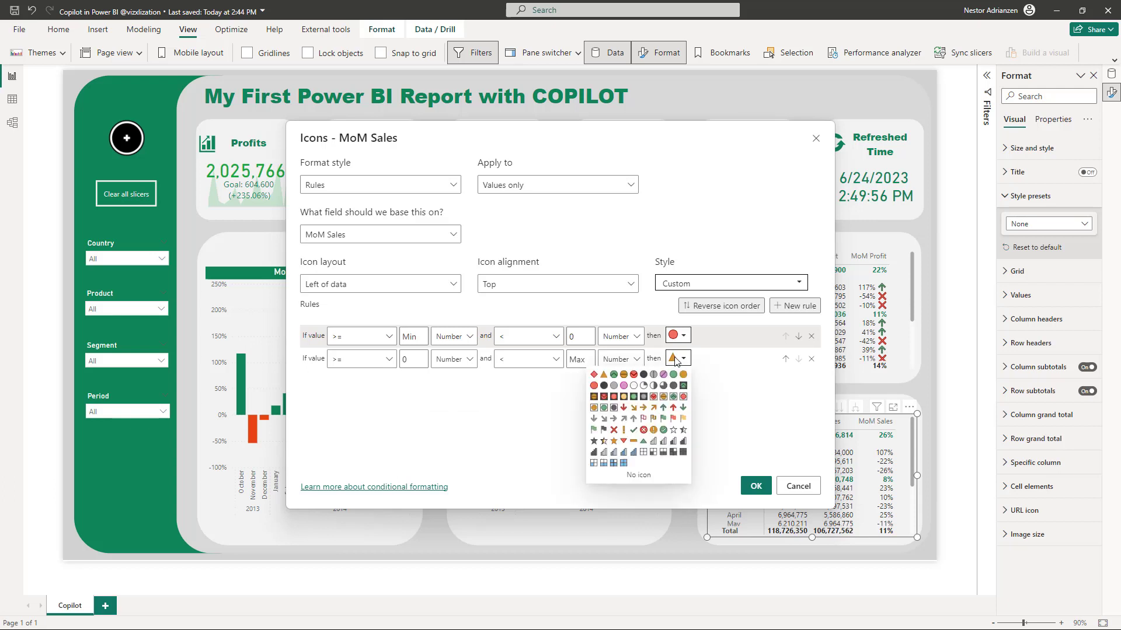
click(673, 375)
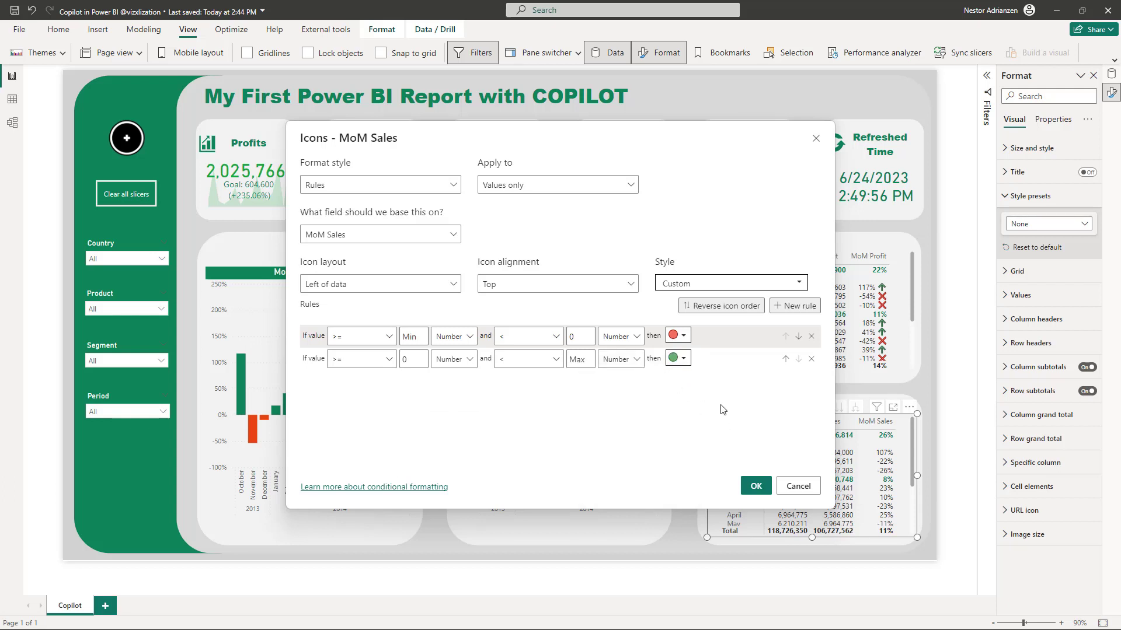
click(754, 487)
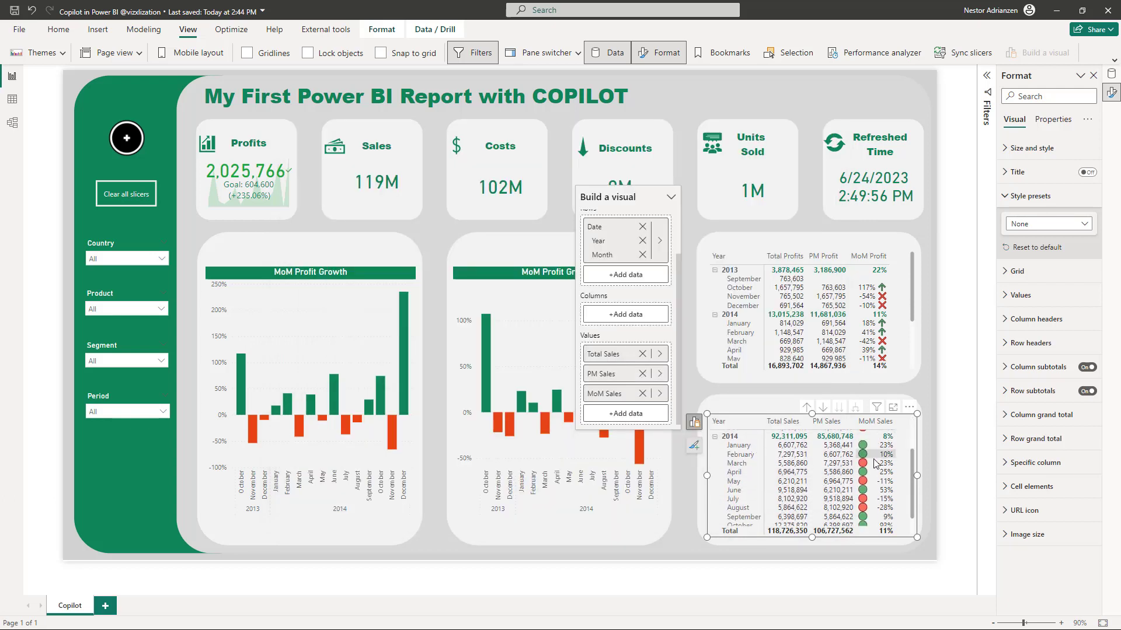
Change the icon layout of the sales matrix's MoM Sales conditional formatting to Right of data
scroll(875, 463, up, 3)
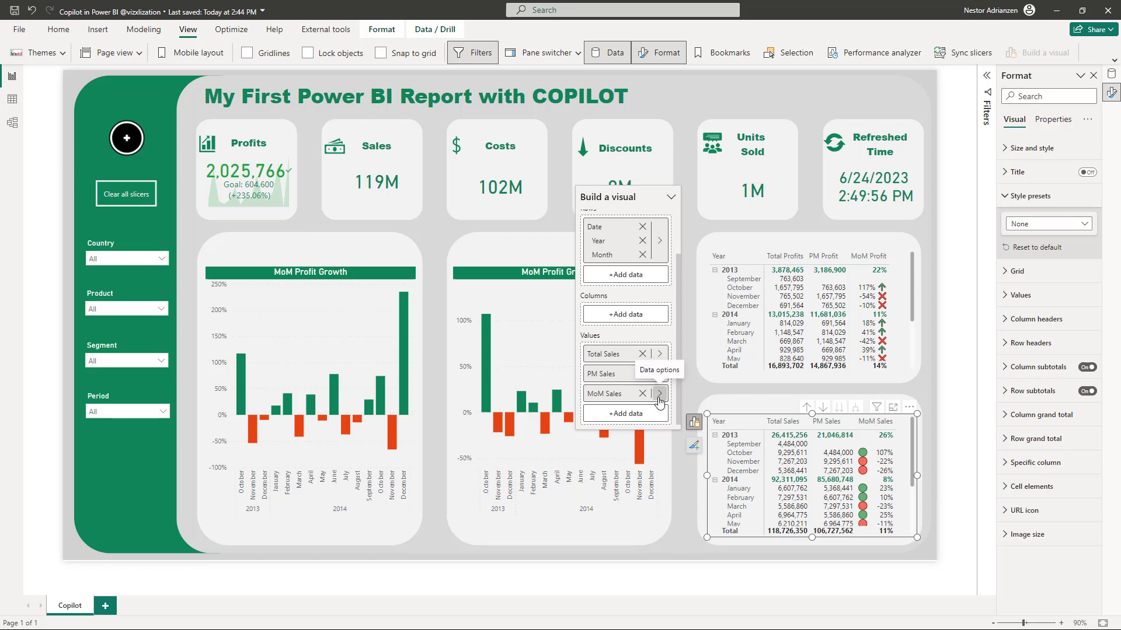
right_click(616, 397)
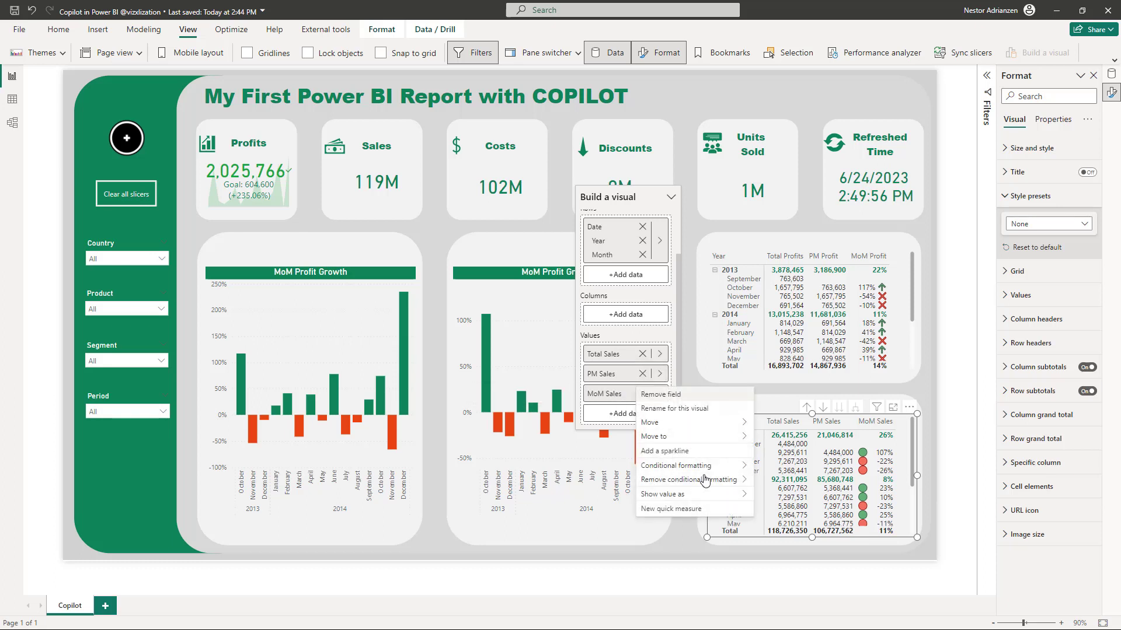
mouse_move(697, 467)
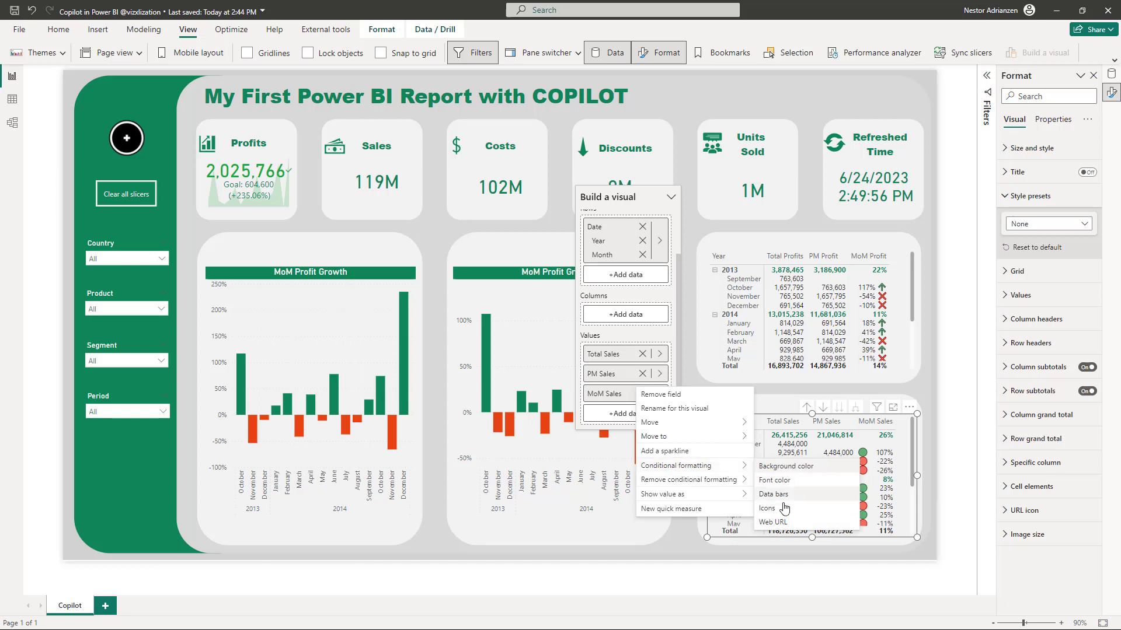
click(776, 509)
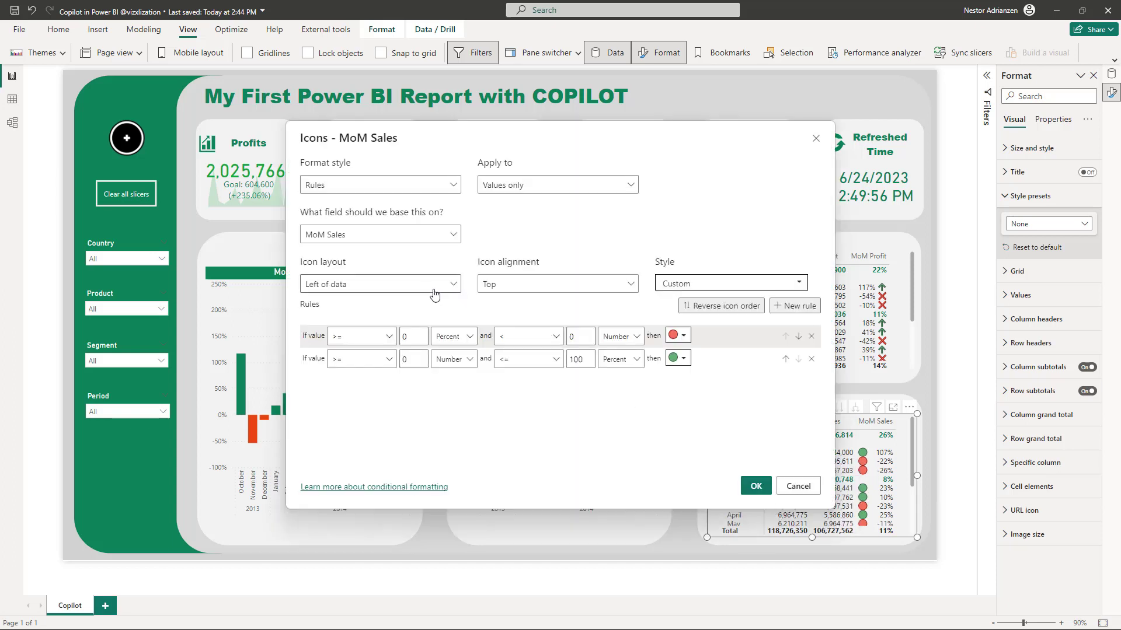
click(432, 290)
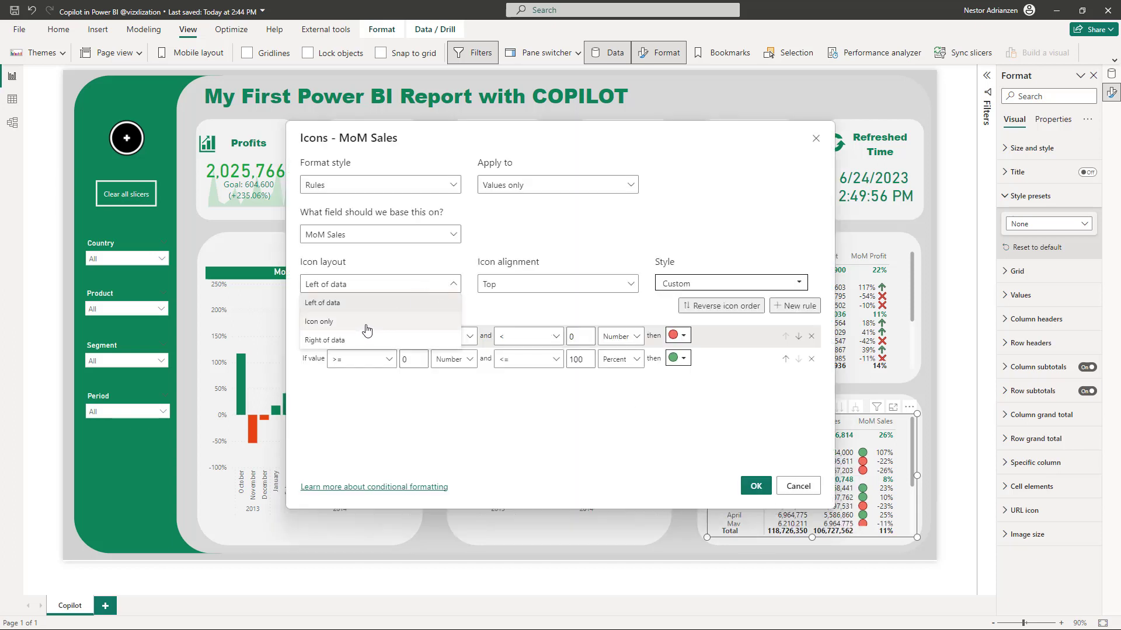
click(353, 342)
click(756, 487)
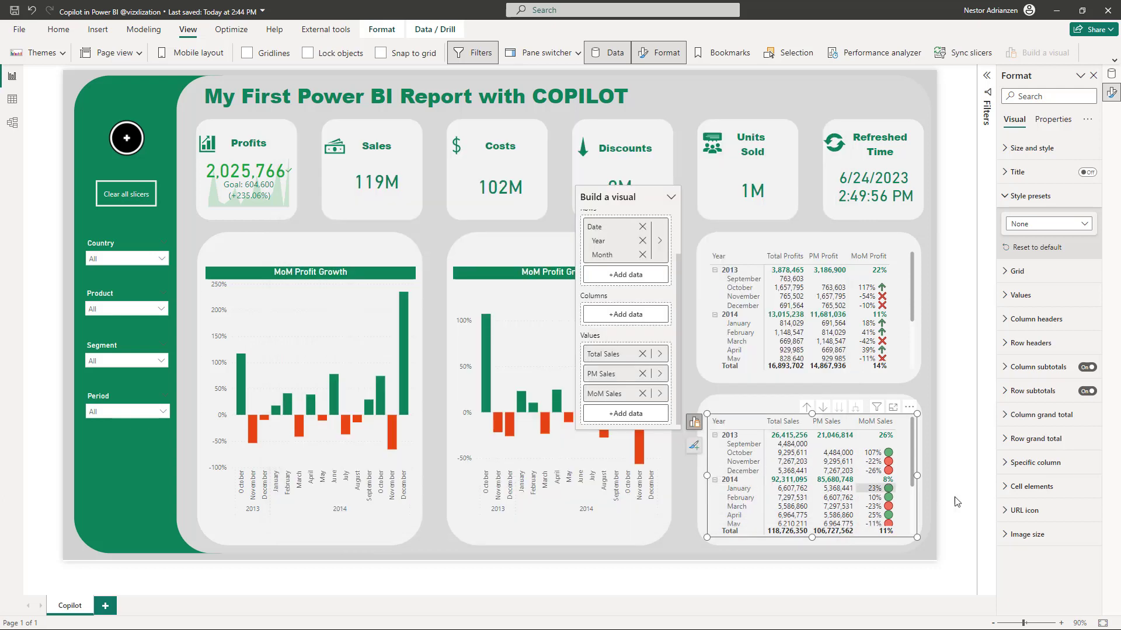
scroll(887, 464, down, 3)
scroll(887, 464, up, 3)
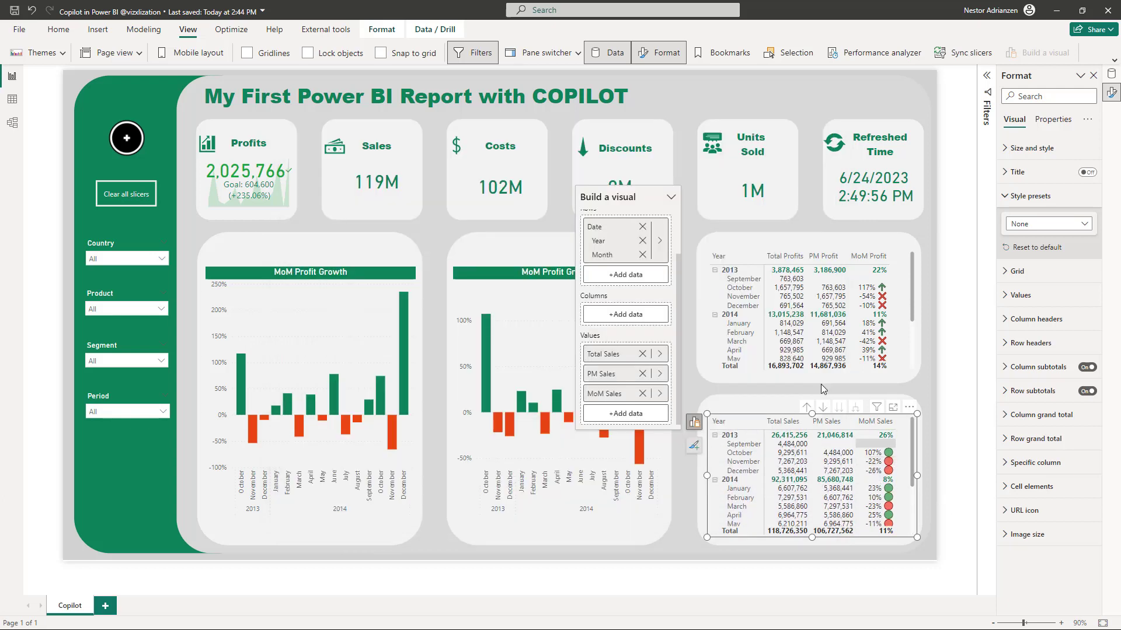
click(692, 477)
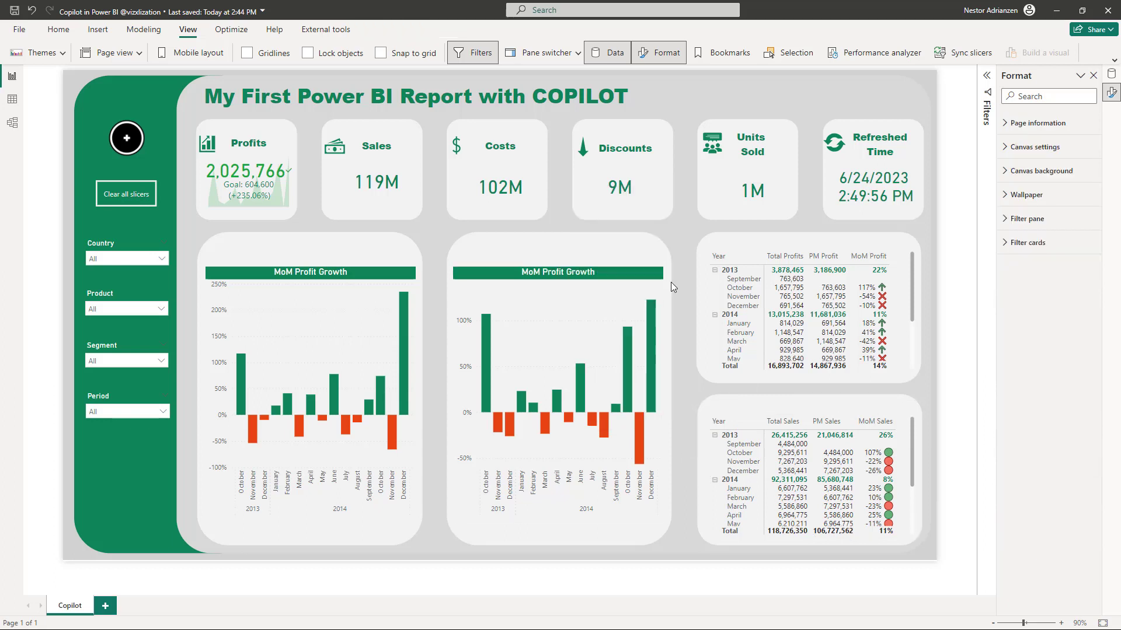
Filter the report by country to France, Germany and Mexico
click(160, 260)
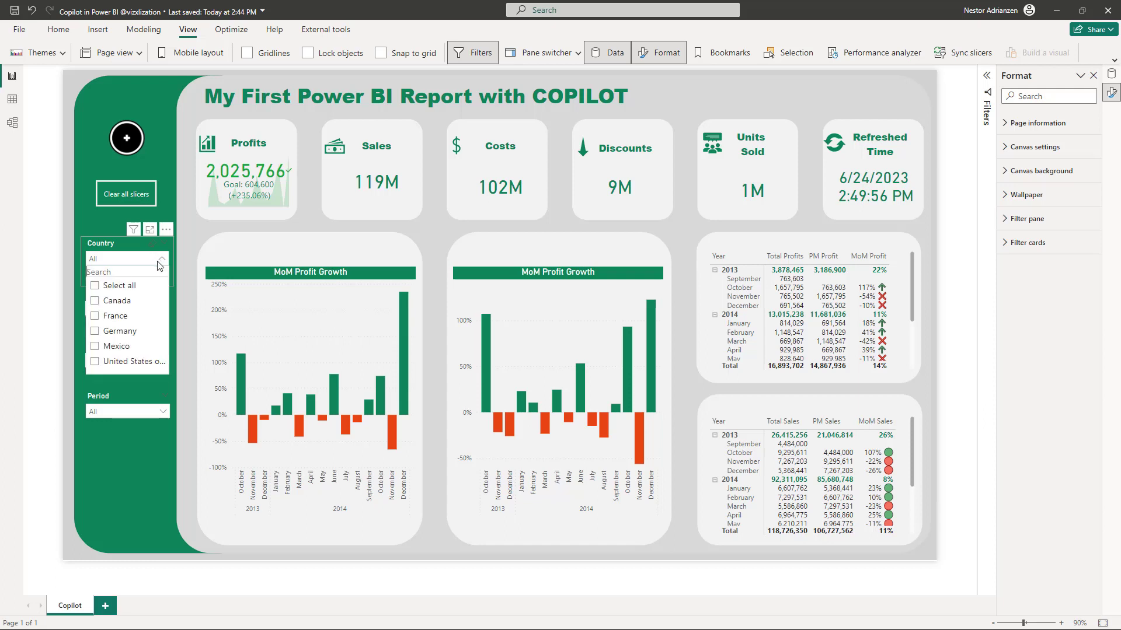
click(95, 331)
click(95, 347)
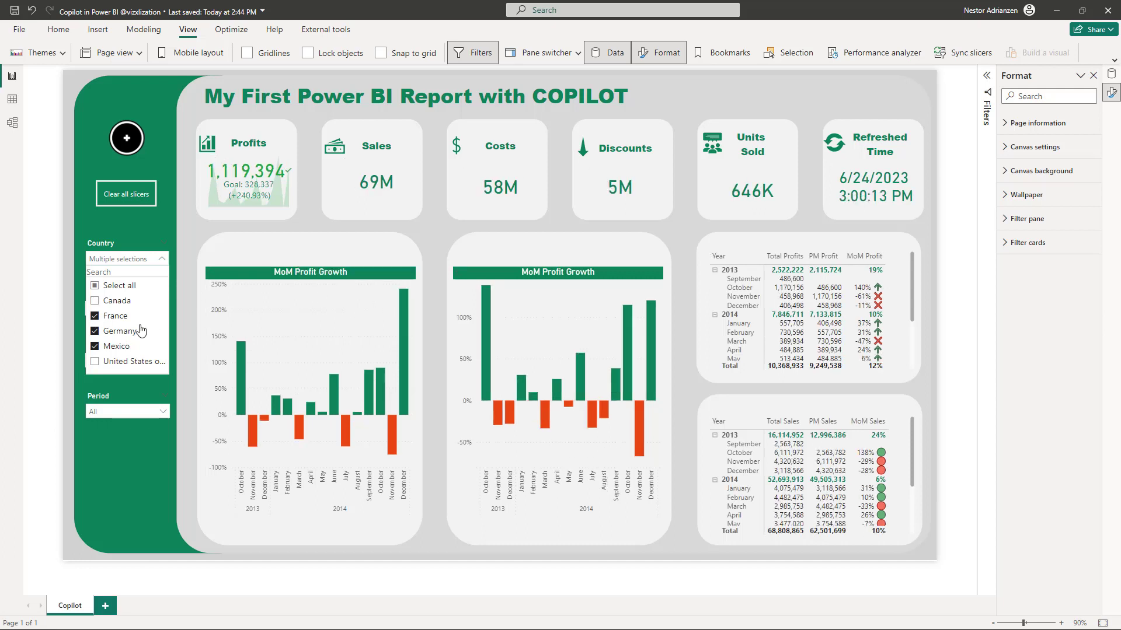
click(186, 237)
Filter the report's period to Qtr 3 and Qtr 4 of 2014
click(142, 410)
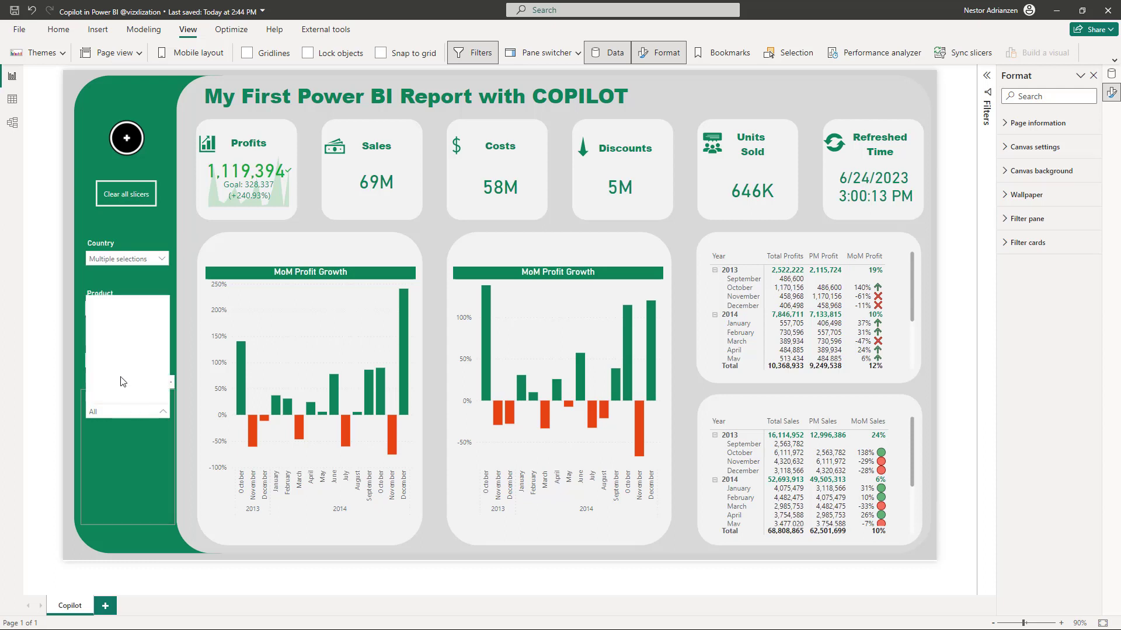
scroll(120, 353, down, 2)
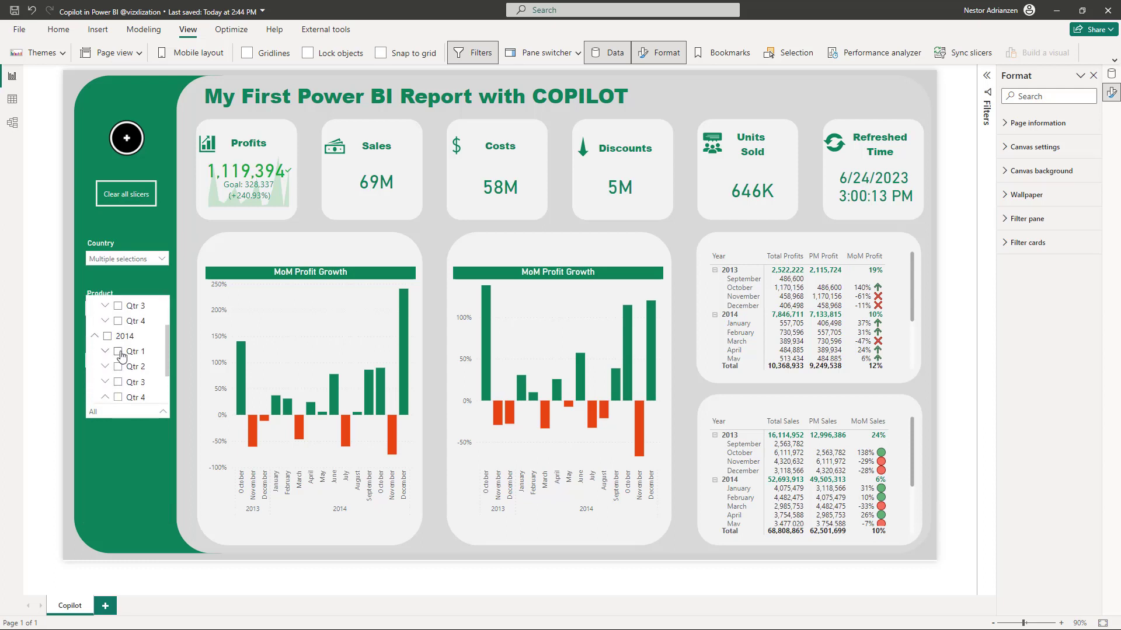
scroll(120, 393, down, 2)
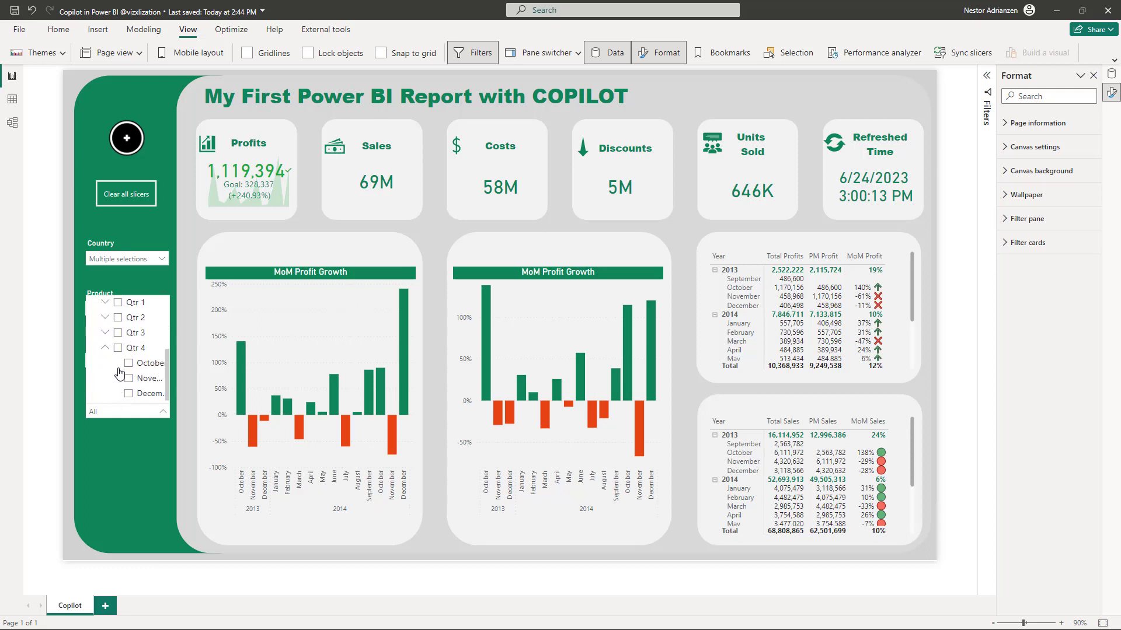
click(119, 333)
click(118, 348)
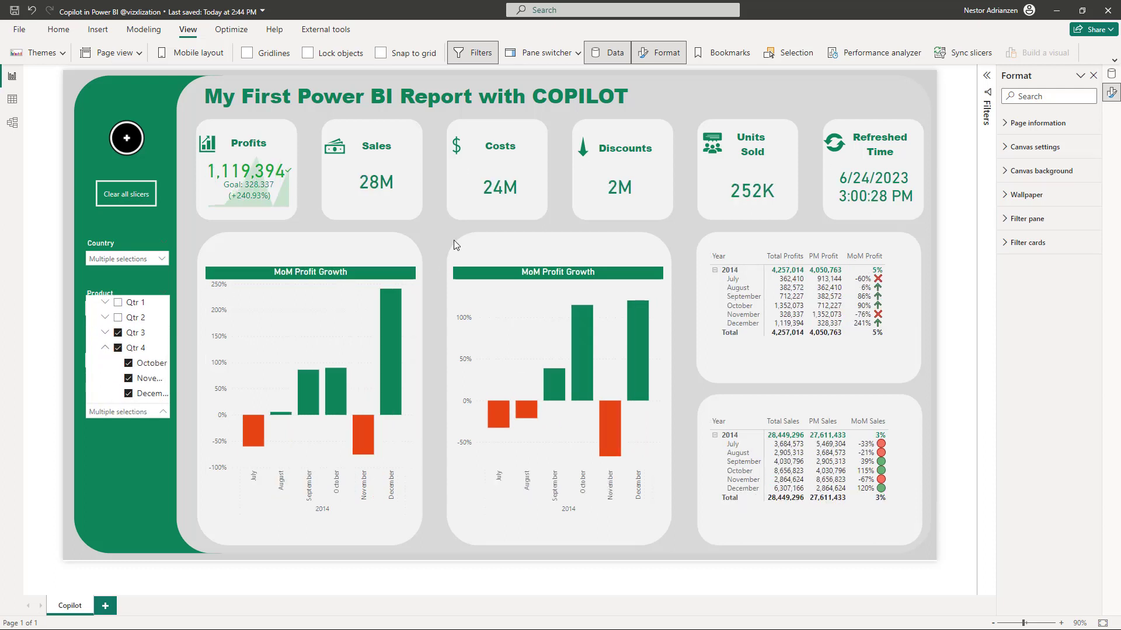